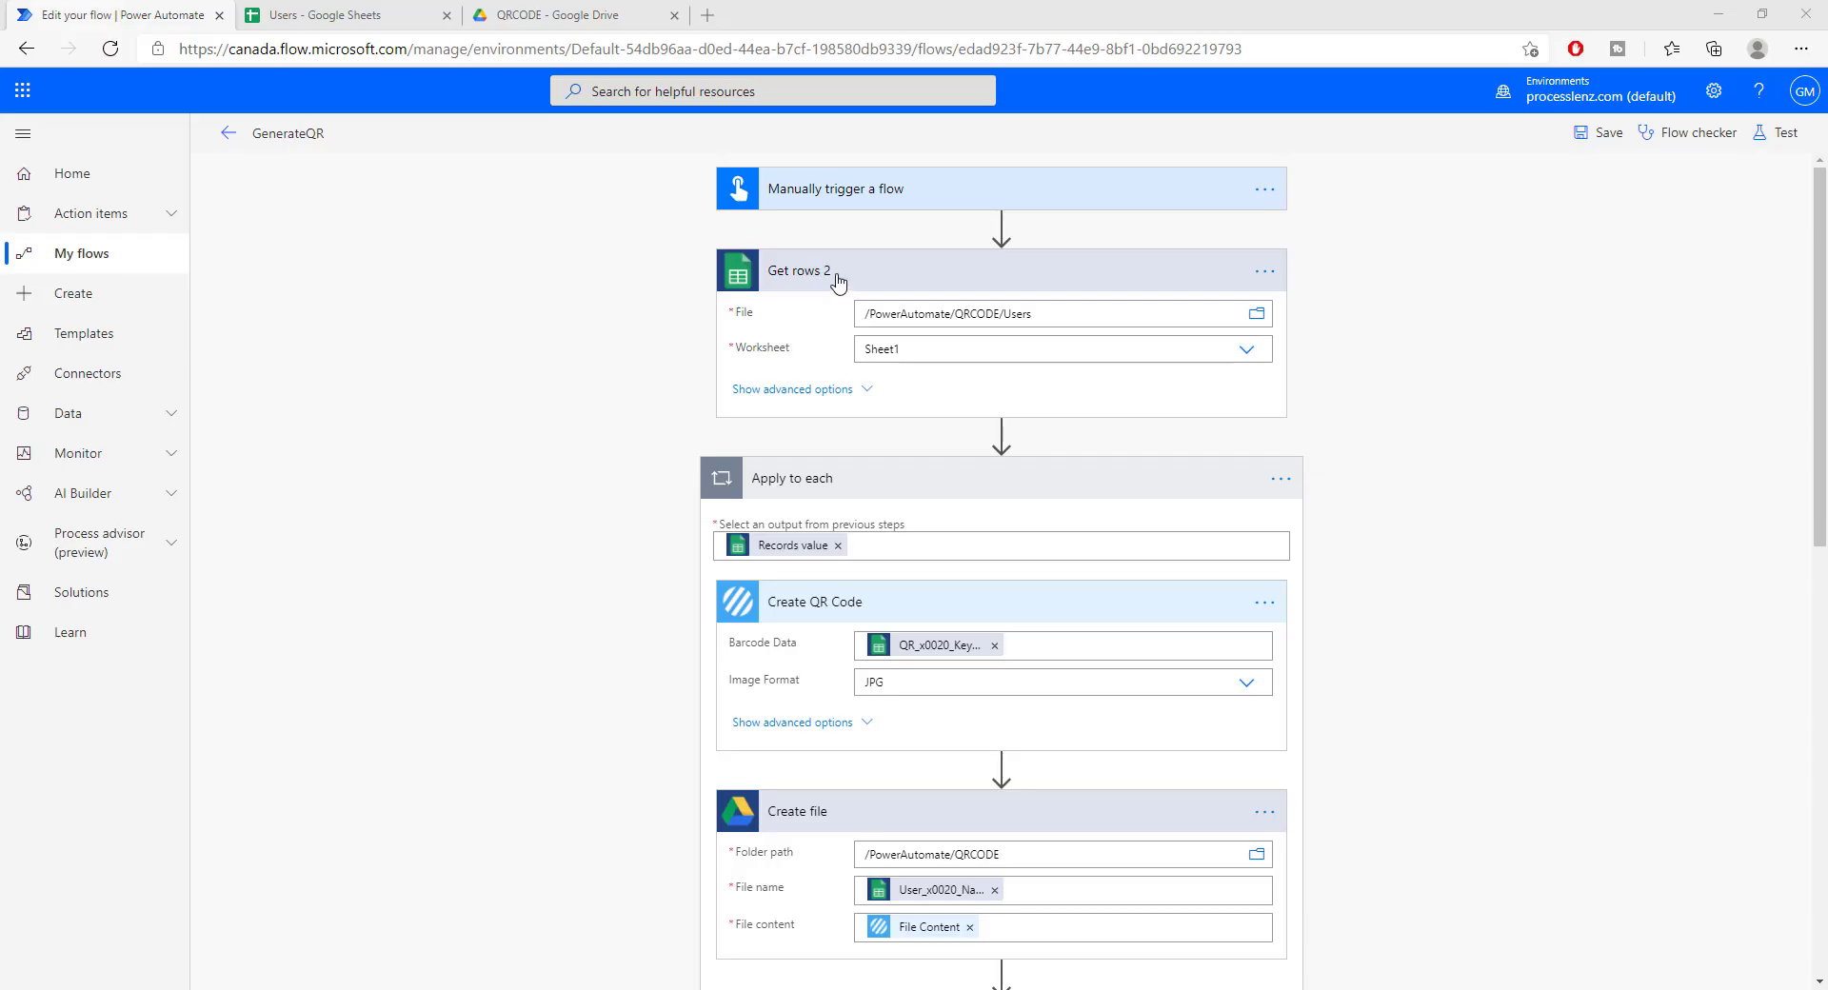
Step: Examine the actions in the GenerateQR flow and the name, key and email status columns in the Users spreadsheet
scroll(1108, 425, "down", 3)
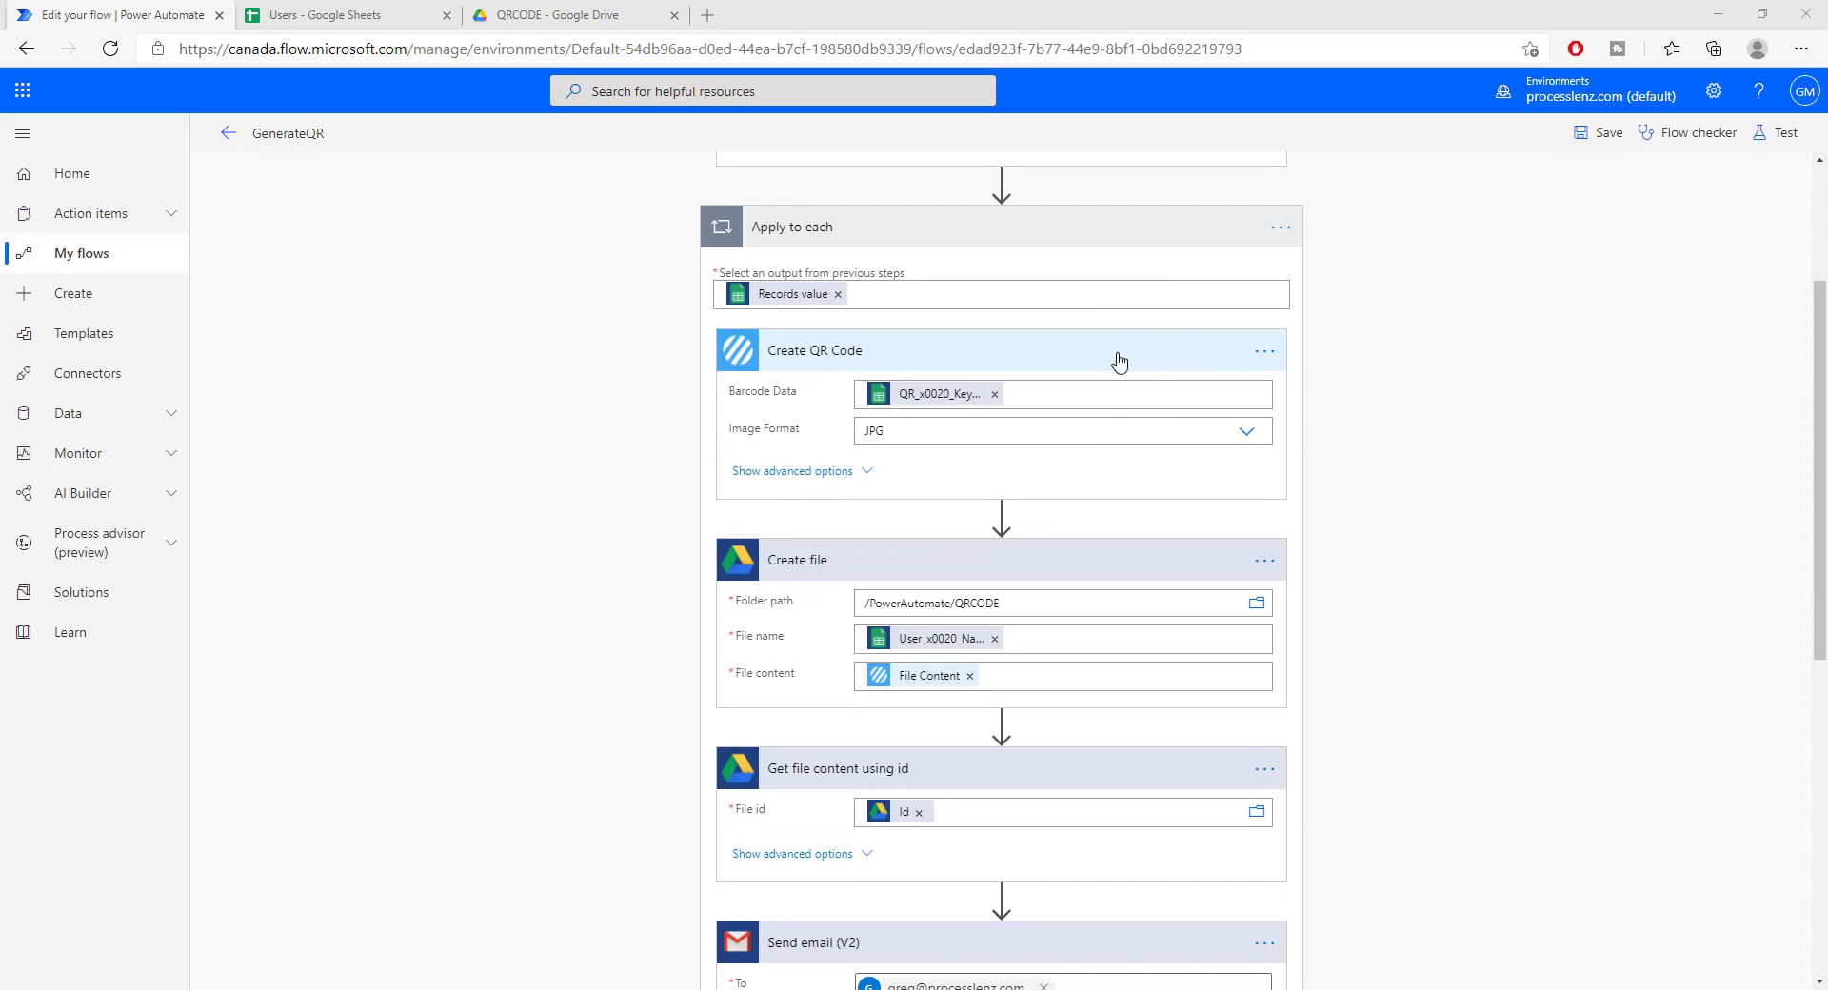
left_click(360, 15)
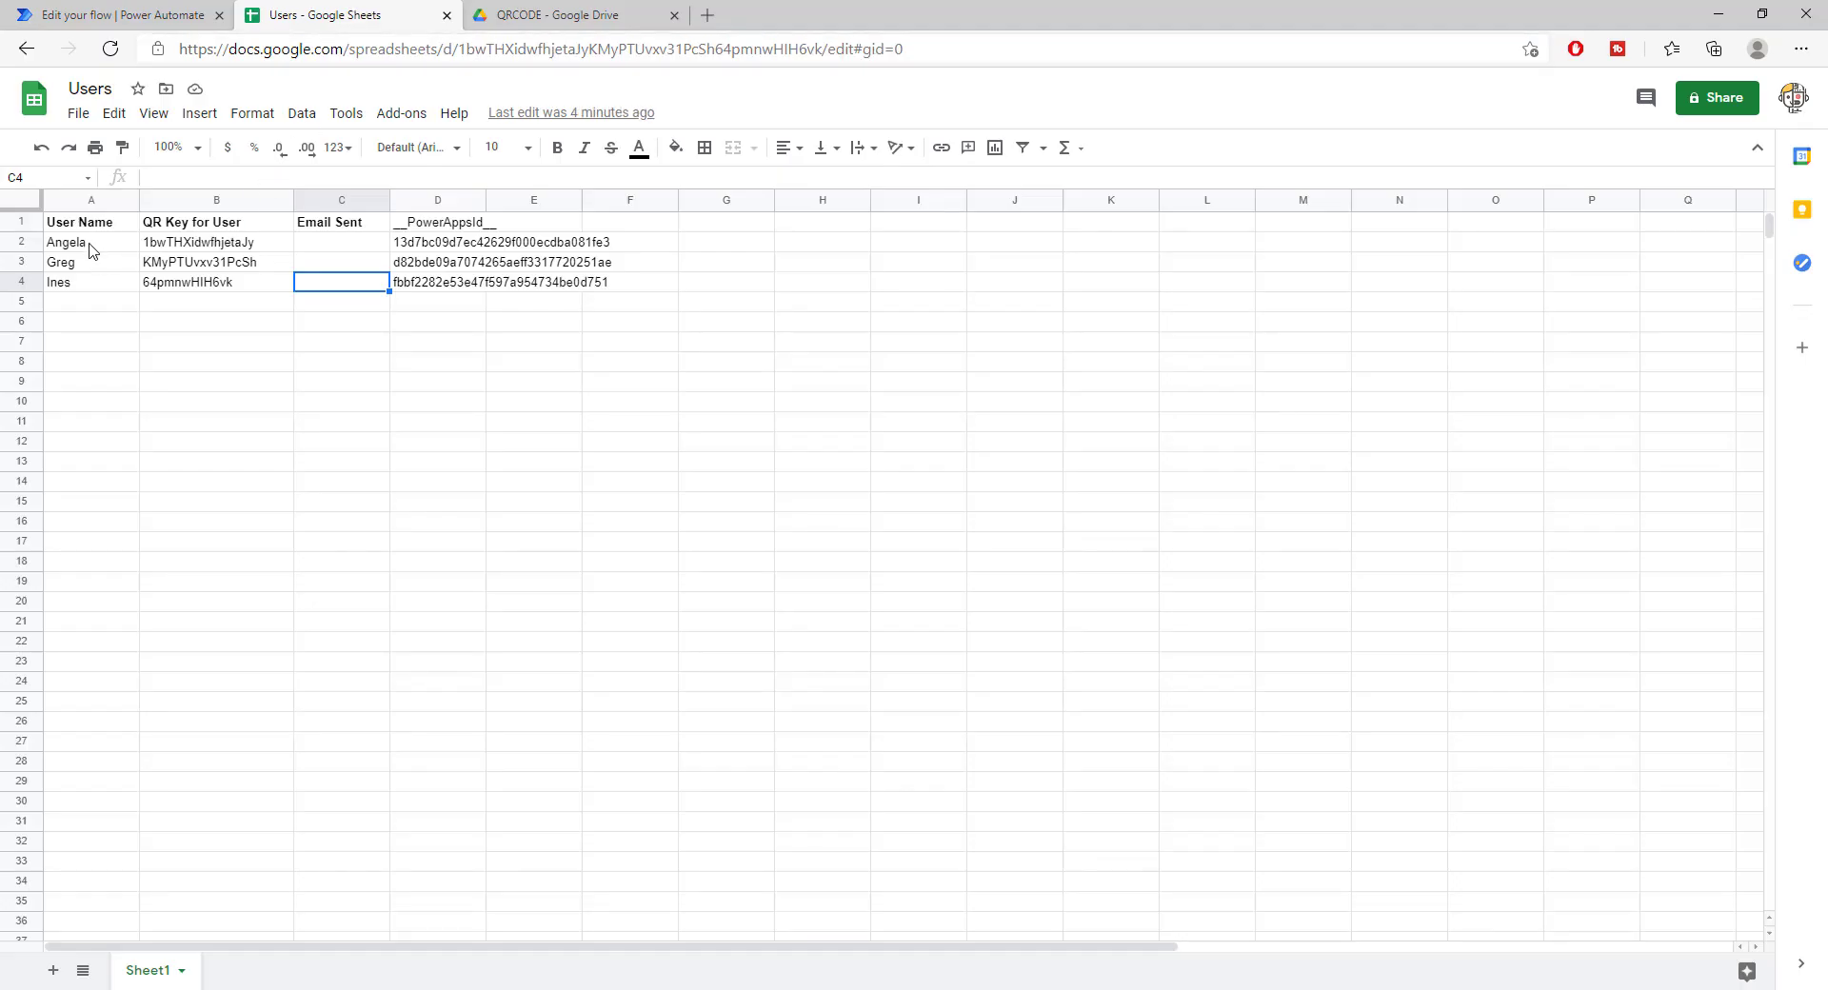
left_click(237, 250)
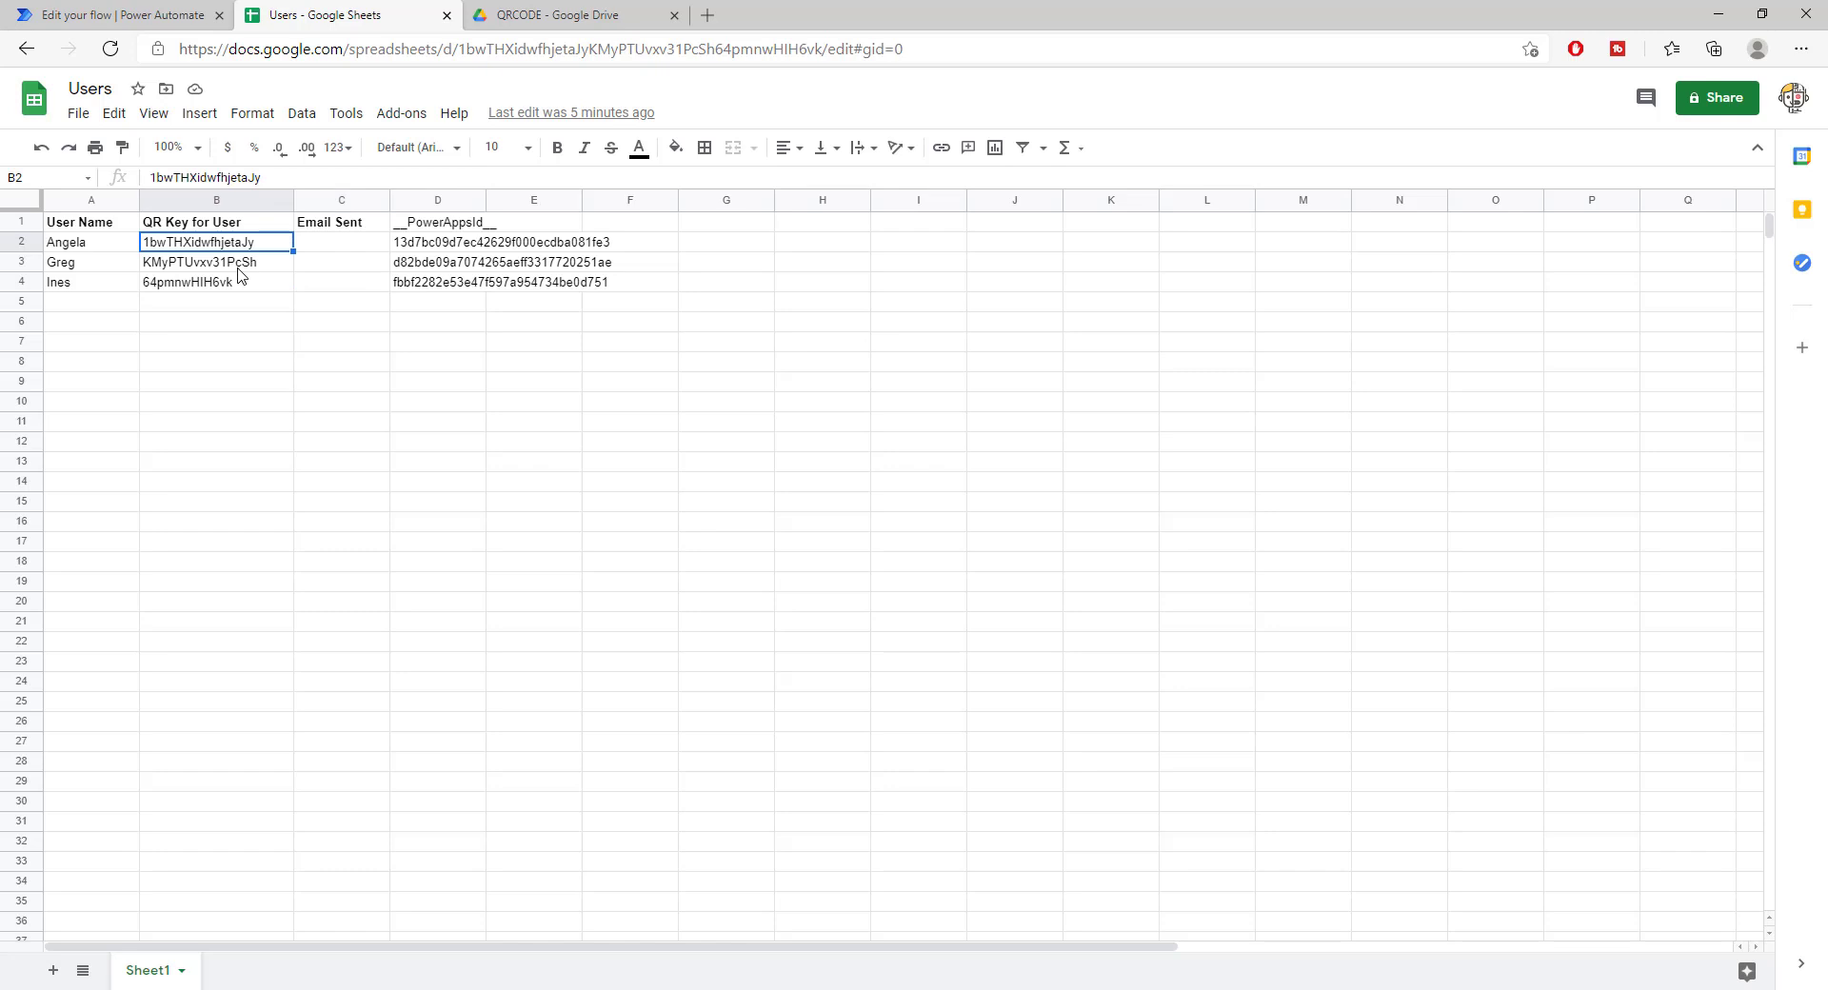
left_click(327, 253)
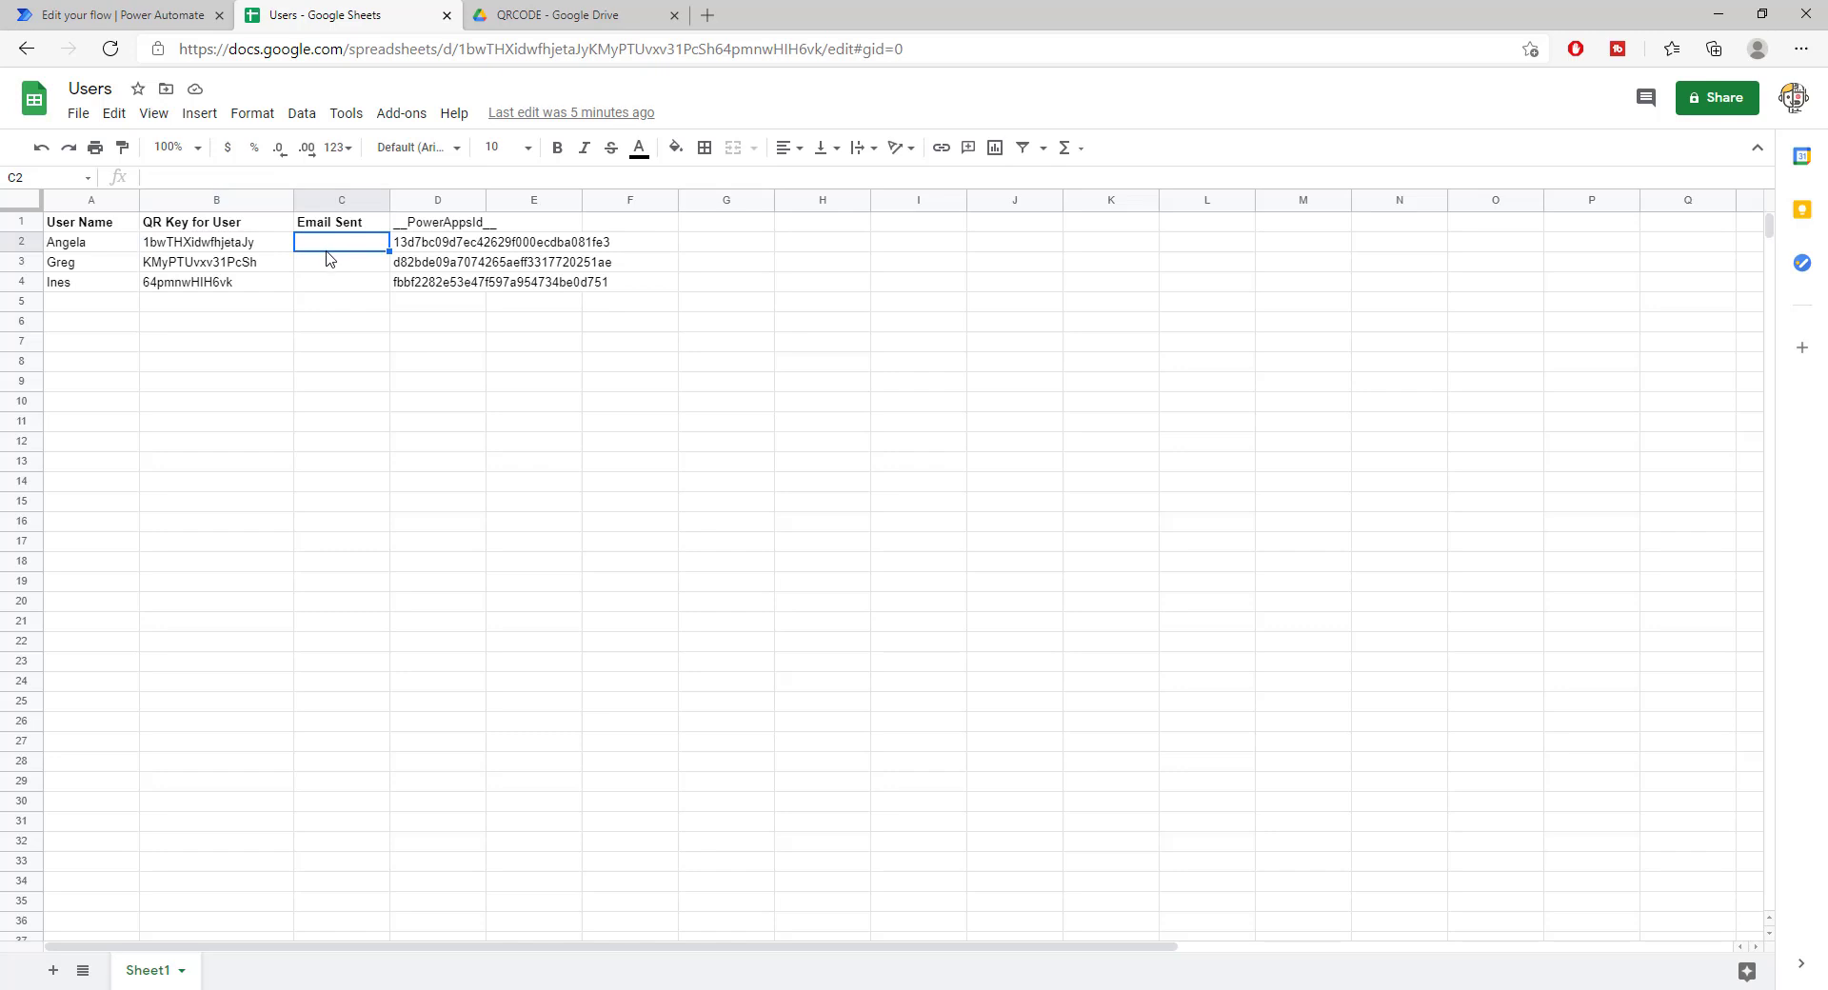
left_click(138, 14)
scroll(1113, 519, "down", 3)
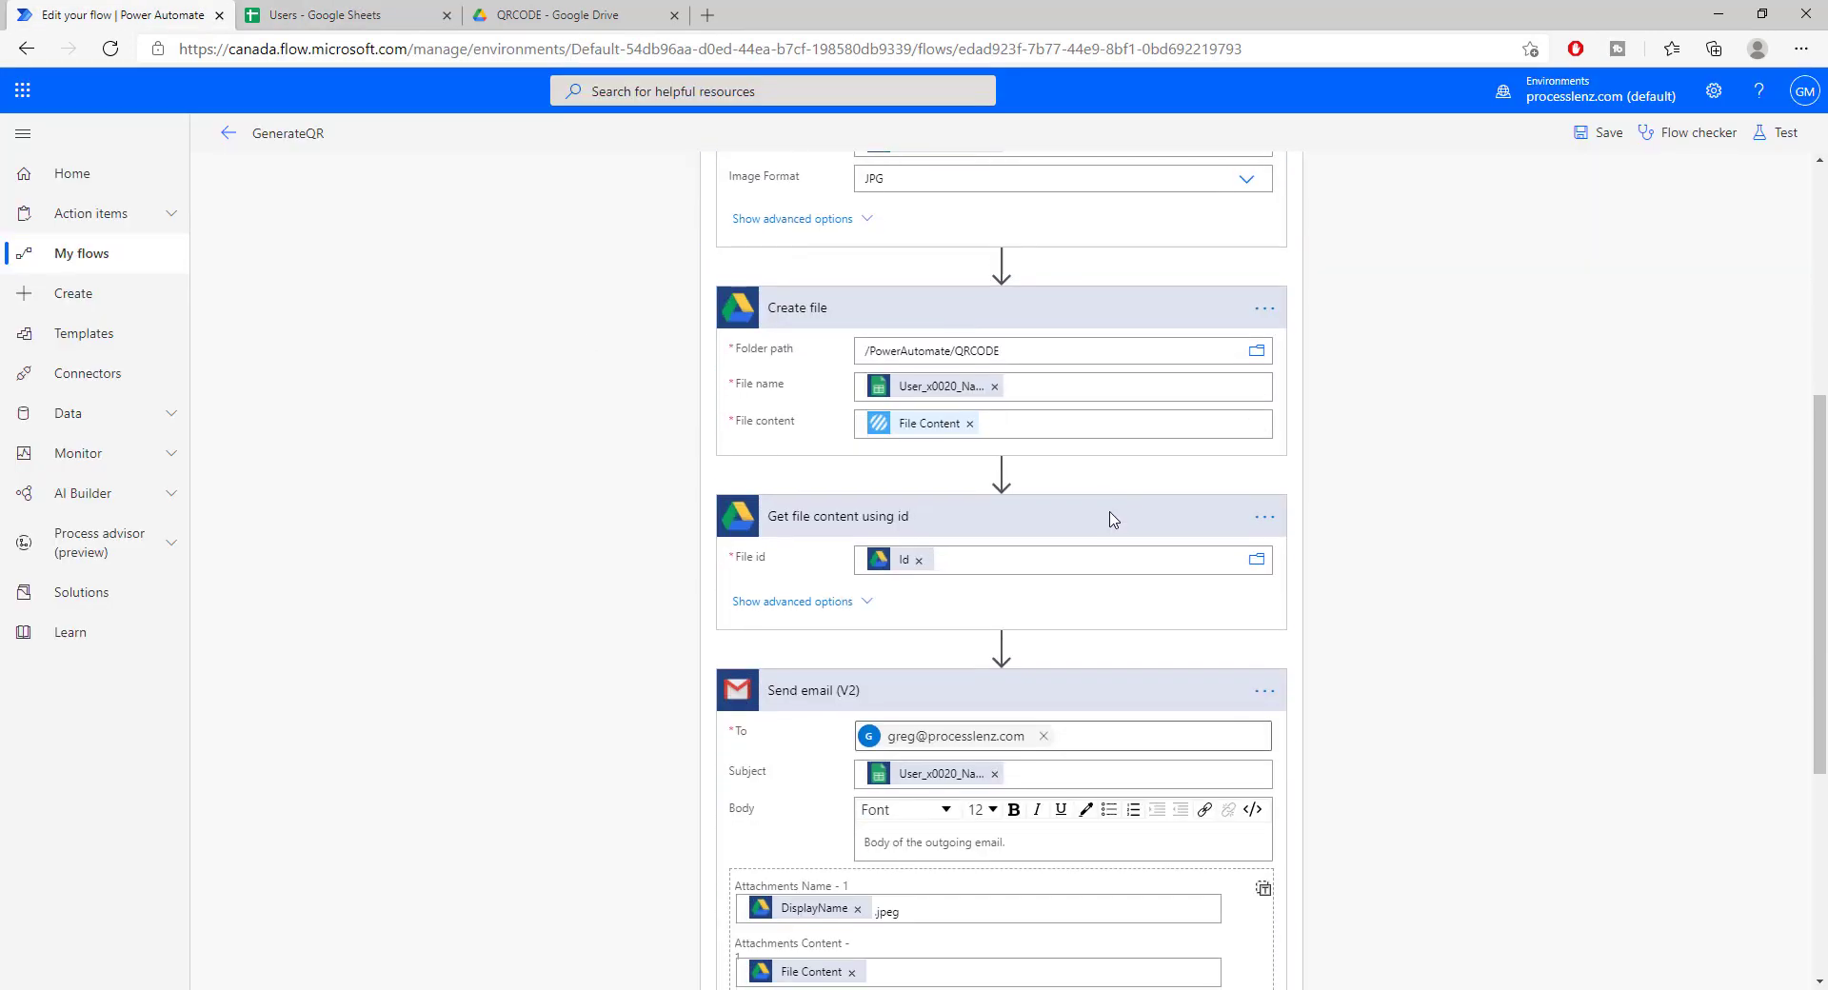
scroll(1112, 519, "down", 4)
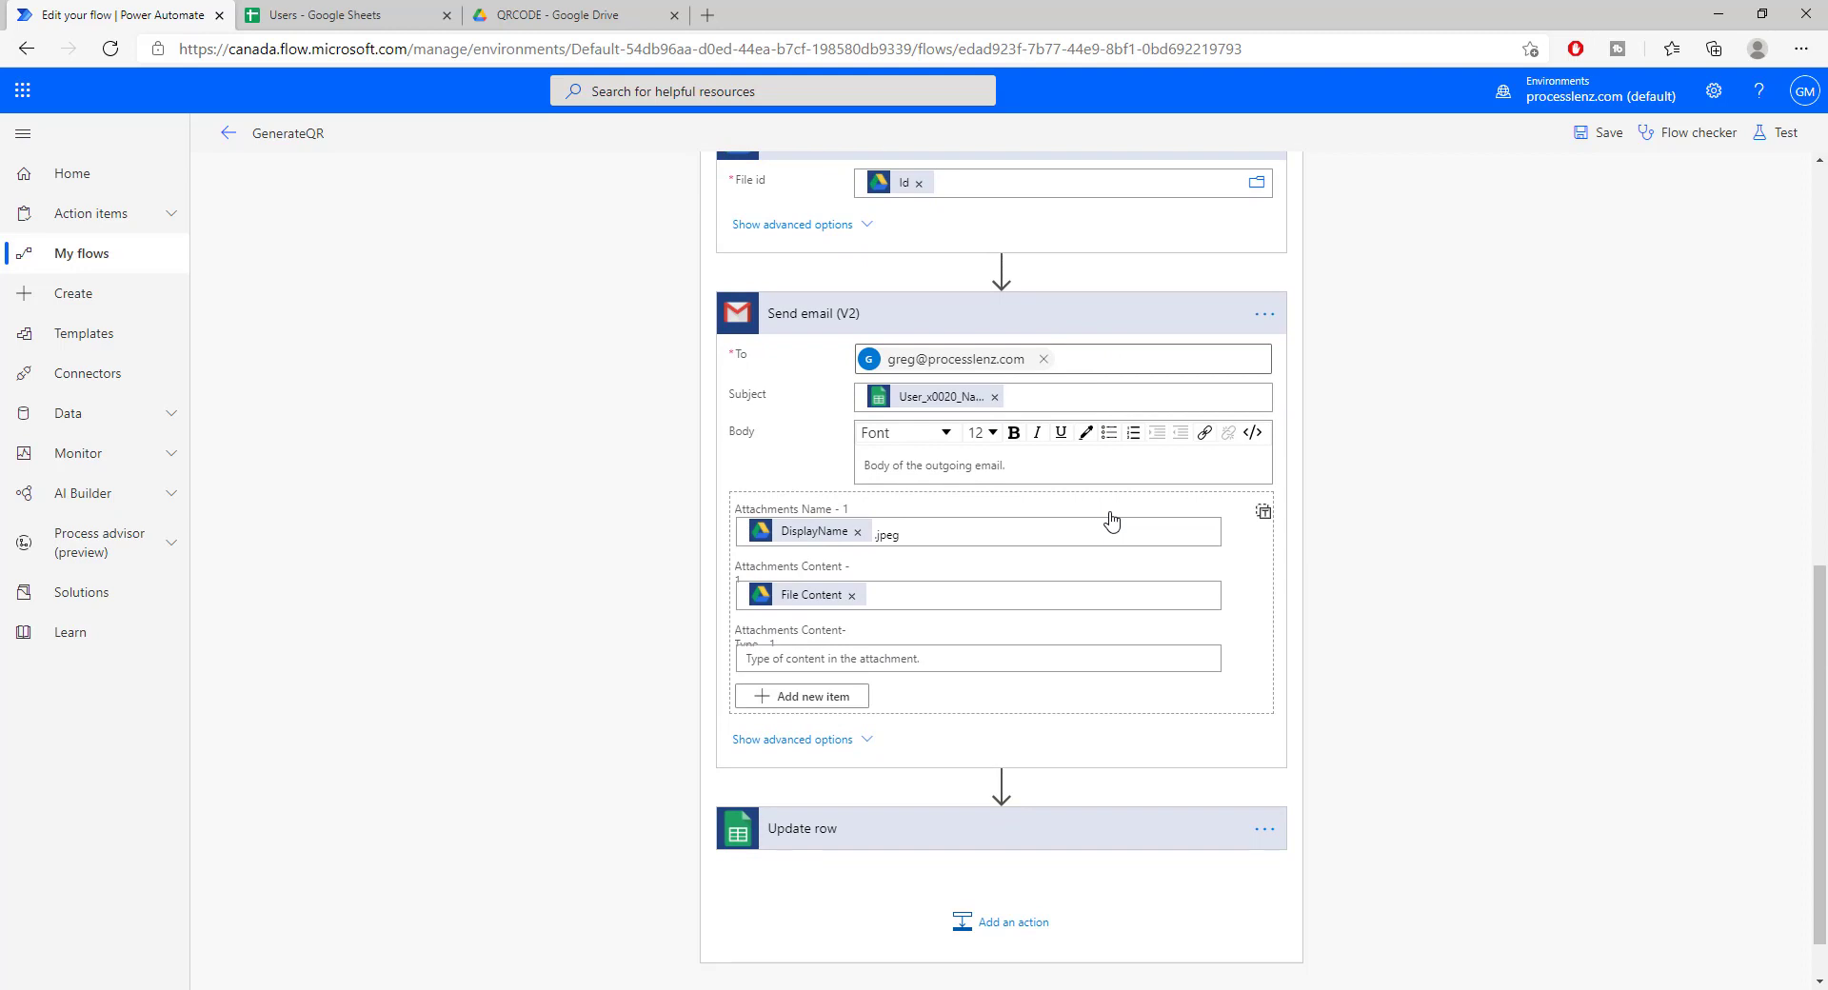
Step: Test the GenerateQR flow manually by starting a run
left_click(1775, 144)
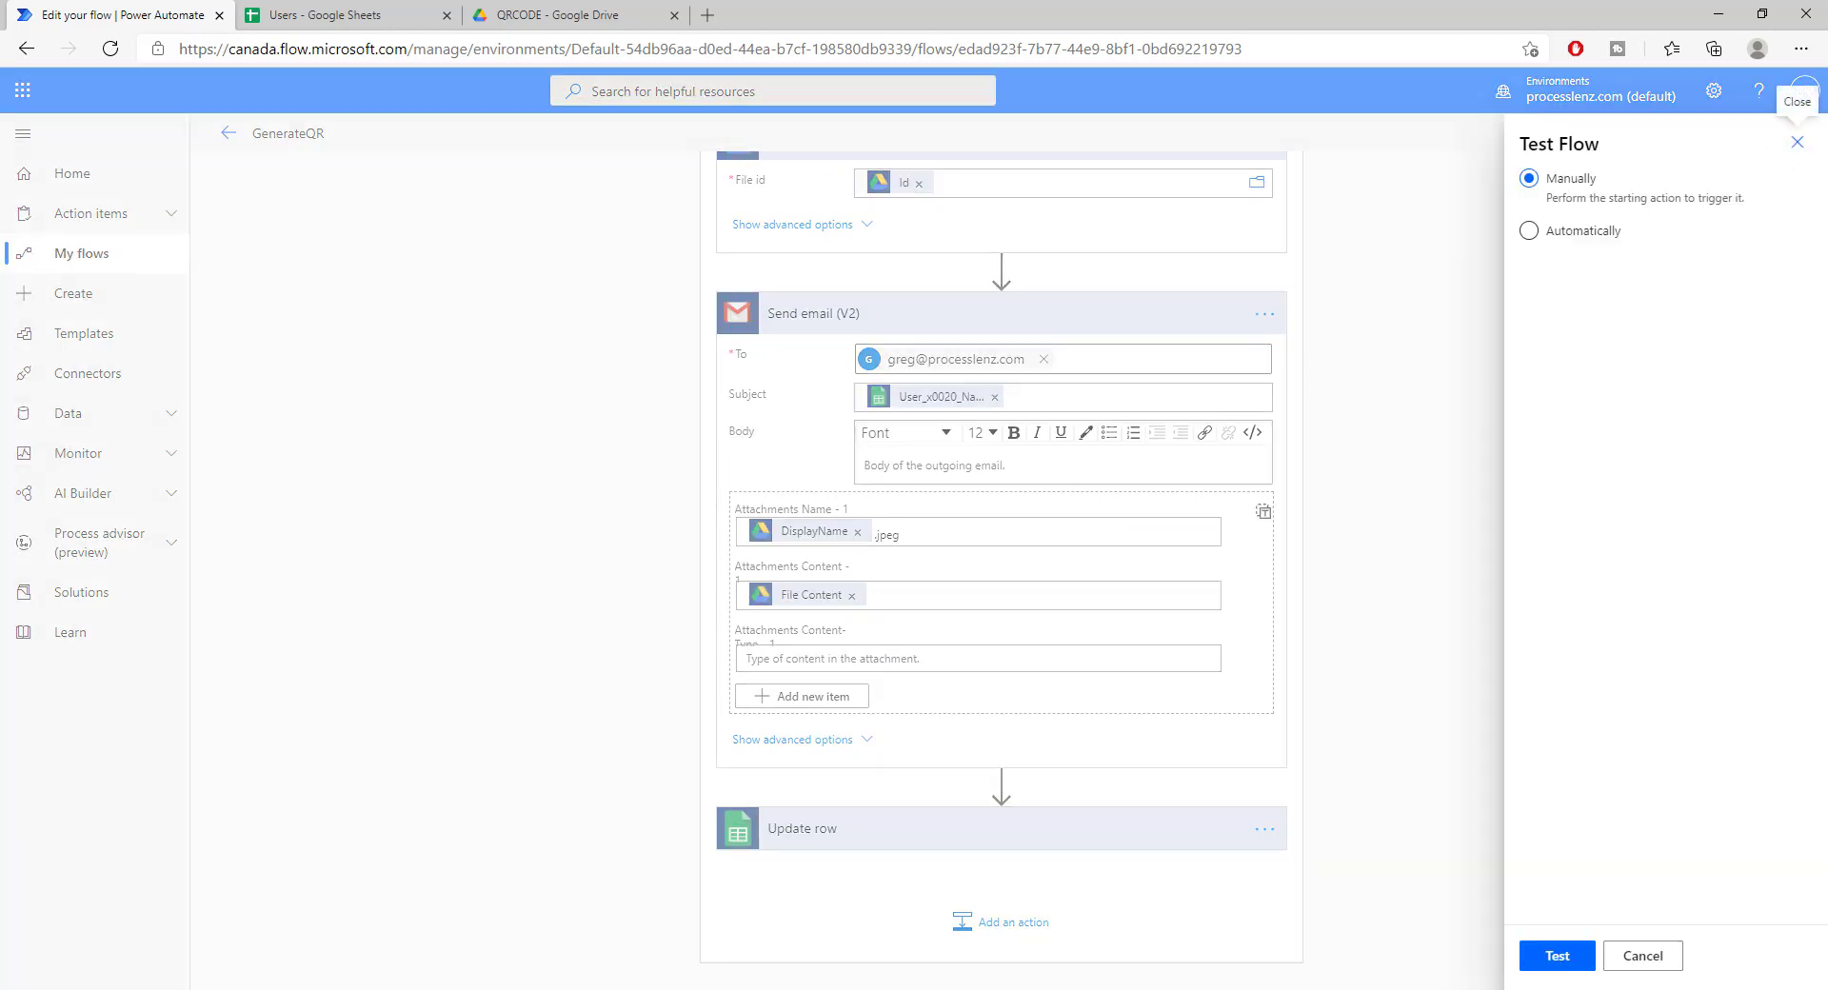
left_click(1558, 956)
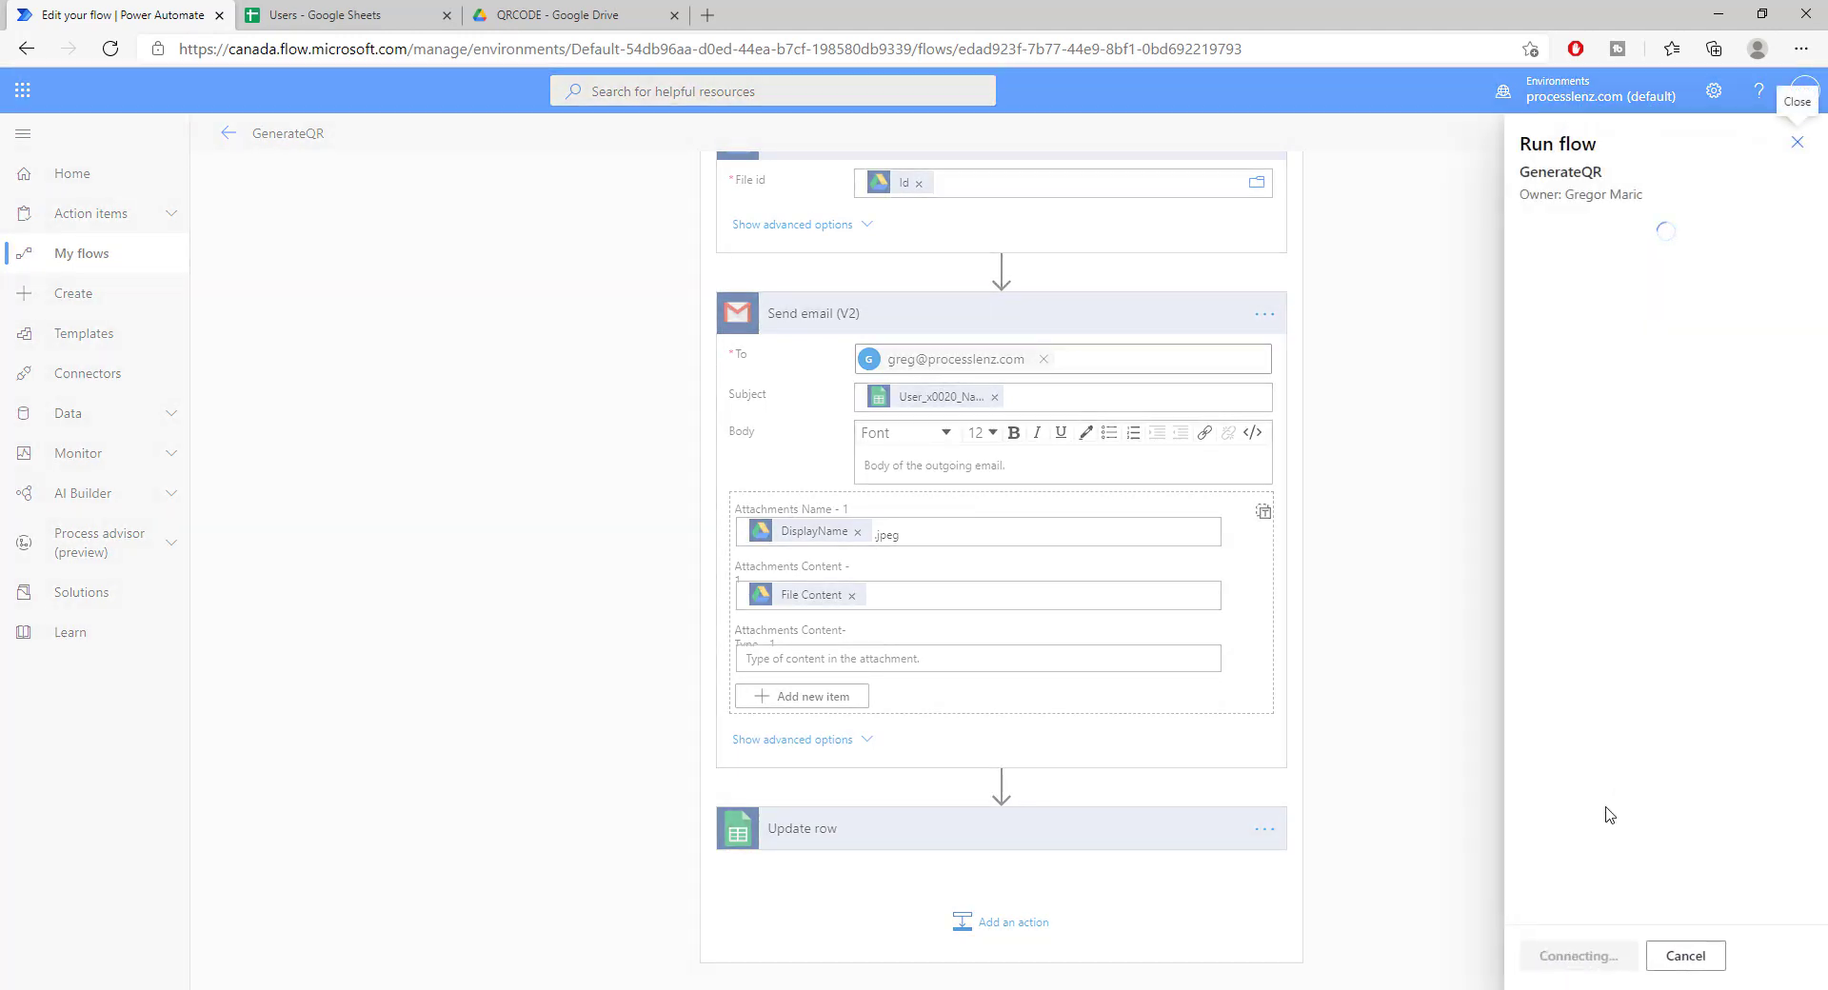
left_click(1569, 960)
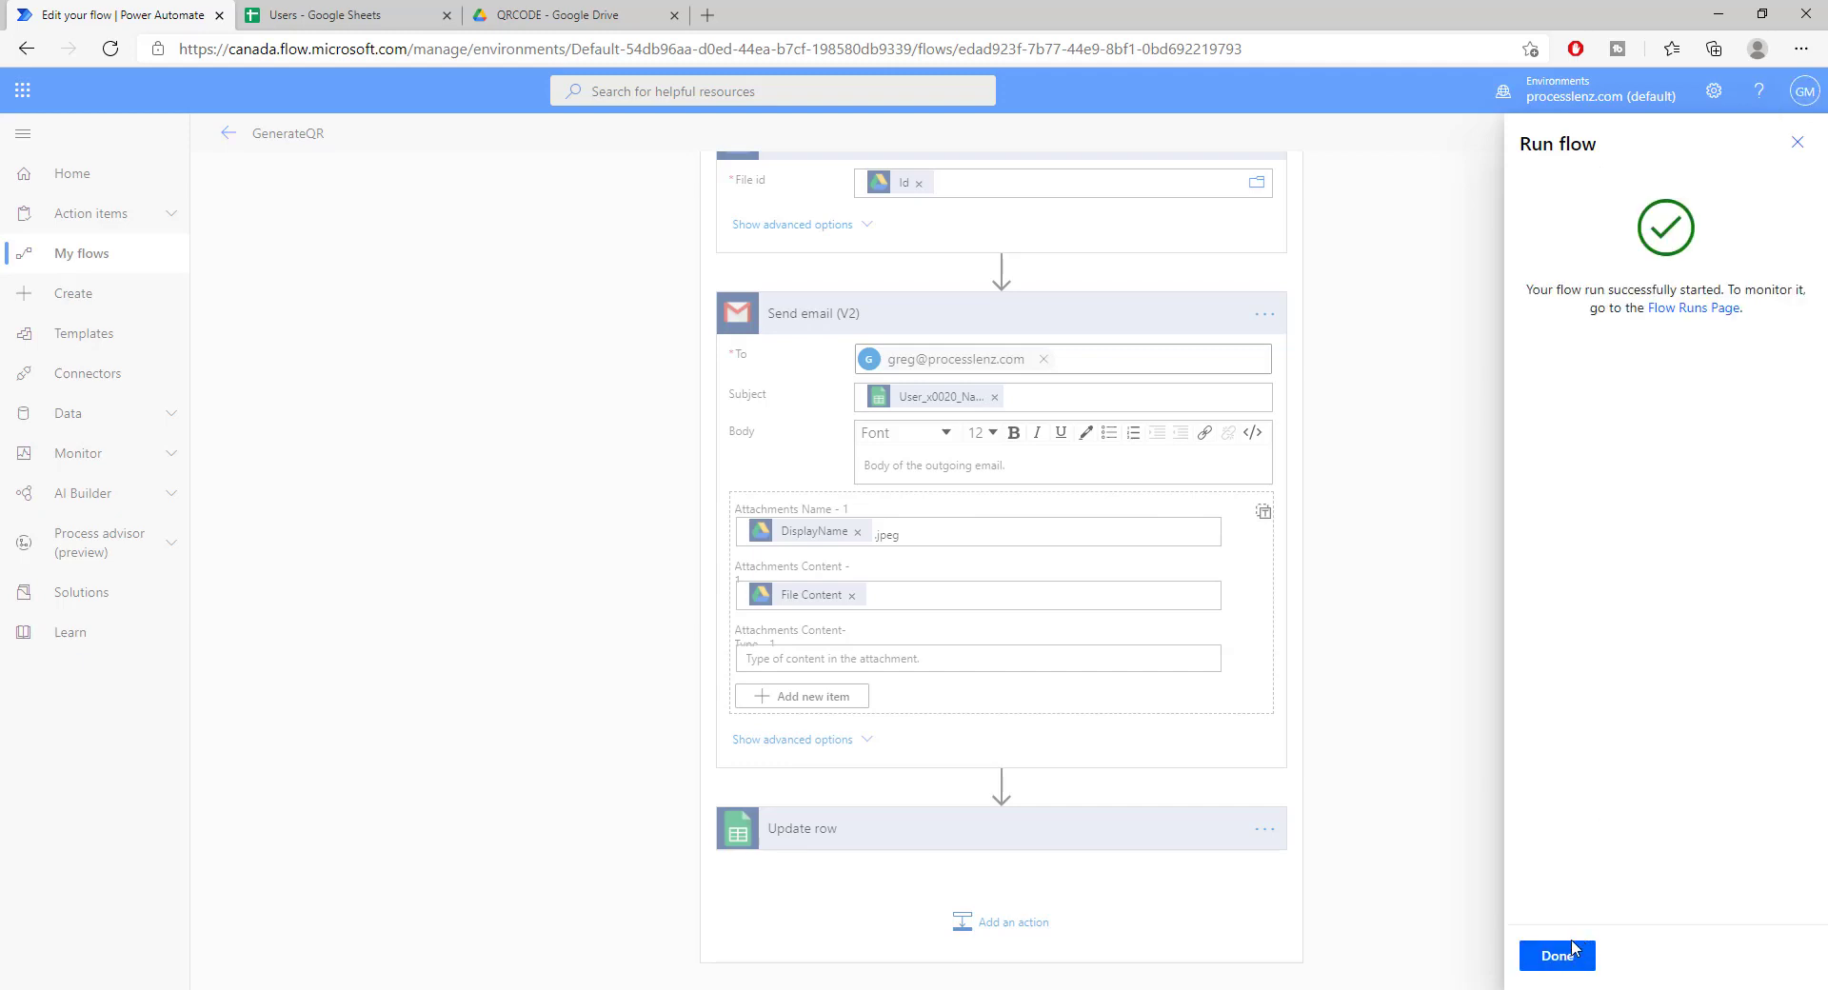
left_click(1569, 956)
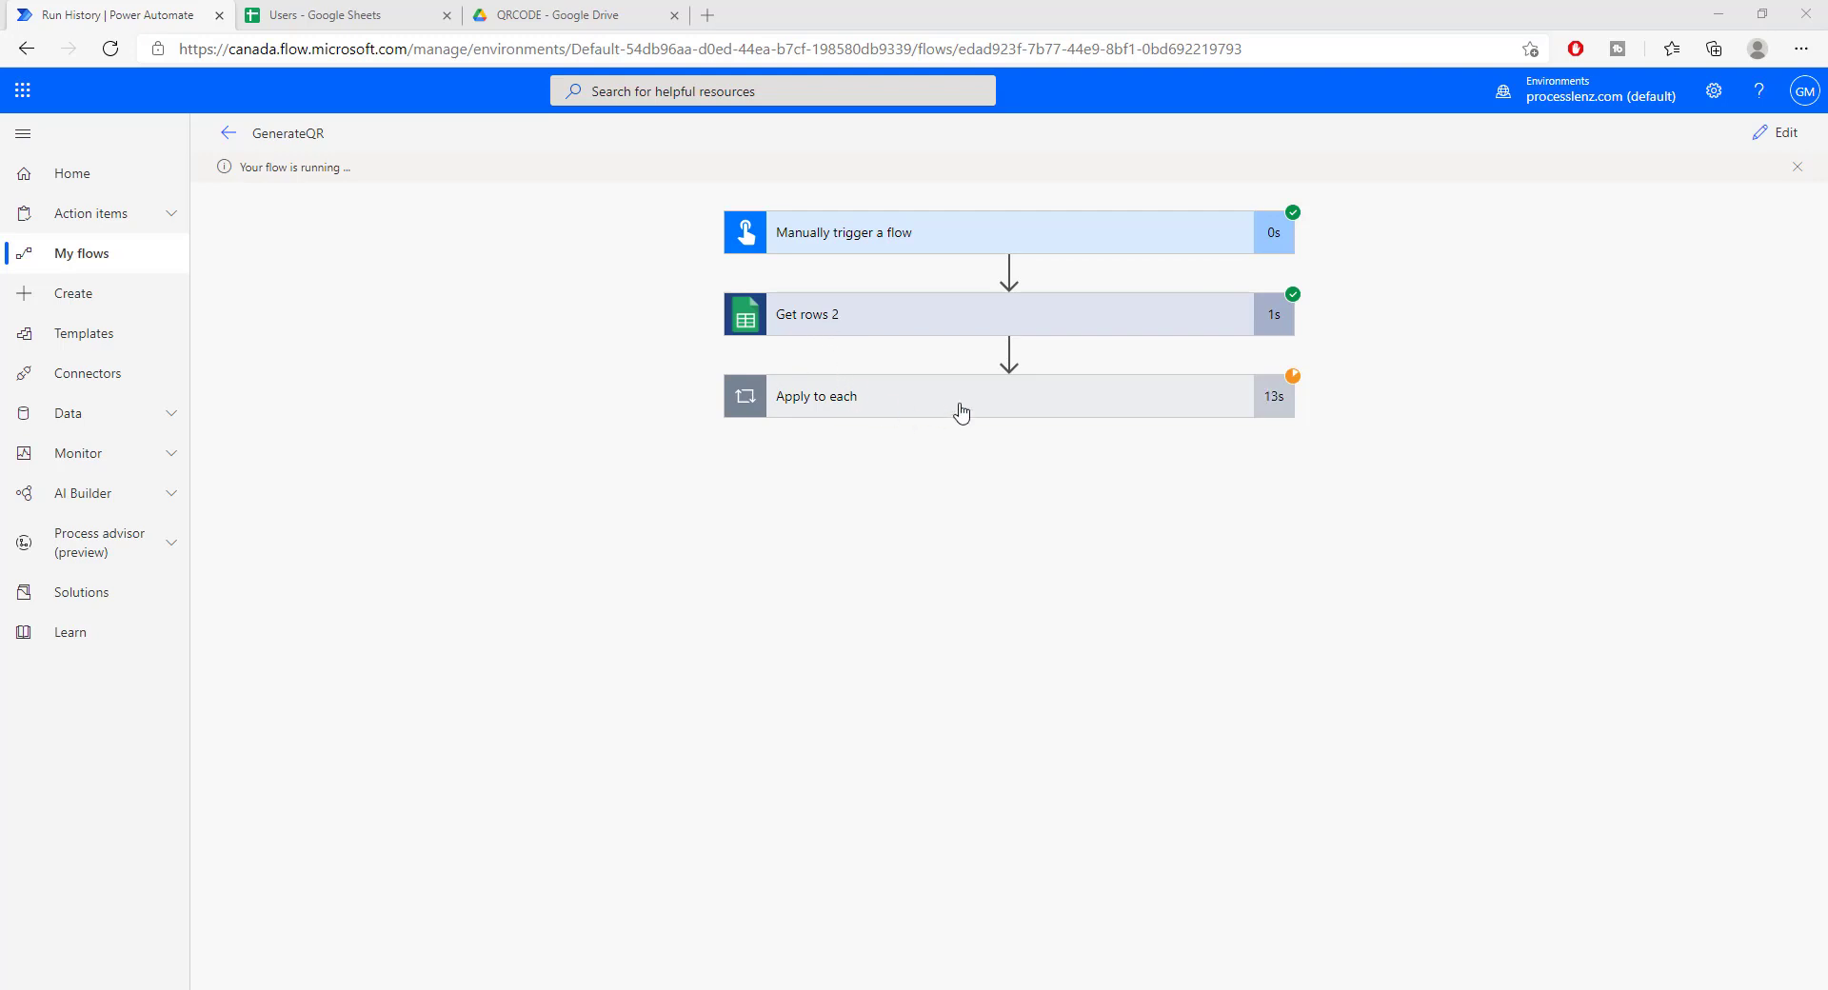
Step: Check the Email Sent column in the Users spreadsheet and preview the first user's QR image in the QRCODE Drive folder
left_click(295, 13)
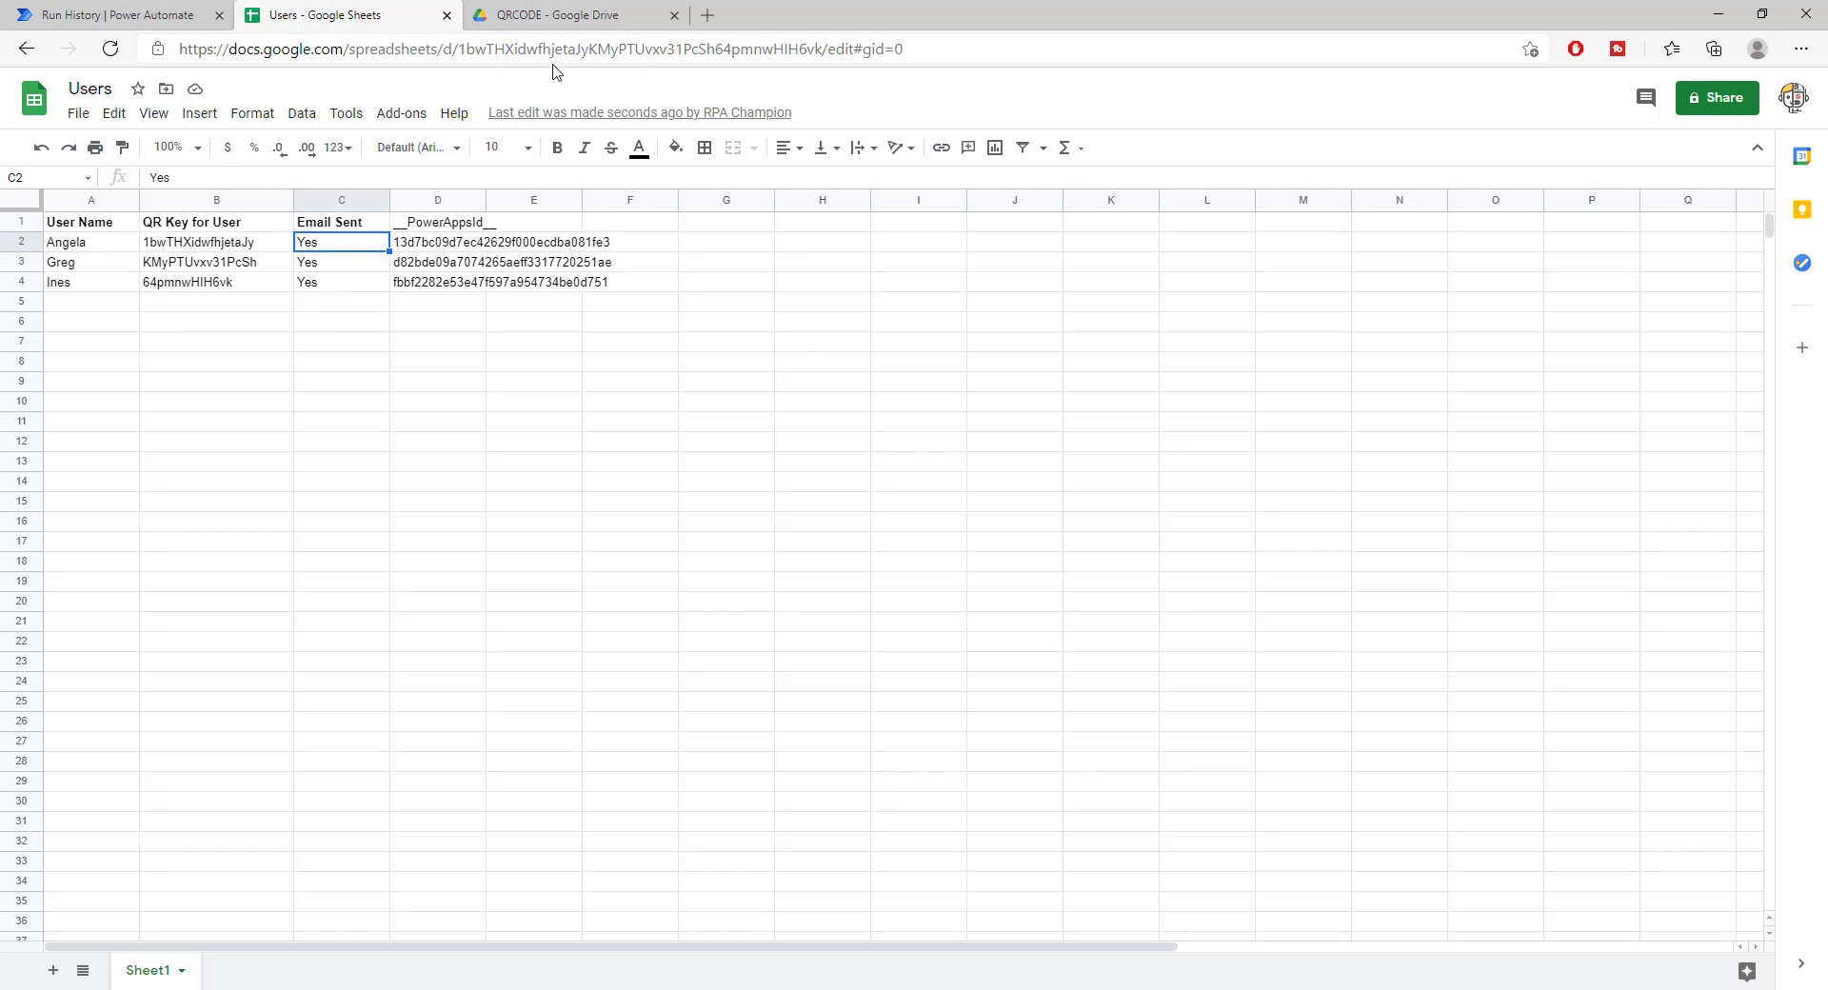
left_click(561, 14)
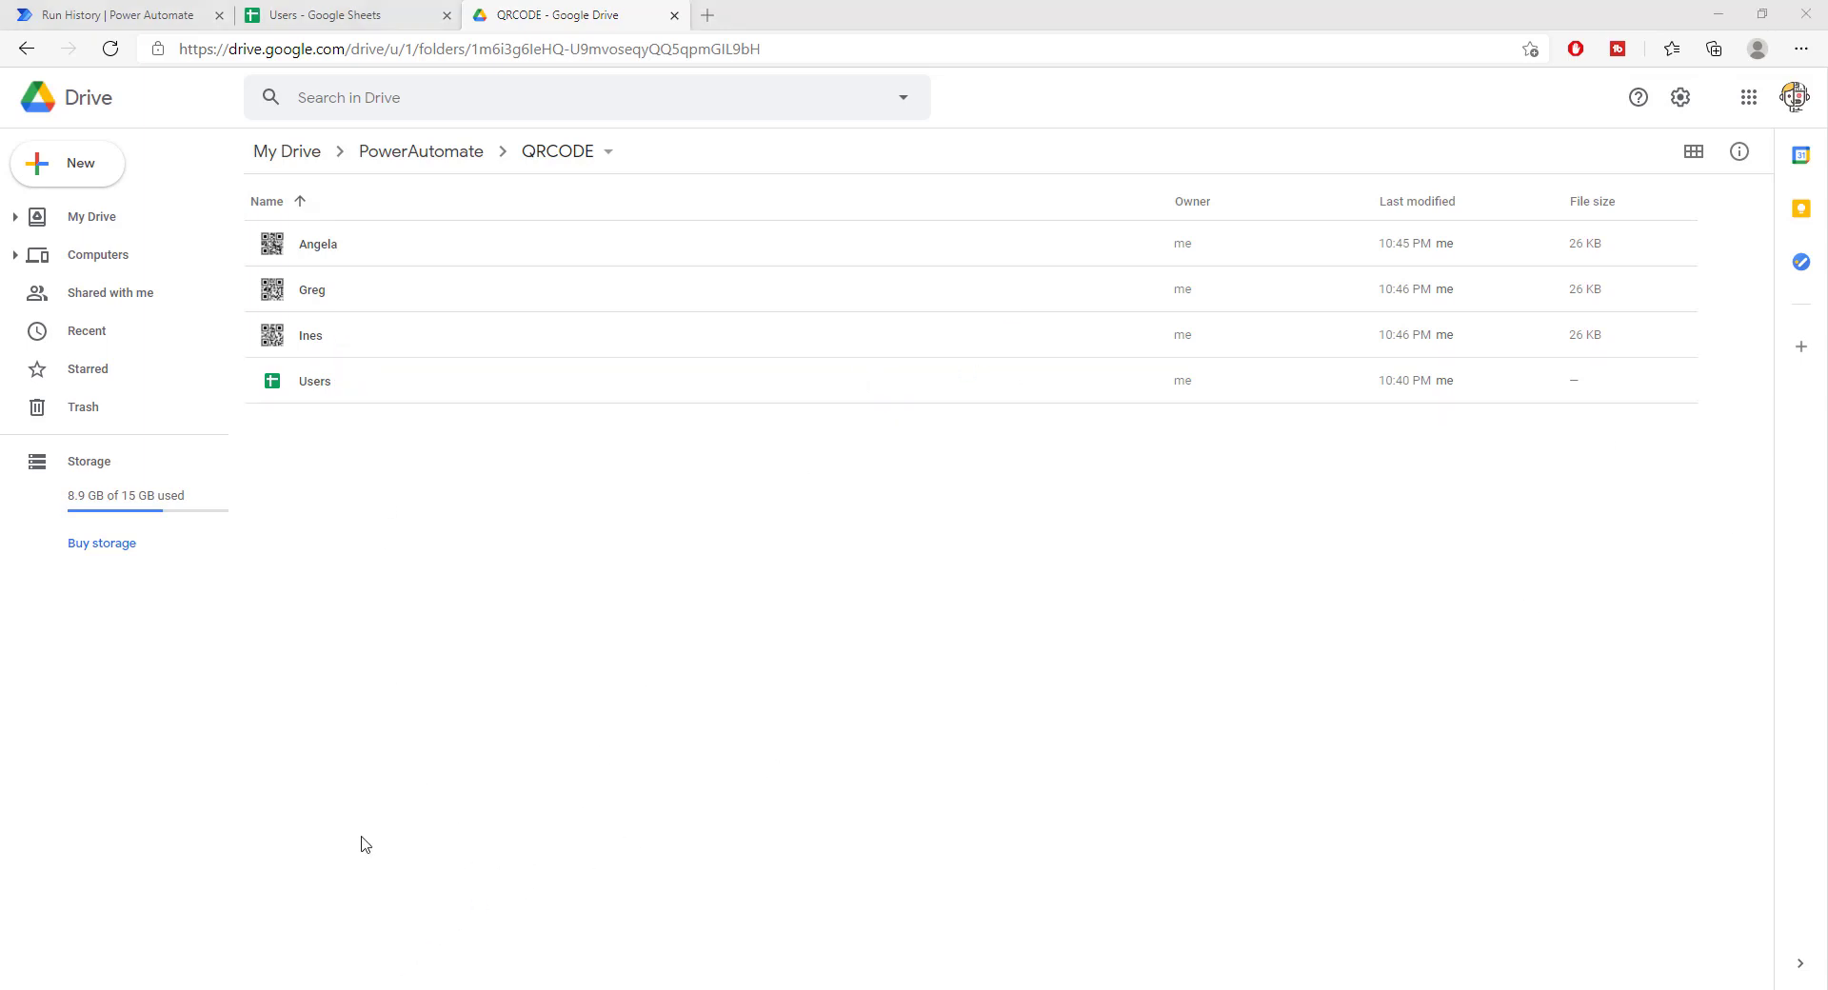
double_click(307, 246)
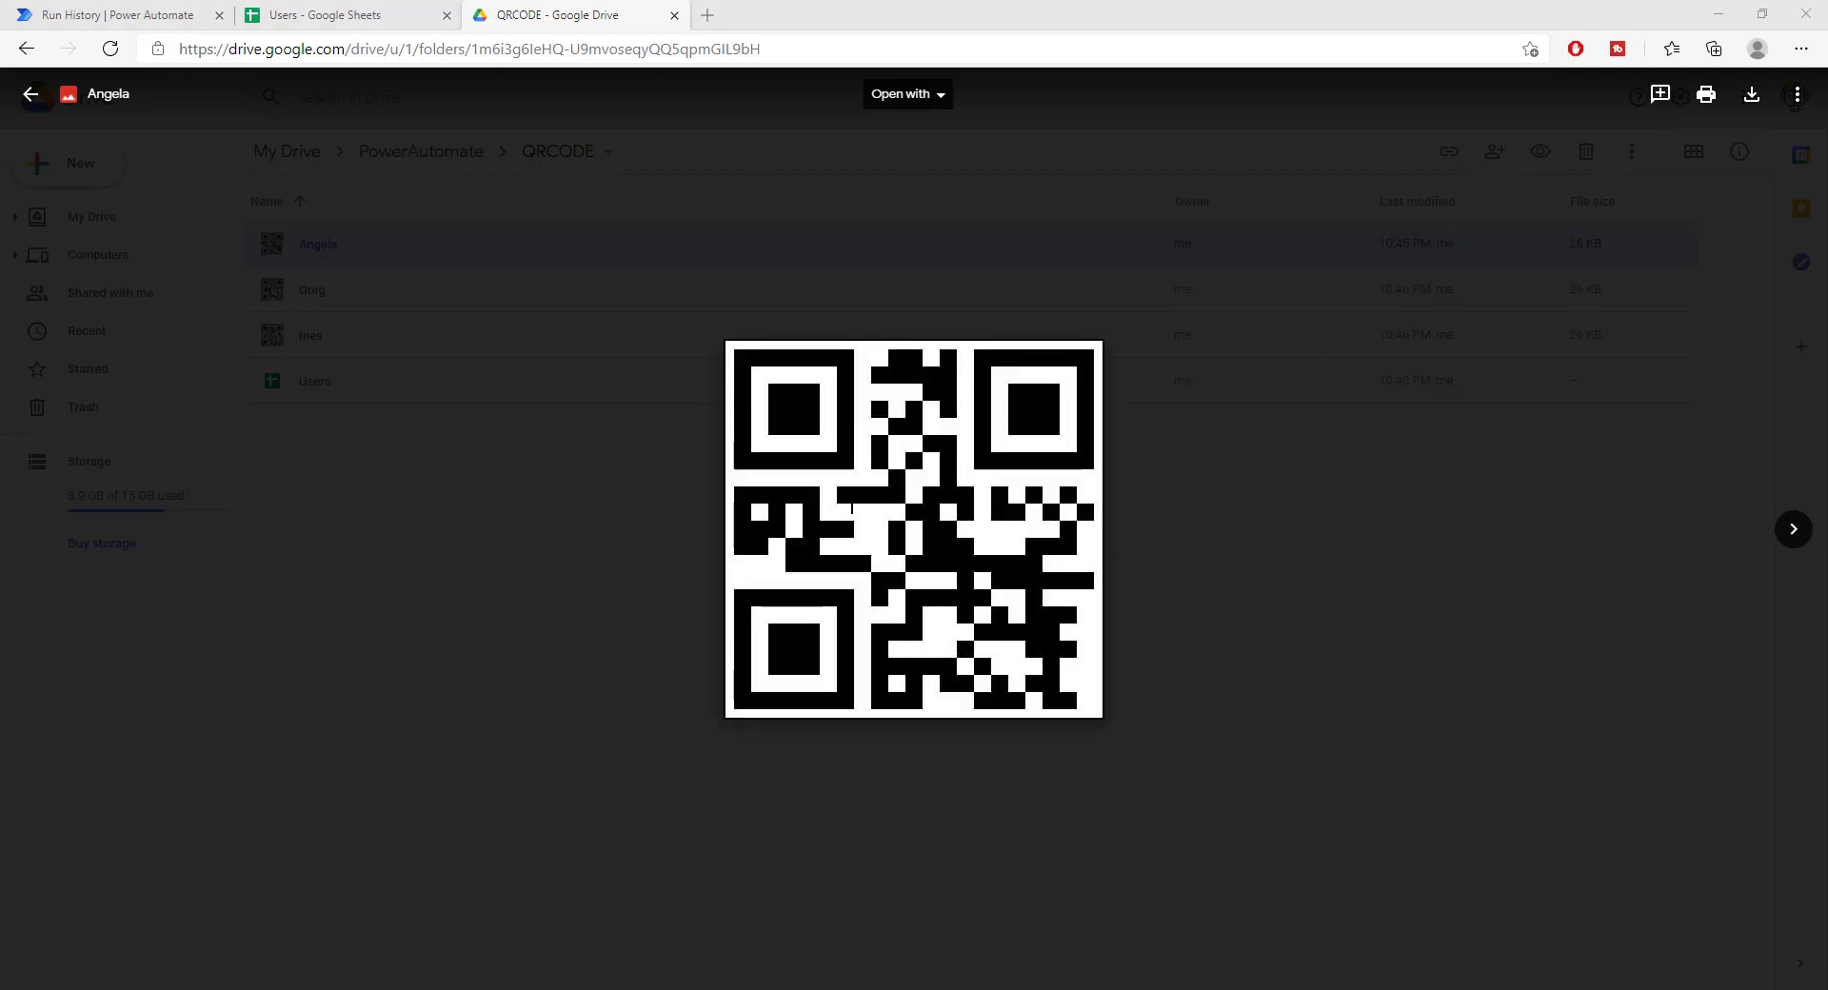
left_click(472, 232)
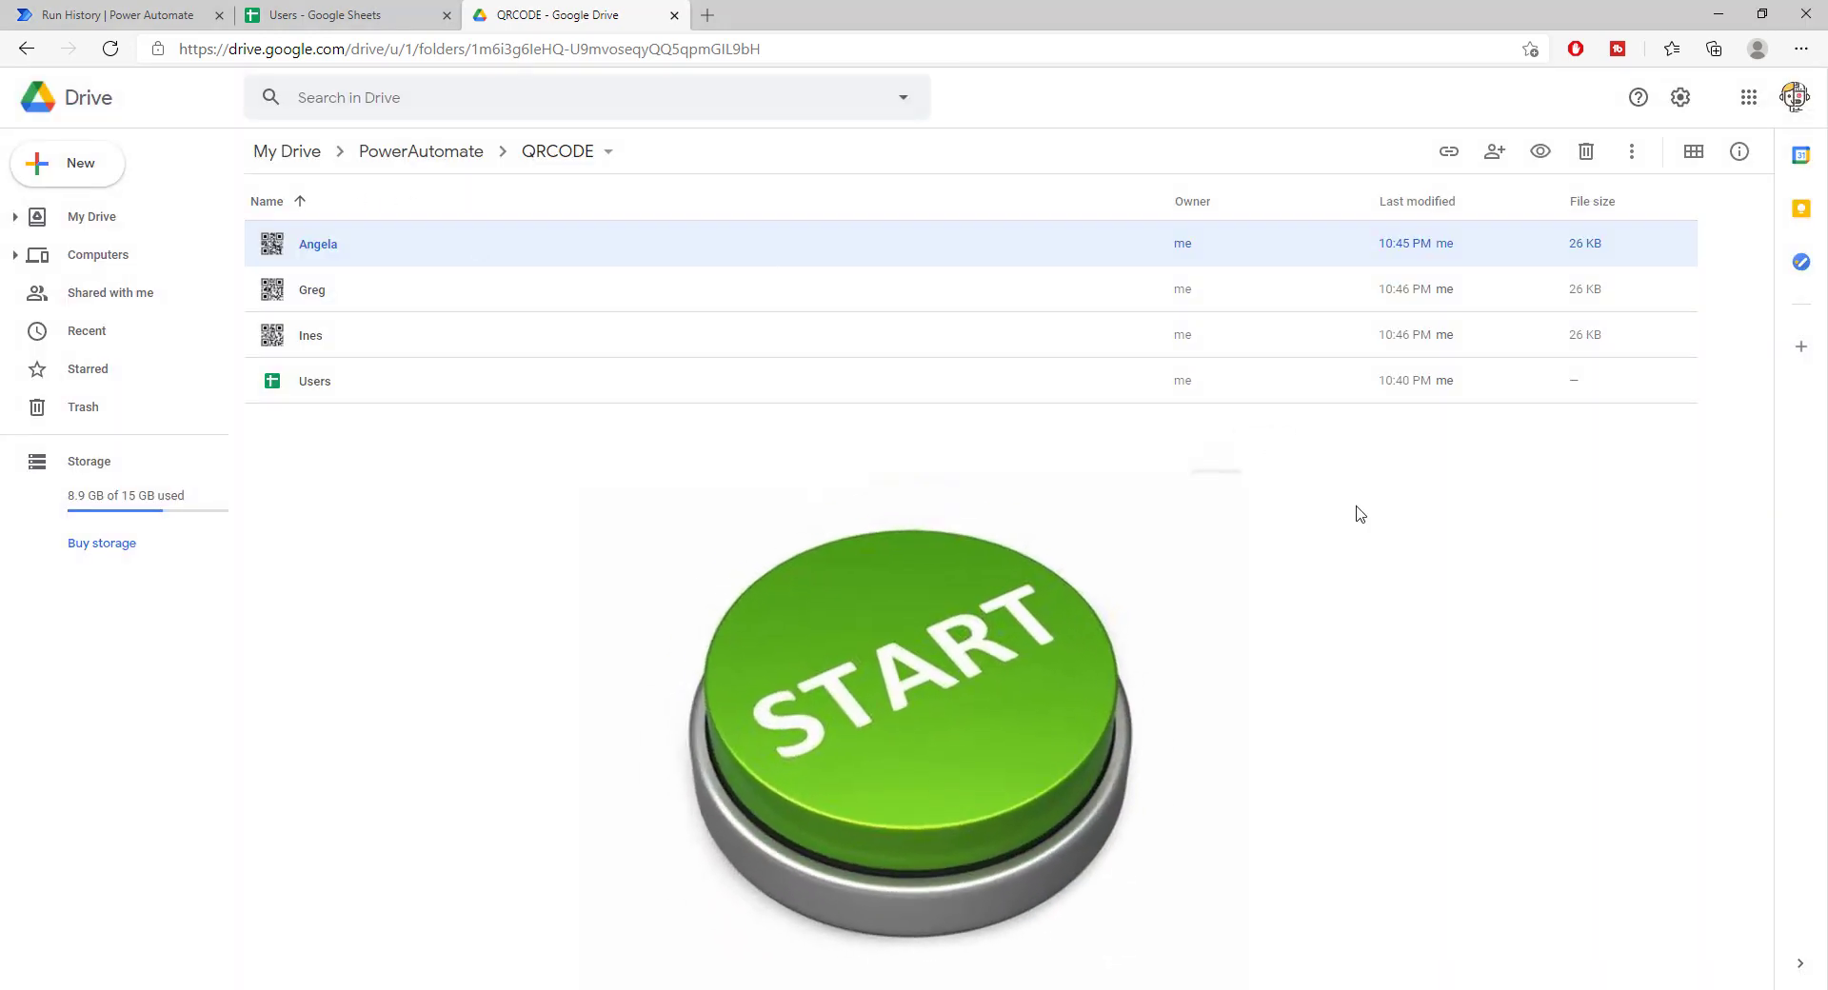
Step: Create an instant cloud flow in Power Automate named QRConvertor with the "Manually trigger a flow" trigger
left_click(174, 19)
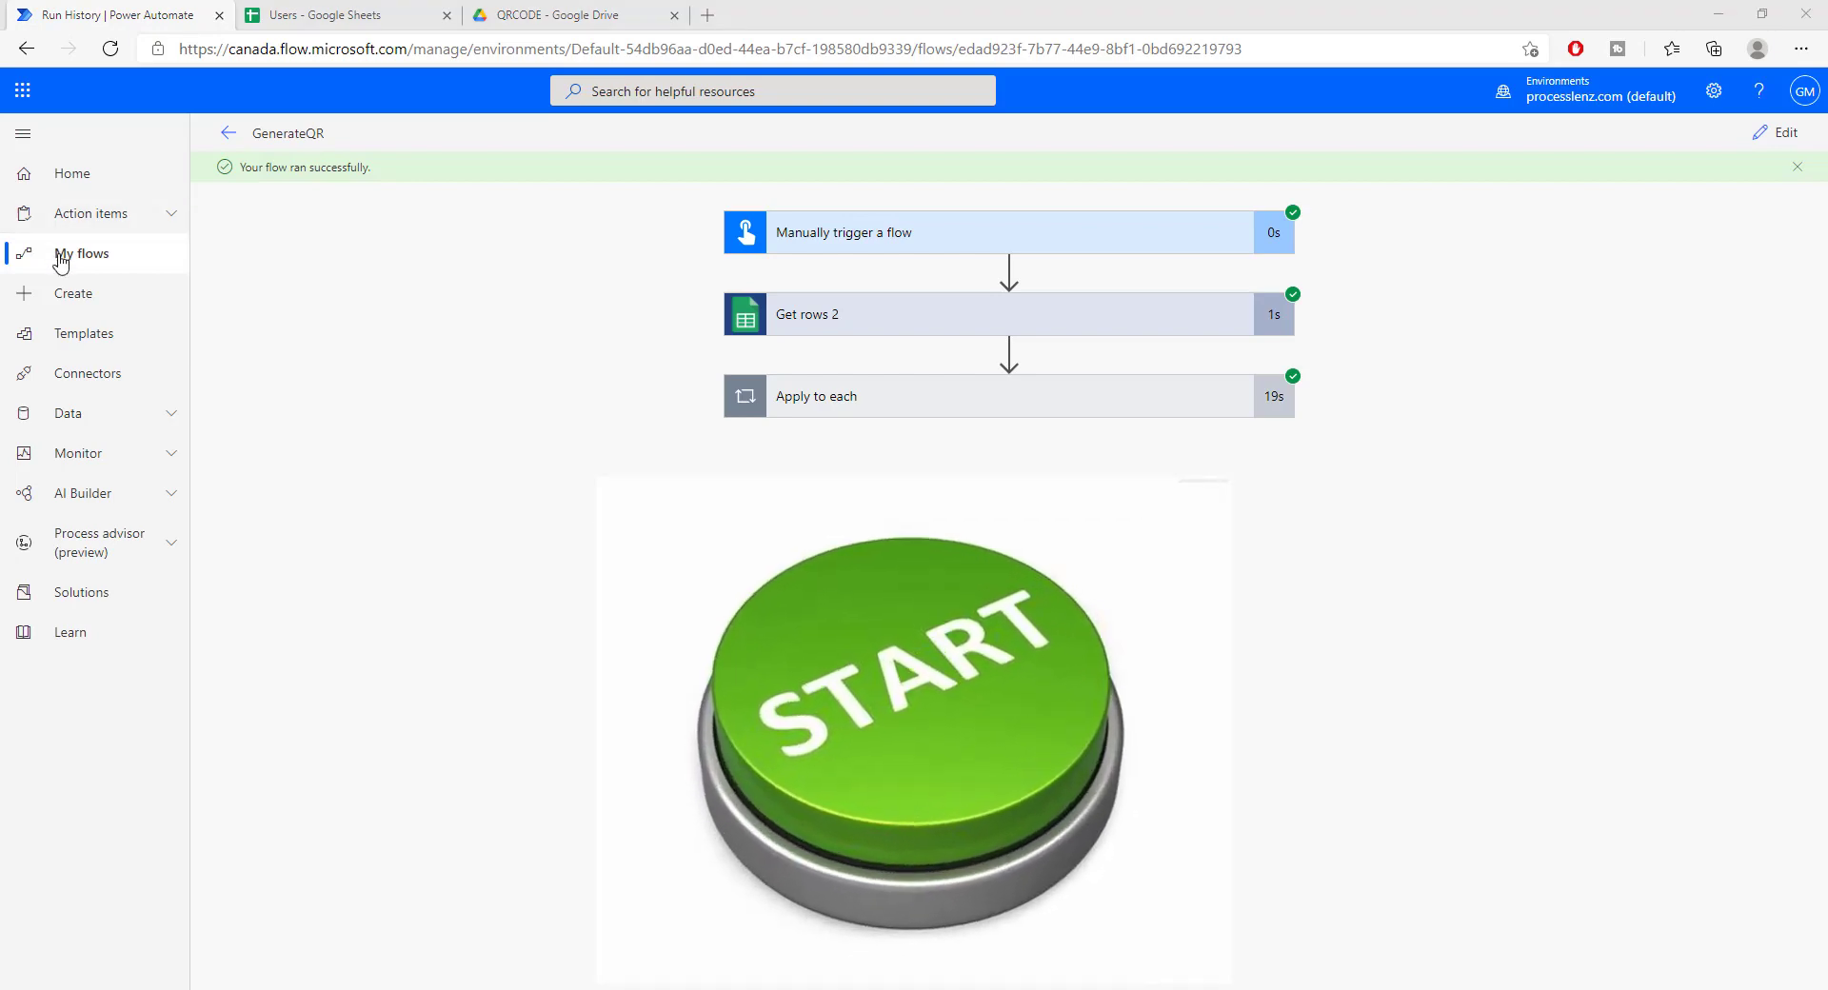
left_click(89, 285)
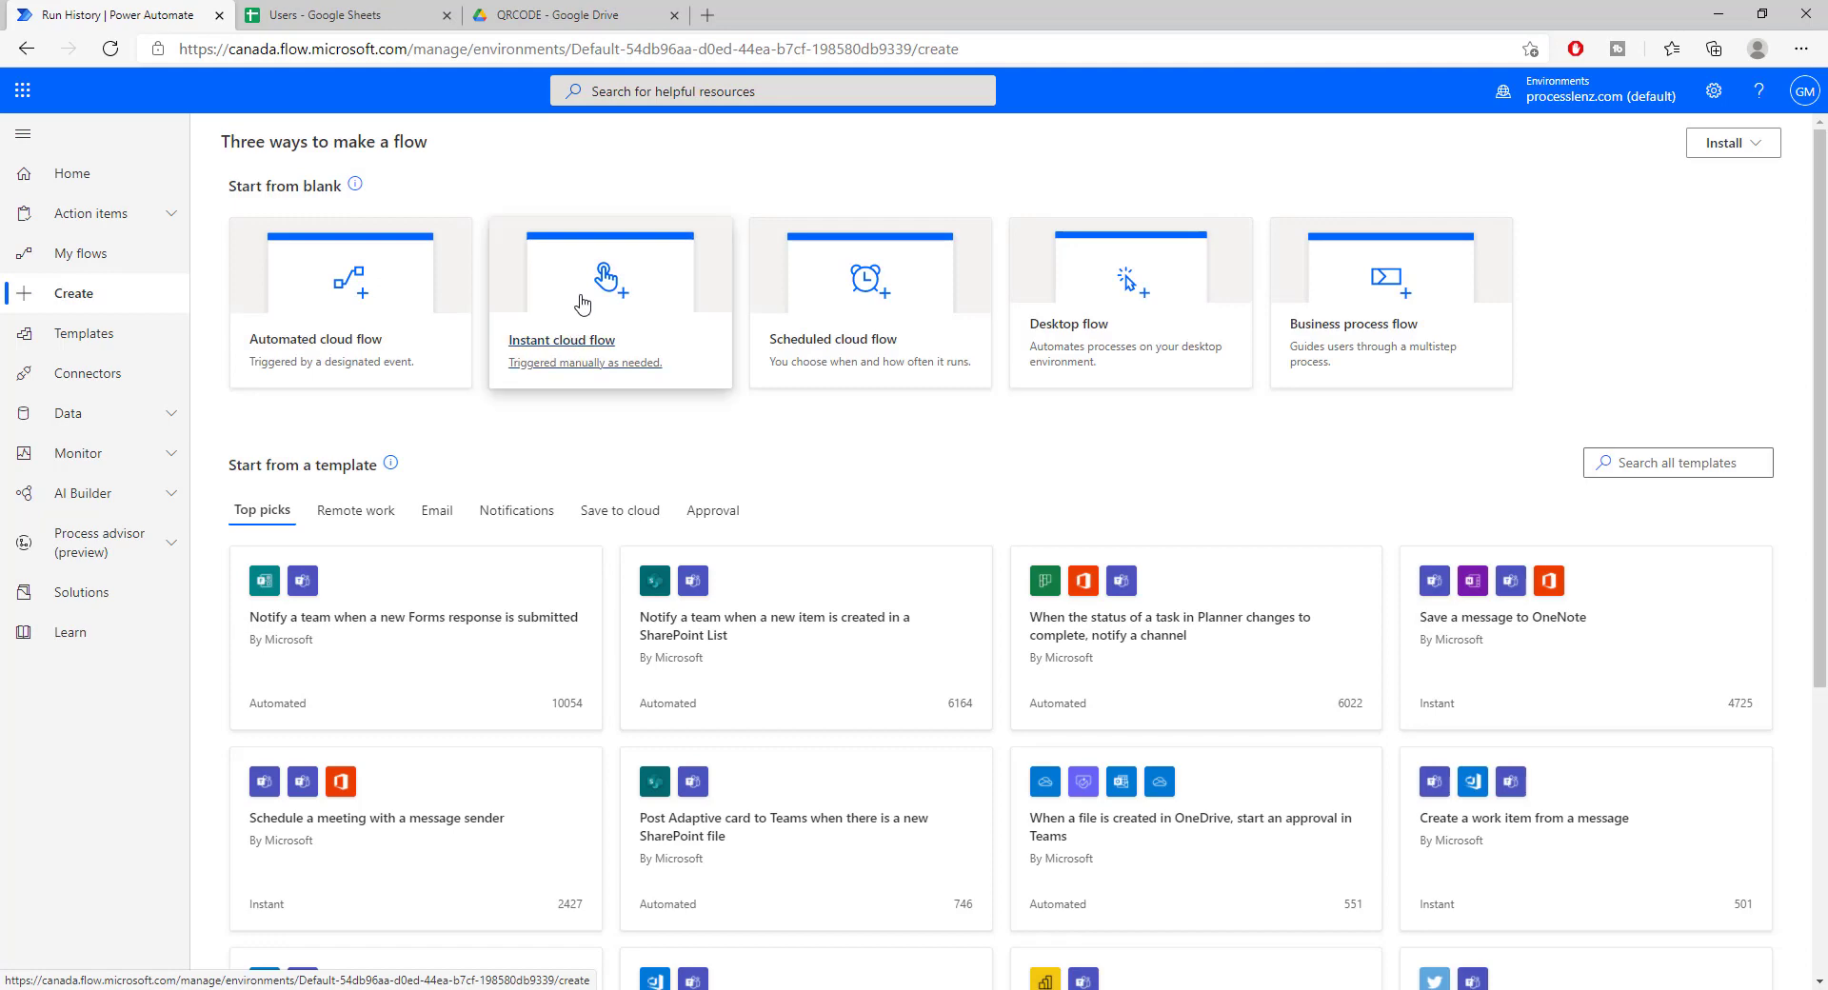
left_click(582, 317)
left_click(1090, 433)
left_click(1068, 355)
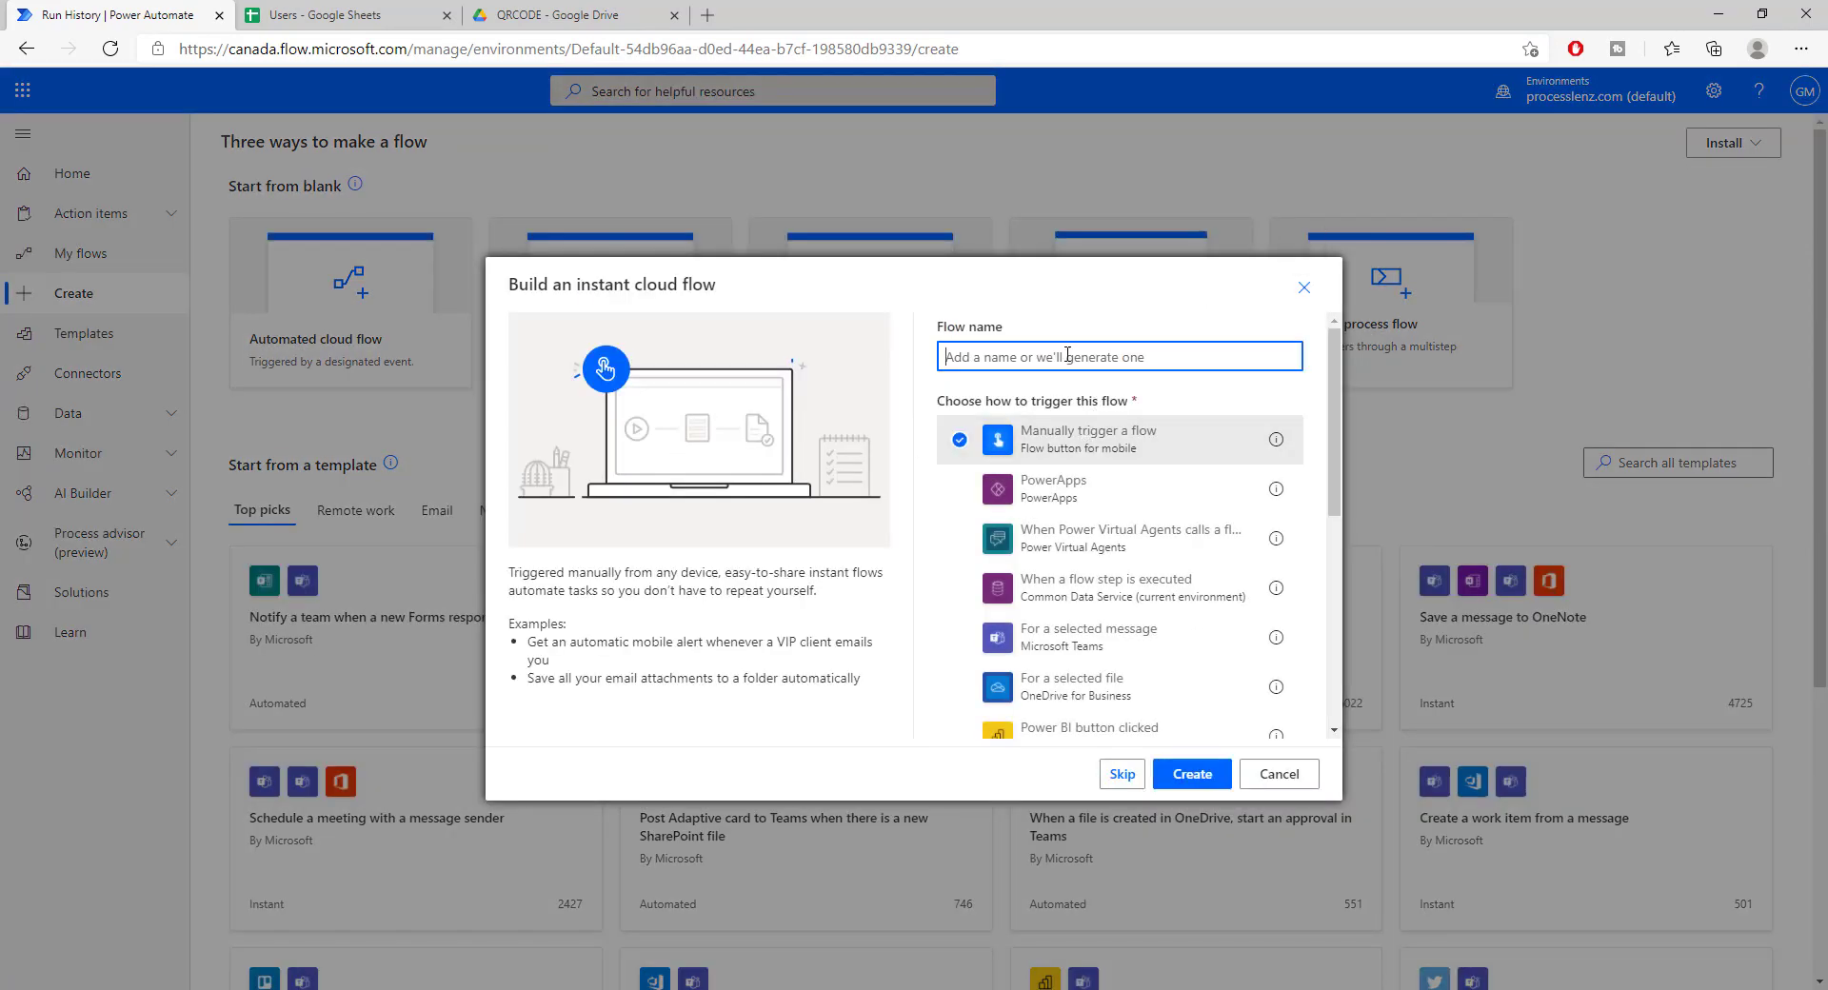
type("QRConvertor")
left_click(1192, 773)
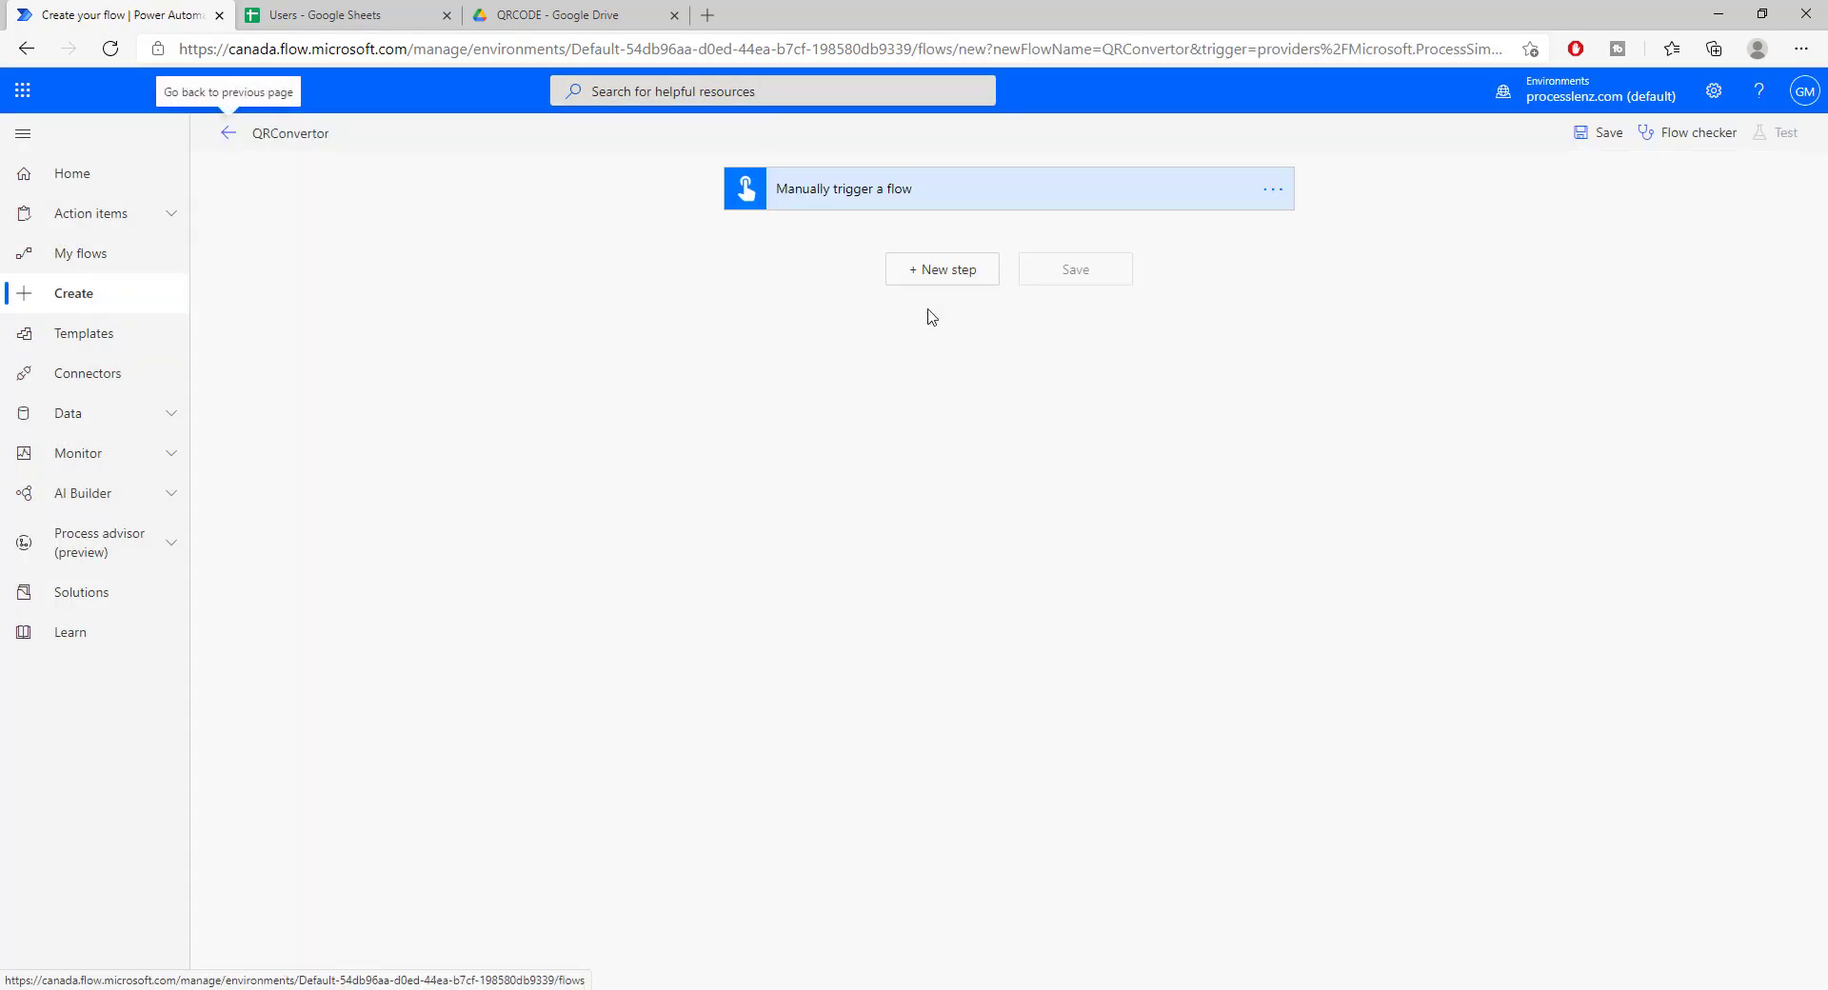
Step: Add the Google Sheets "Get rows" action as the first step after the manual trigger
left_click(942, 269)
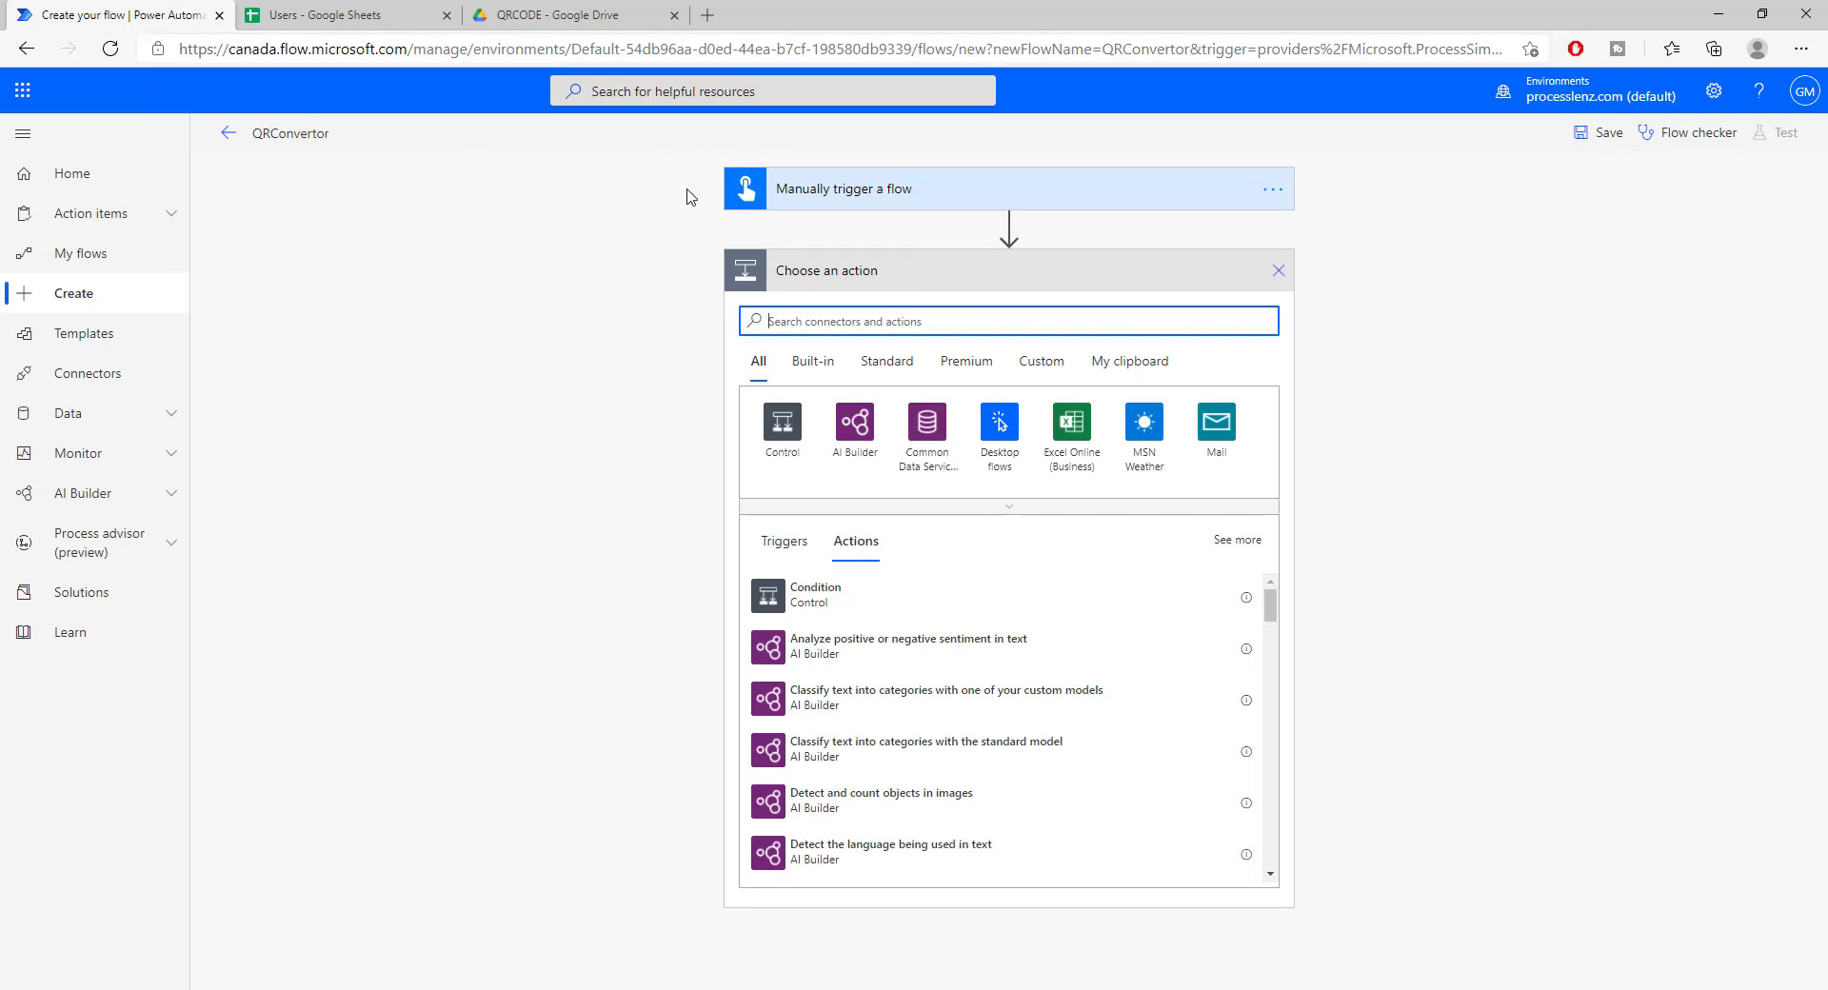
left_click(298, 15)
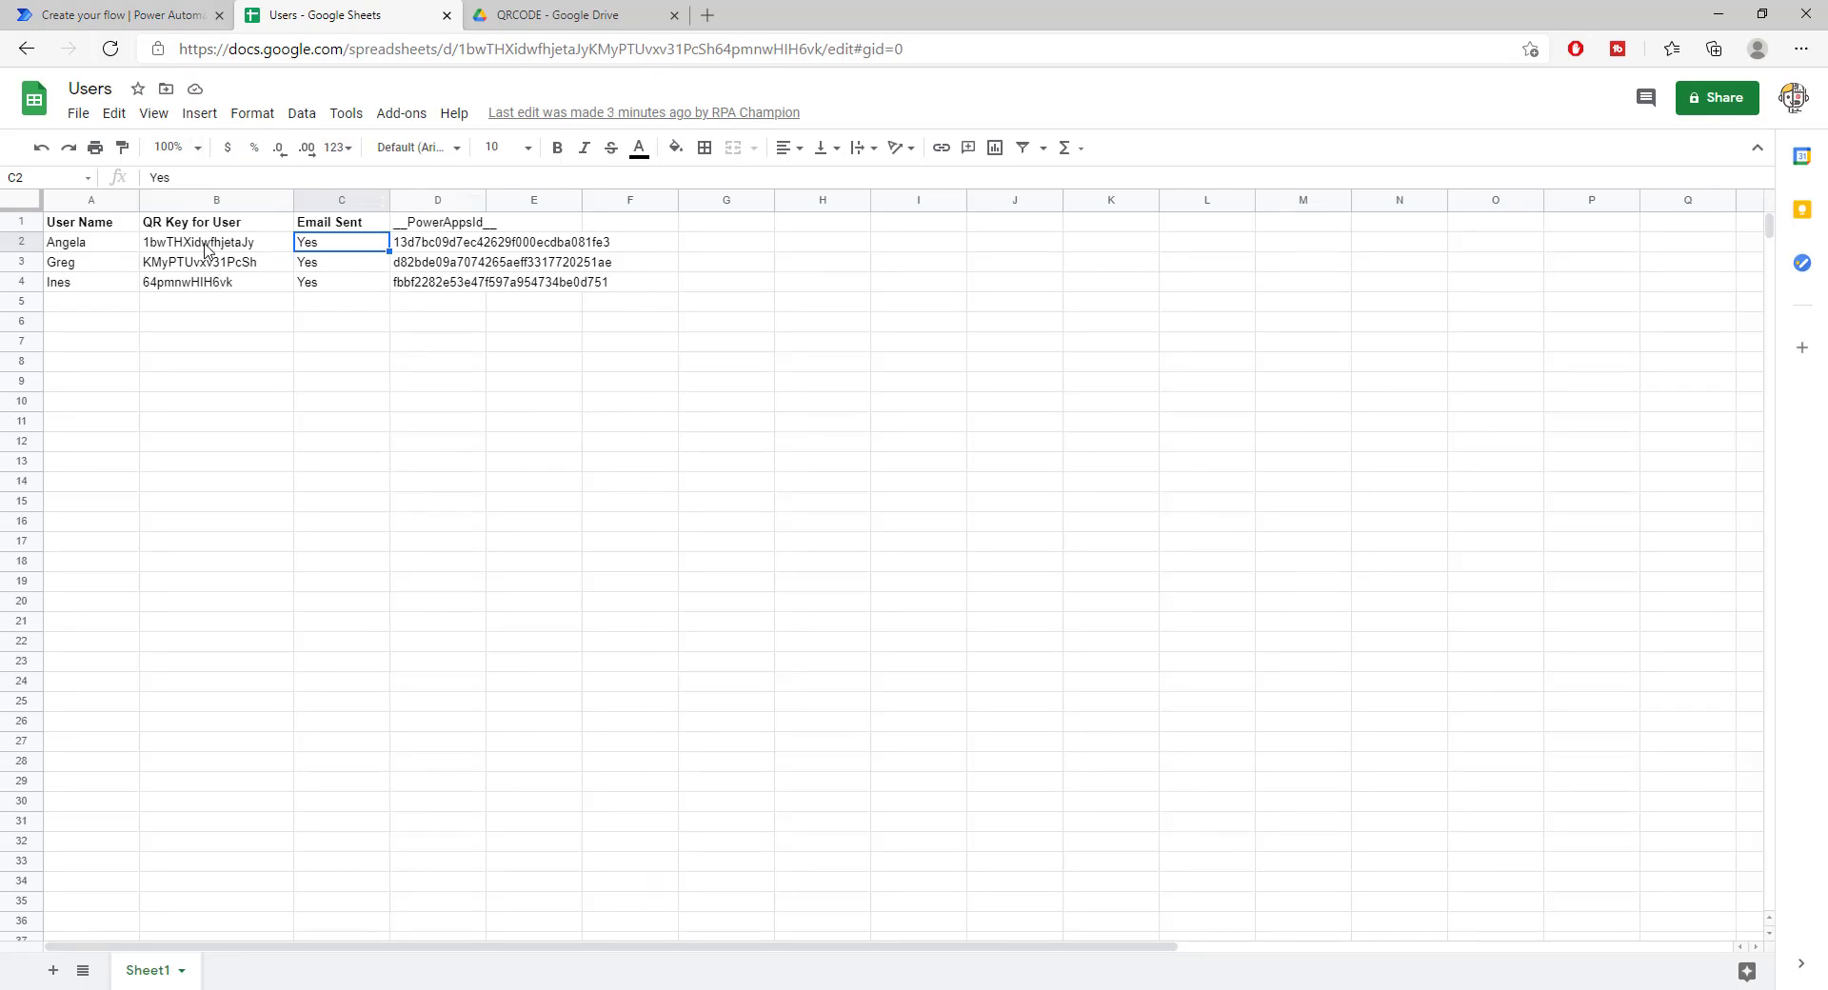
left_click(112, 18)
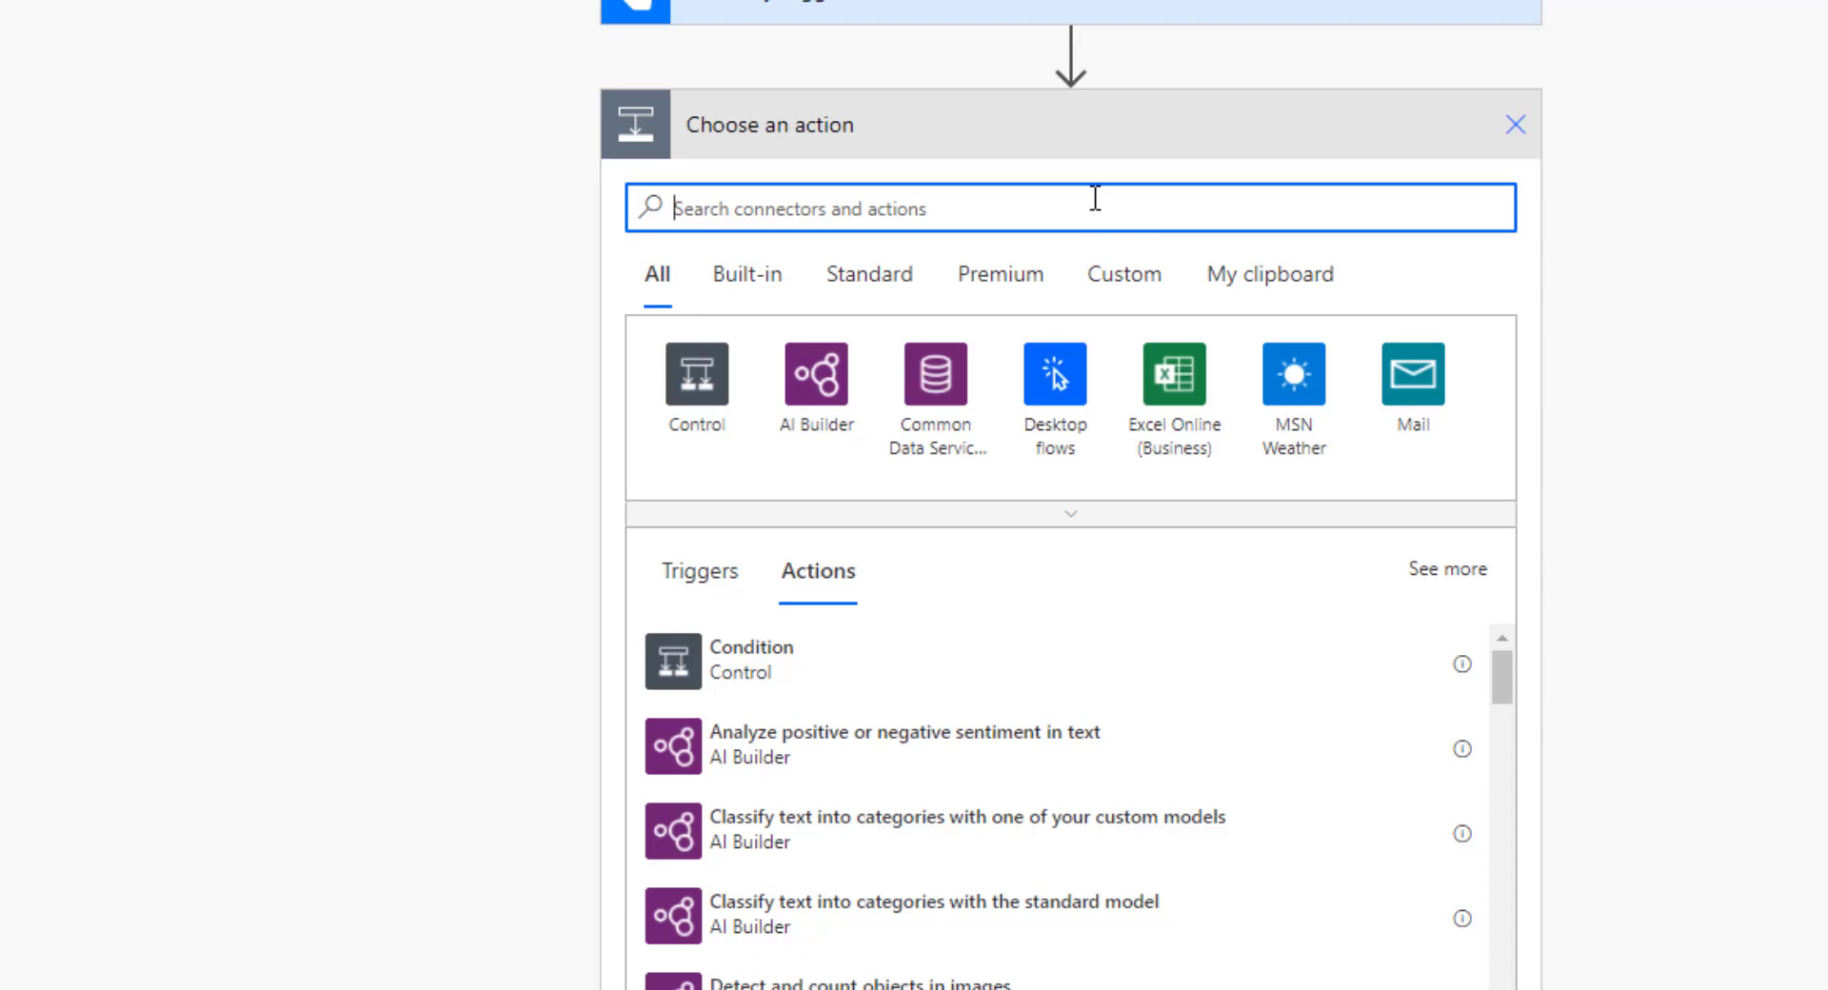
type("sheet")
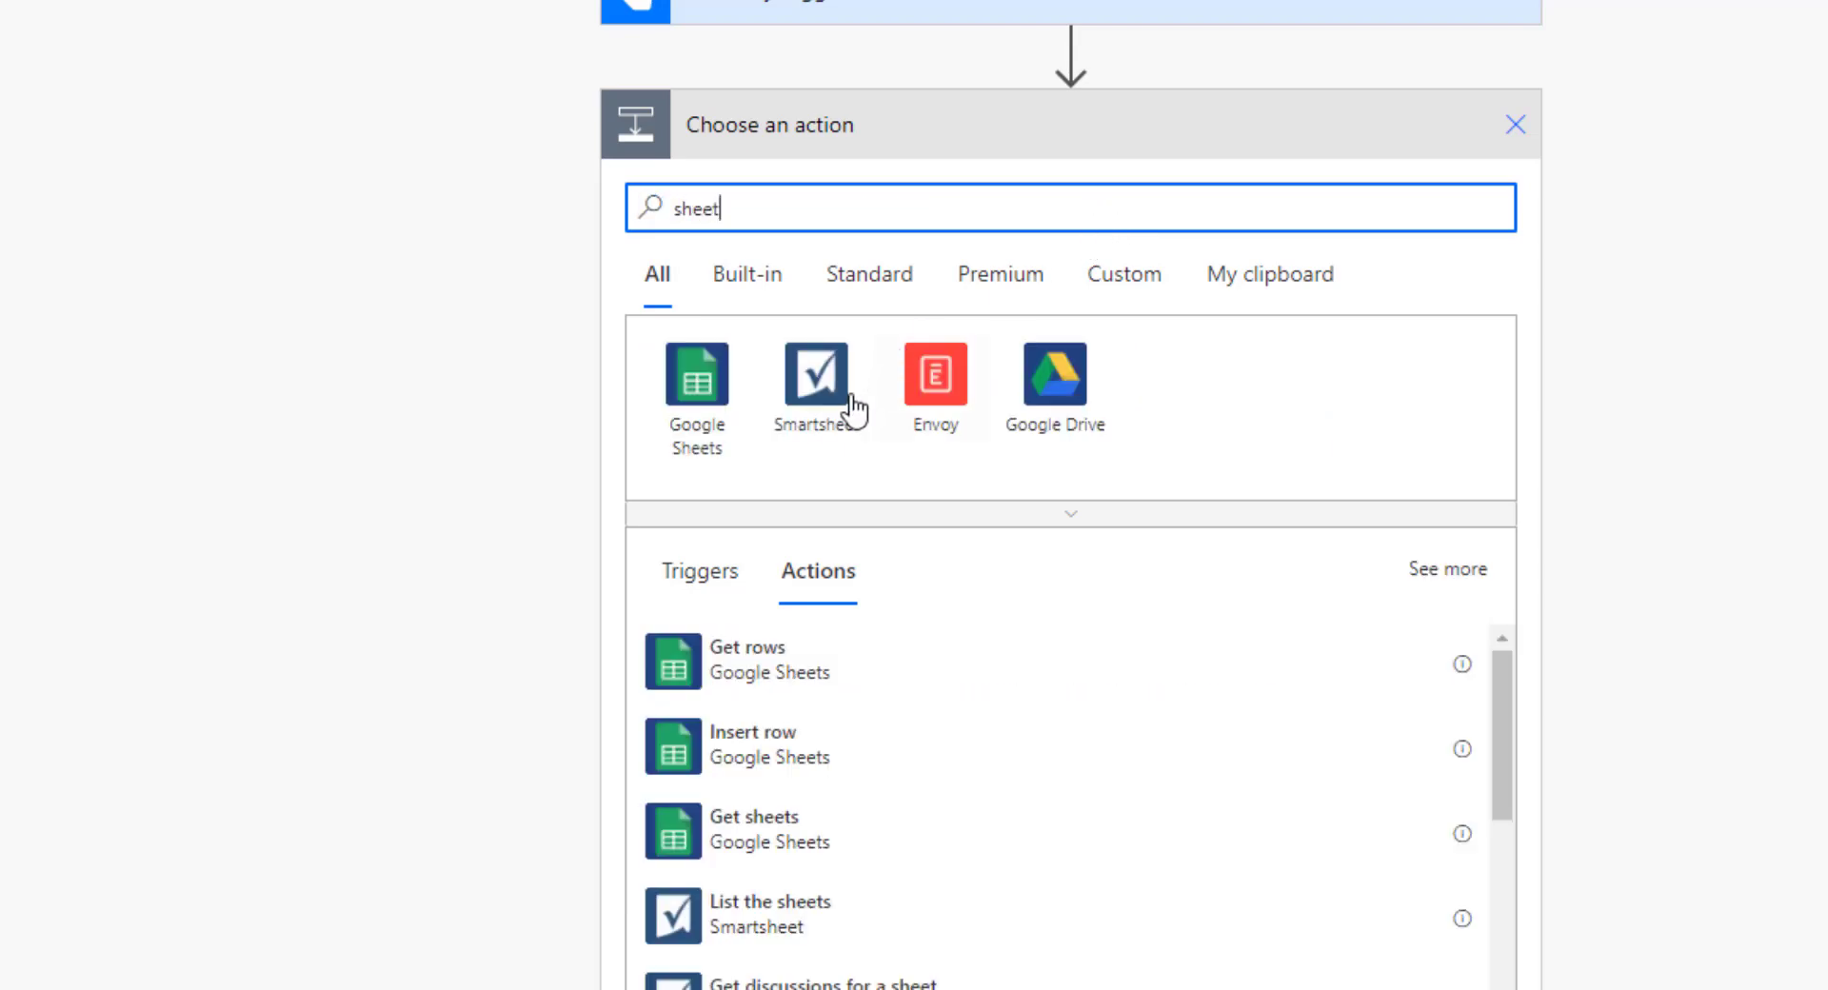
left_click(697, 395)
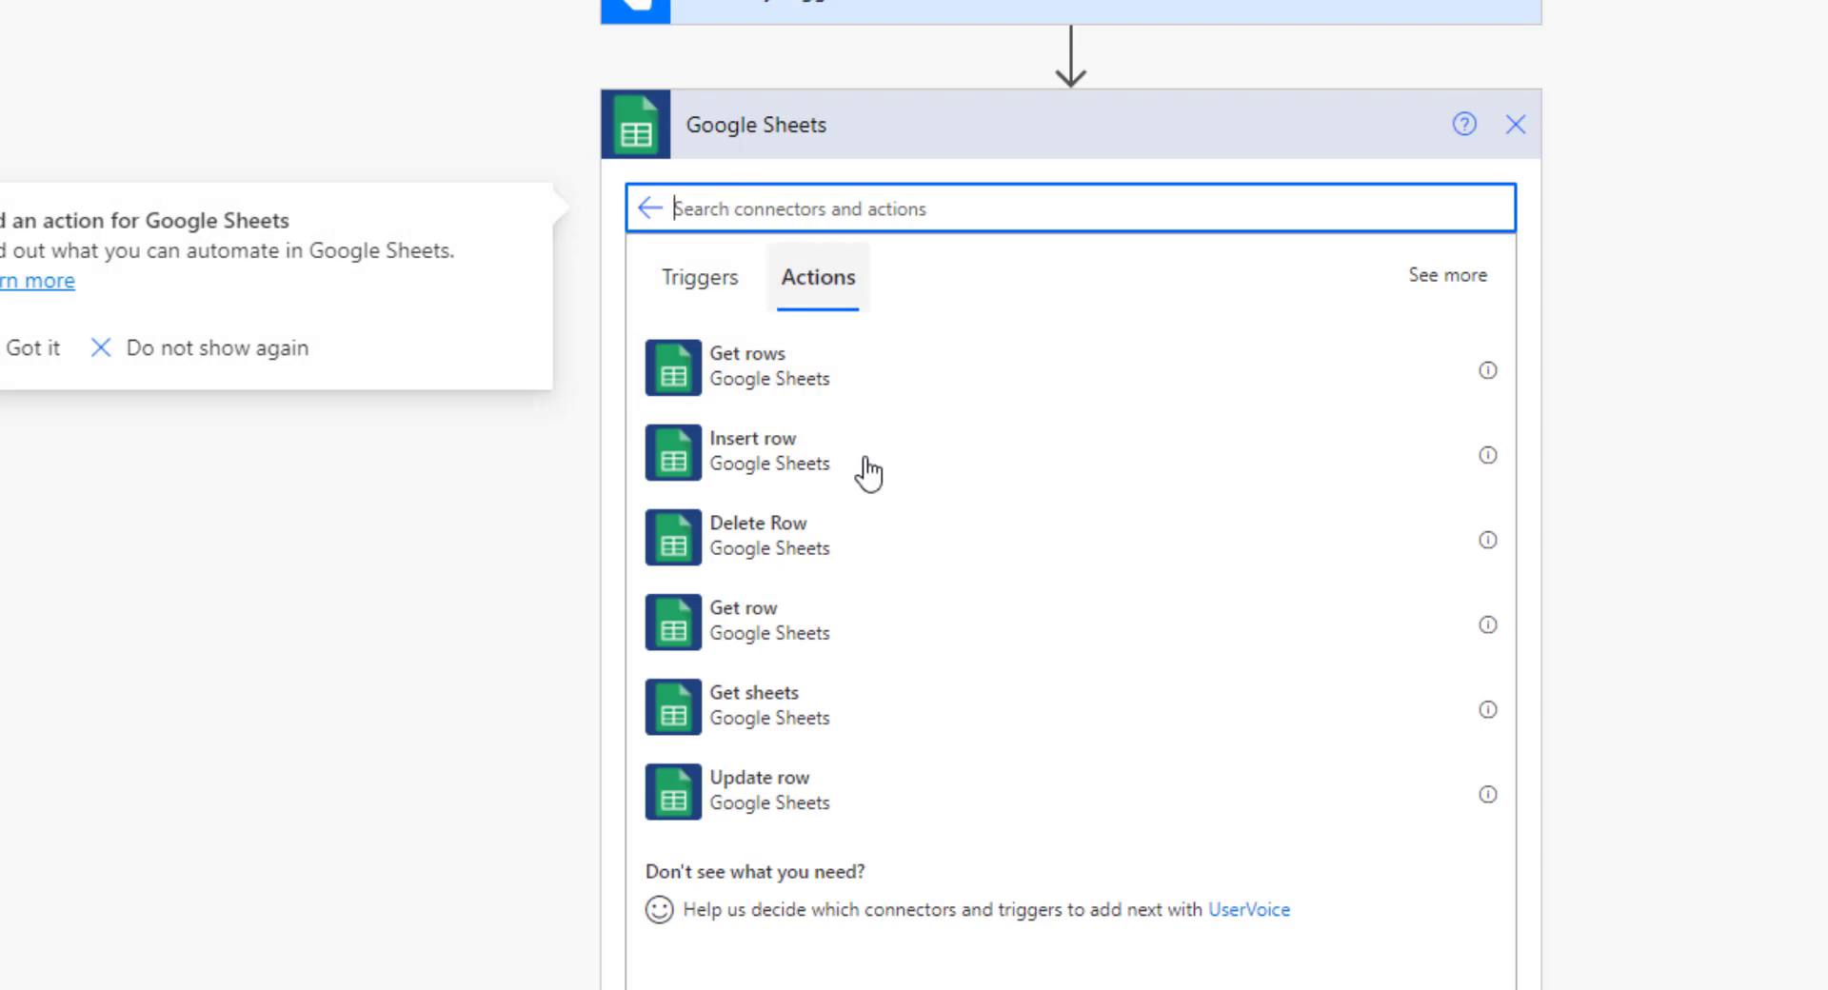
left_click(845, 374)
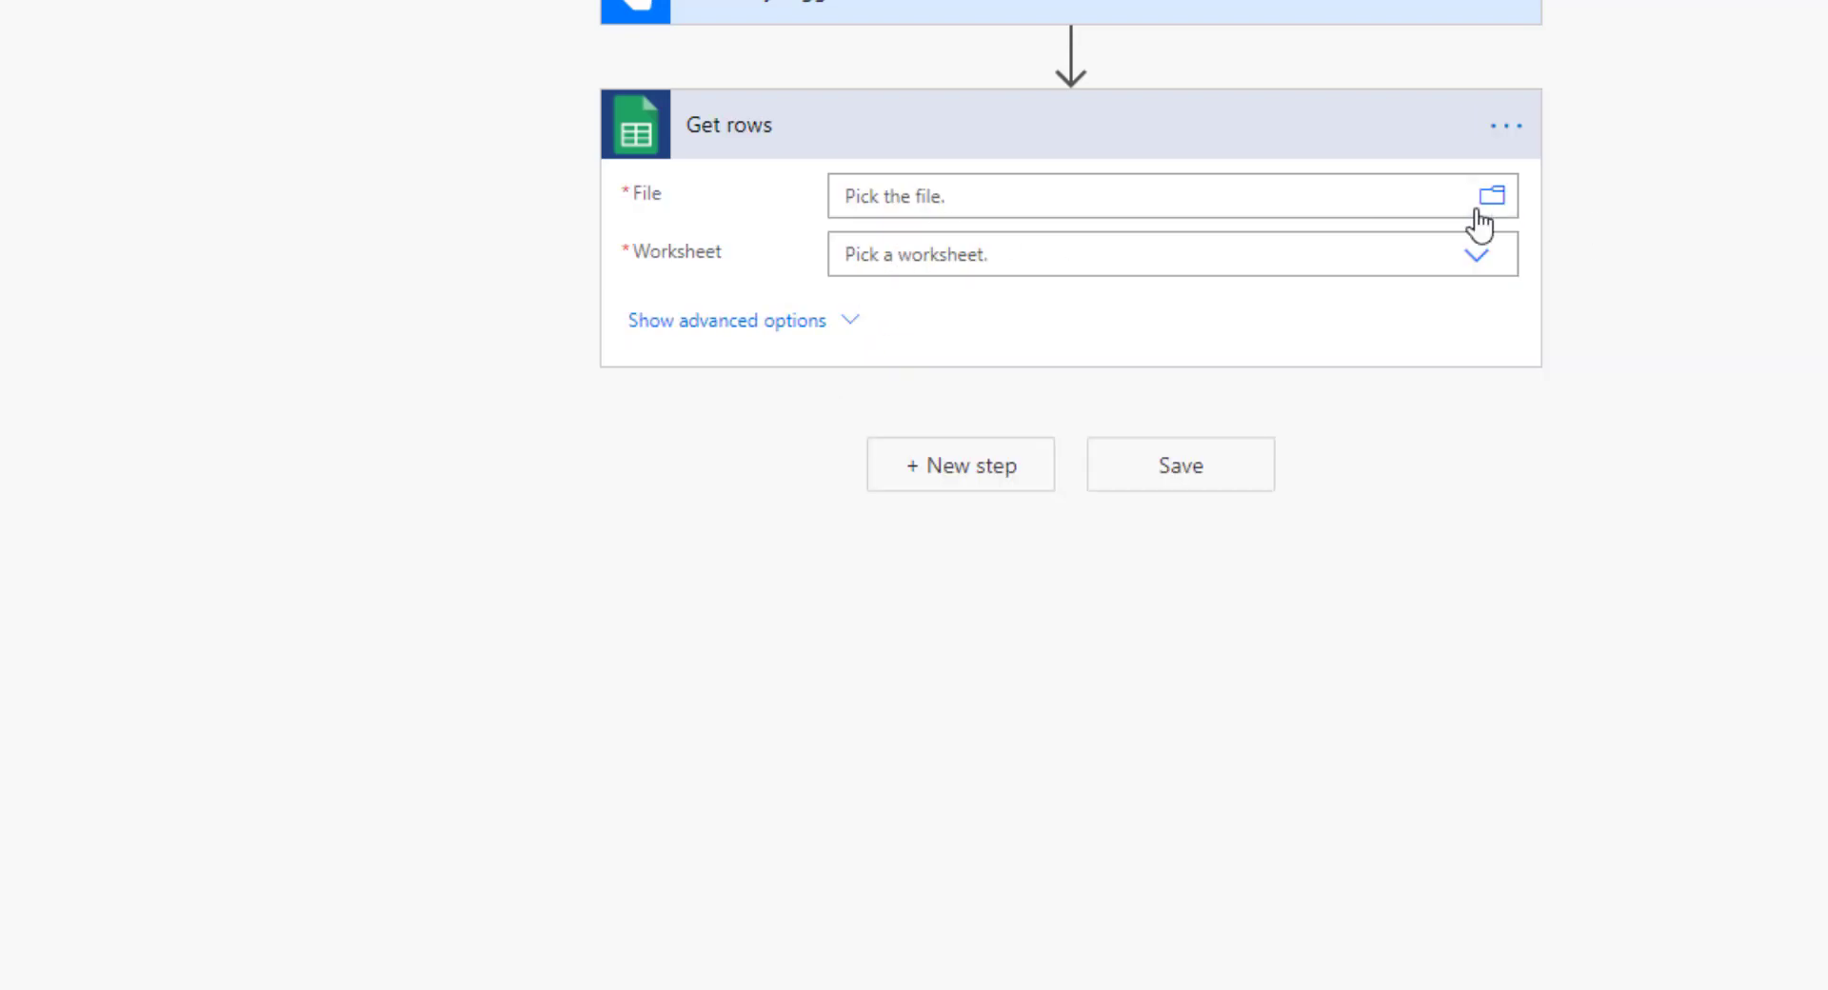
Step: Set Get rows to read Sheet1 of /PowerAutomate/QRCODE/Users, with its advanced options shown, and save the flow
left_click(1492, 196)
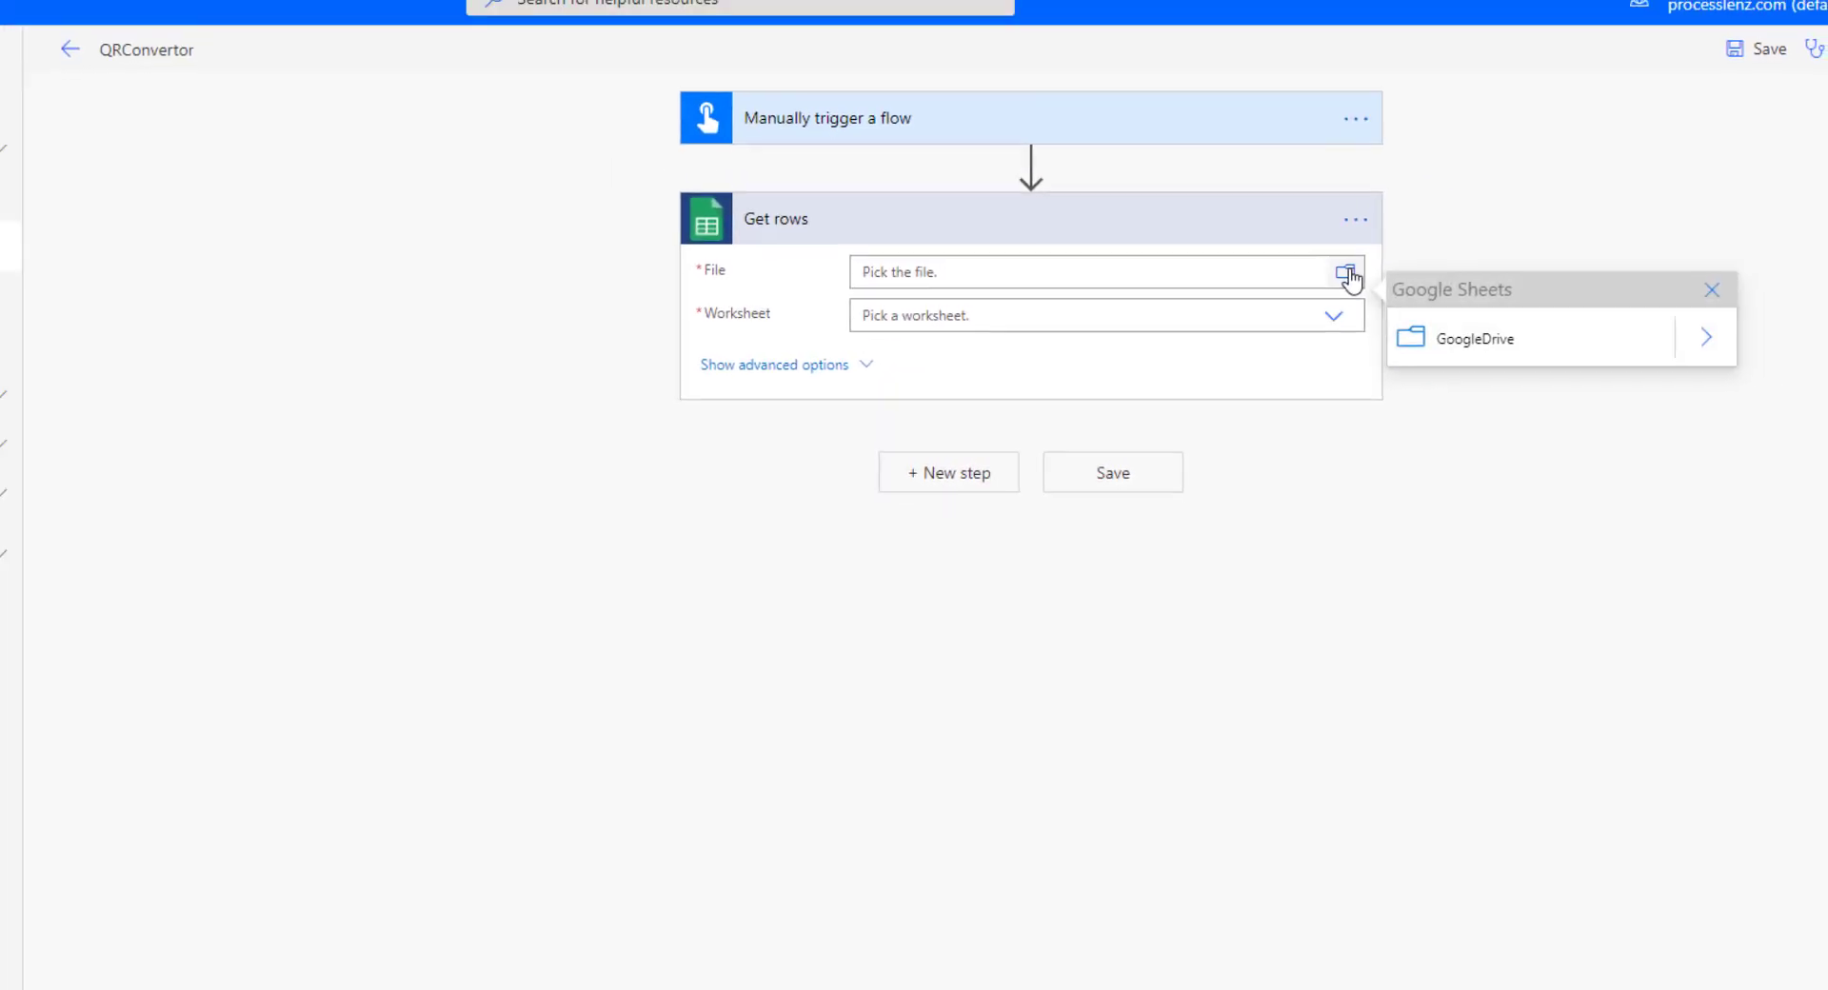
left_click(1708, 338)
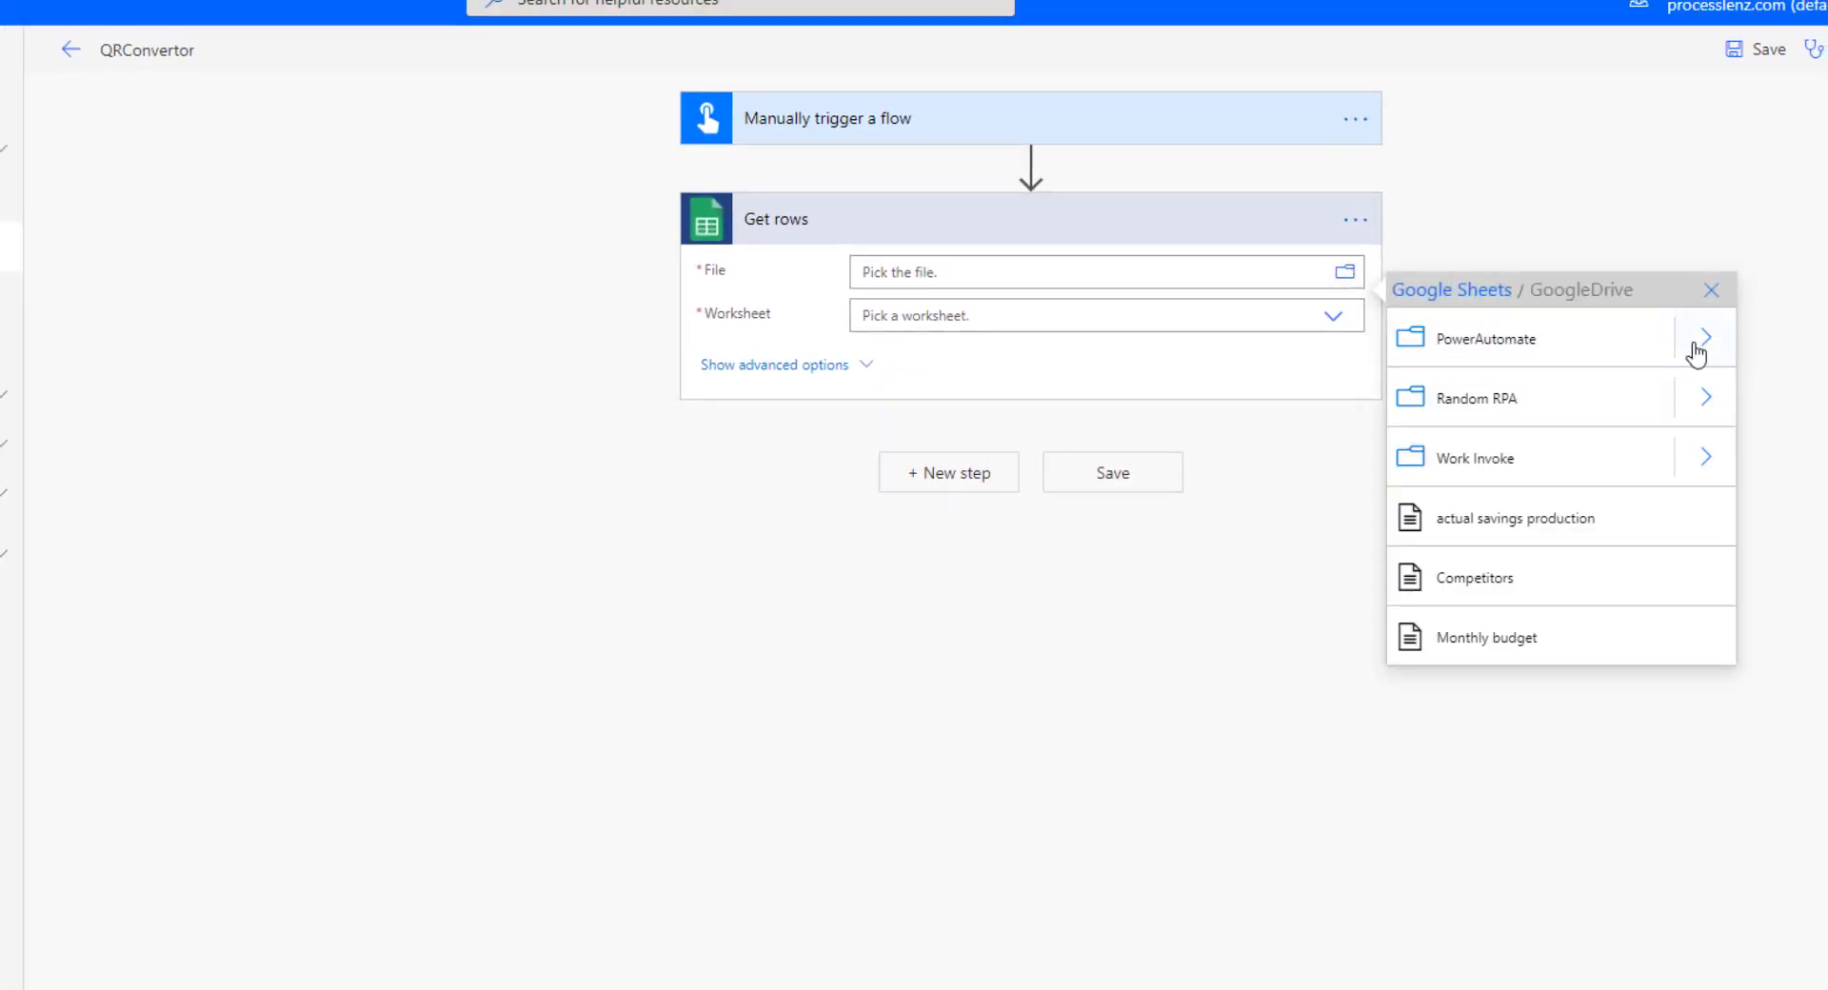
left_click(1696, 352)
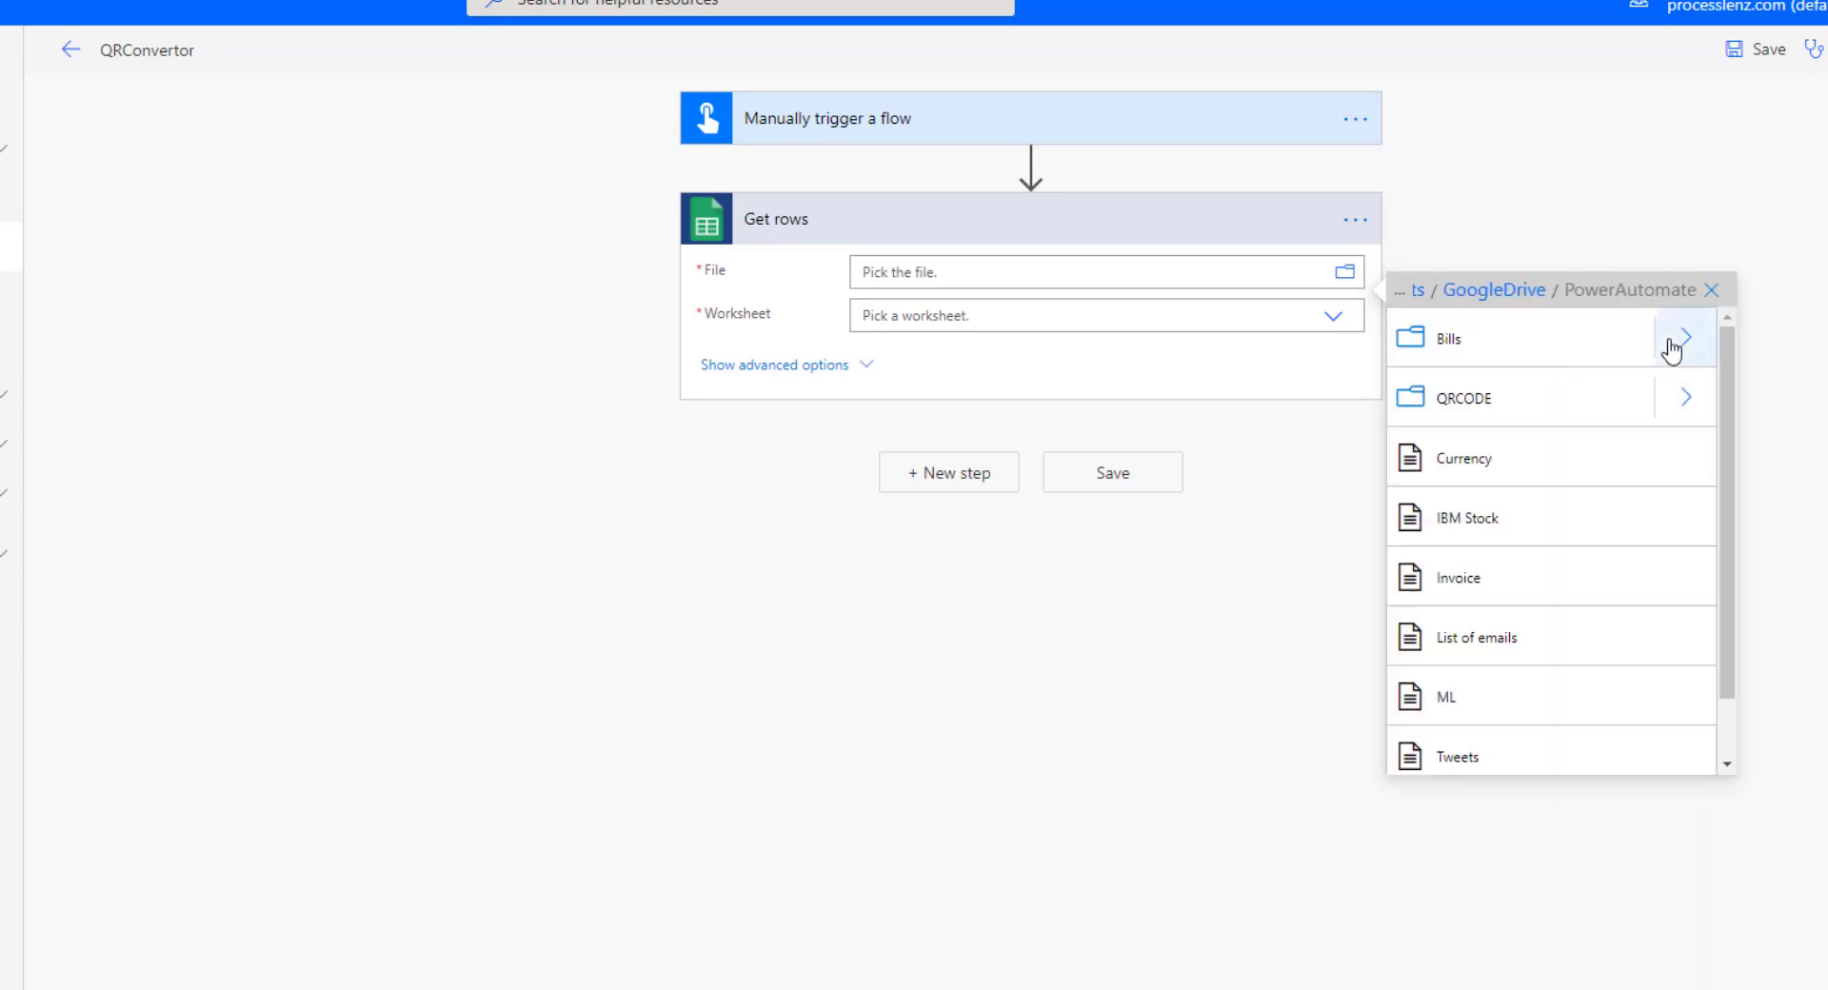
left_click(1687, 400)
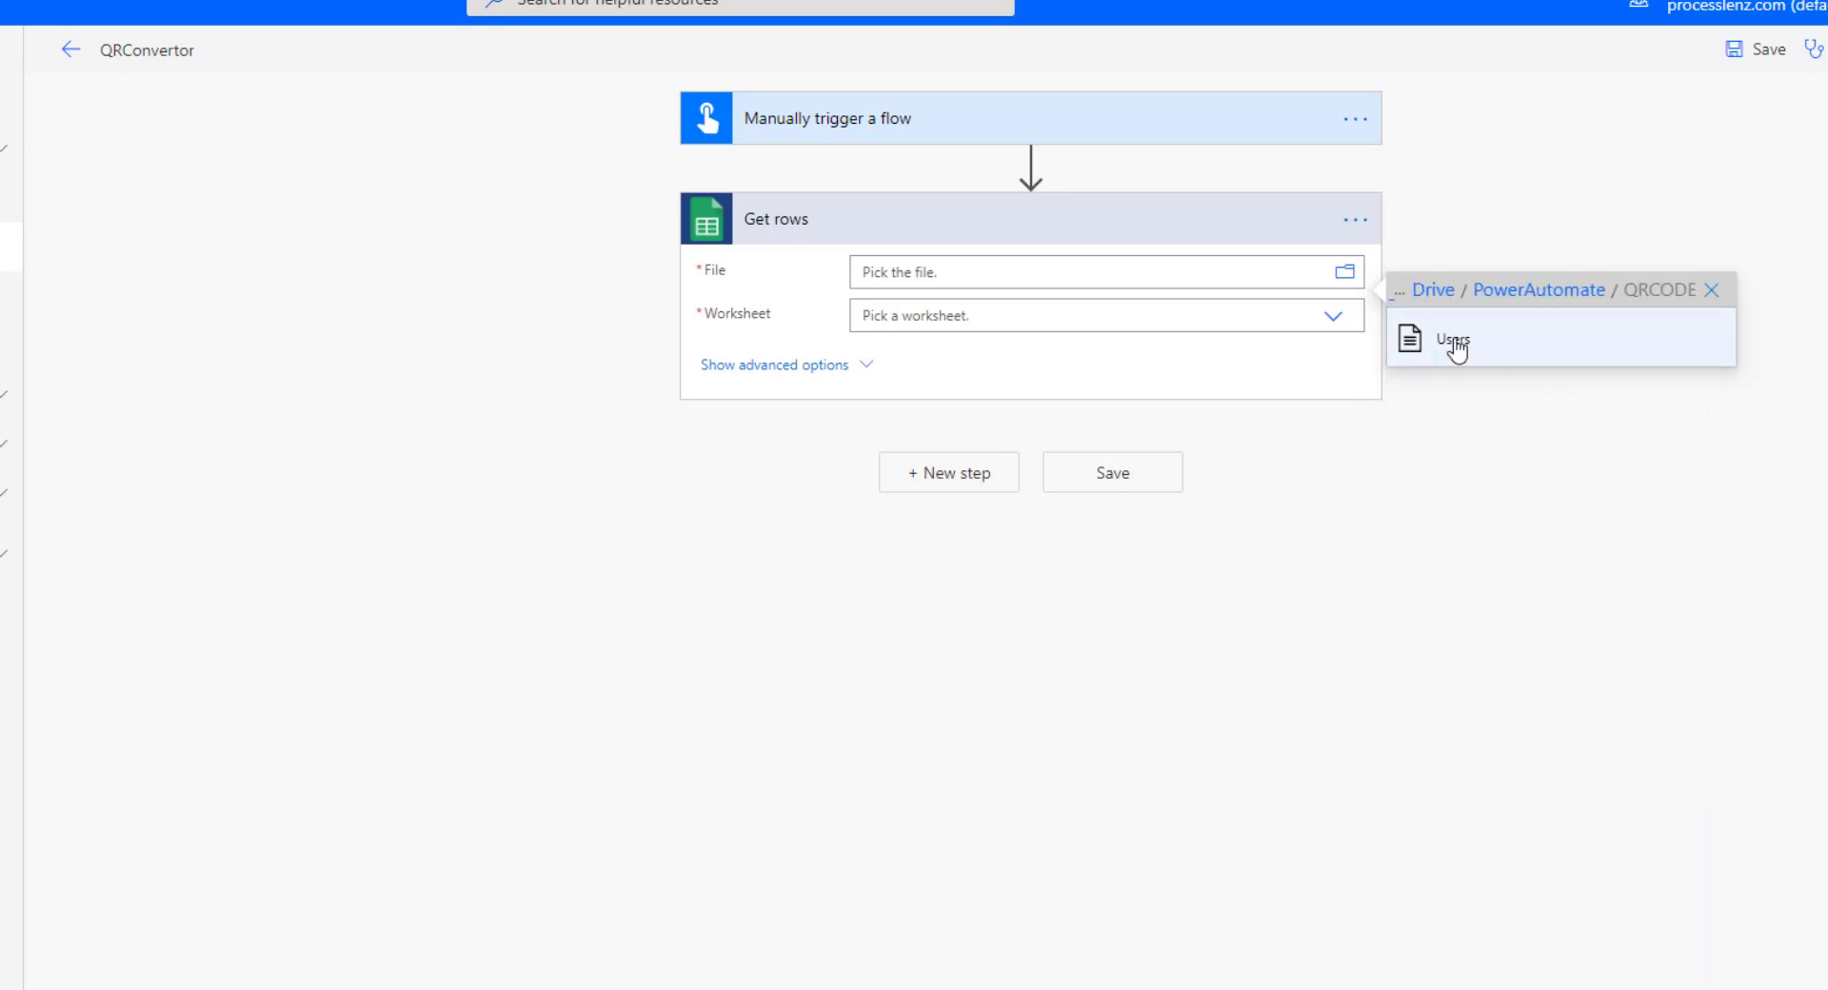
left_click(1457, 351)
left_click(1329, 317)
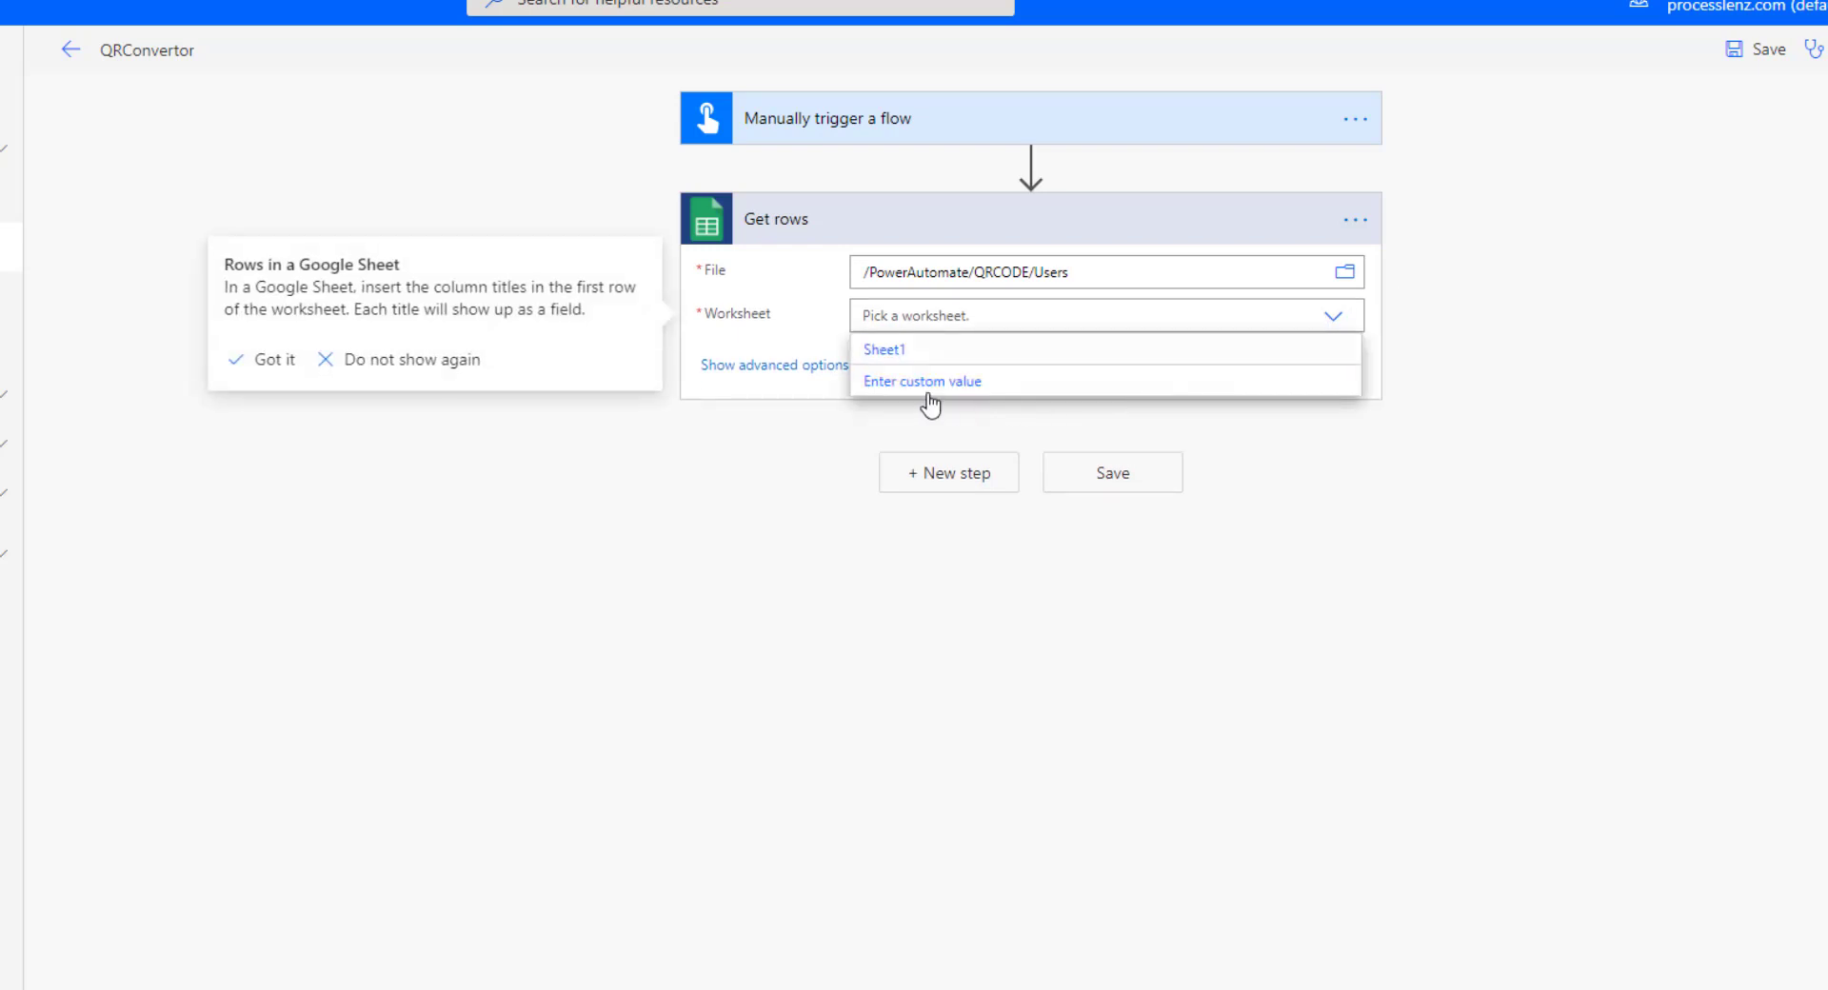
left_click(900, 353)
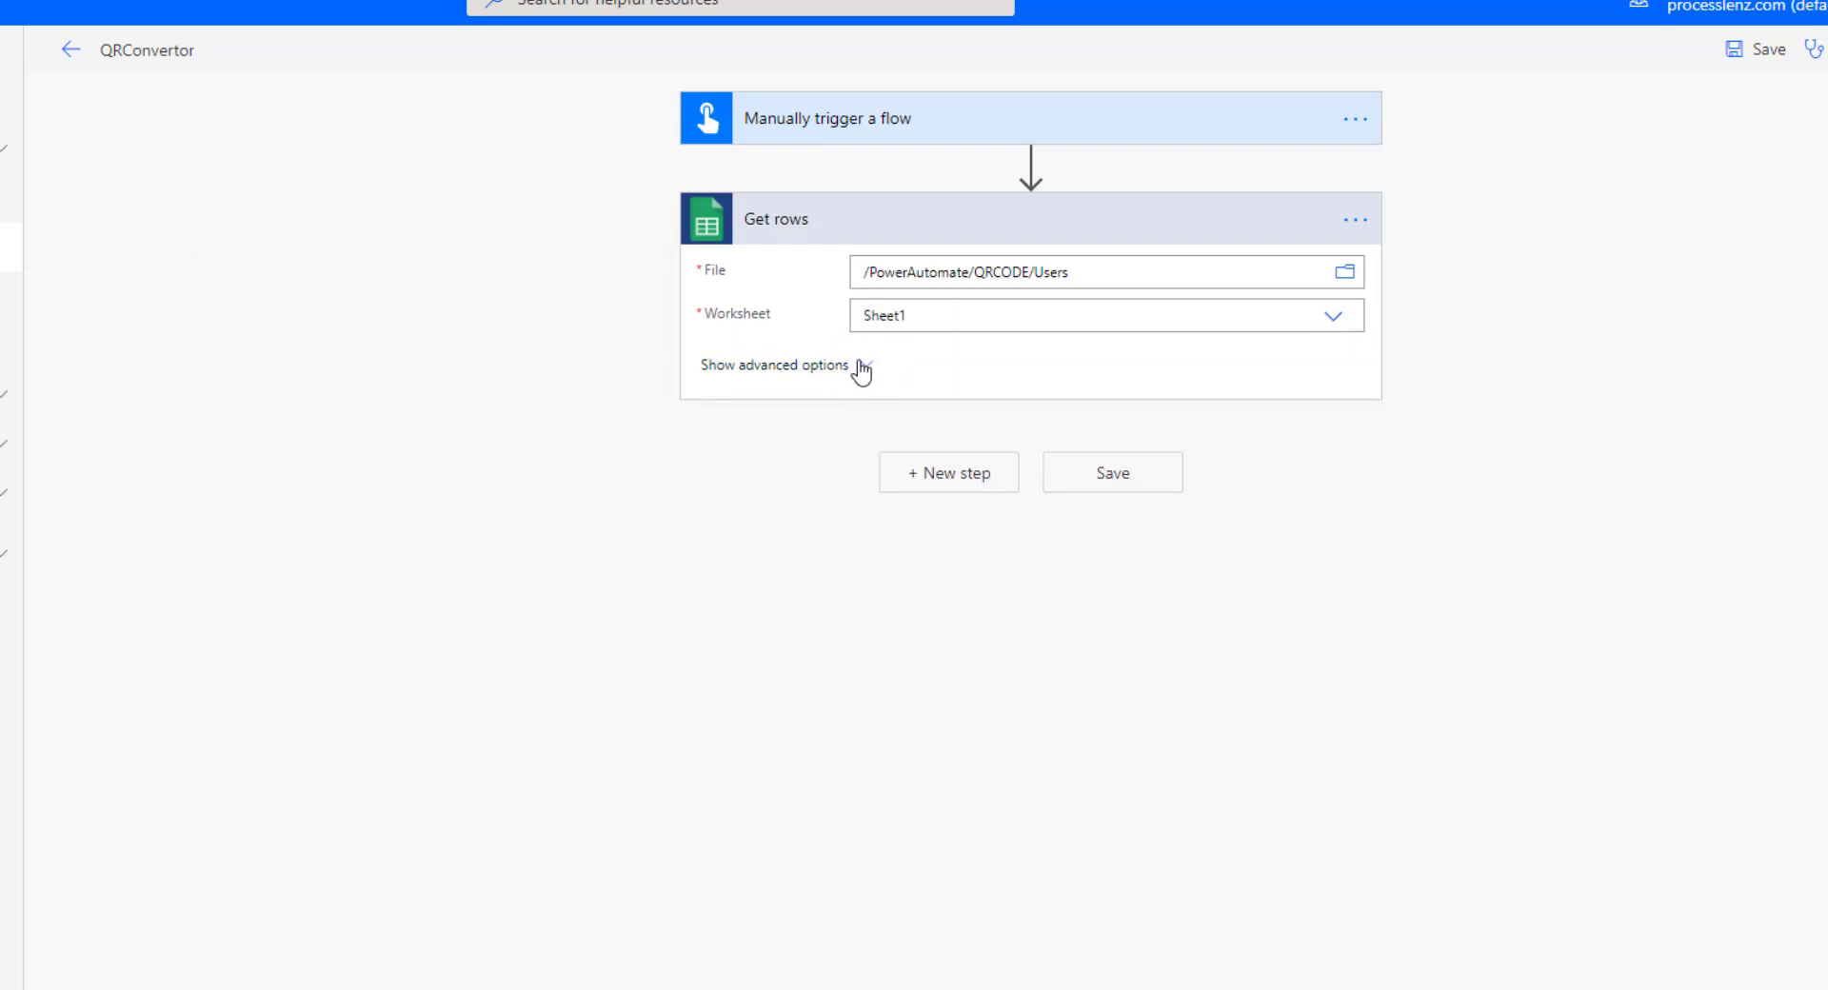
left_click(861, 370)
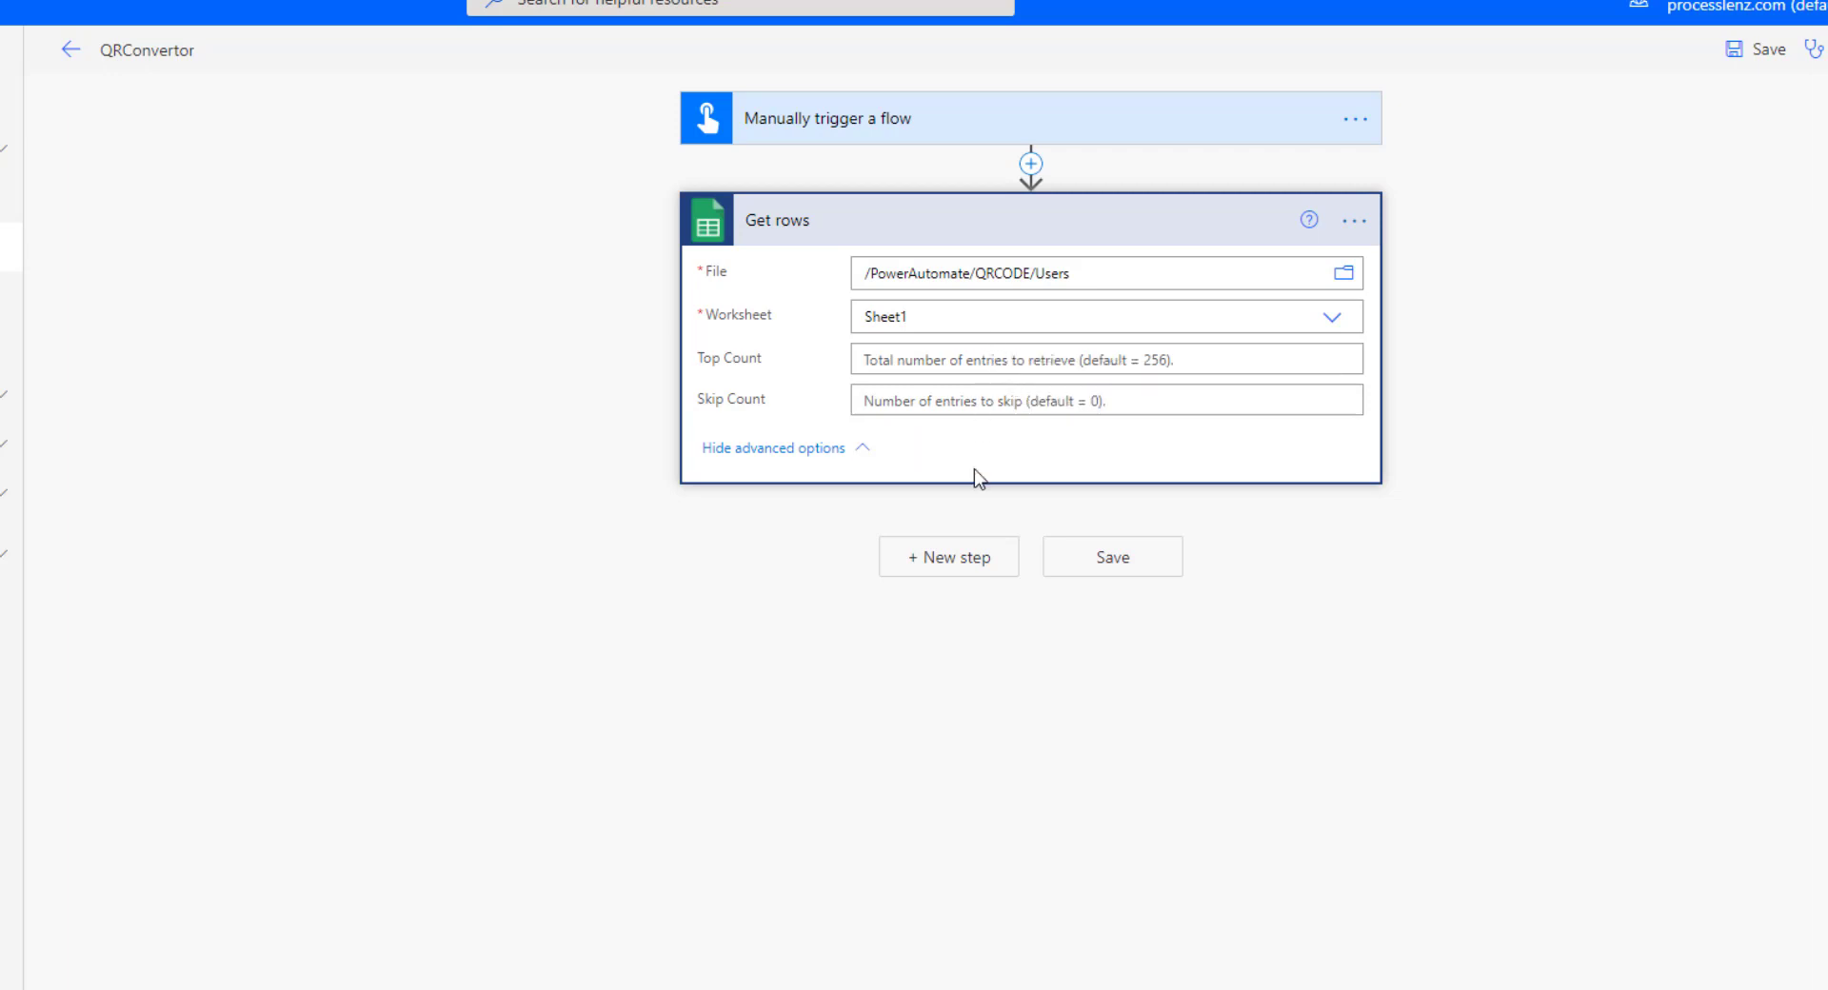
left_click(1064, 567)
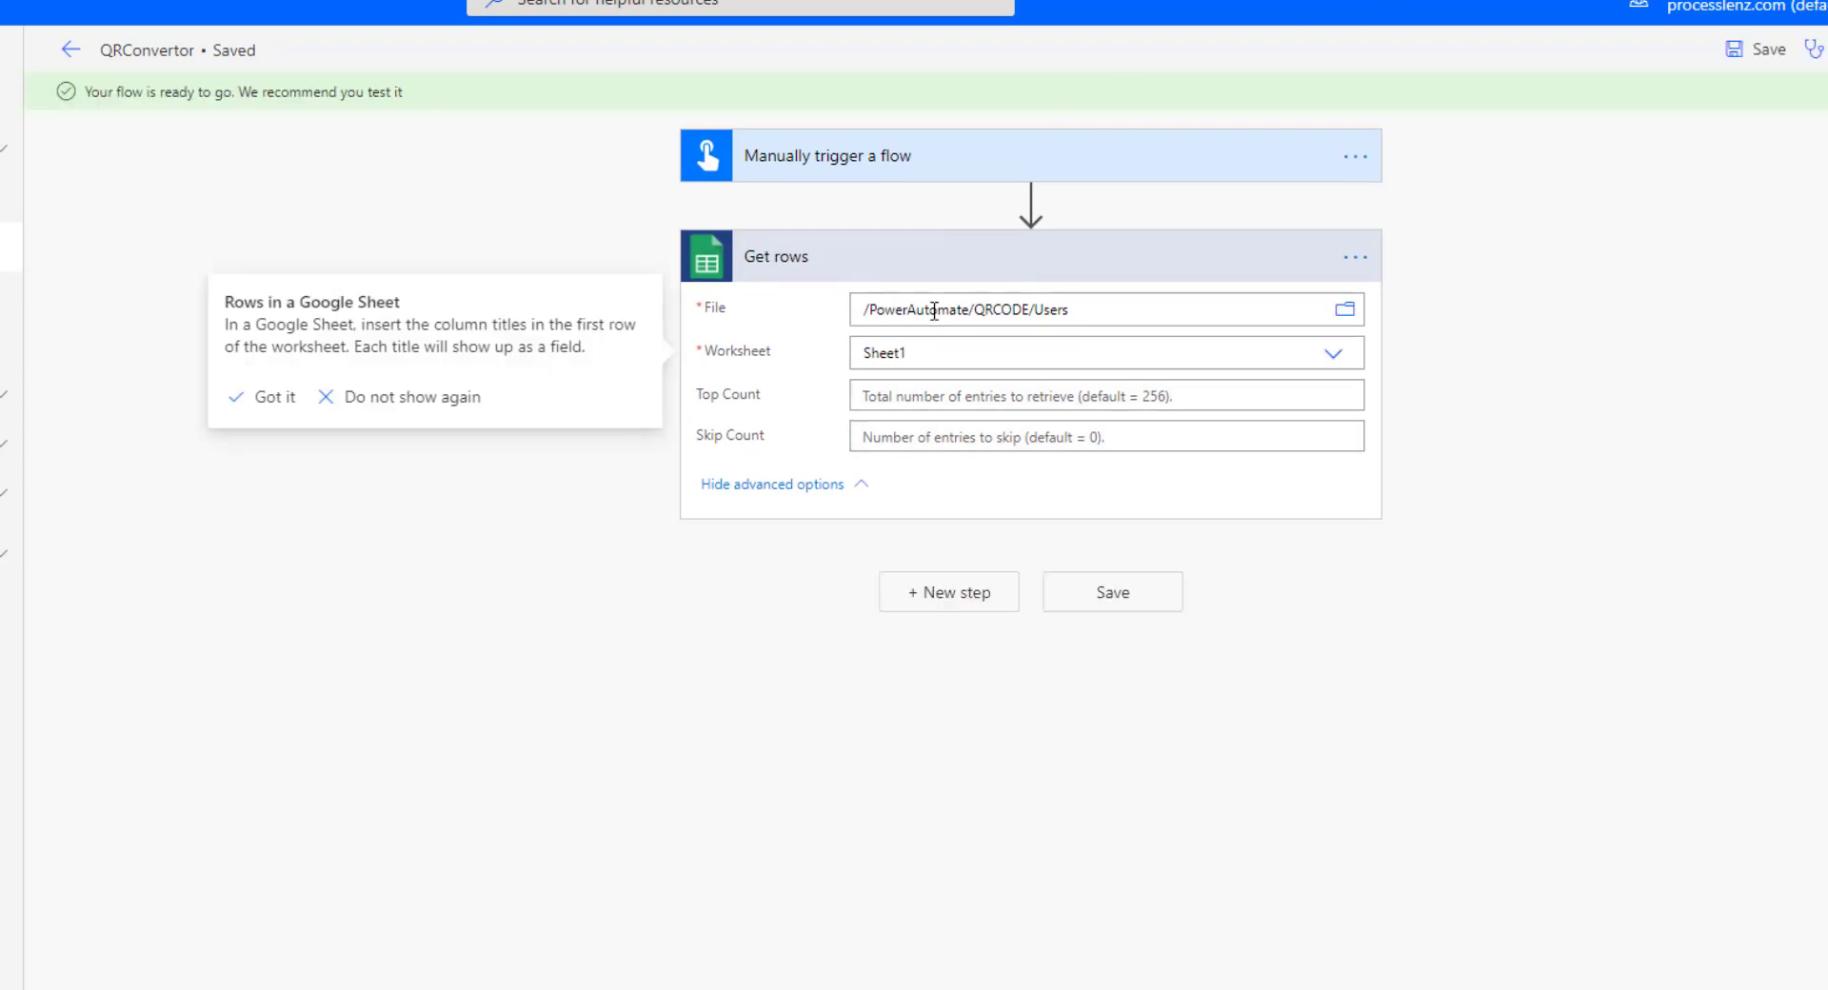
Step: Start a new step below Get rows and get ready to search for its action
left_click(953, 595)
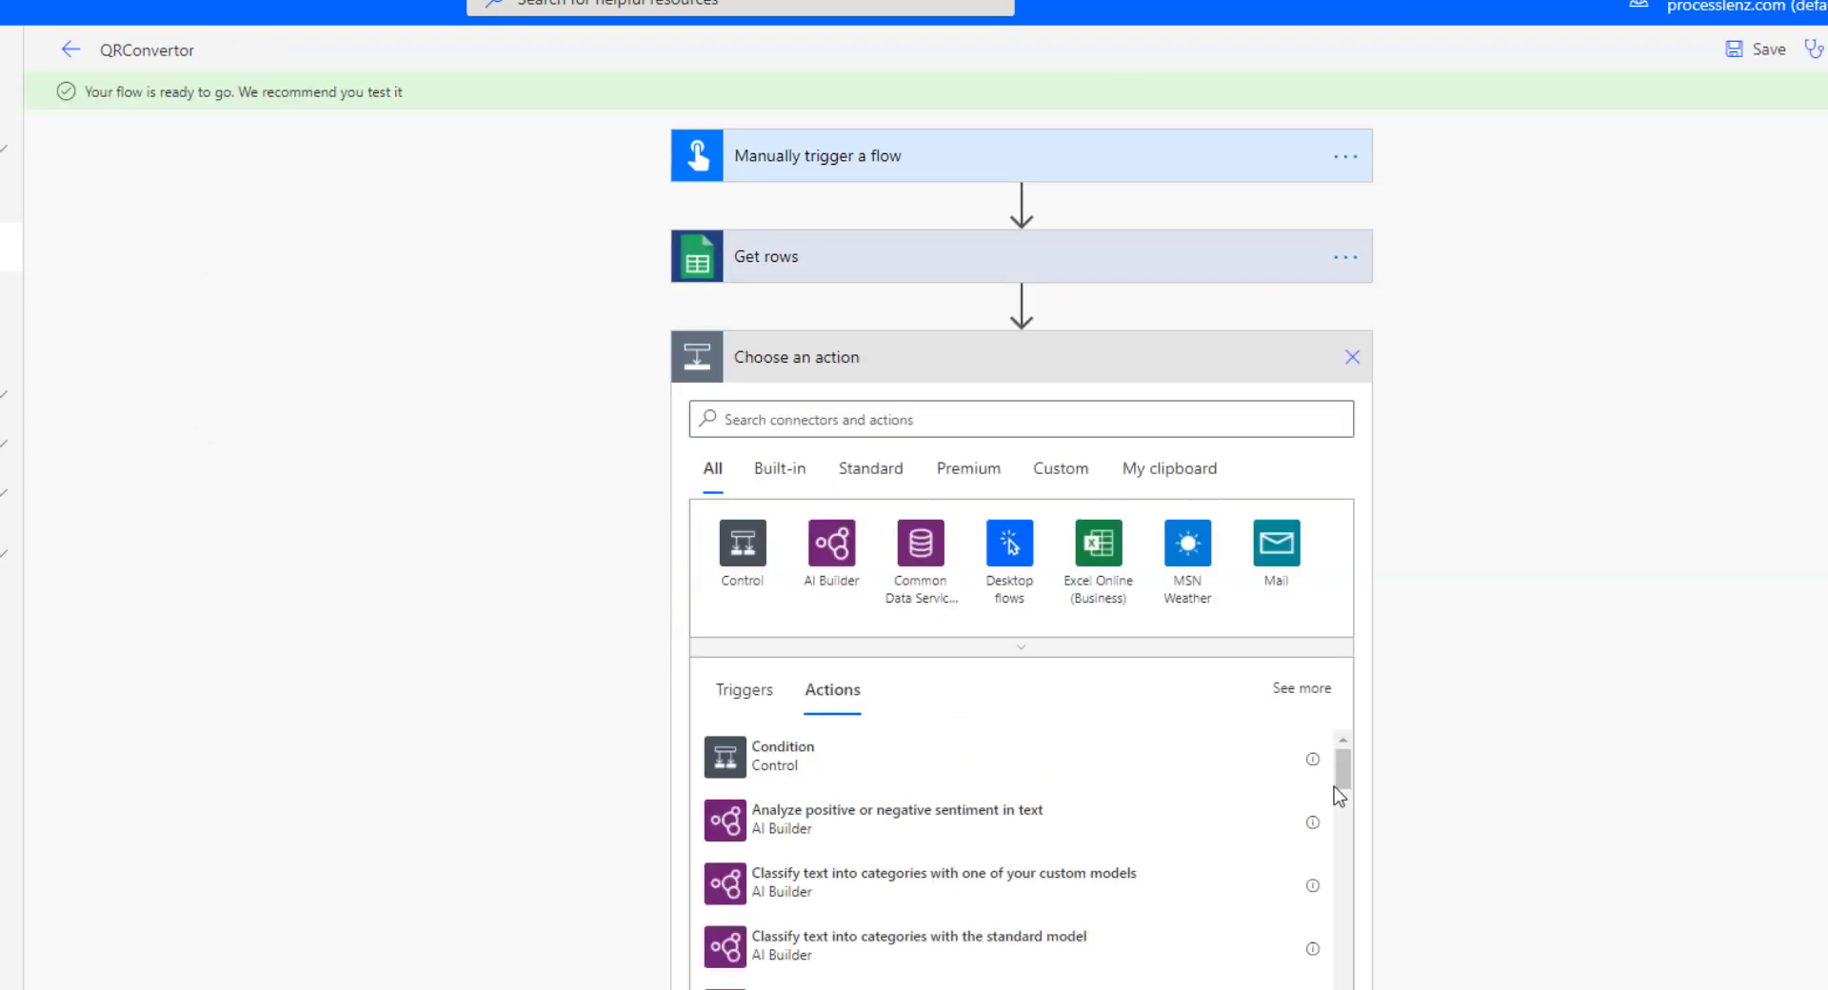
left_click(908, 420)
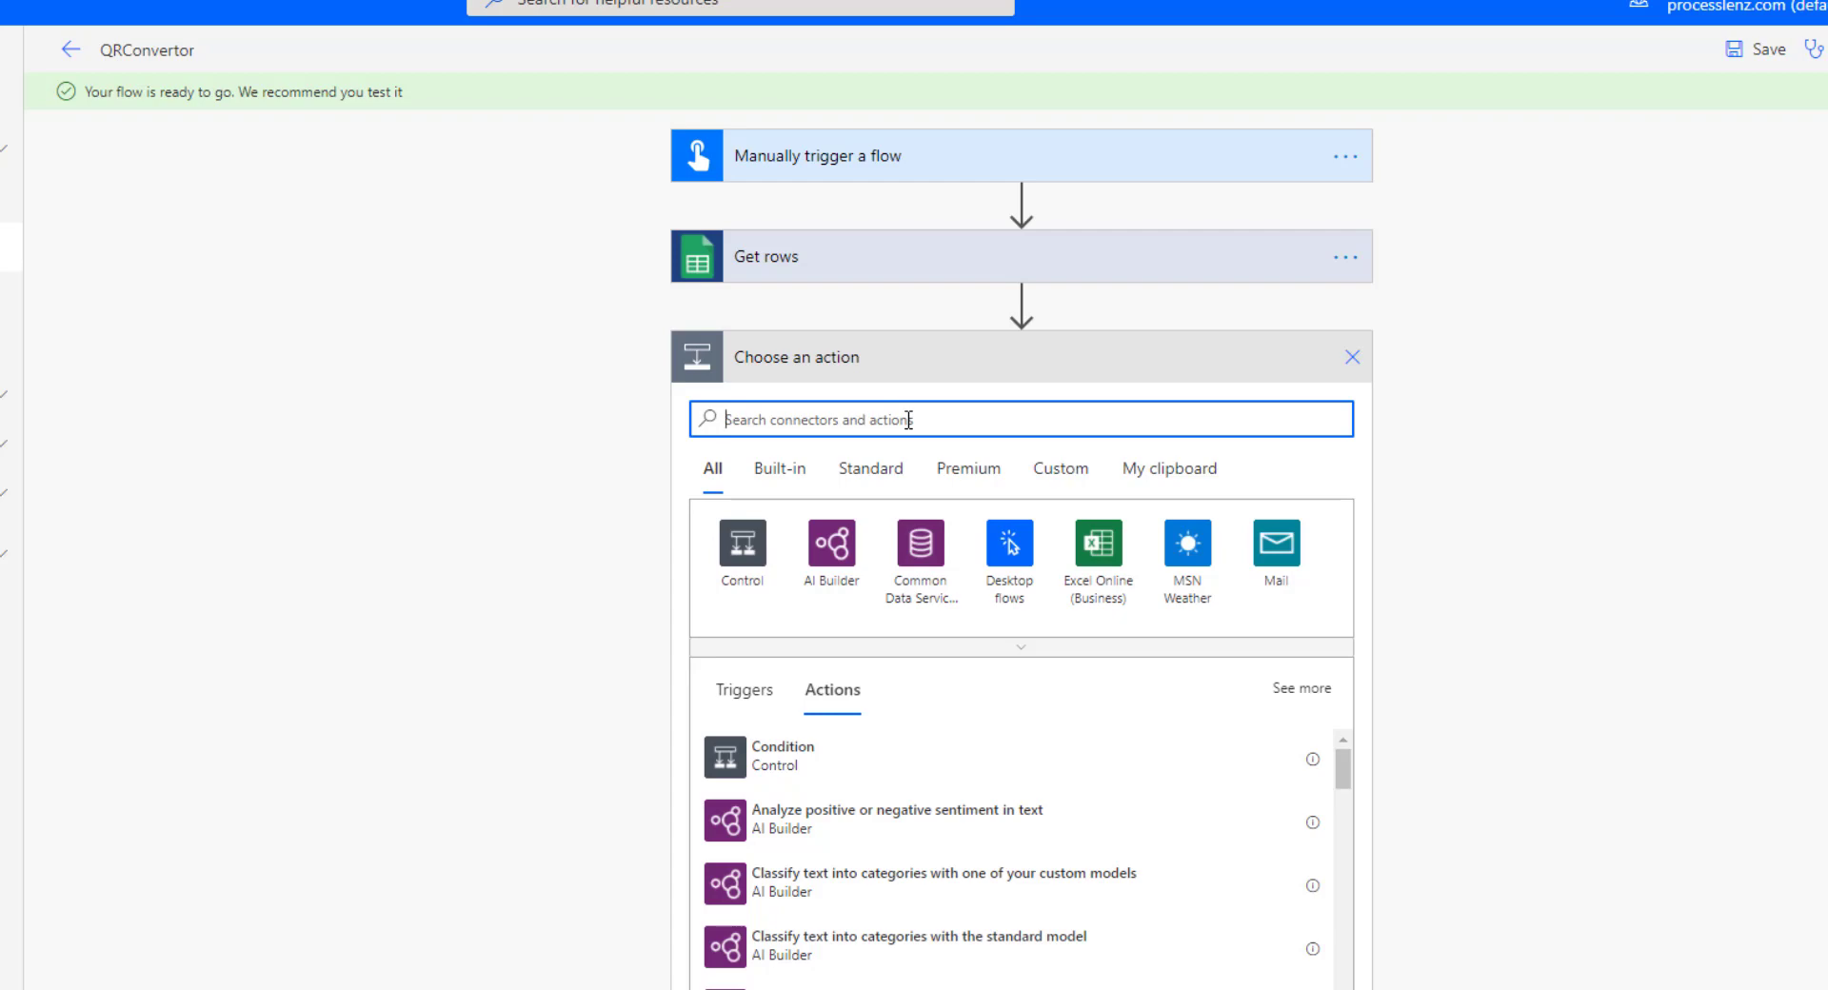
type("enco")
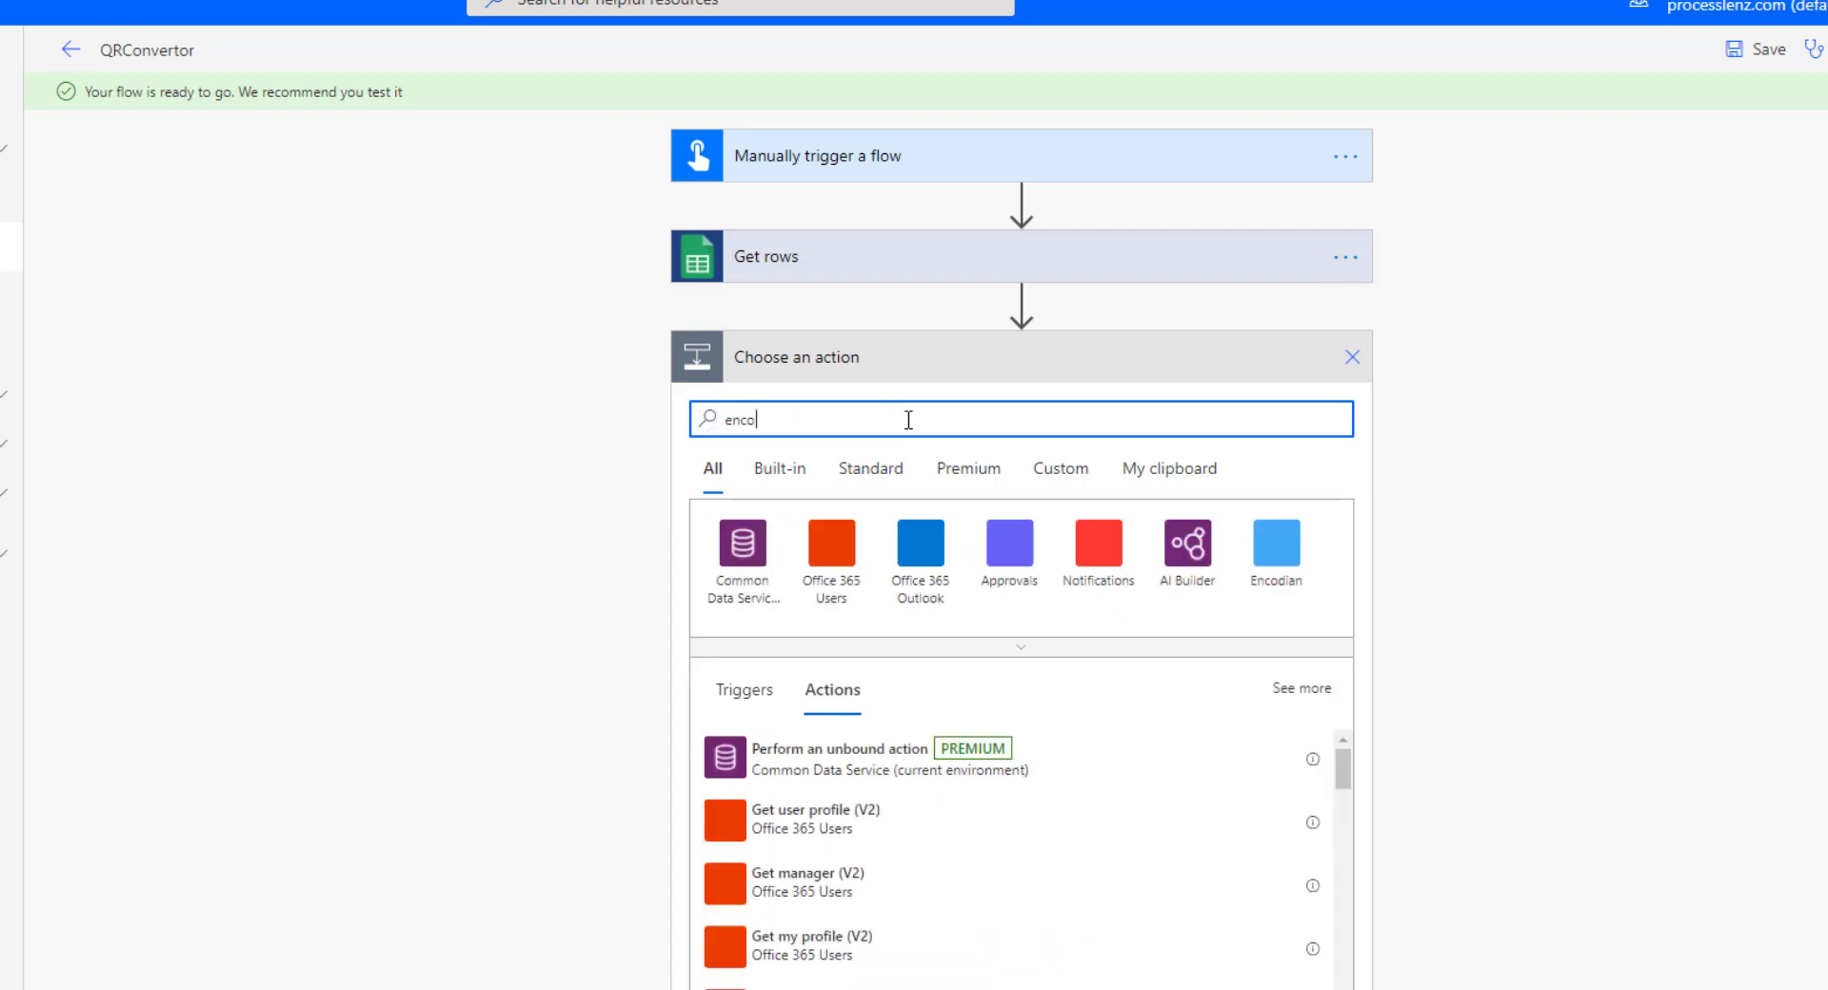
type("d")
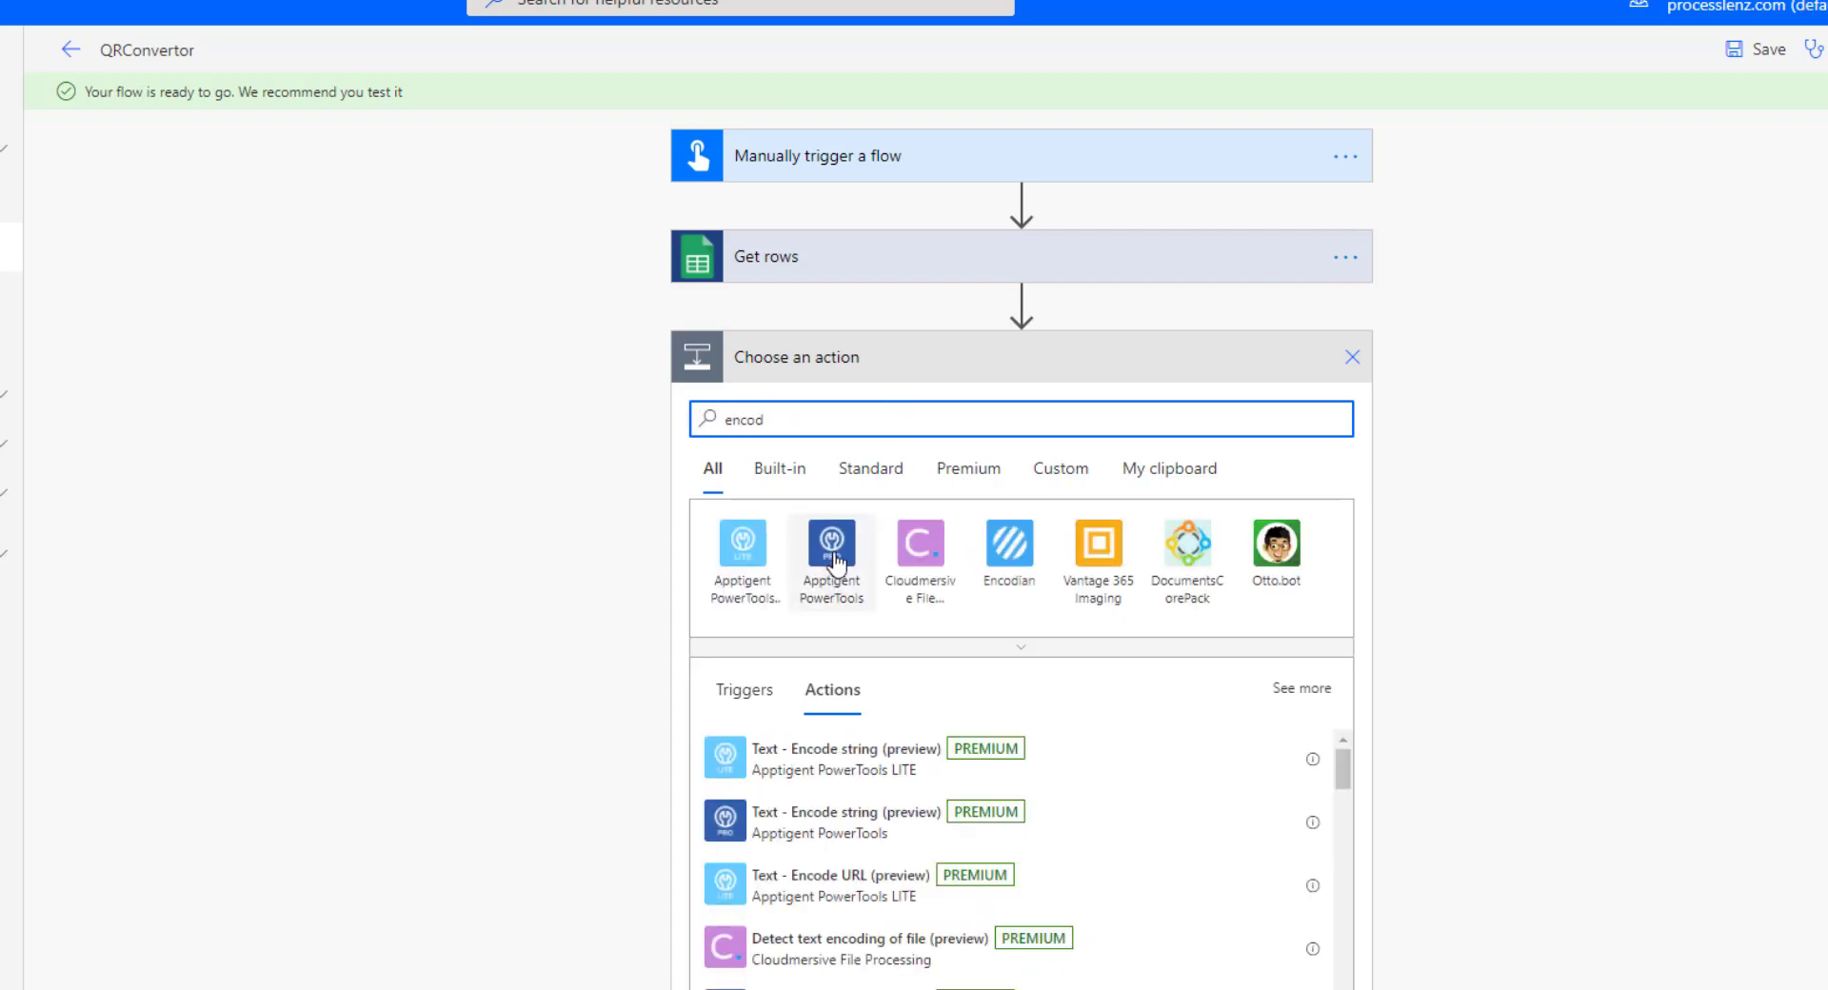
key("BackSpace")
key("BackSpace")
key("BackSpace")
key("BackSpace")
key("BackSpace")
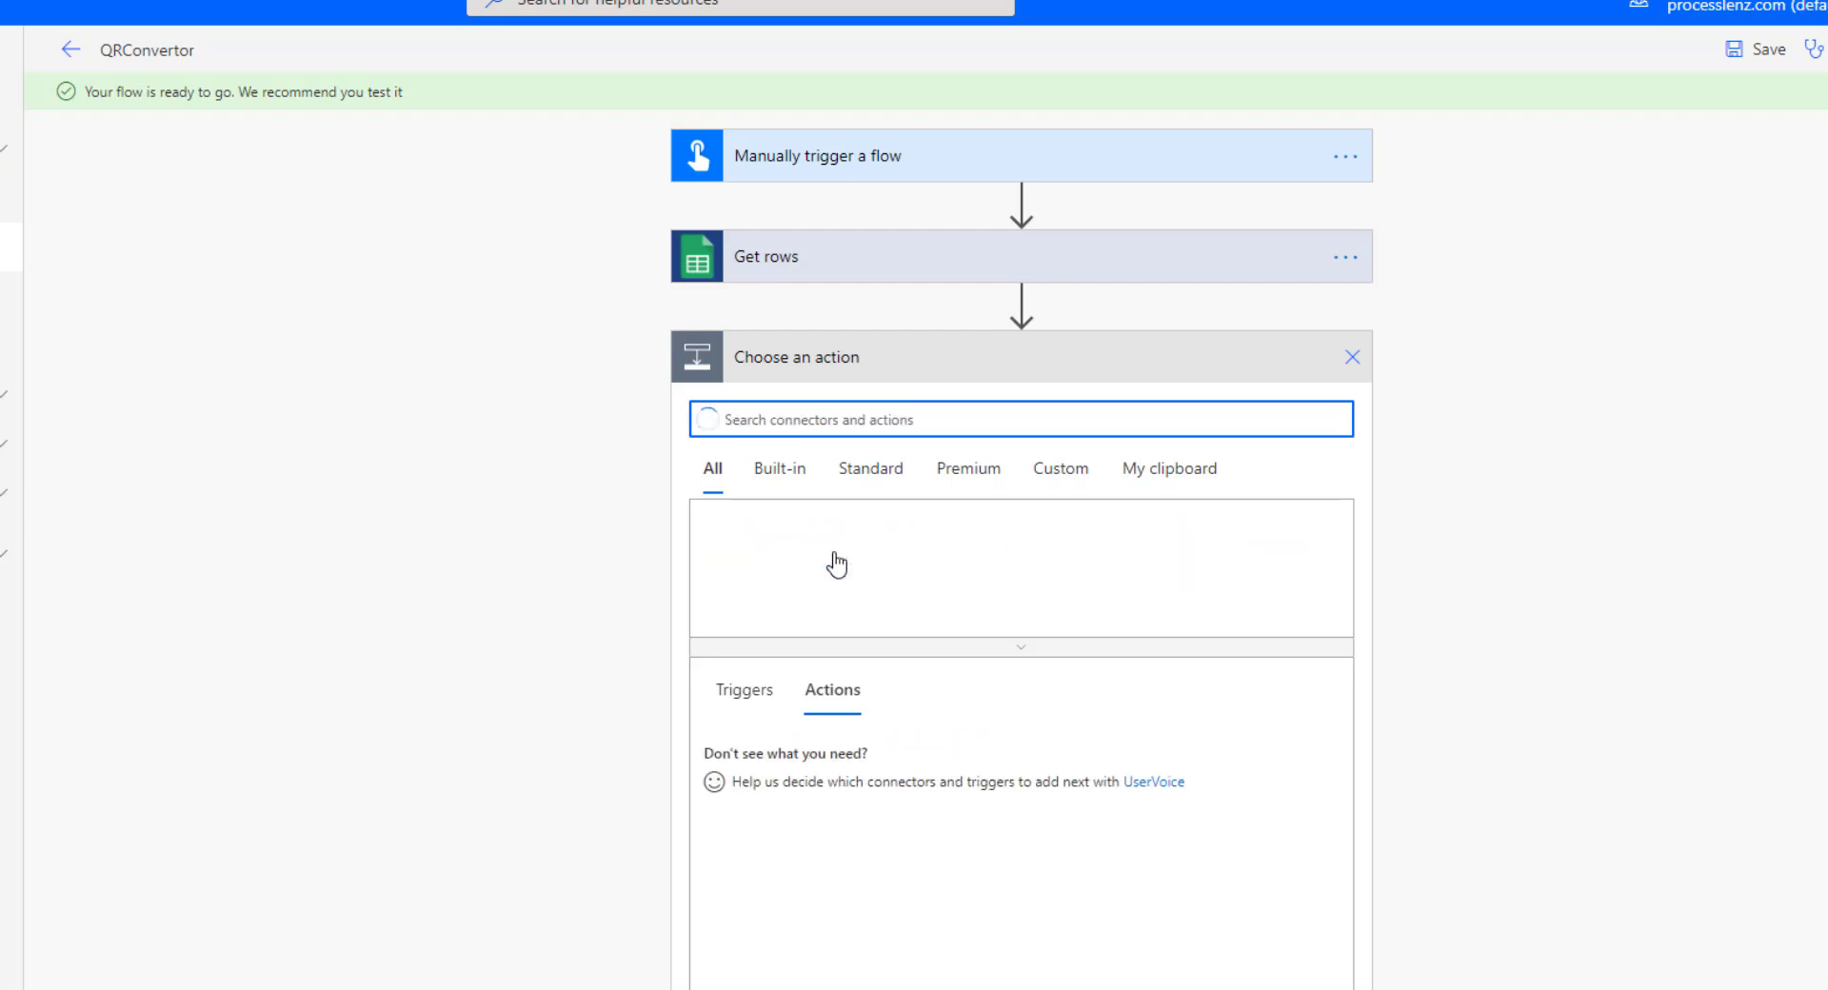
Step: Search the actions for "create qr" and add Encodian's Create QR Code action after Get rows
type("create q")
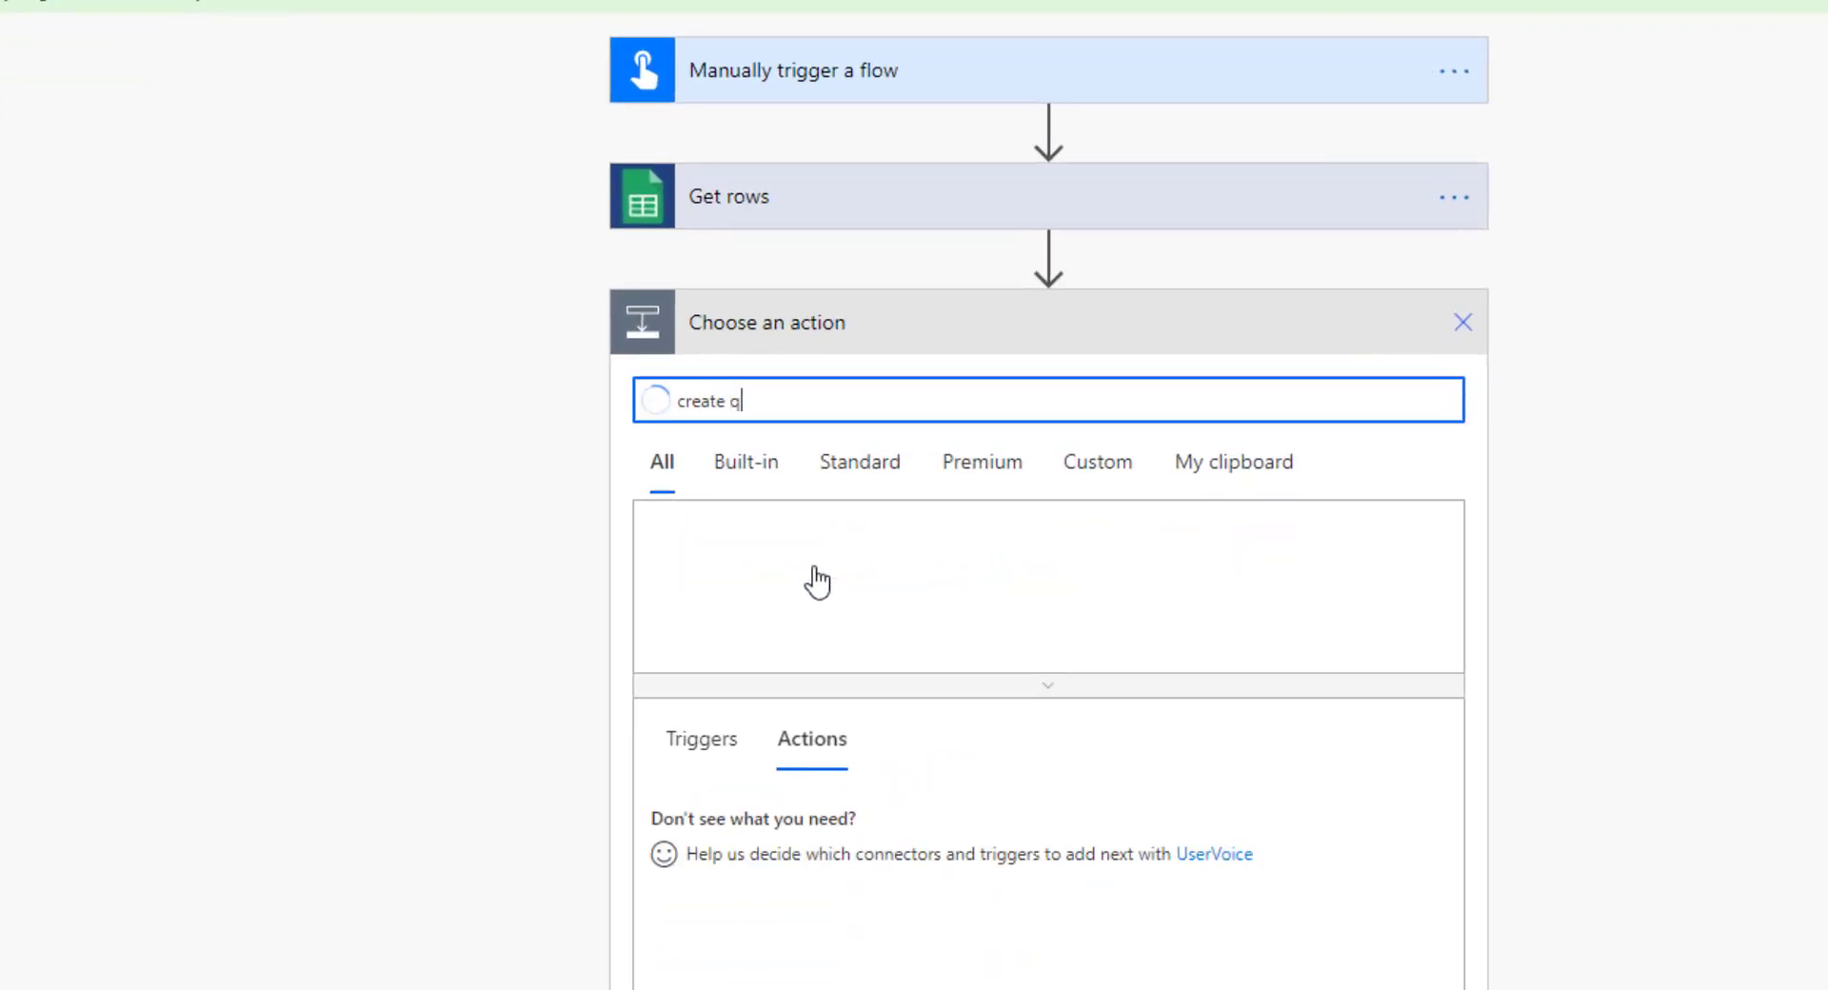
type("r")
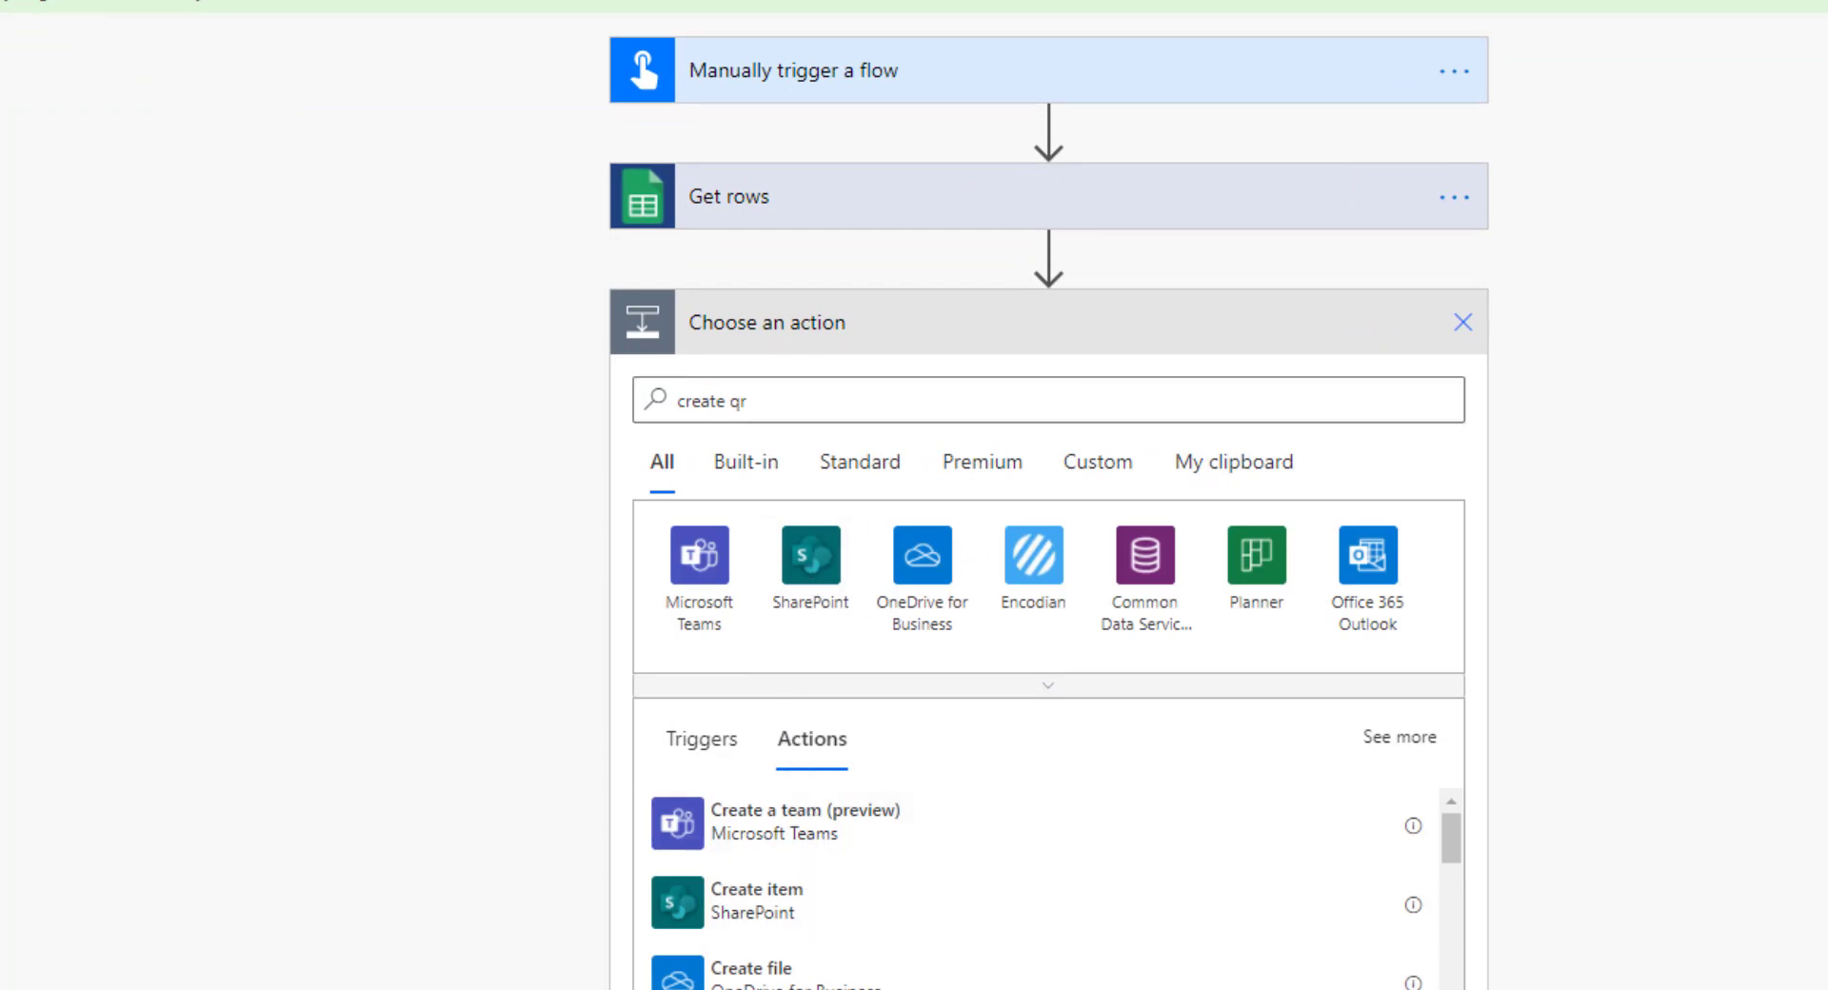
left_click(844, 430)
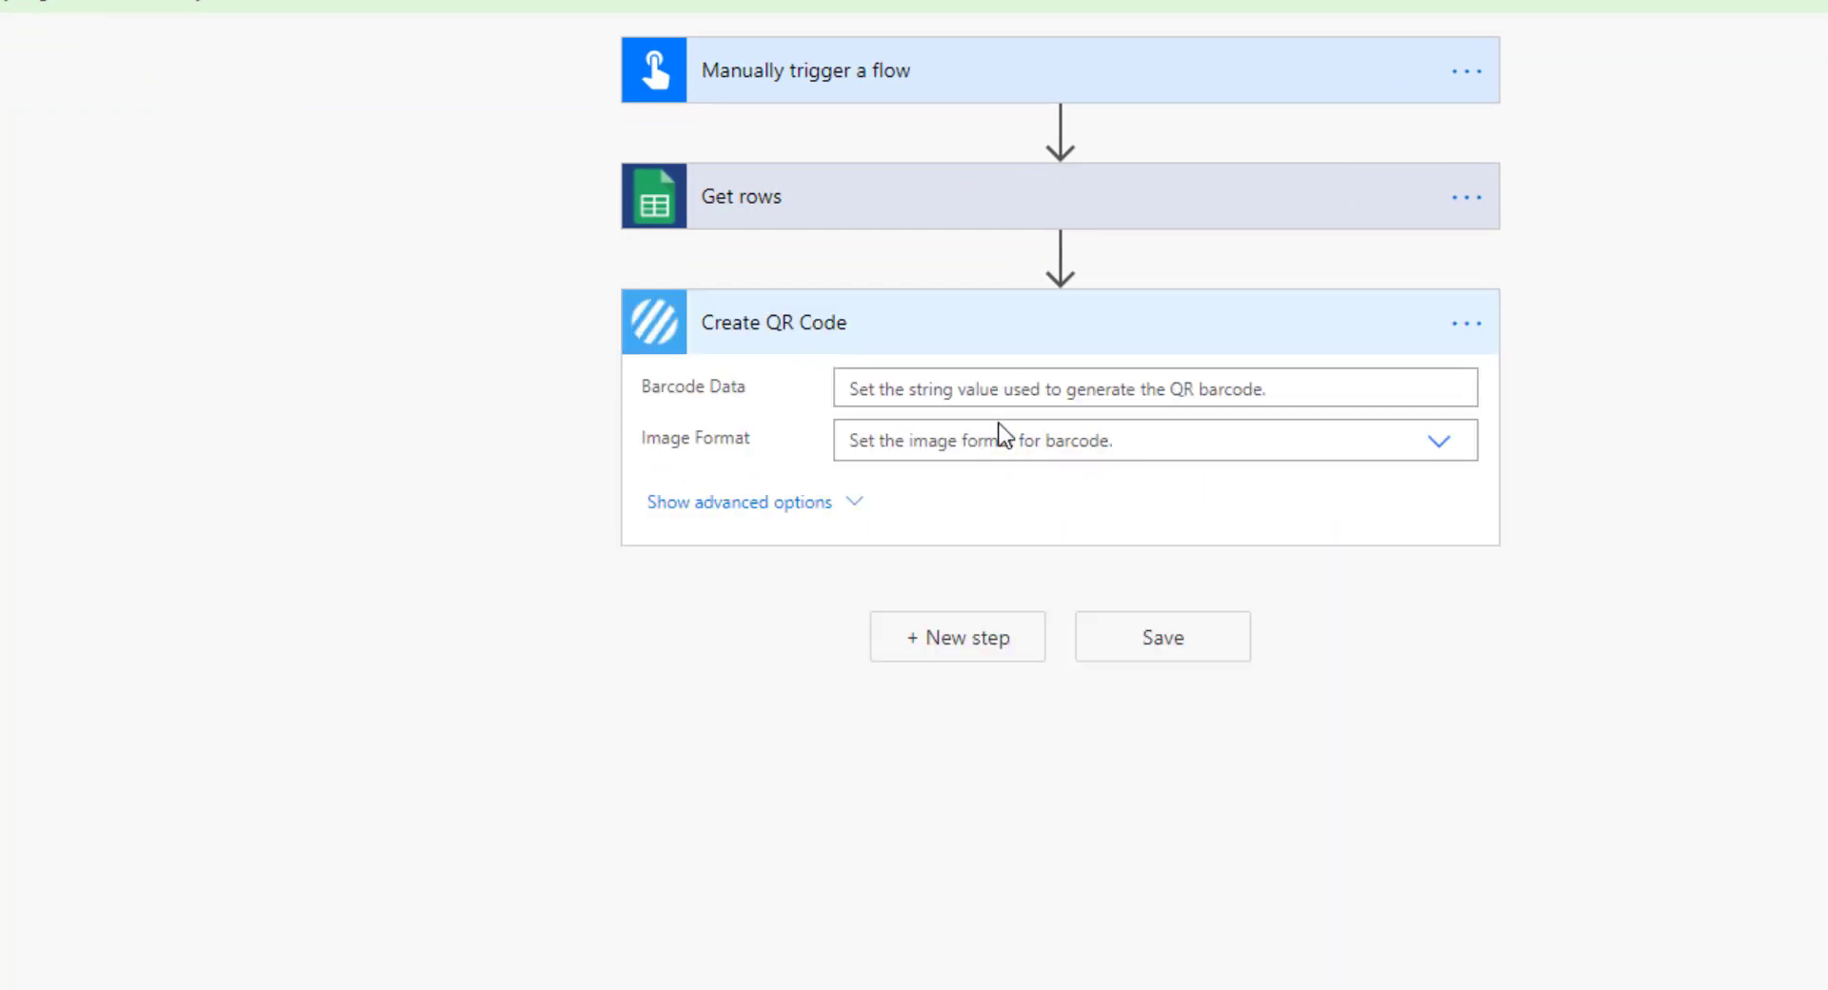
Step: Check the QR Key for User column in the Users spreadsheet and set Barcode Data to the QR_x0020_Key_x0020_for_x0020_User value from Get rows
left_click(1016, 389)
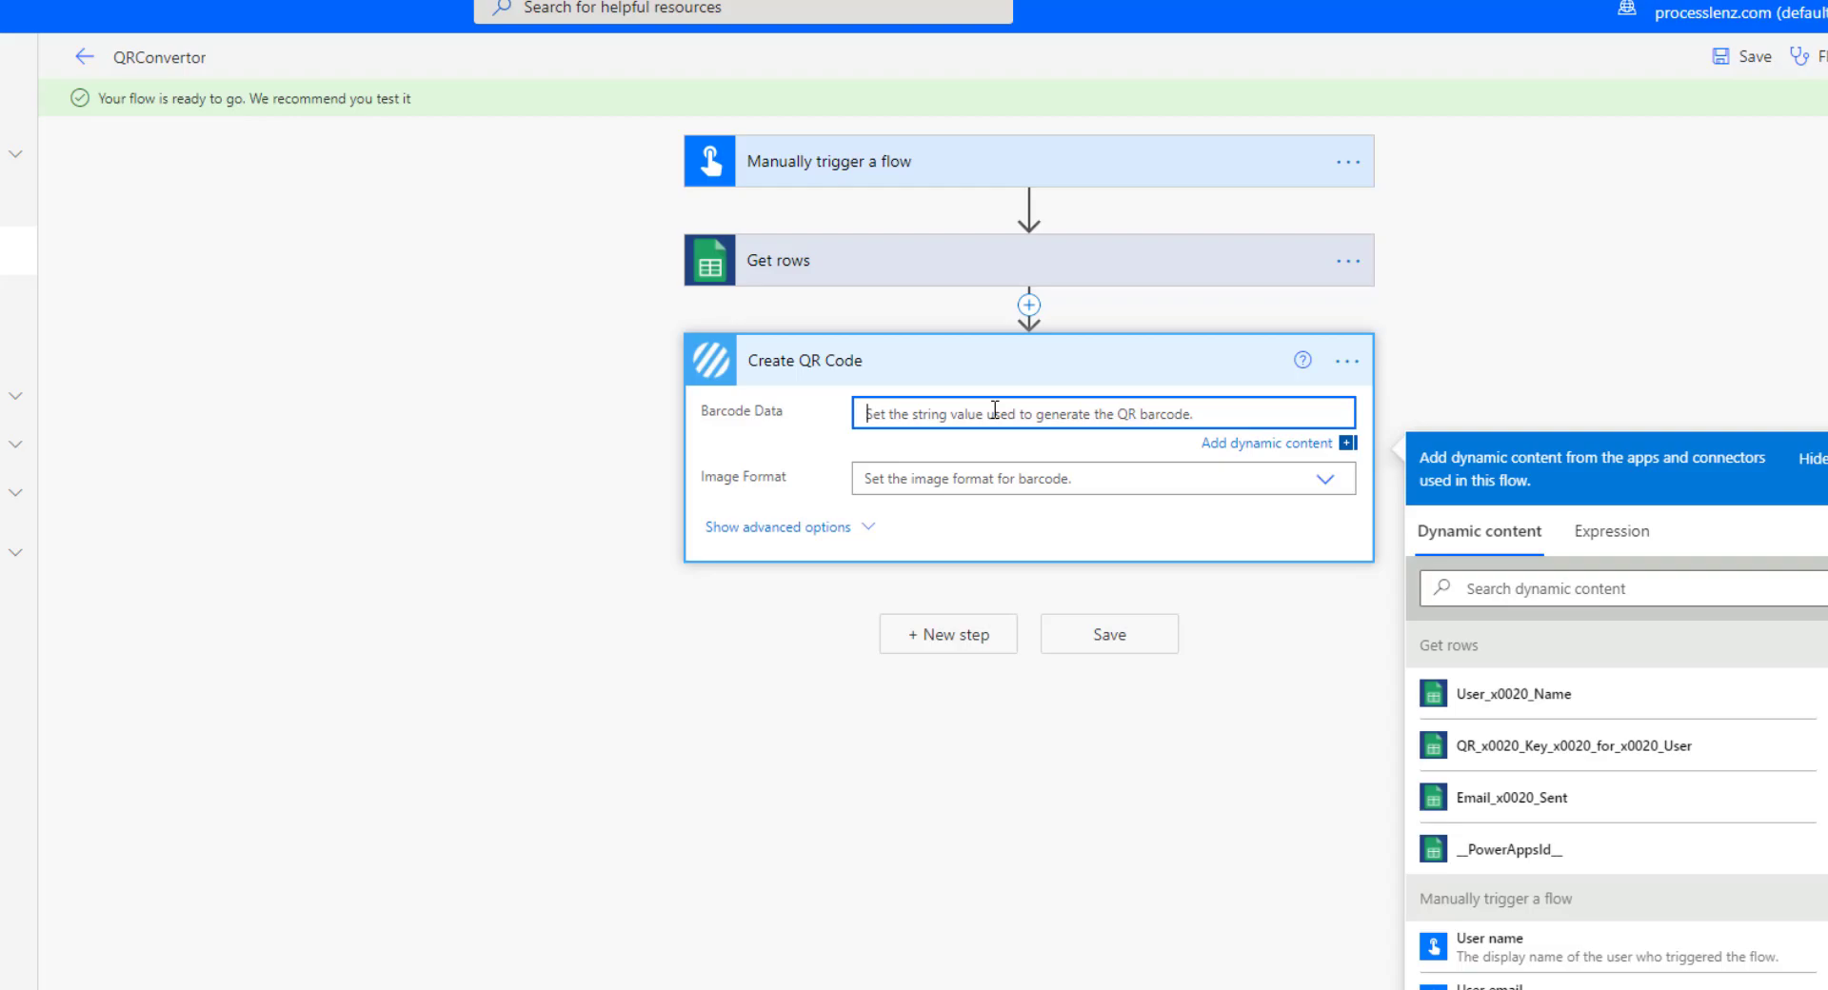
left_click(305, 15)
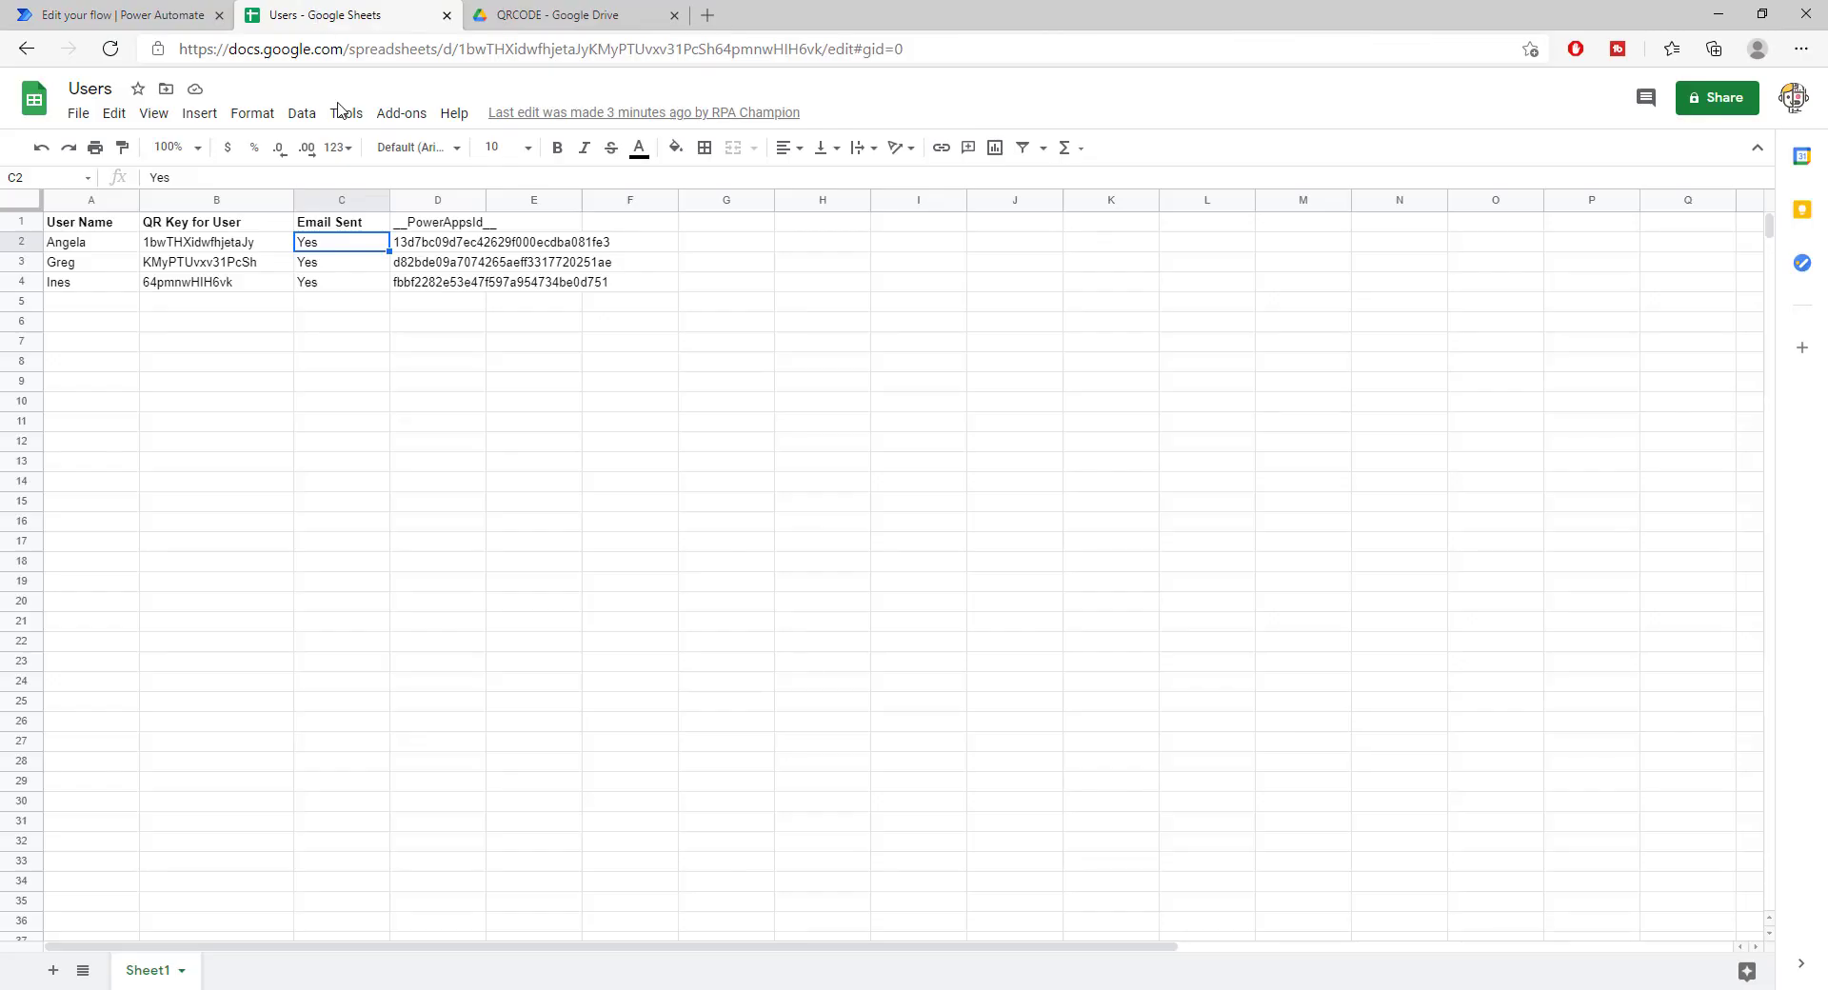
left_click(246, 245)
left_click(181, 15)
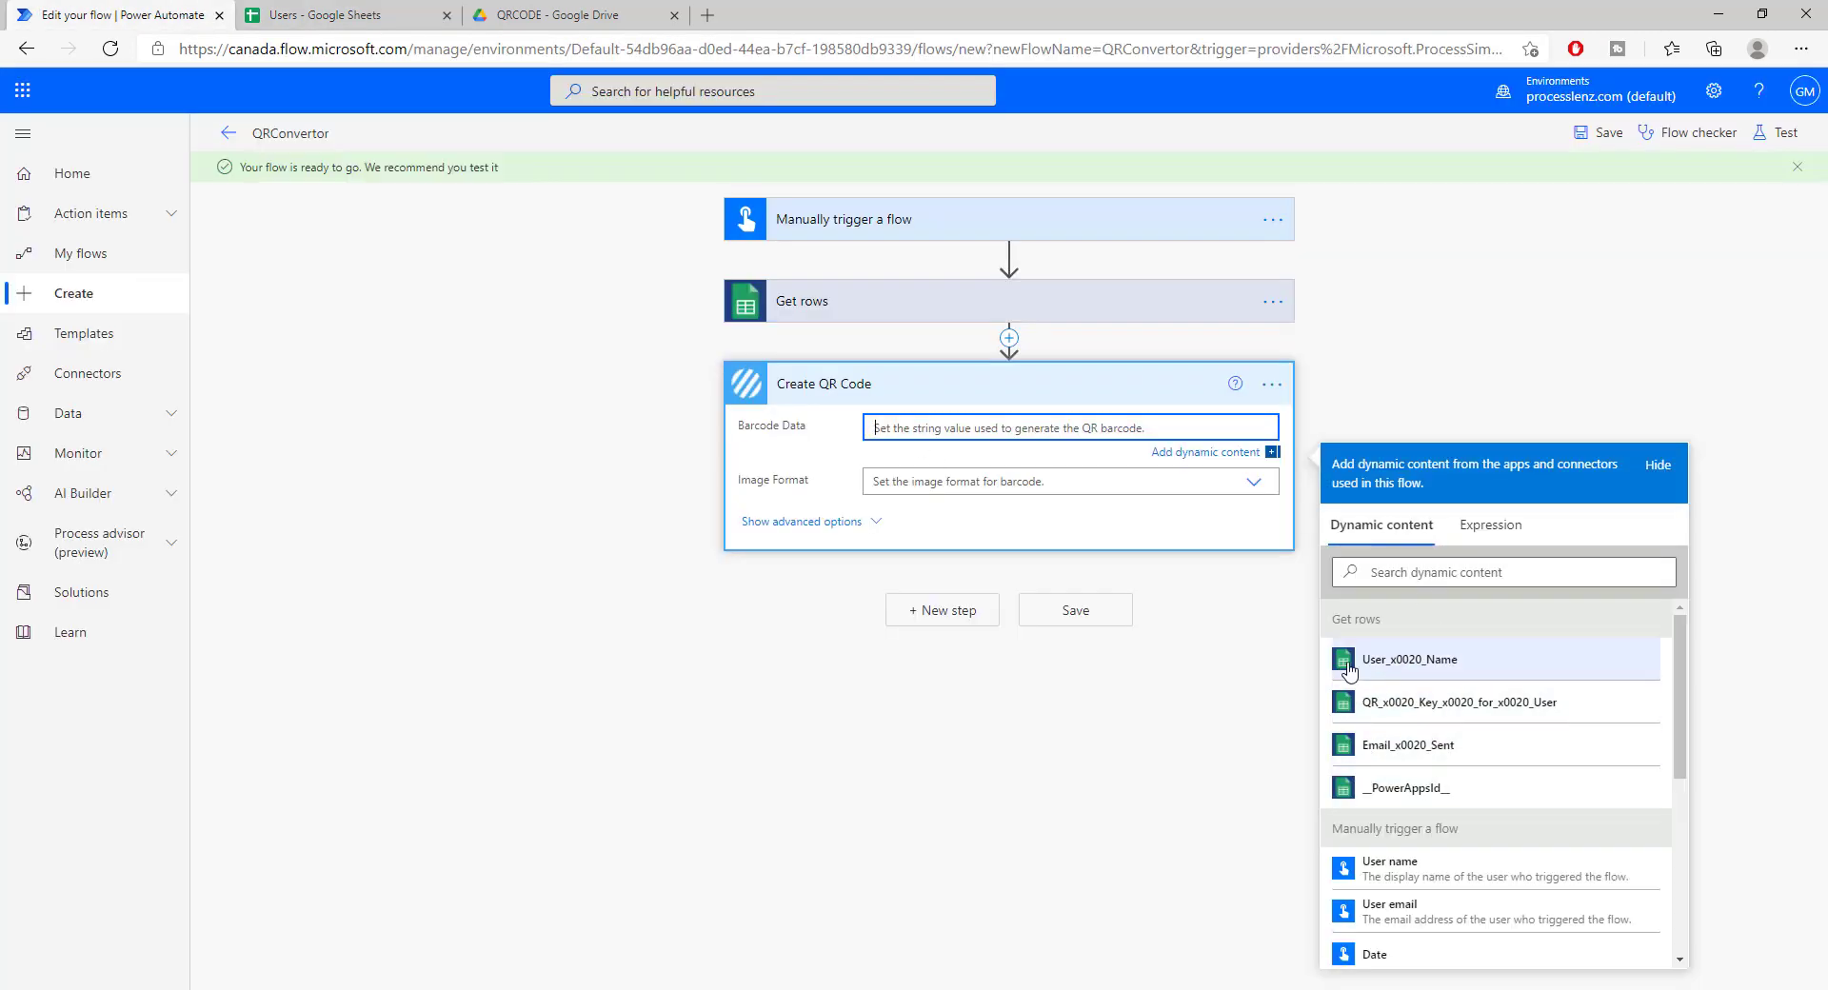
left_click(1454, 711)
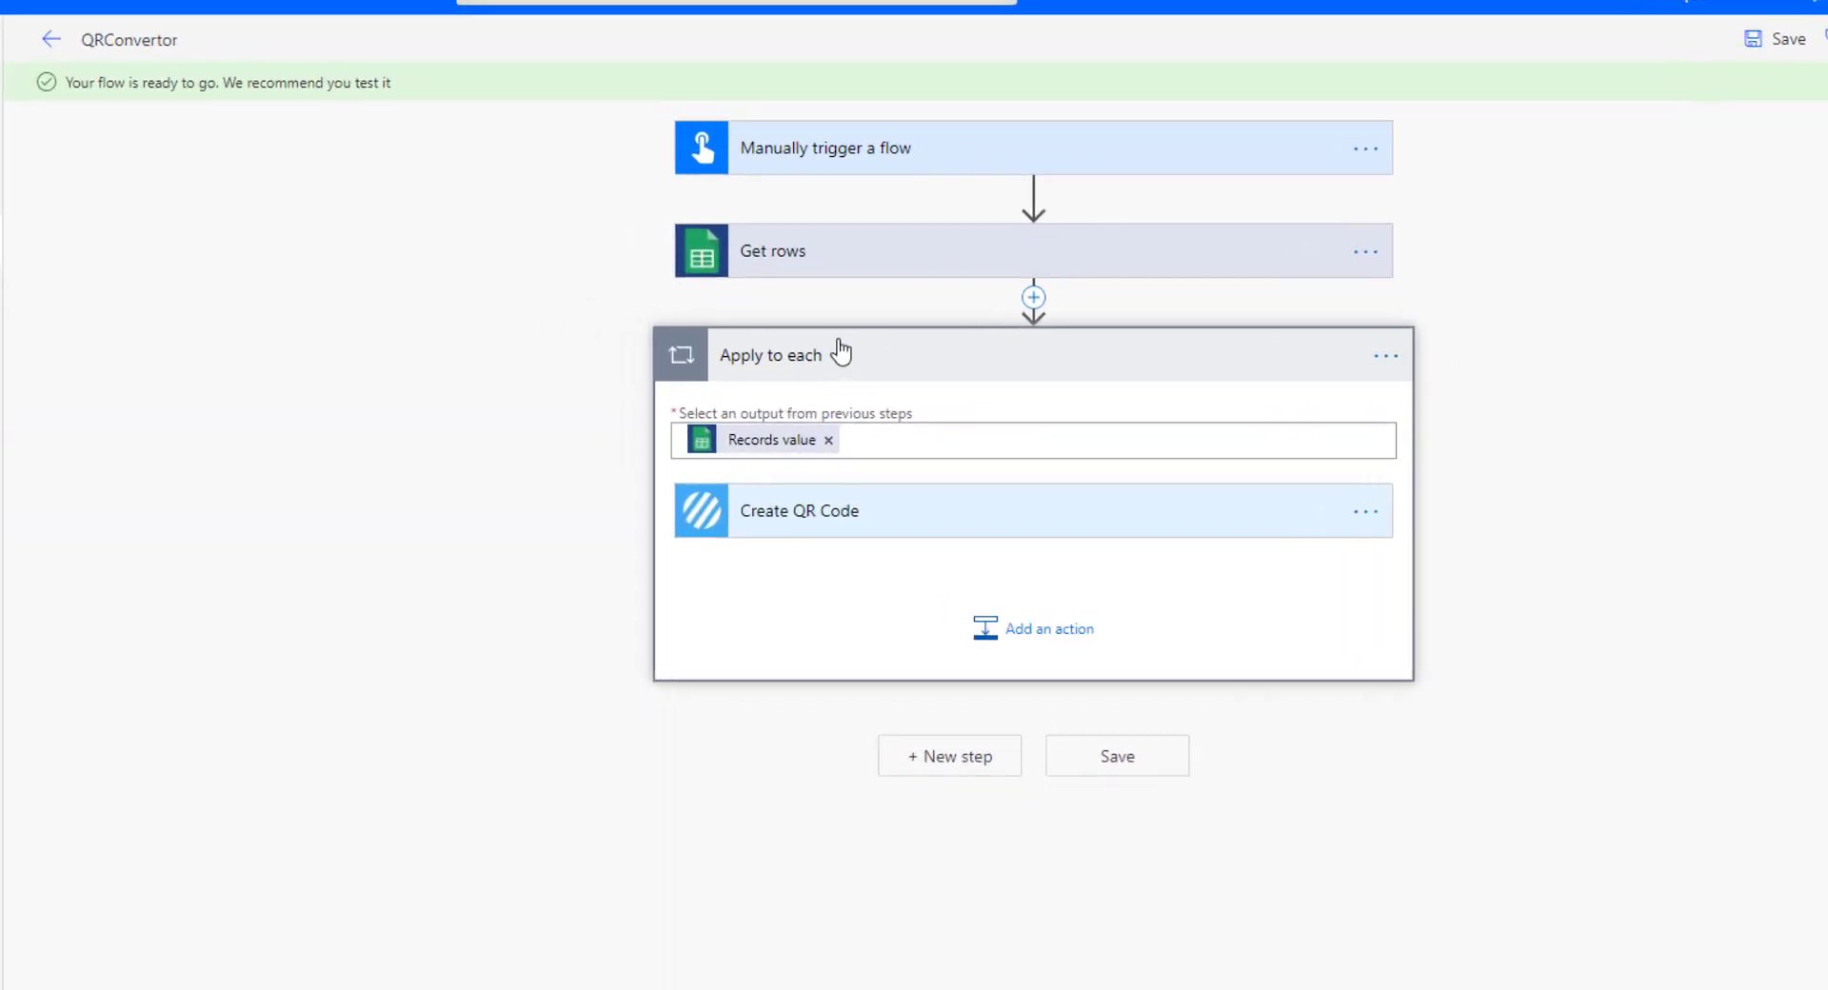
Step: Expand Create QR Code inside Apply to each and review the user rows in the Users spreadsheet
left_click(814, 536)
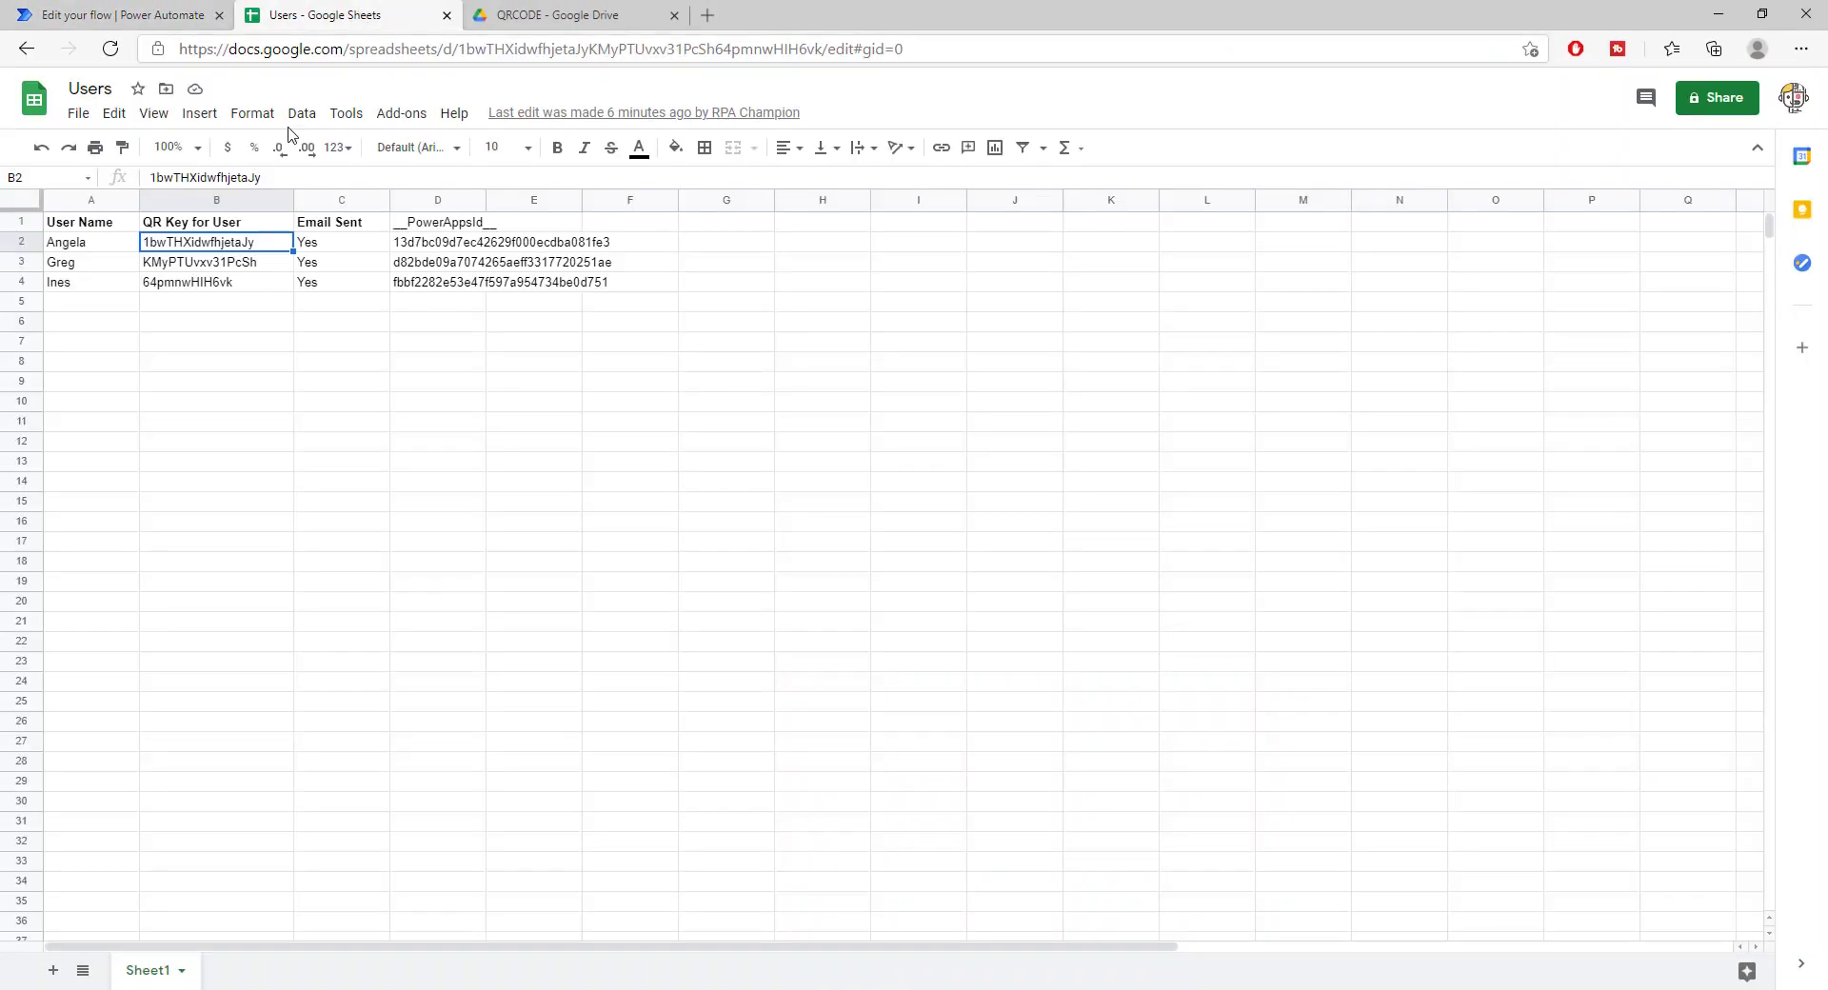
left_click(363, 18)
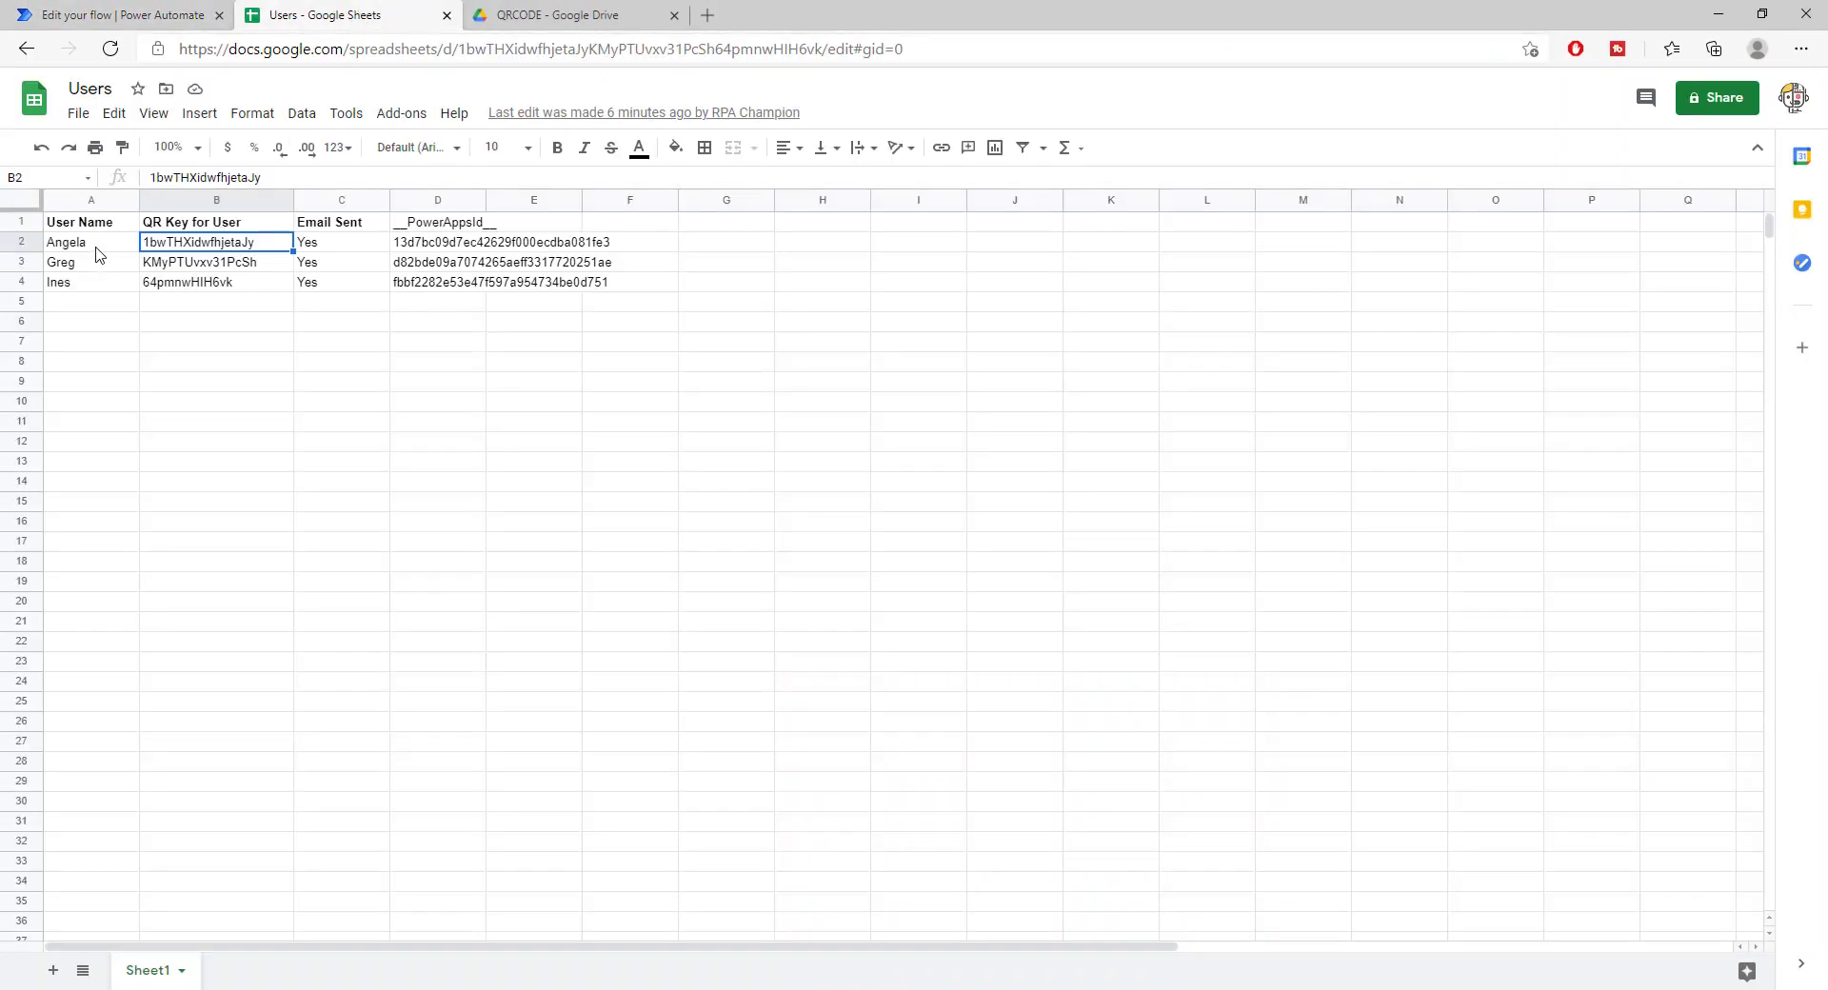
left_click(145, 19)
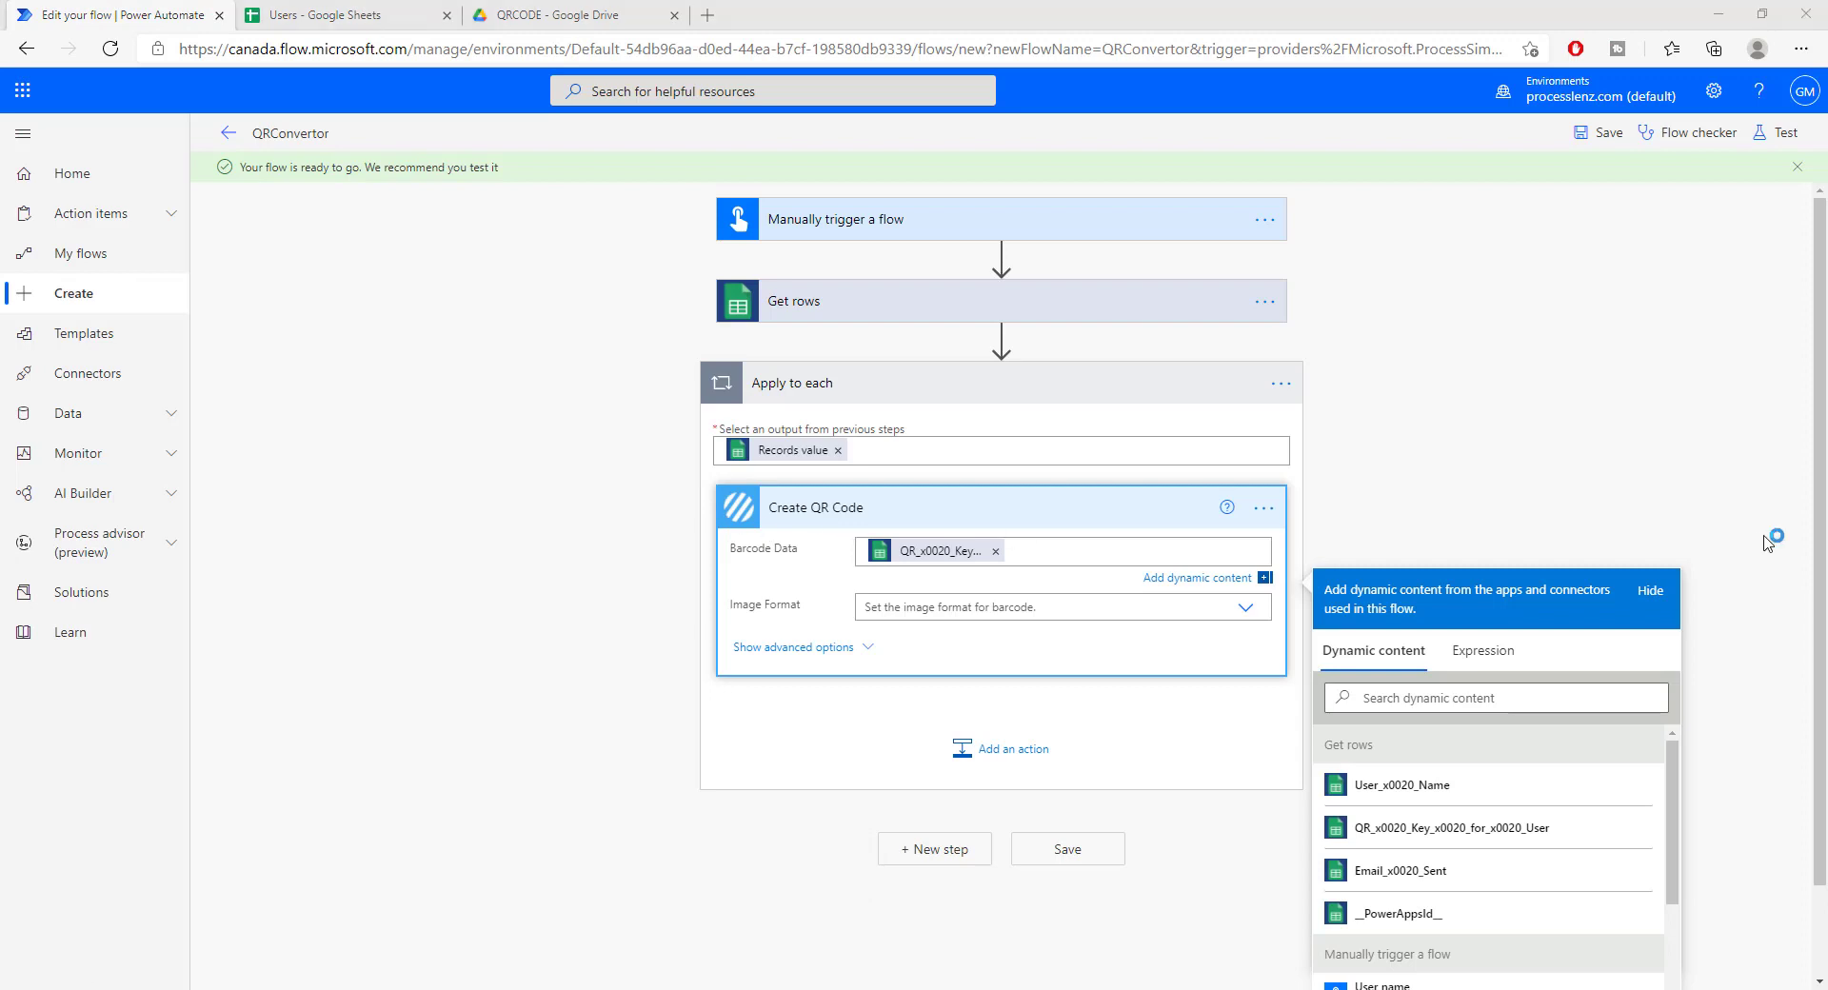
Step: Set the QR code's image format to JPG and, in the advanced options, its height and width to 400 pixels
left_click(939, 610)
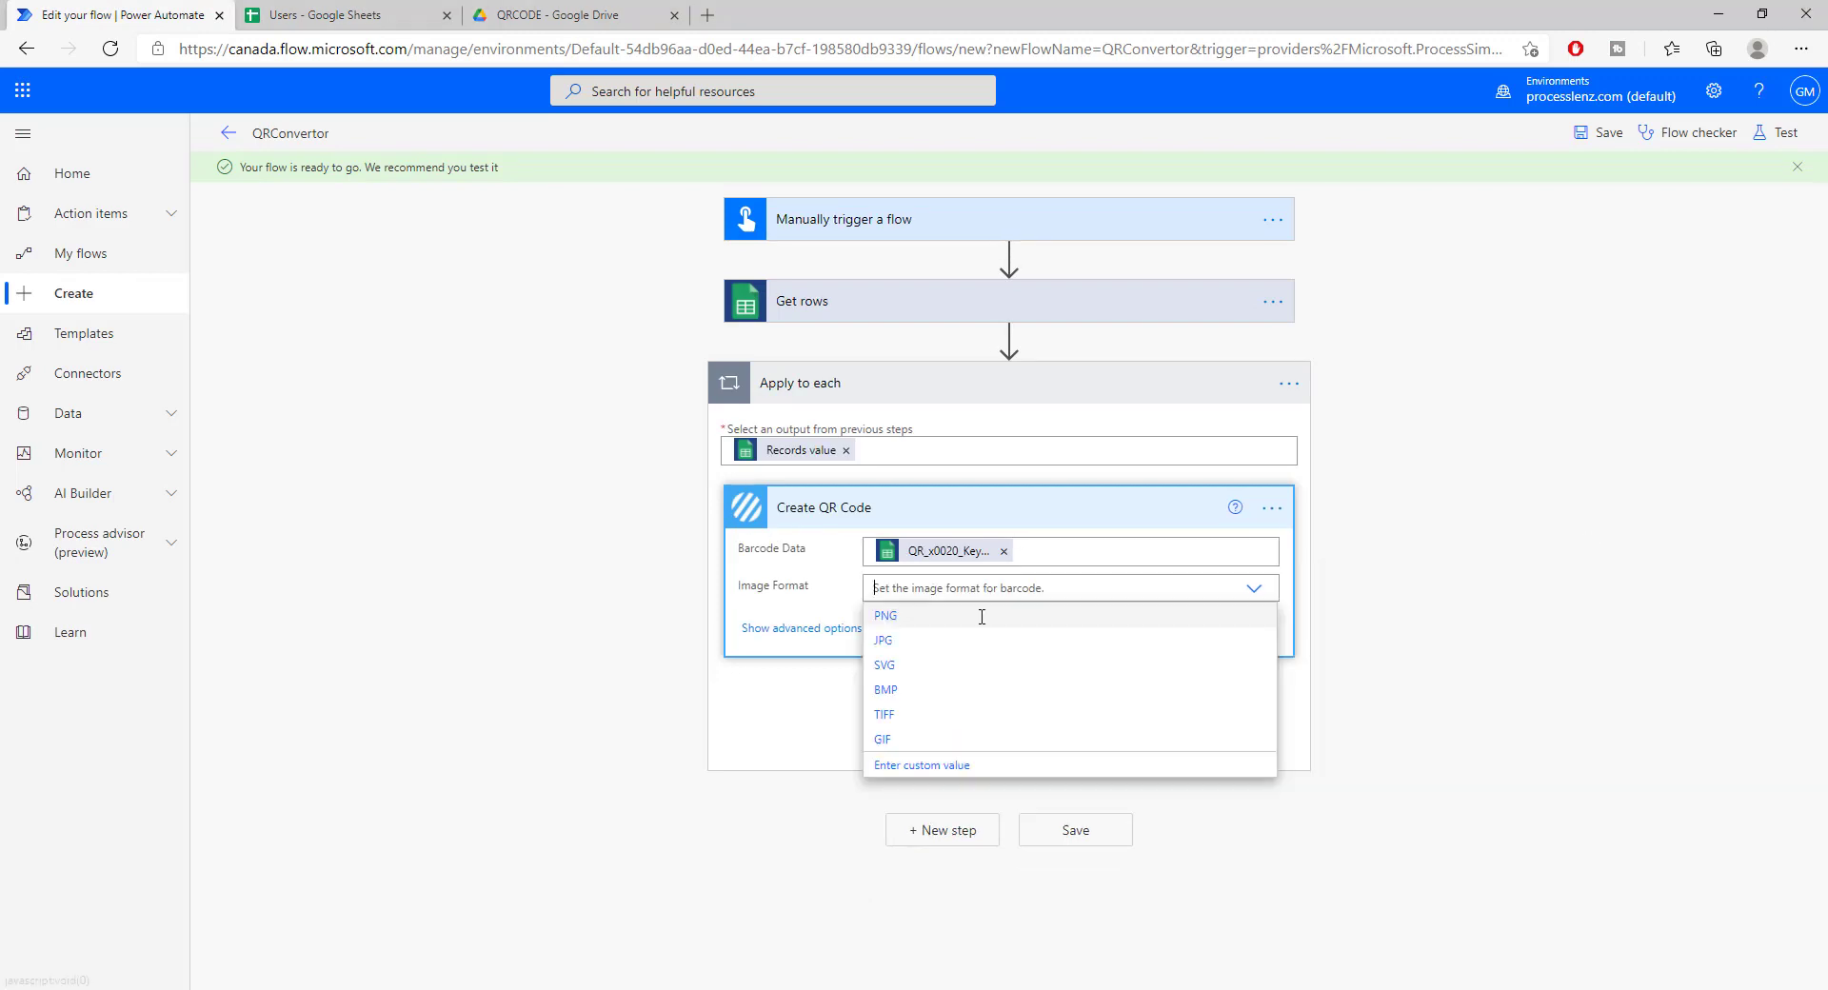
left_click(889, 644)
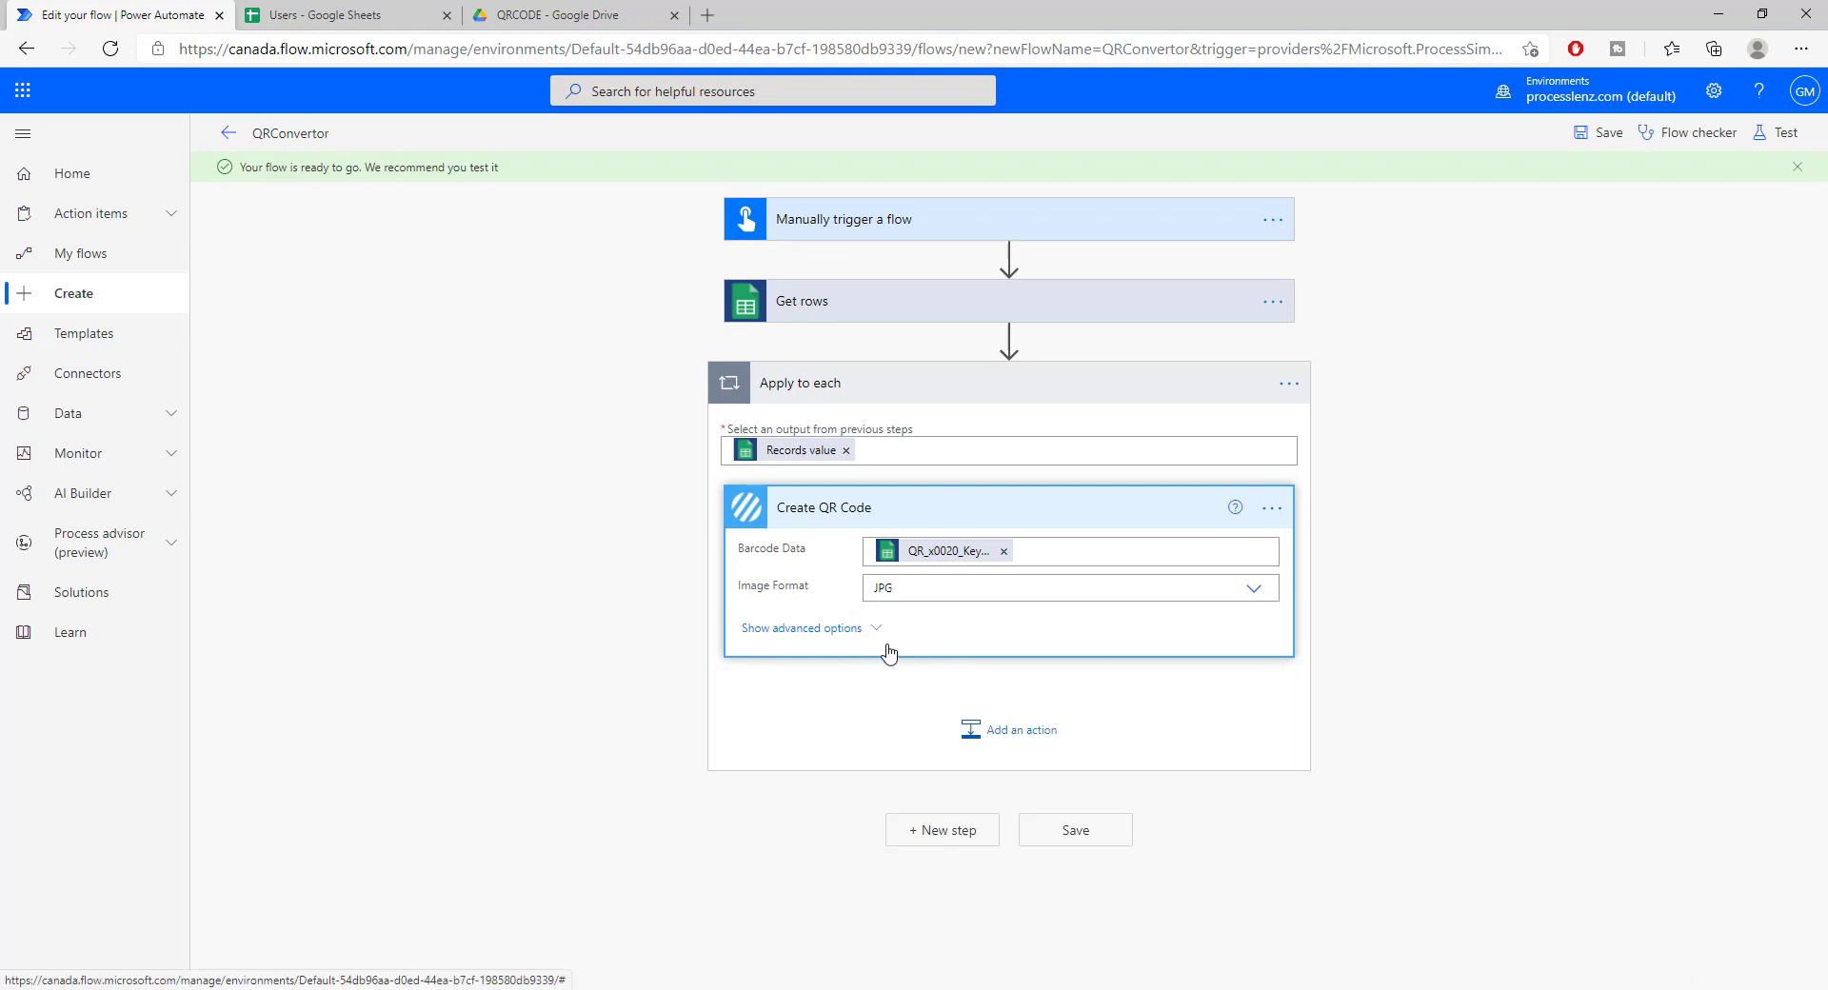
left_click(812, 630)
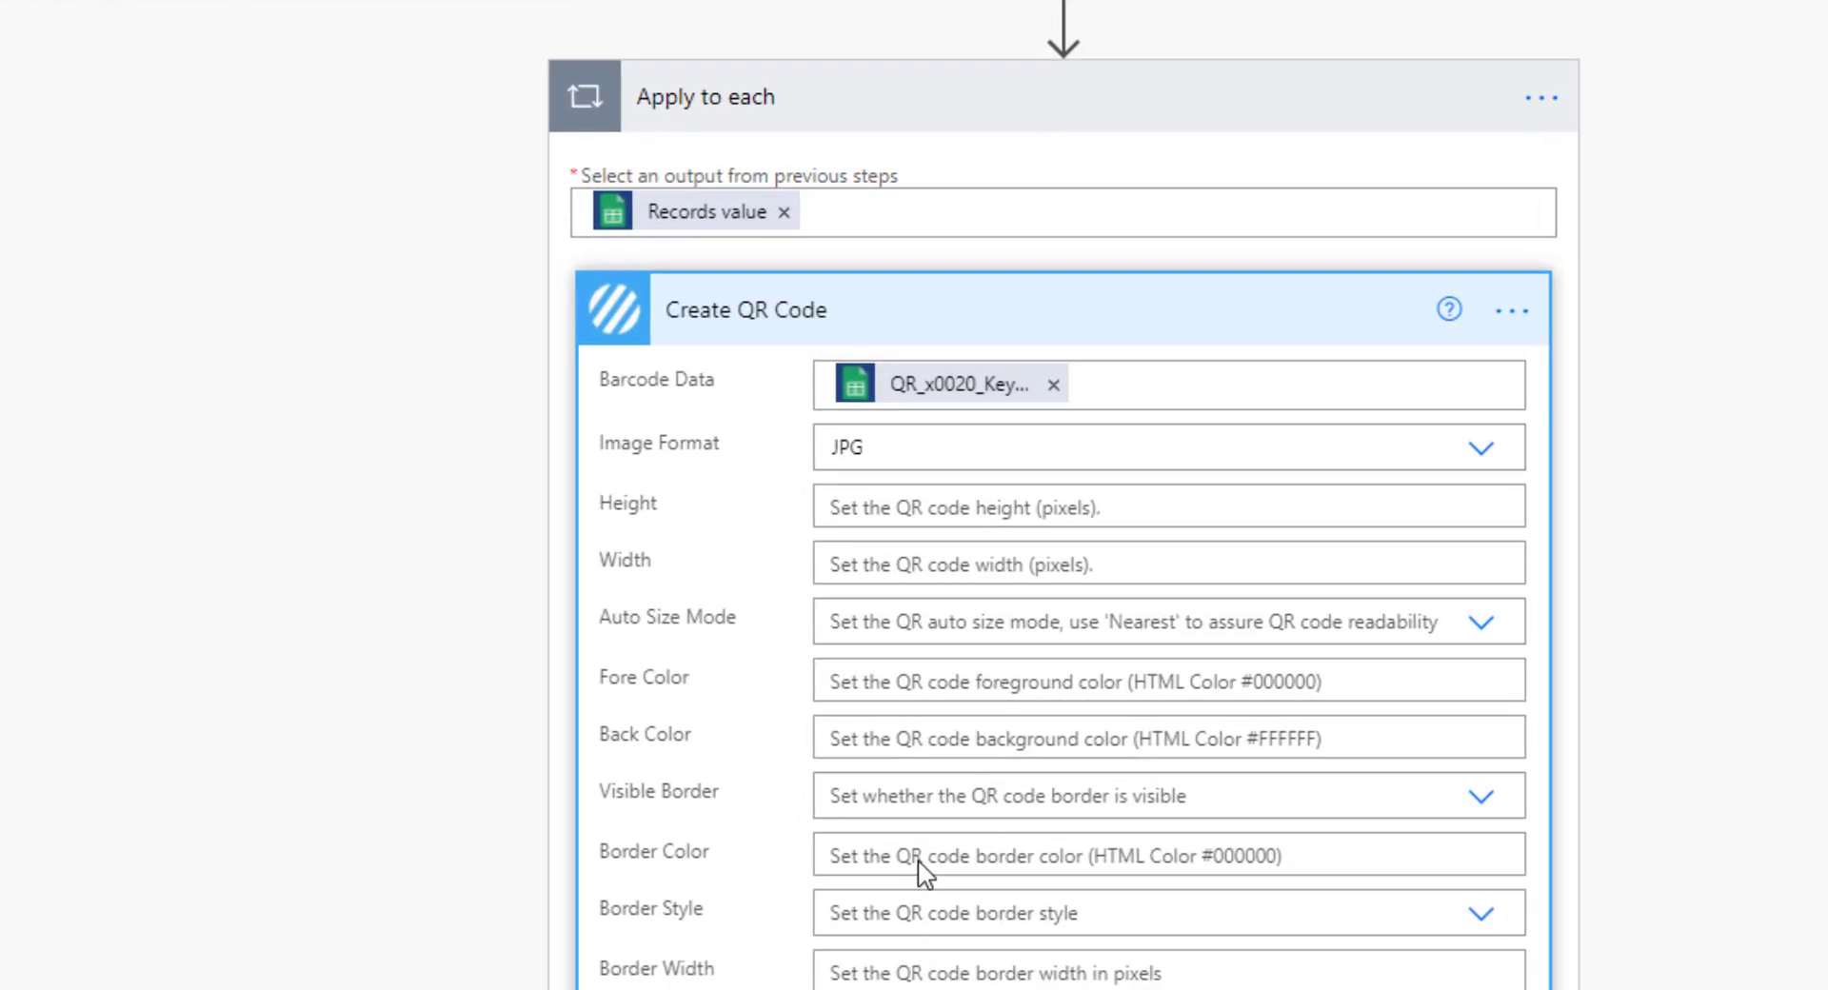
scroll(919, 867, "down", 2)
scroll(926, 820, "up", 2)
left_click(908, 508)
type("400")
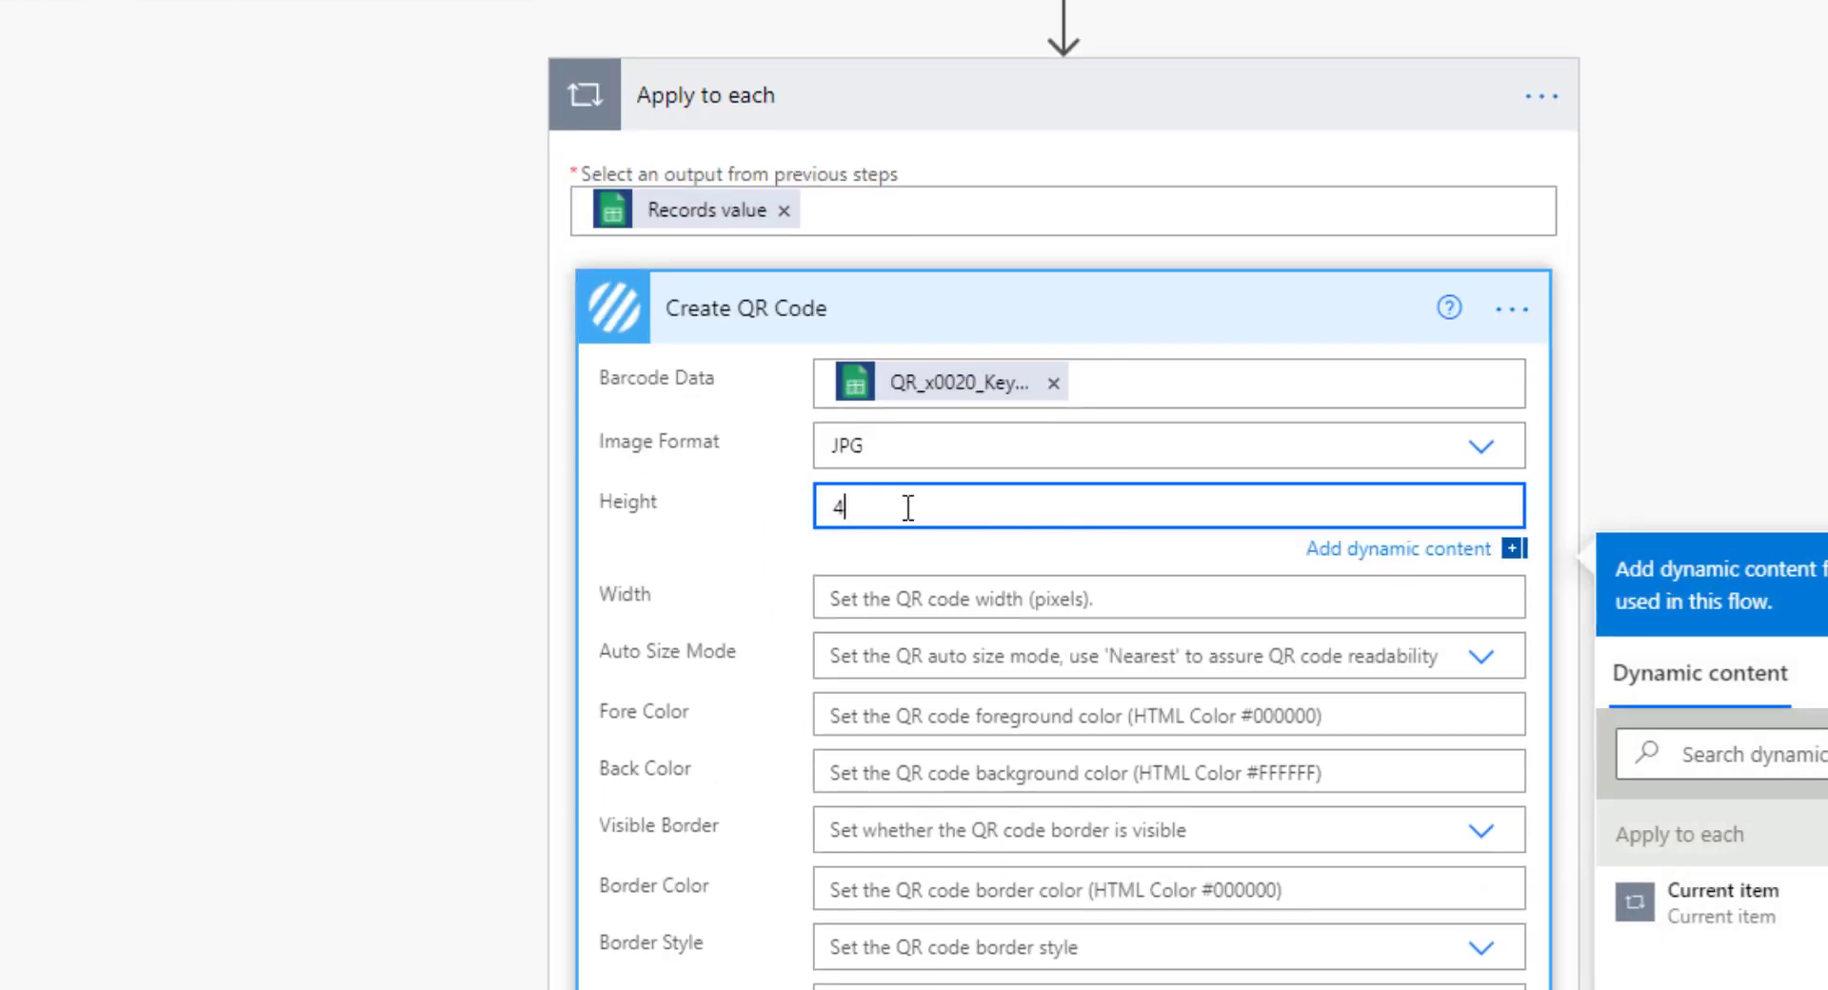
key("Tab")
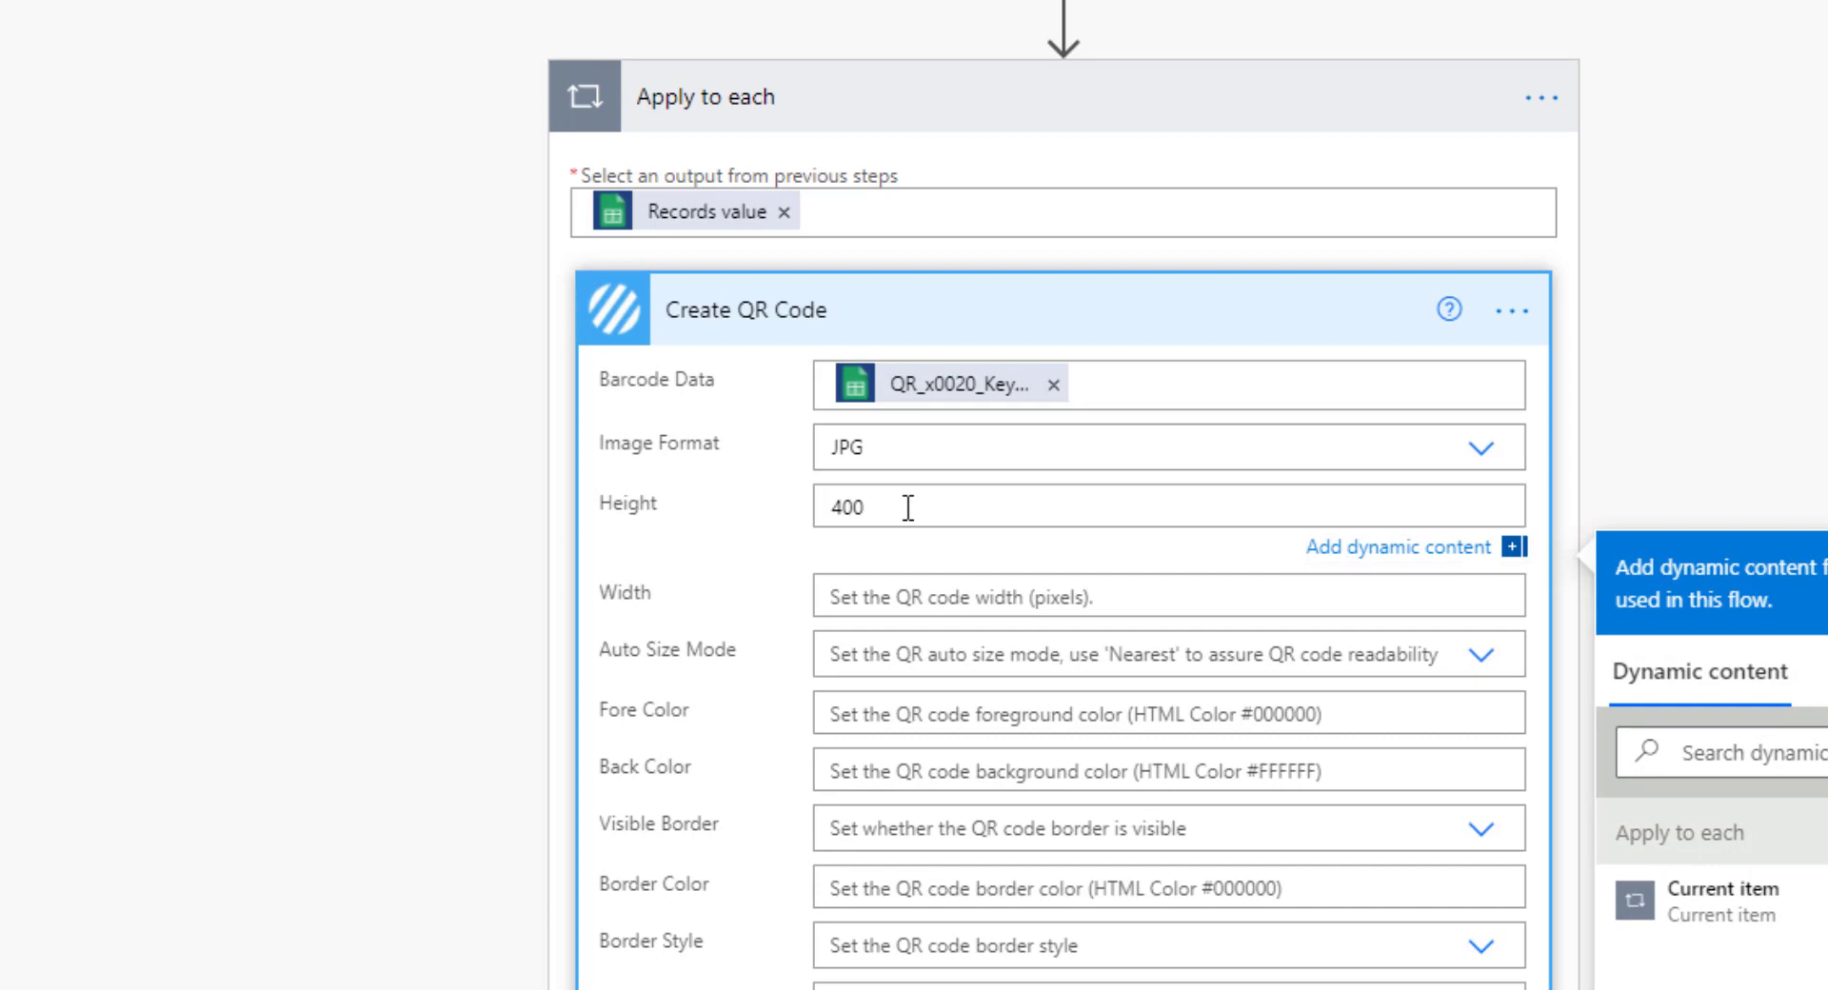
left_click(910, 598)
type("400")
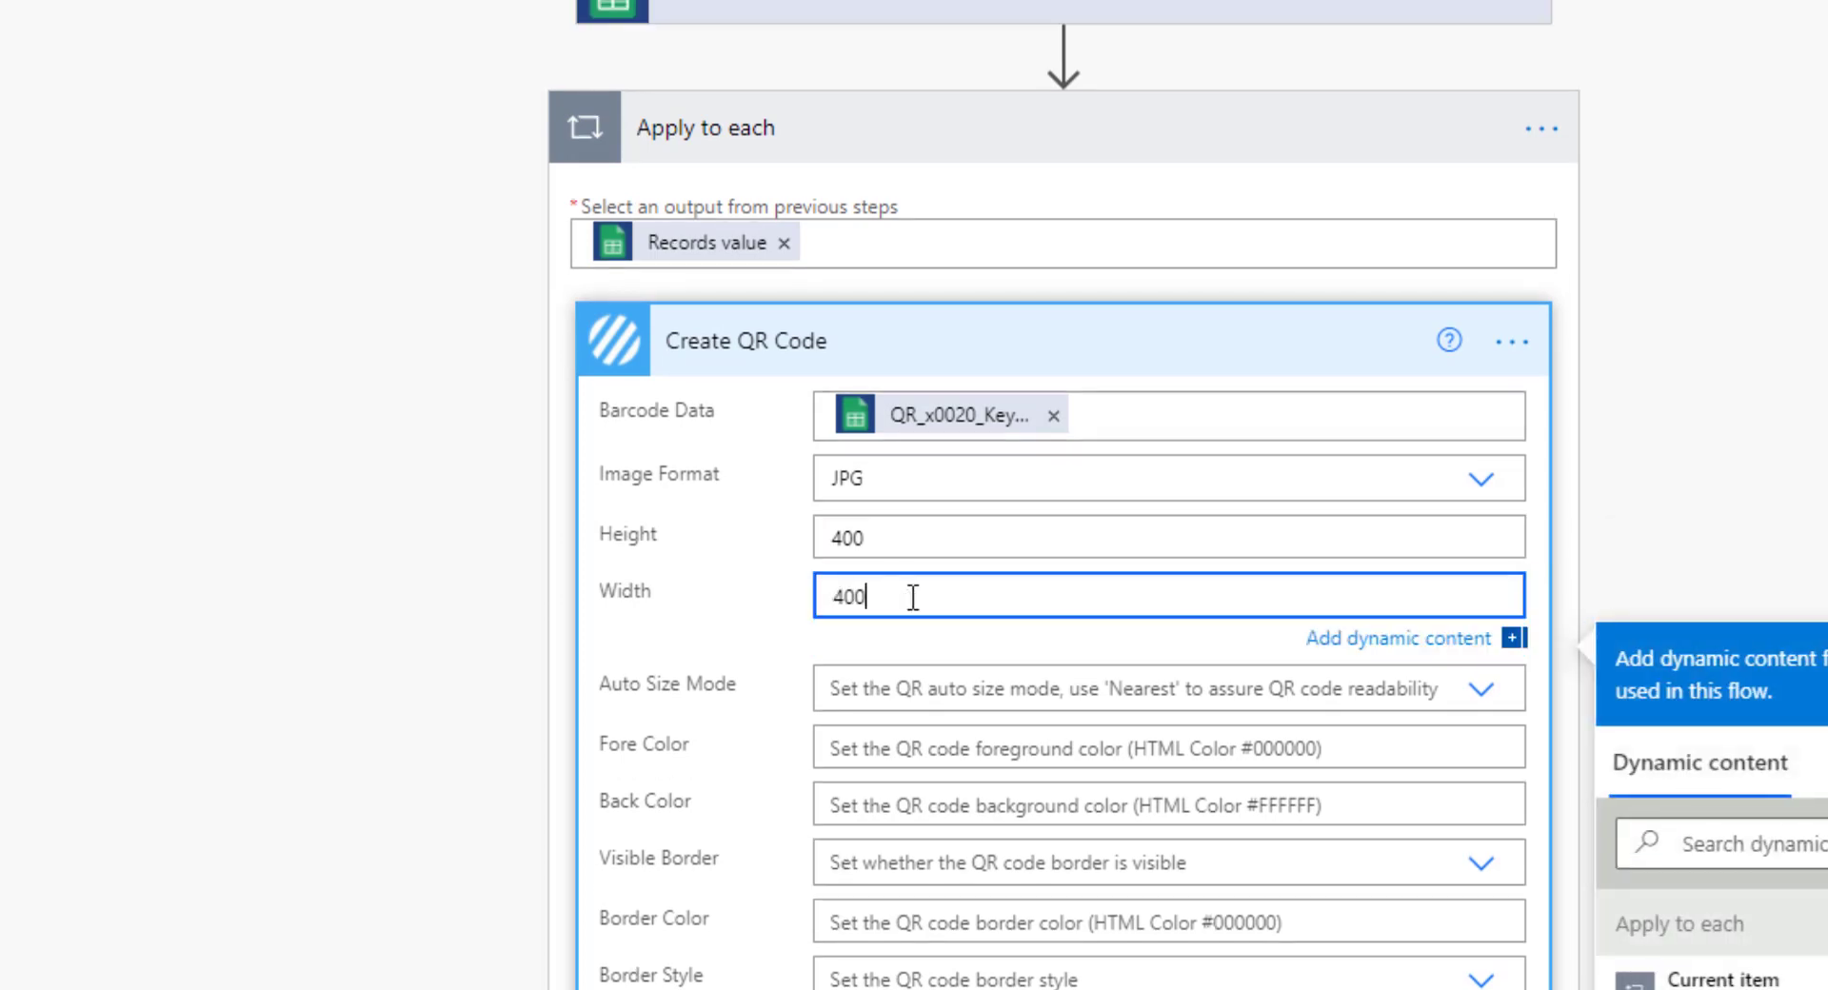
Step: Add the Google Drive Create file action after Create QR Code inside the Apply to each loop
scroll(1450, 324, "down", 4)
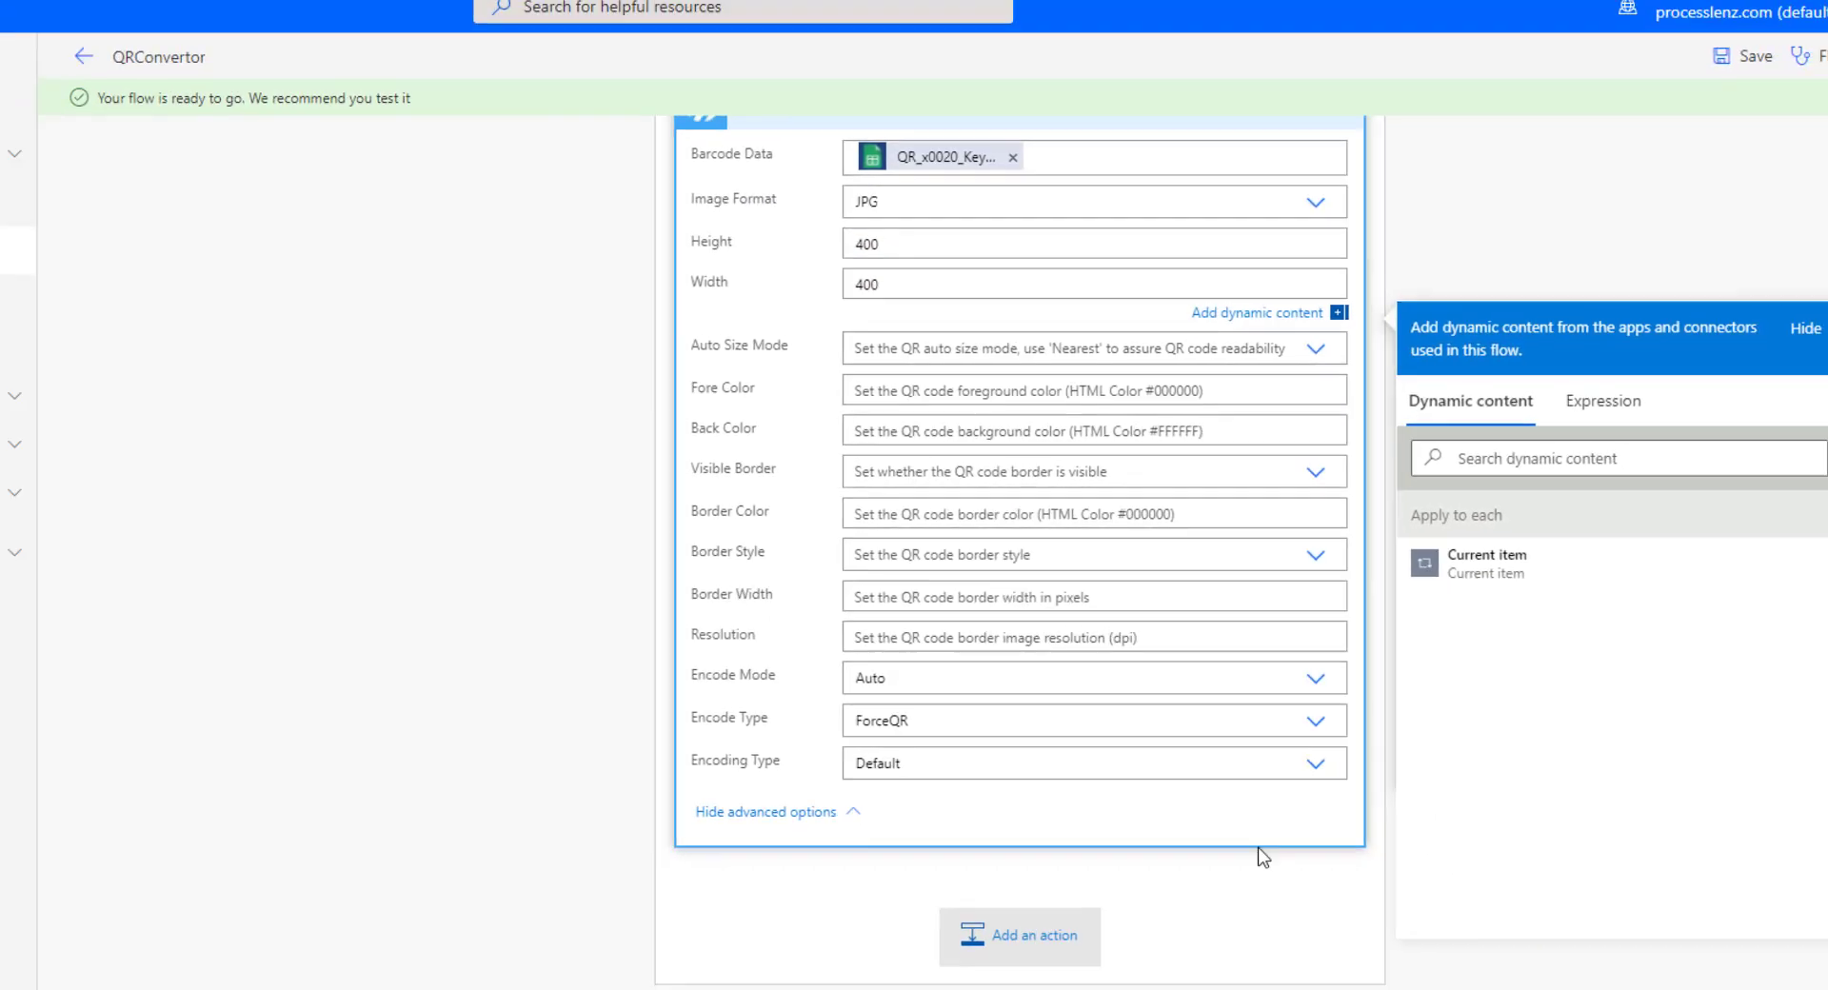
left_click(1020, 943)
scroll(920, 290, "up", 4)
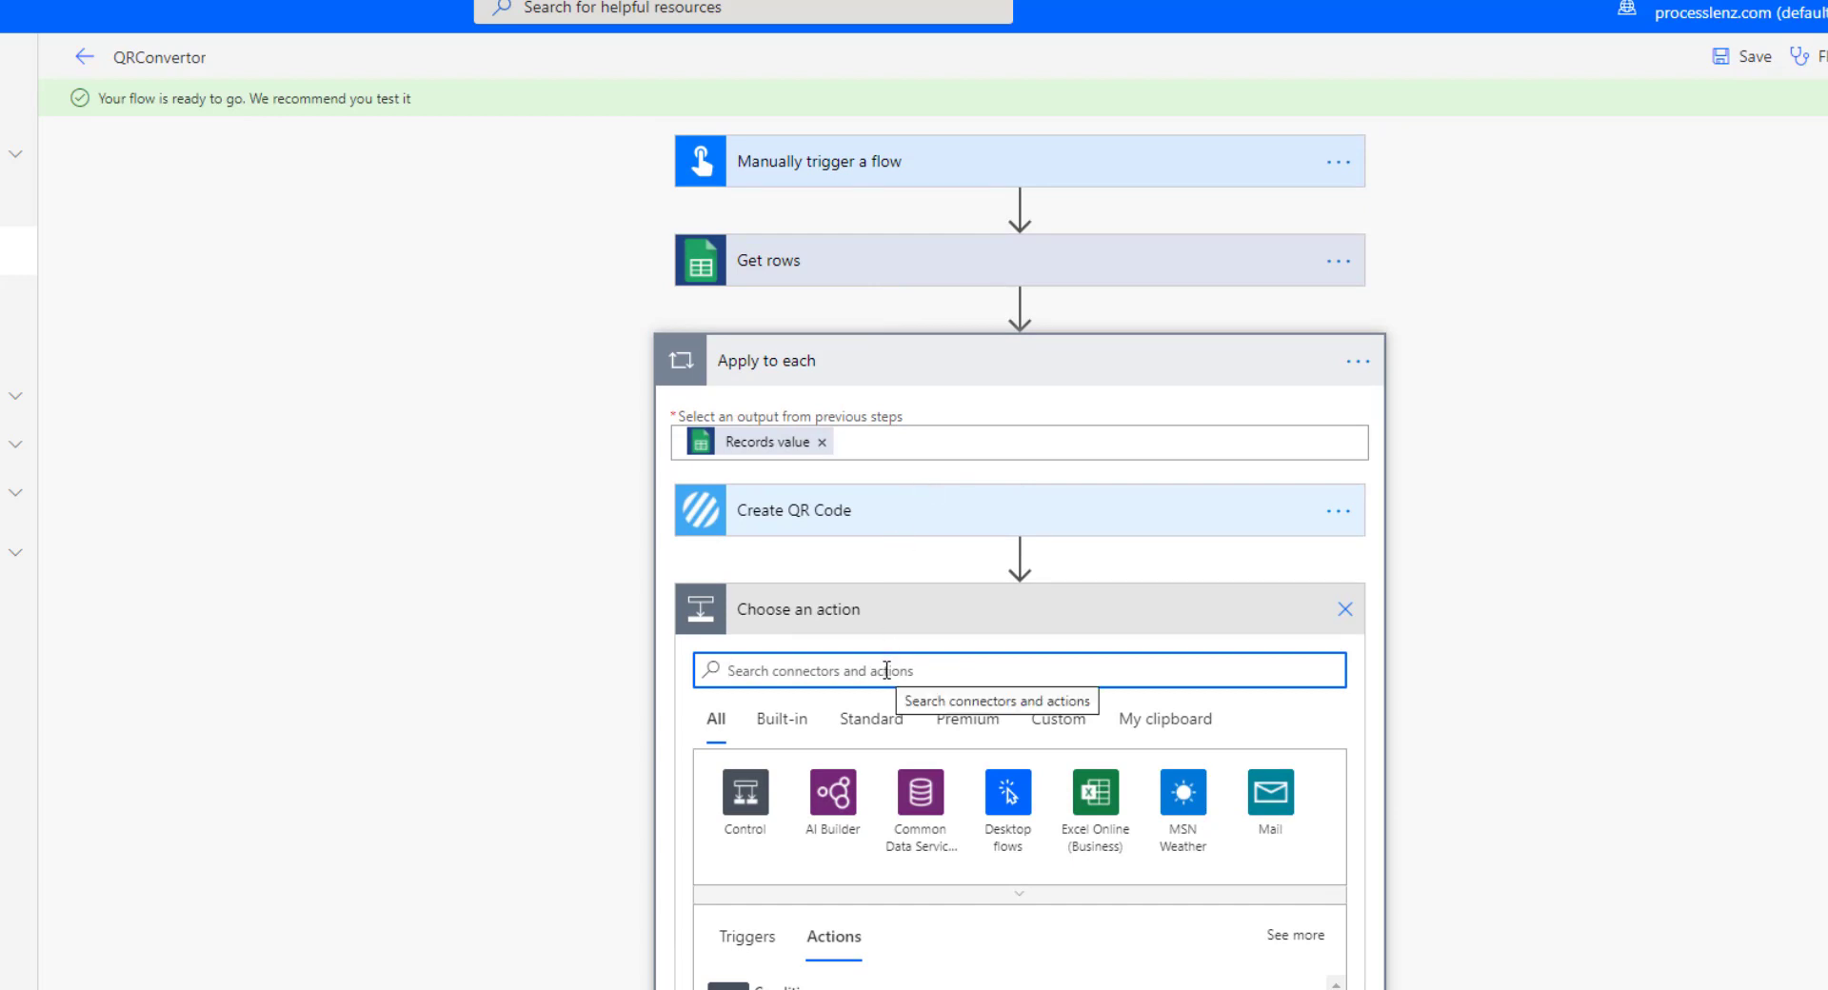
type("drive")
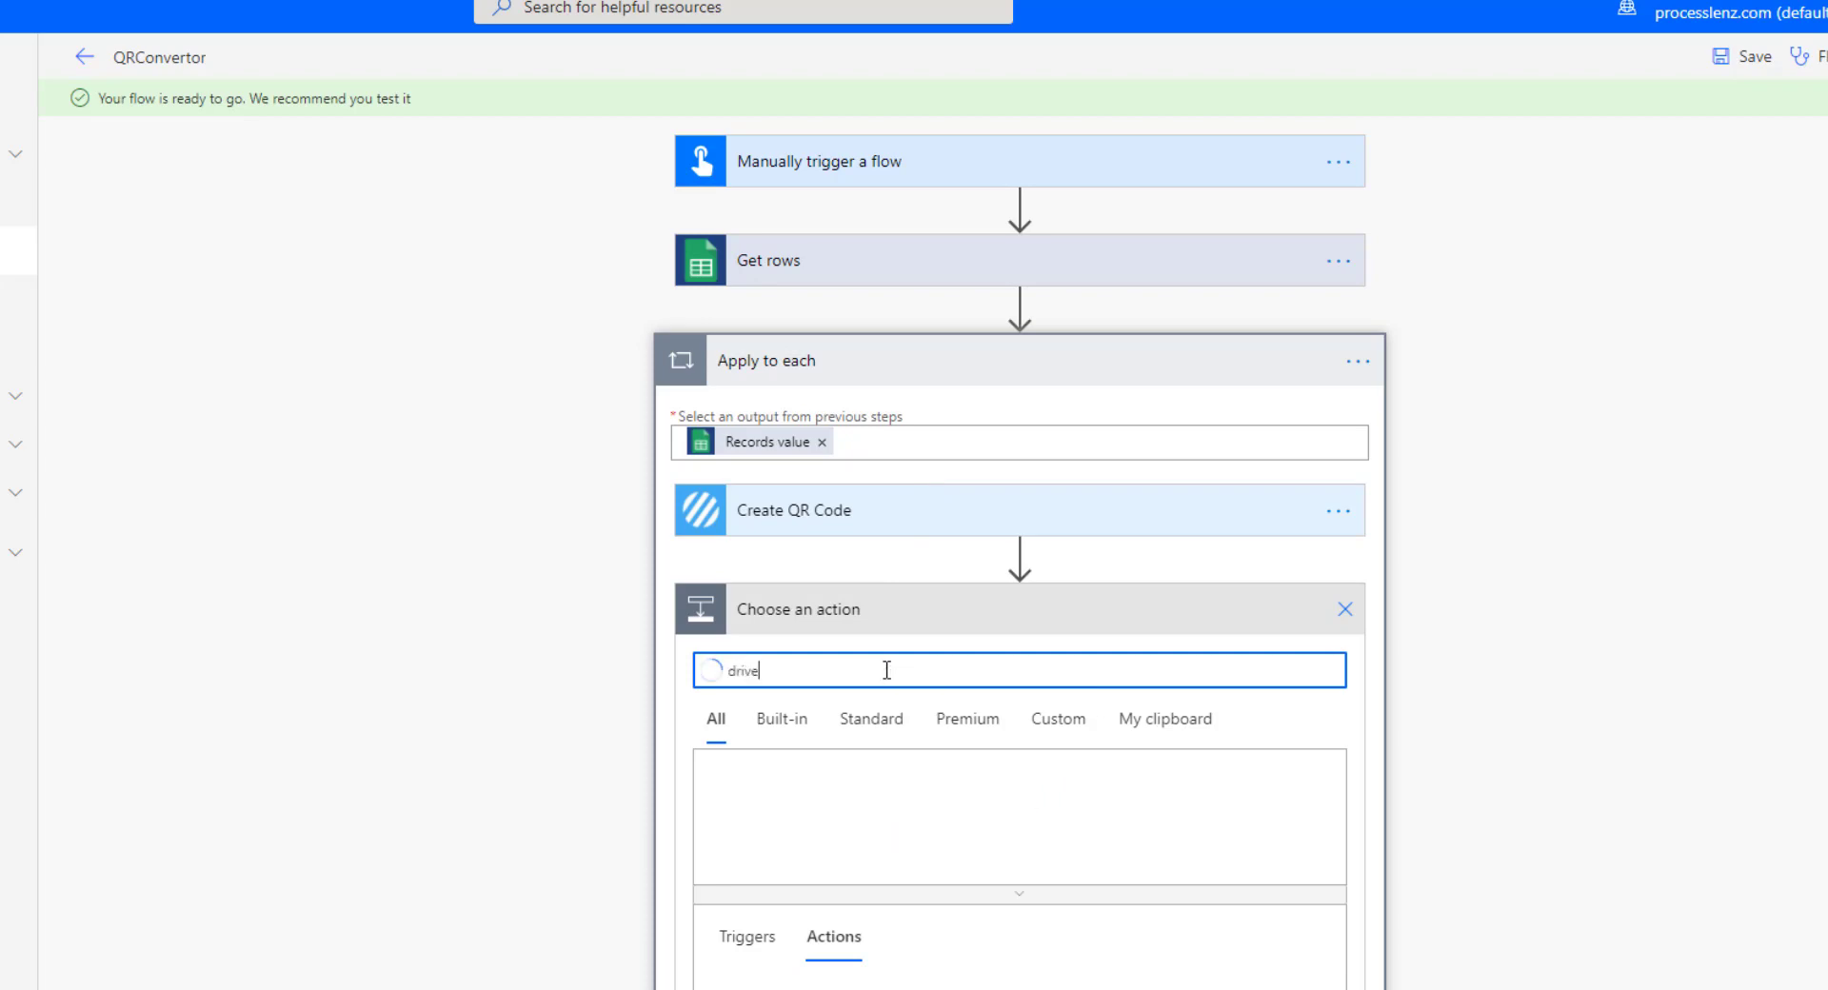
scroll(783, 751, "down", 2)
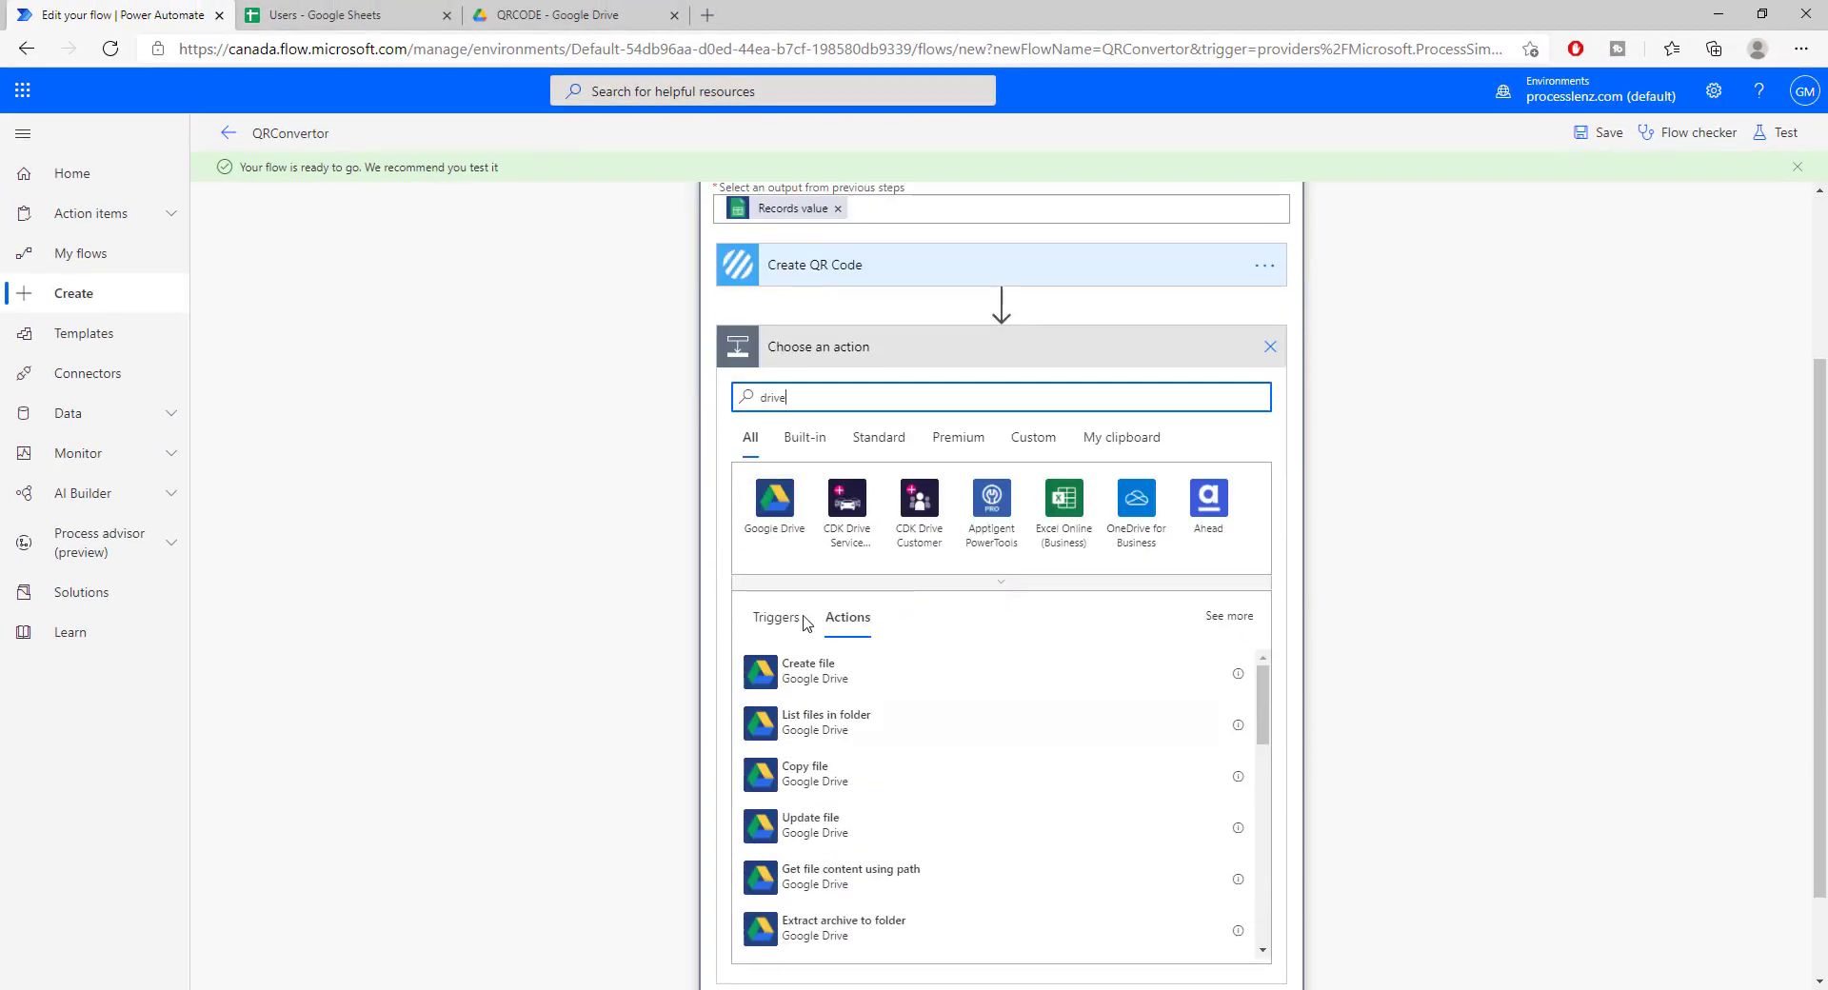
left_click(874, 680)
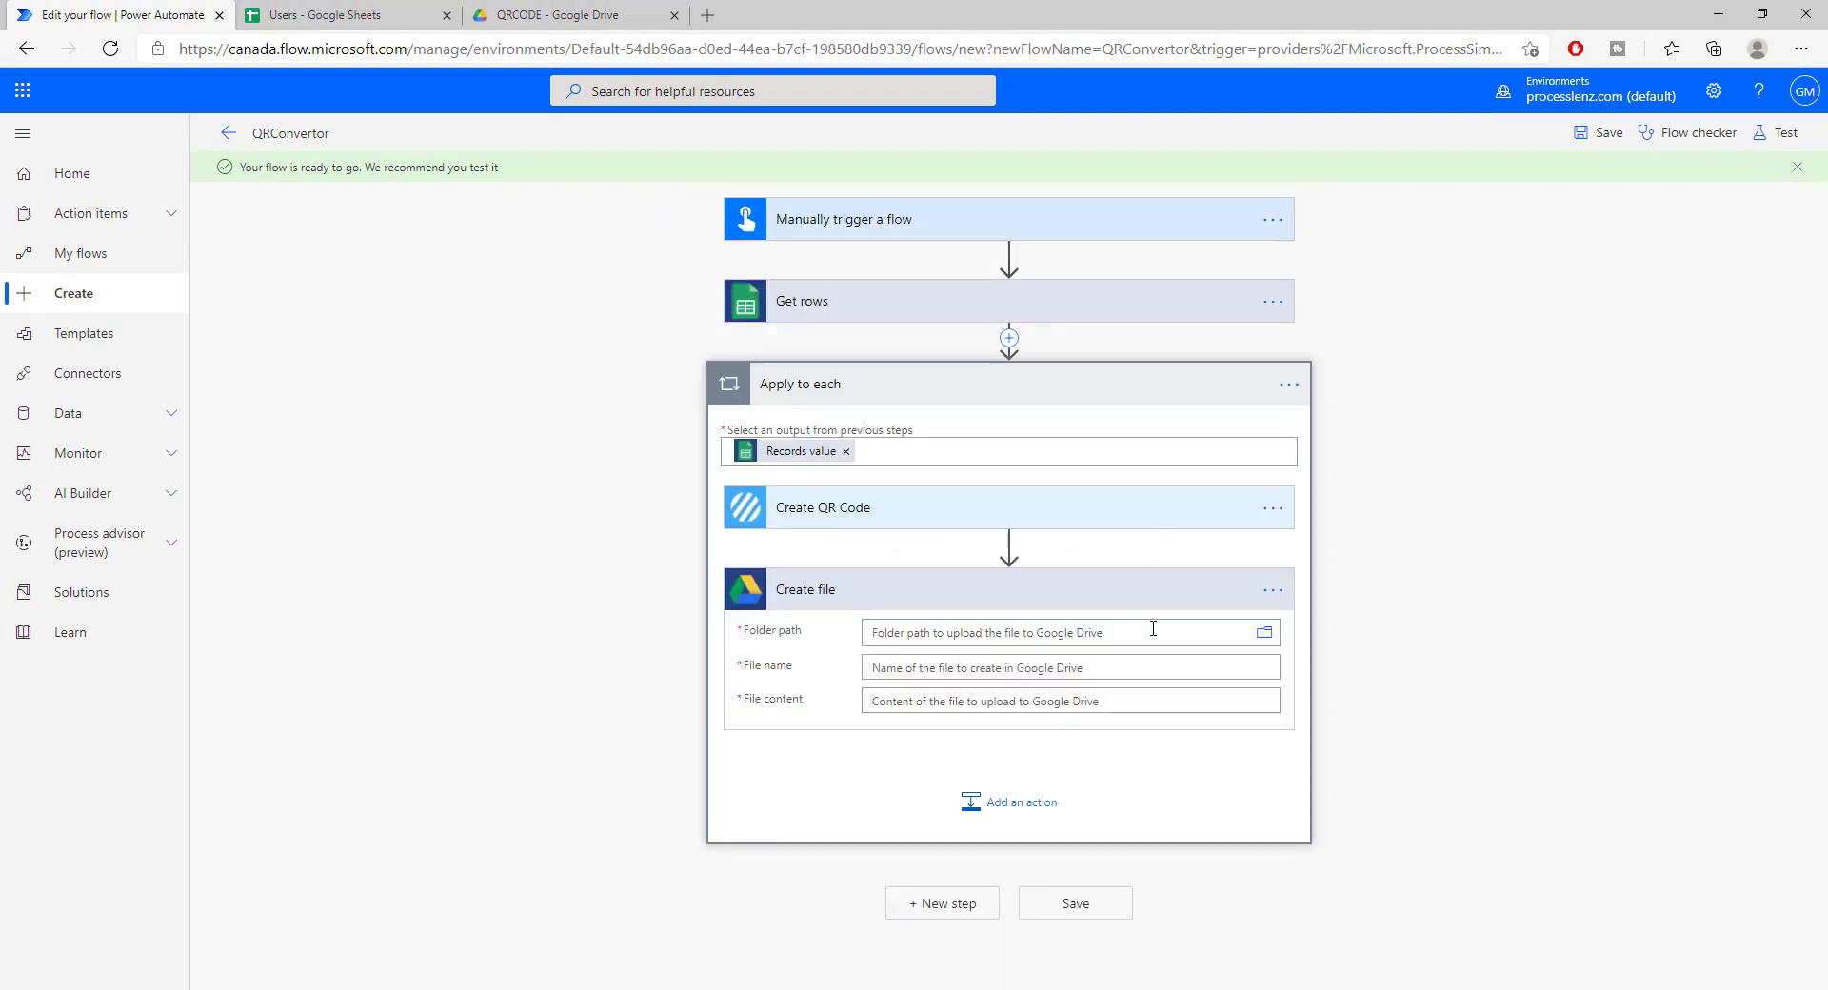
Step: Set the Create file folder path to /PowerAutomate/QRCODE by browsing Google Drive
left_click(1266, 634)
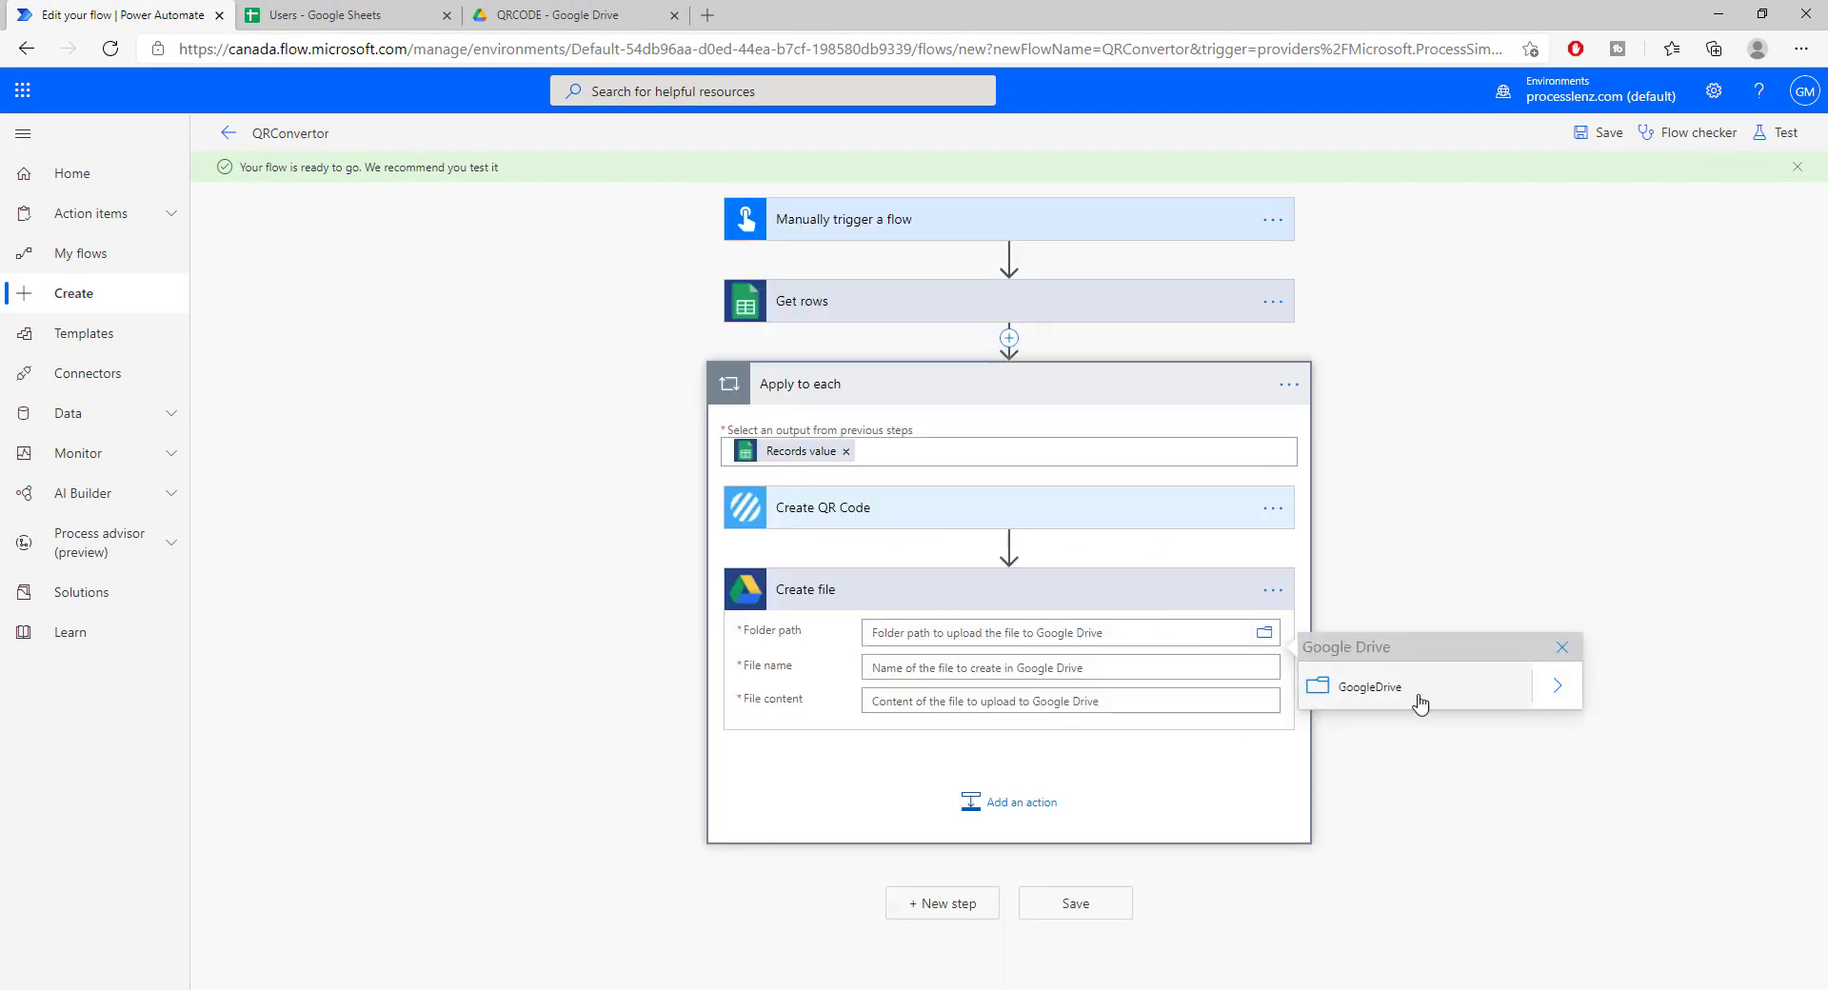
left_click(1559, 687)
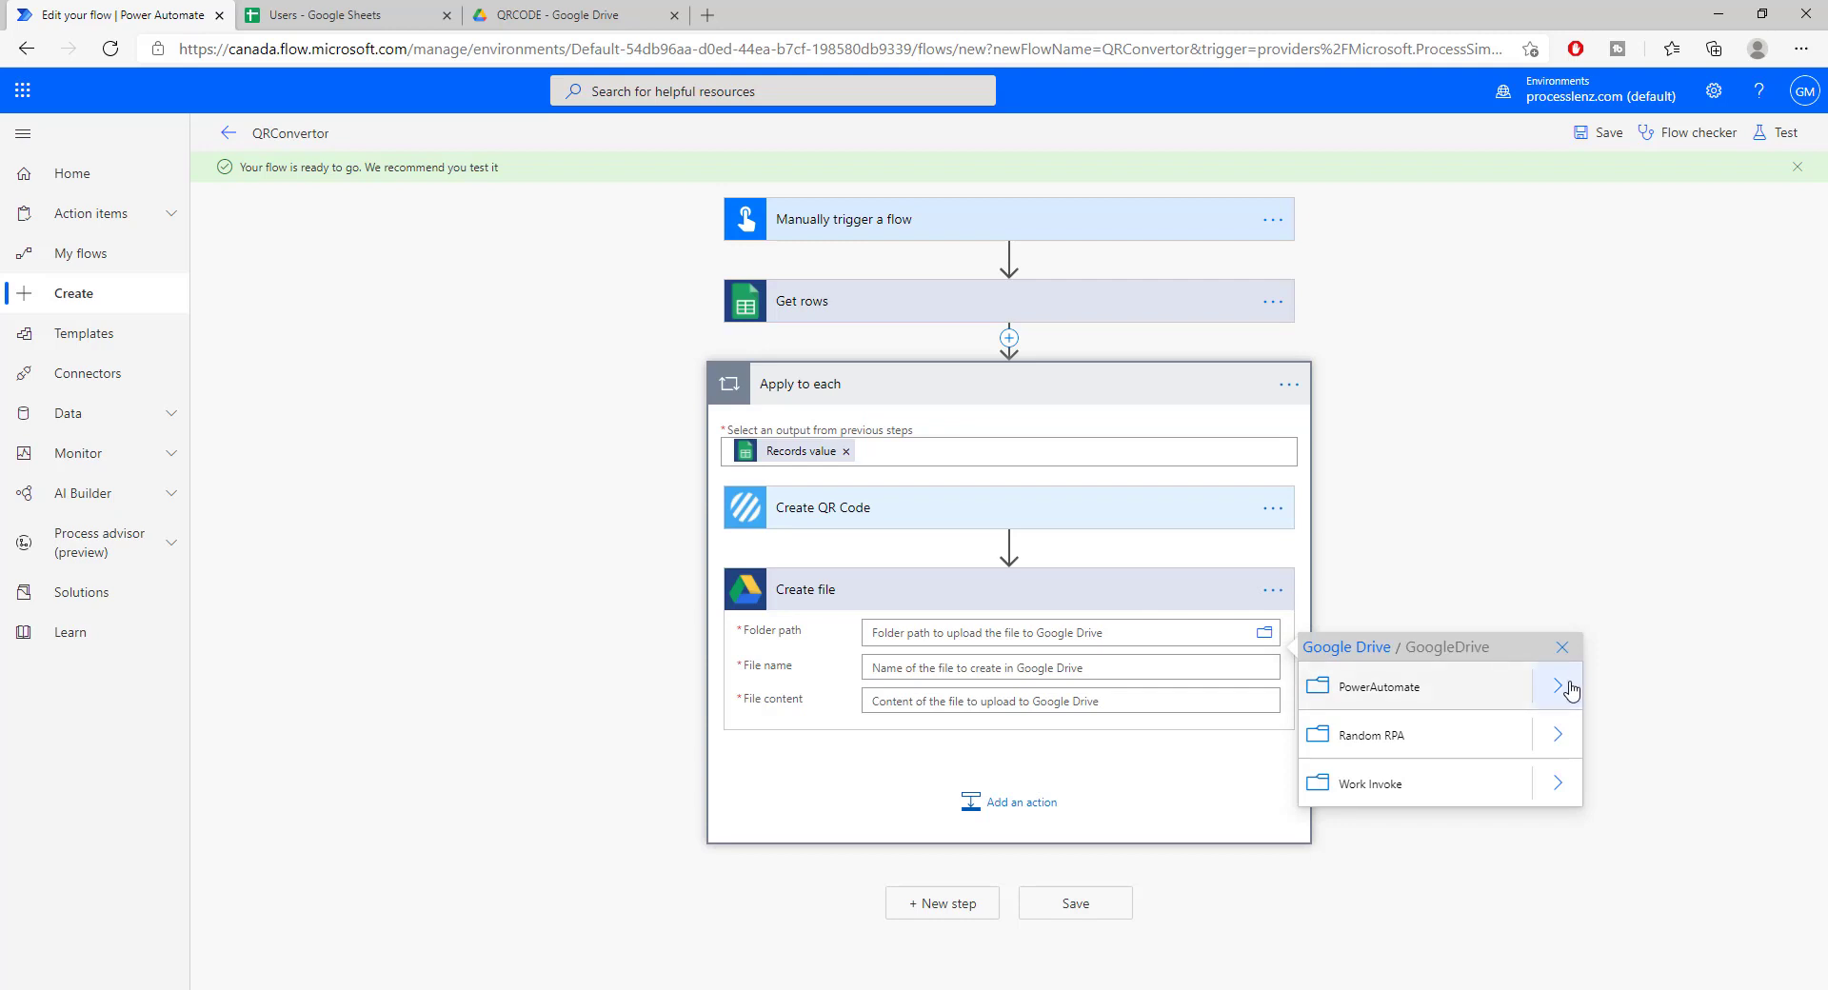
left_click(1559, 687)
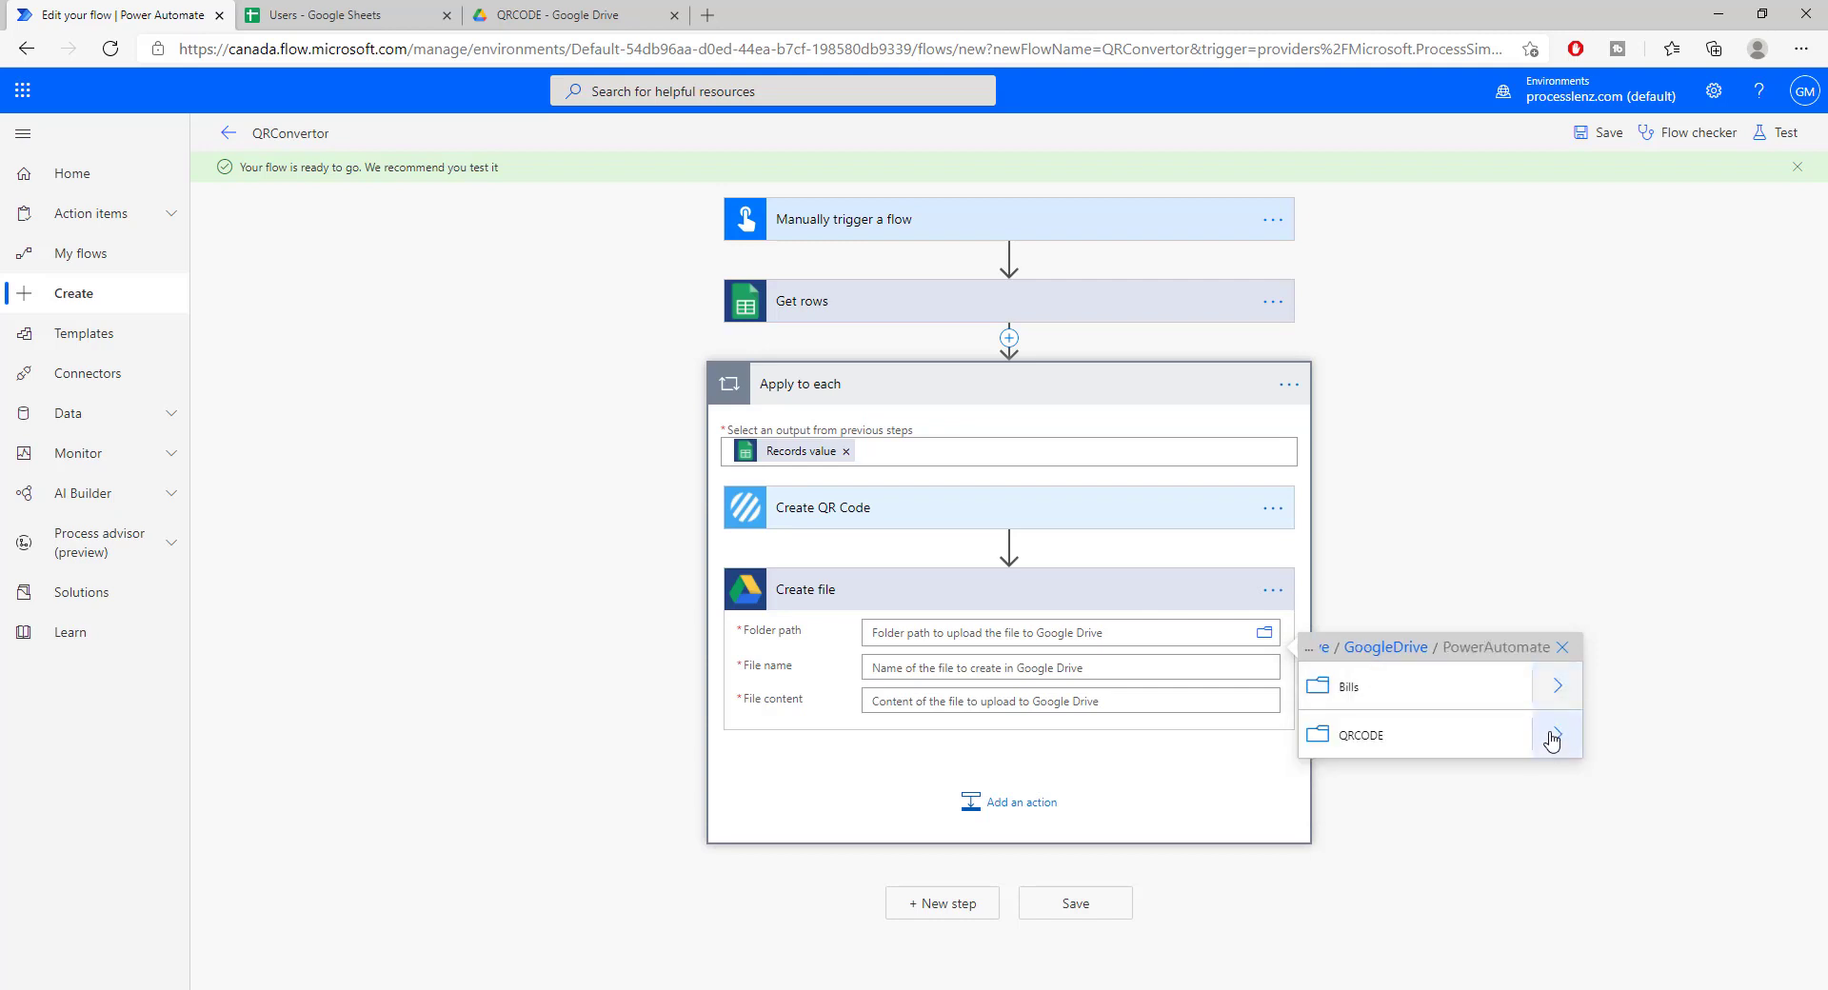
left_click(1559, 734)
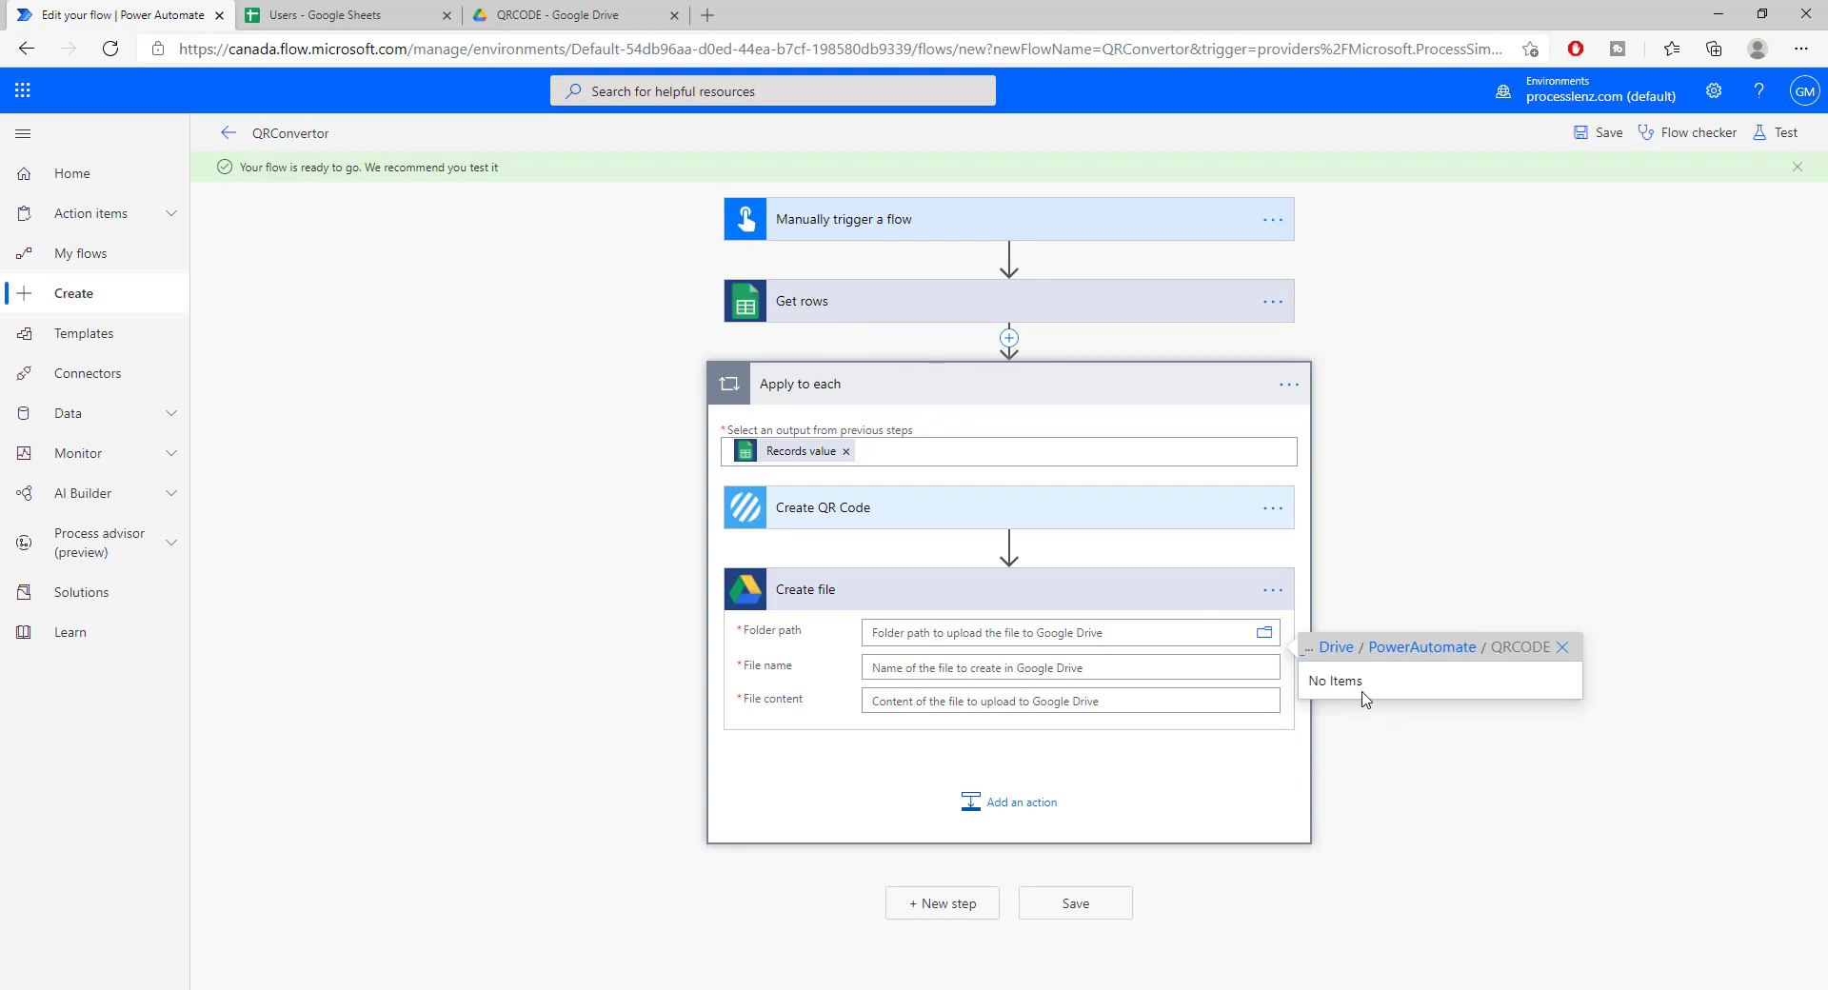
left_click(1445, 655)
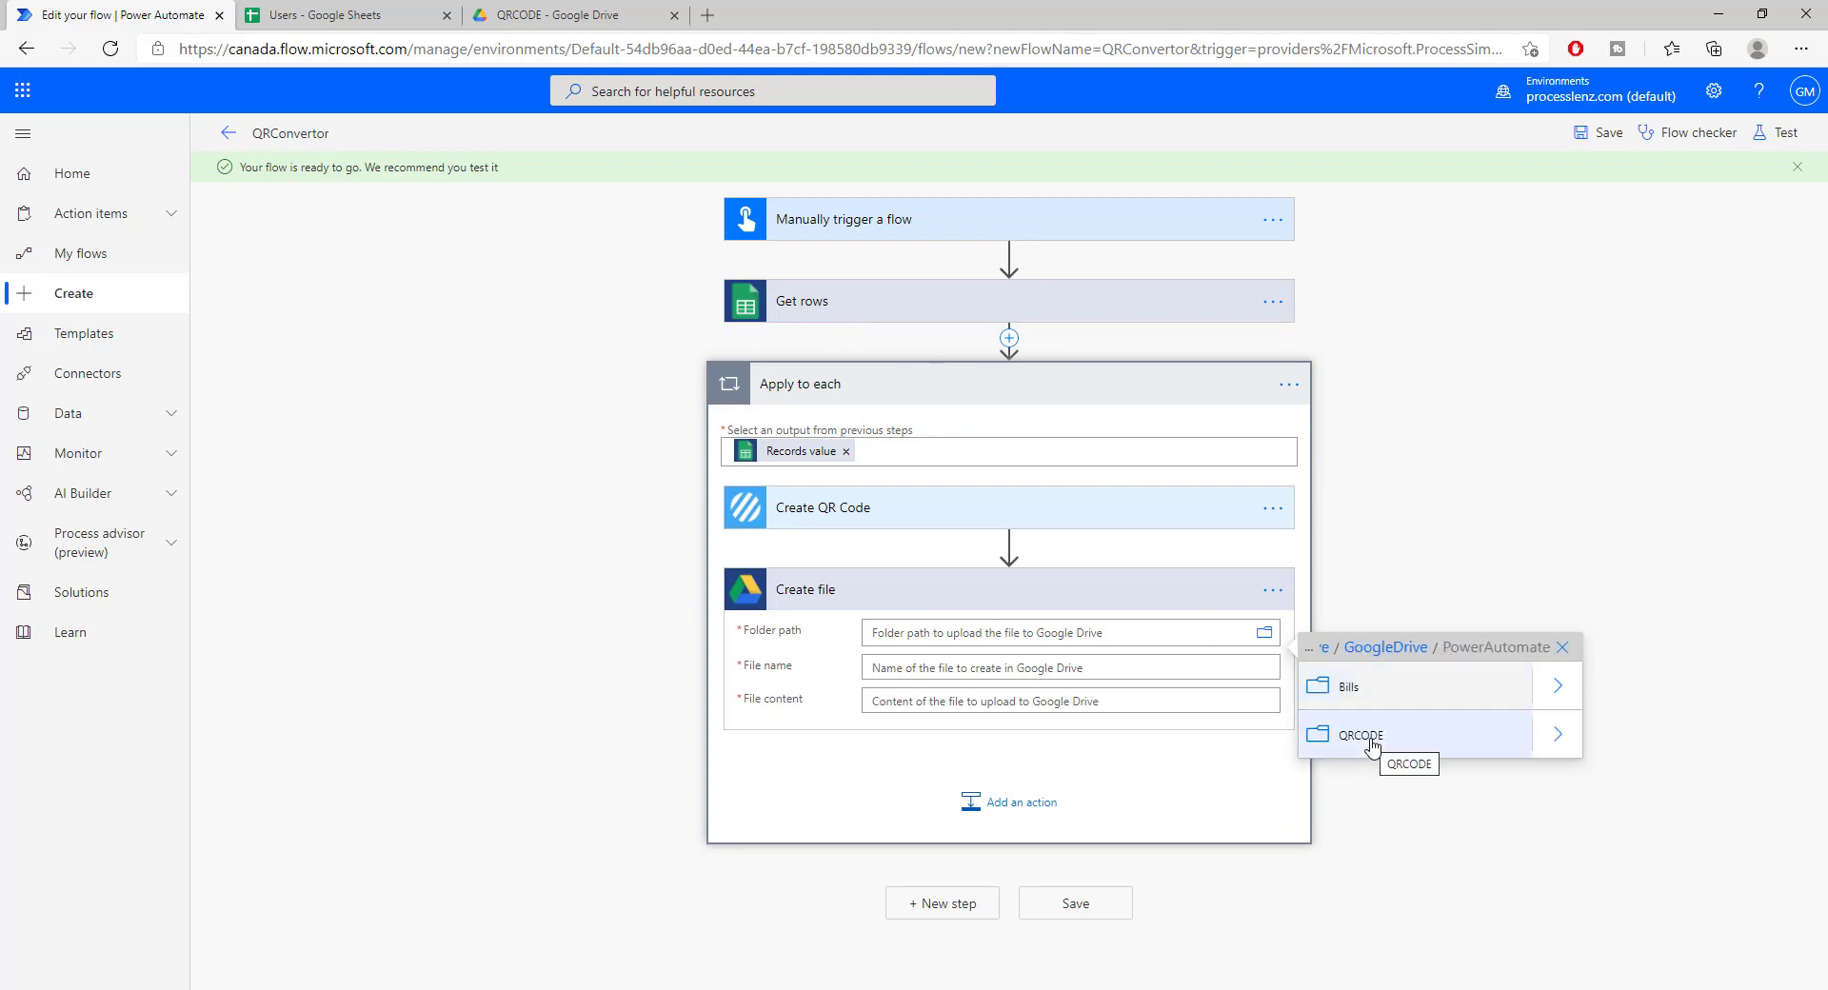
left_click(1362, 735)
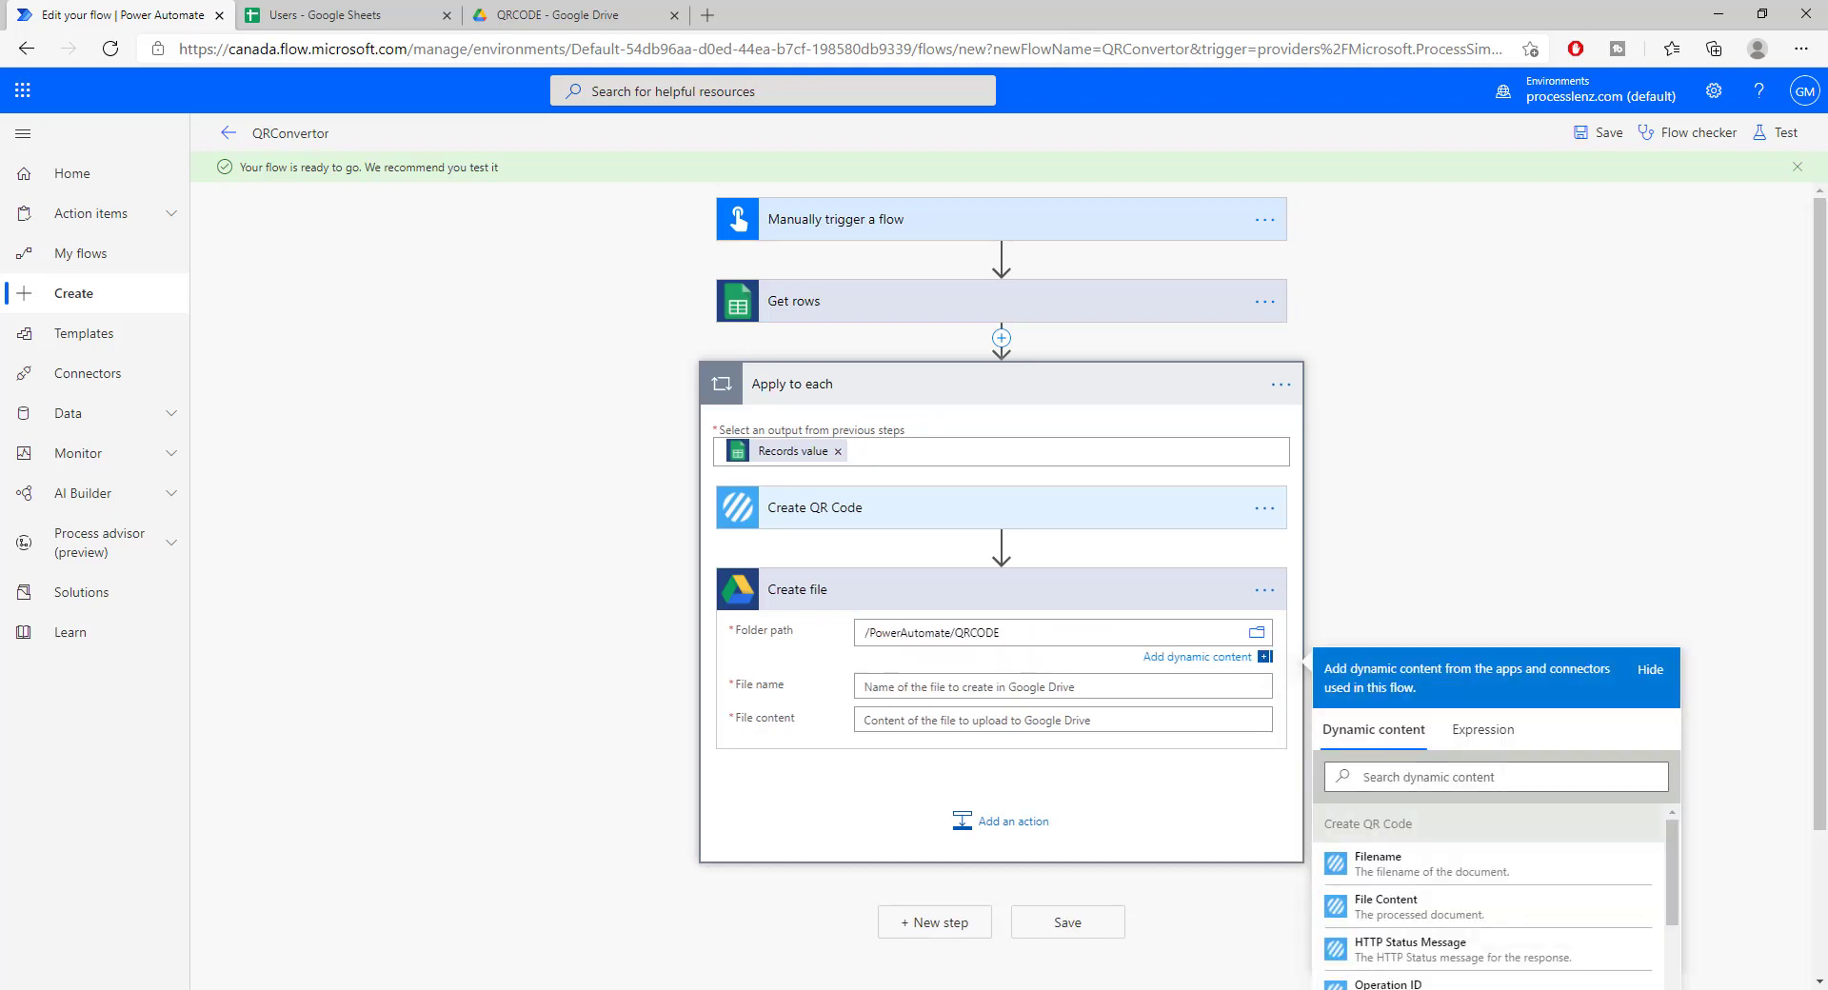
Step: Fill the new file's name with Filename and its content with File Content from Create QR Code
left_click(904, 685)
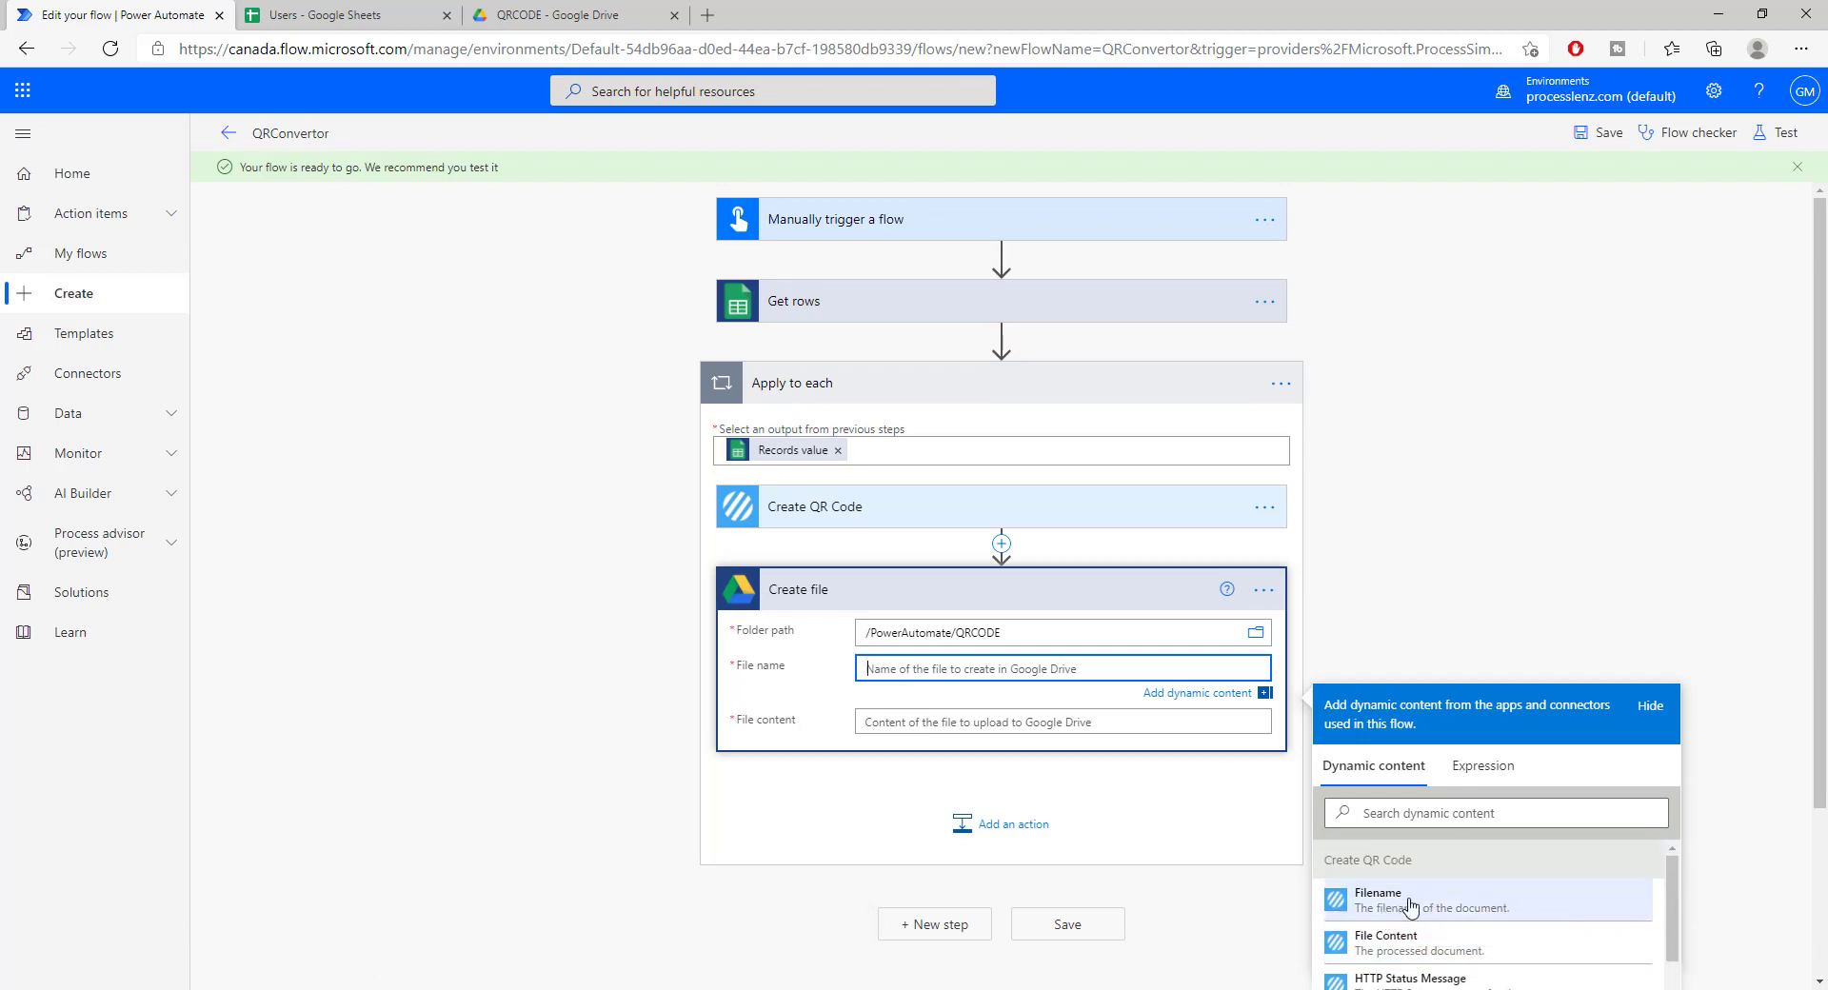
left_click(1410, 904)
key("Tab")
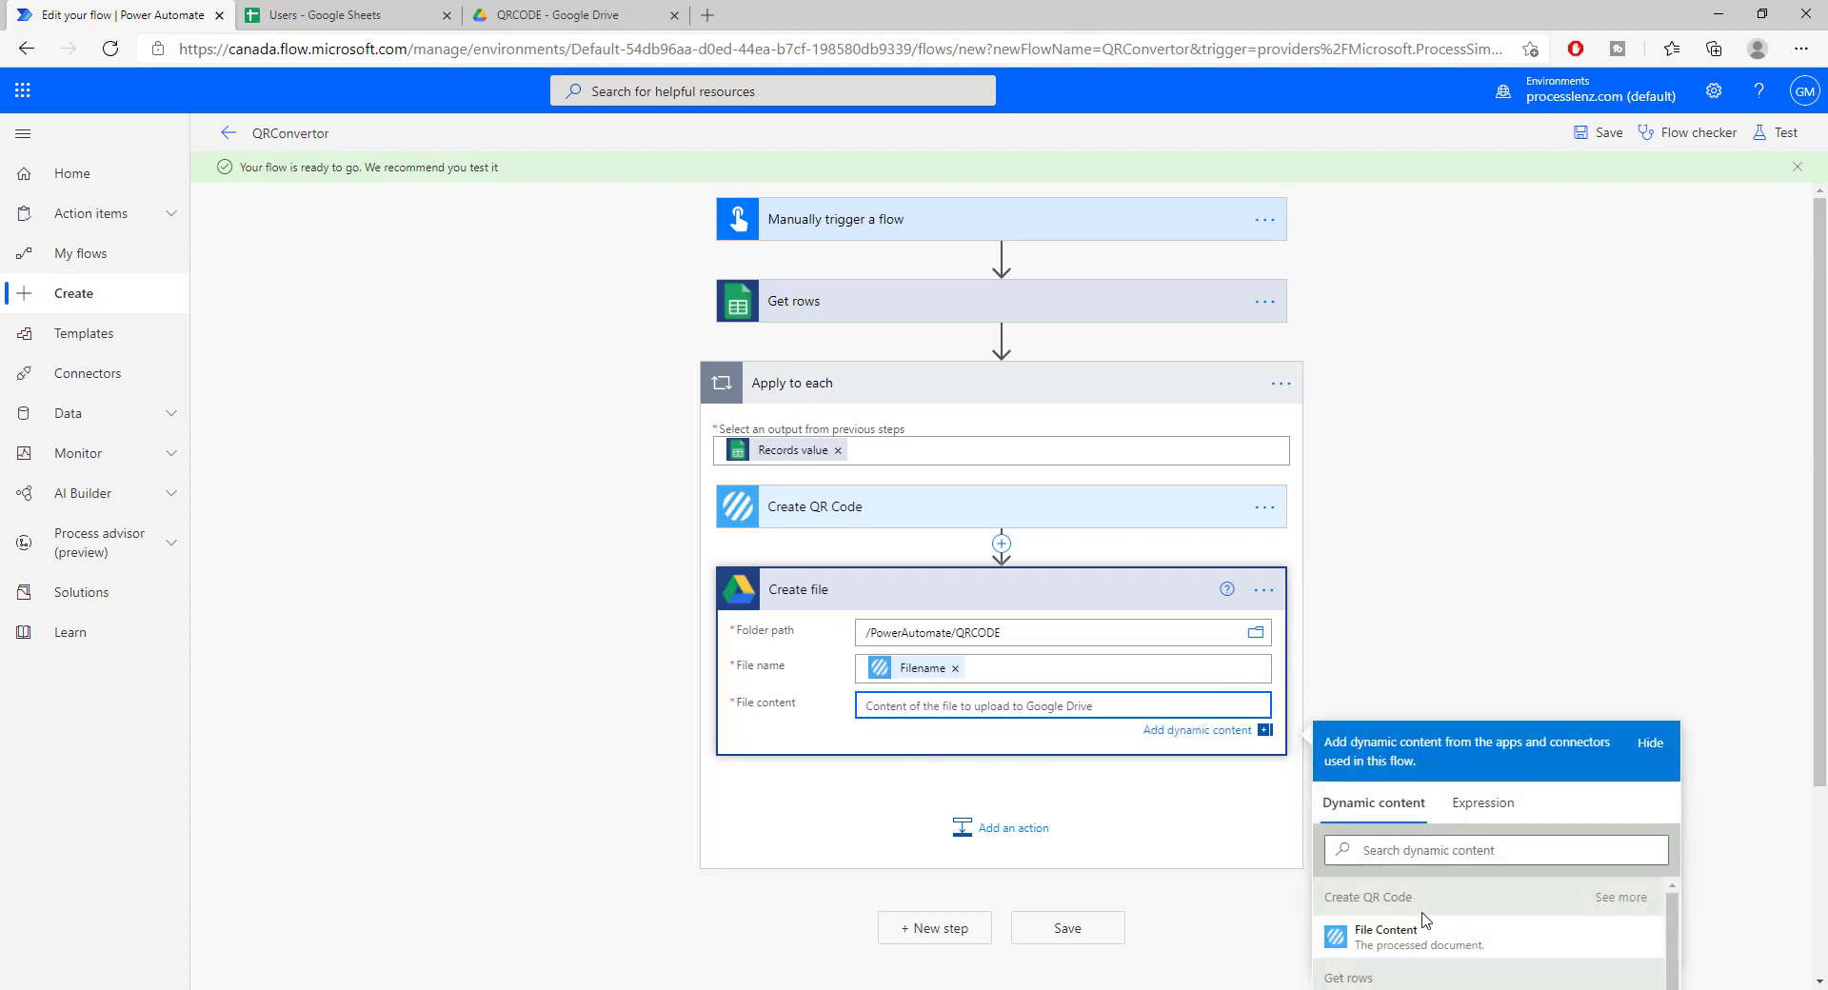
left_click(1422, 931)
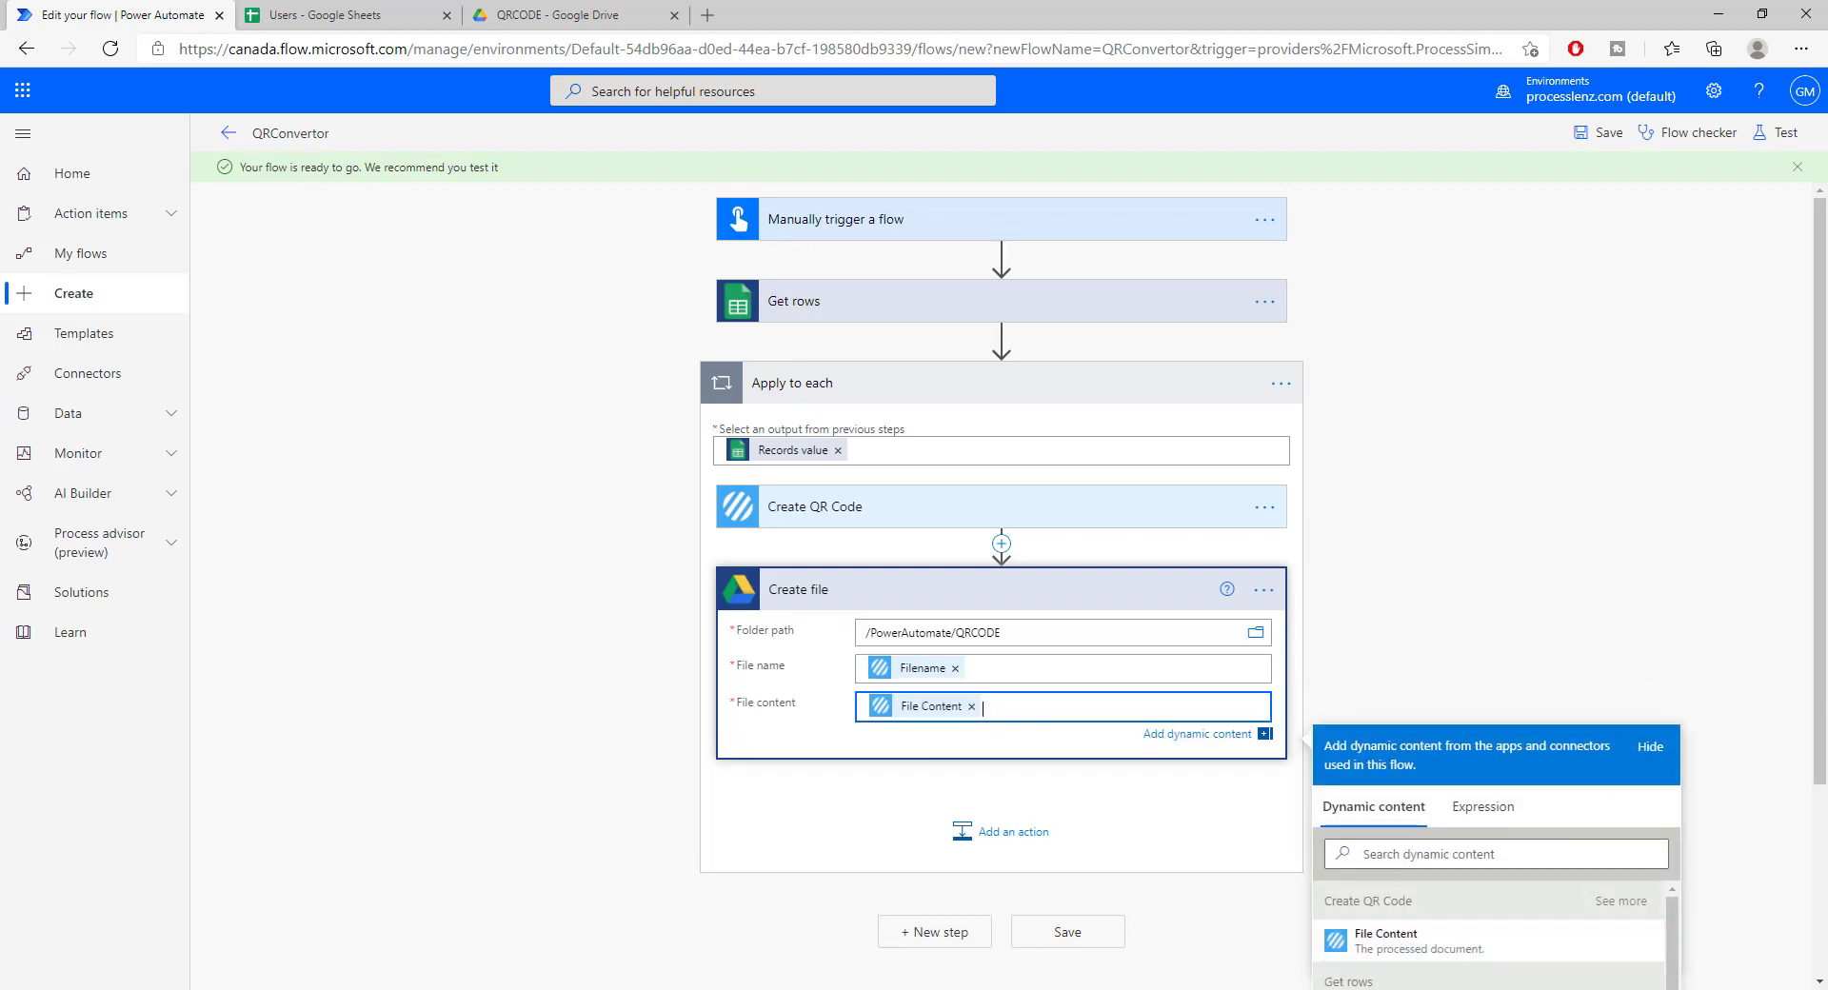
key("Tab")
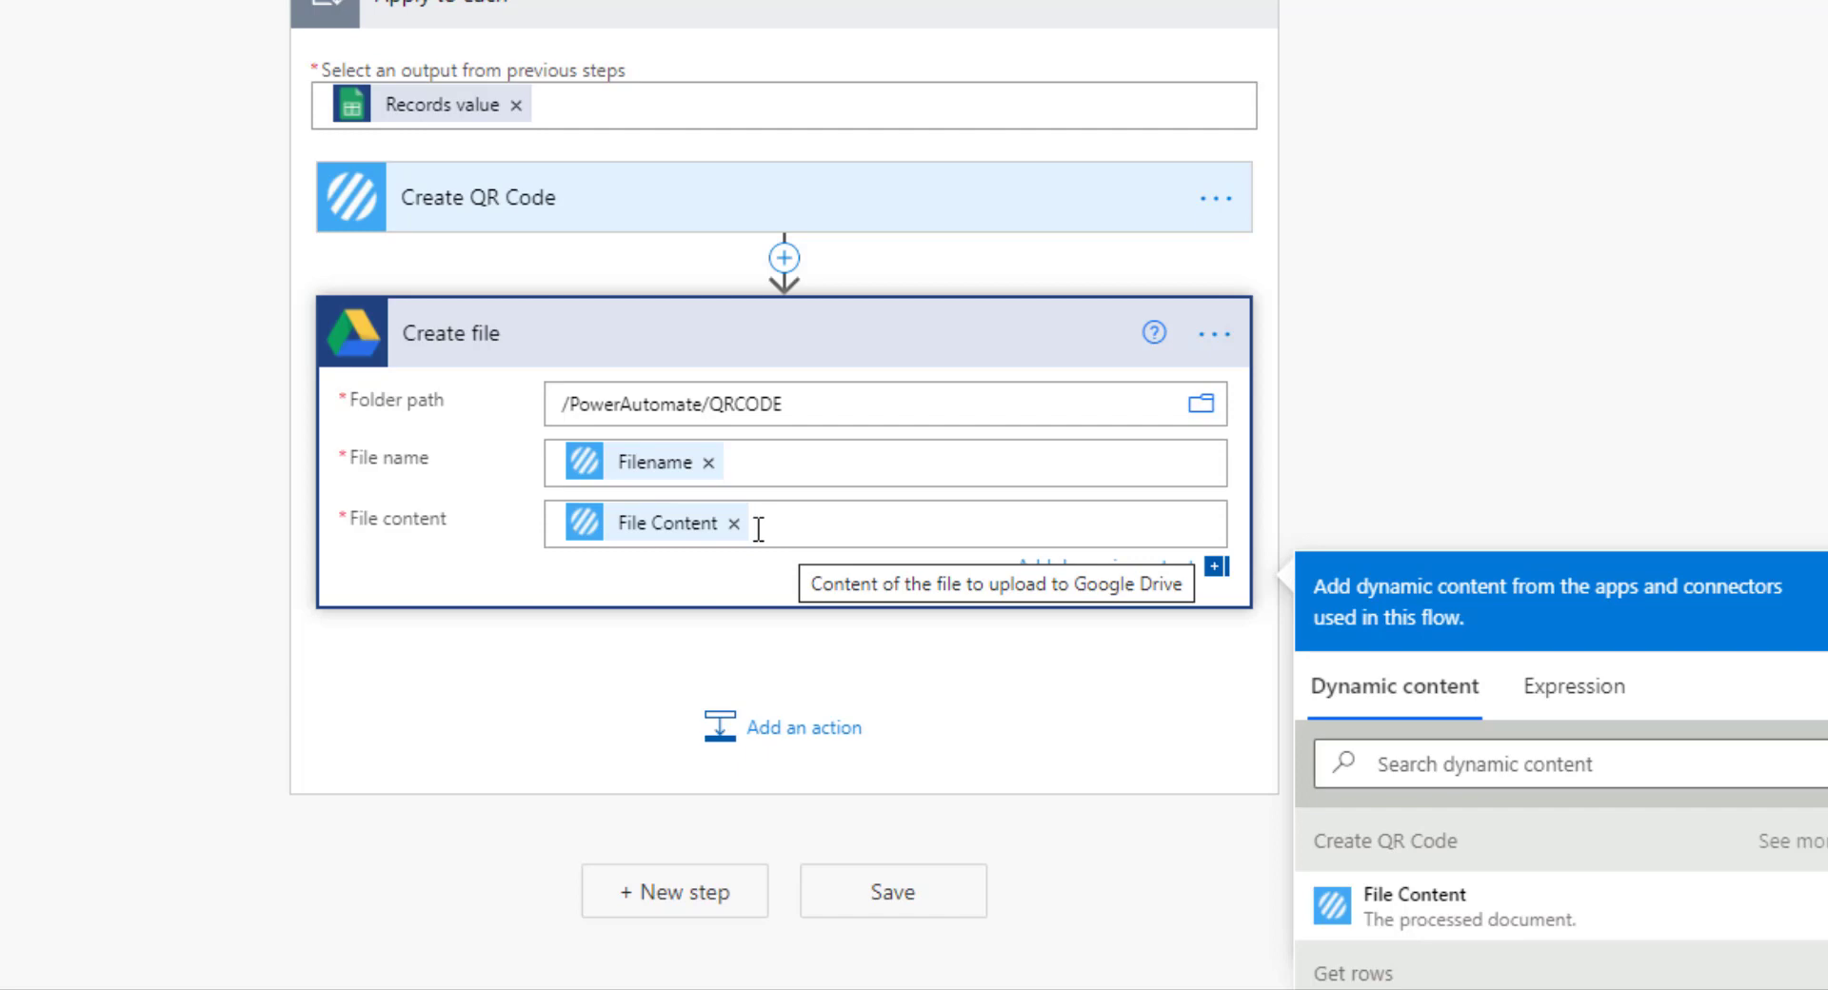
scroll(759, 529, "down", 4)
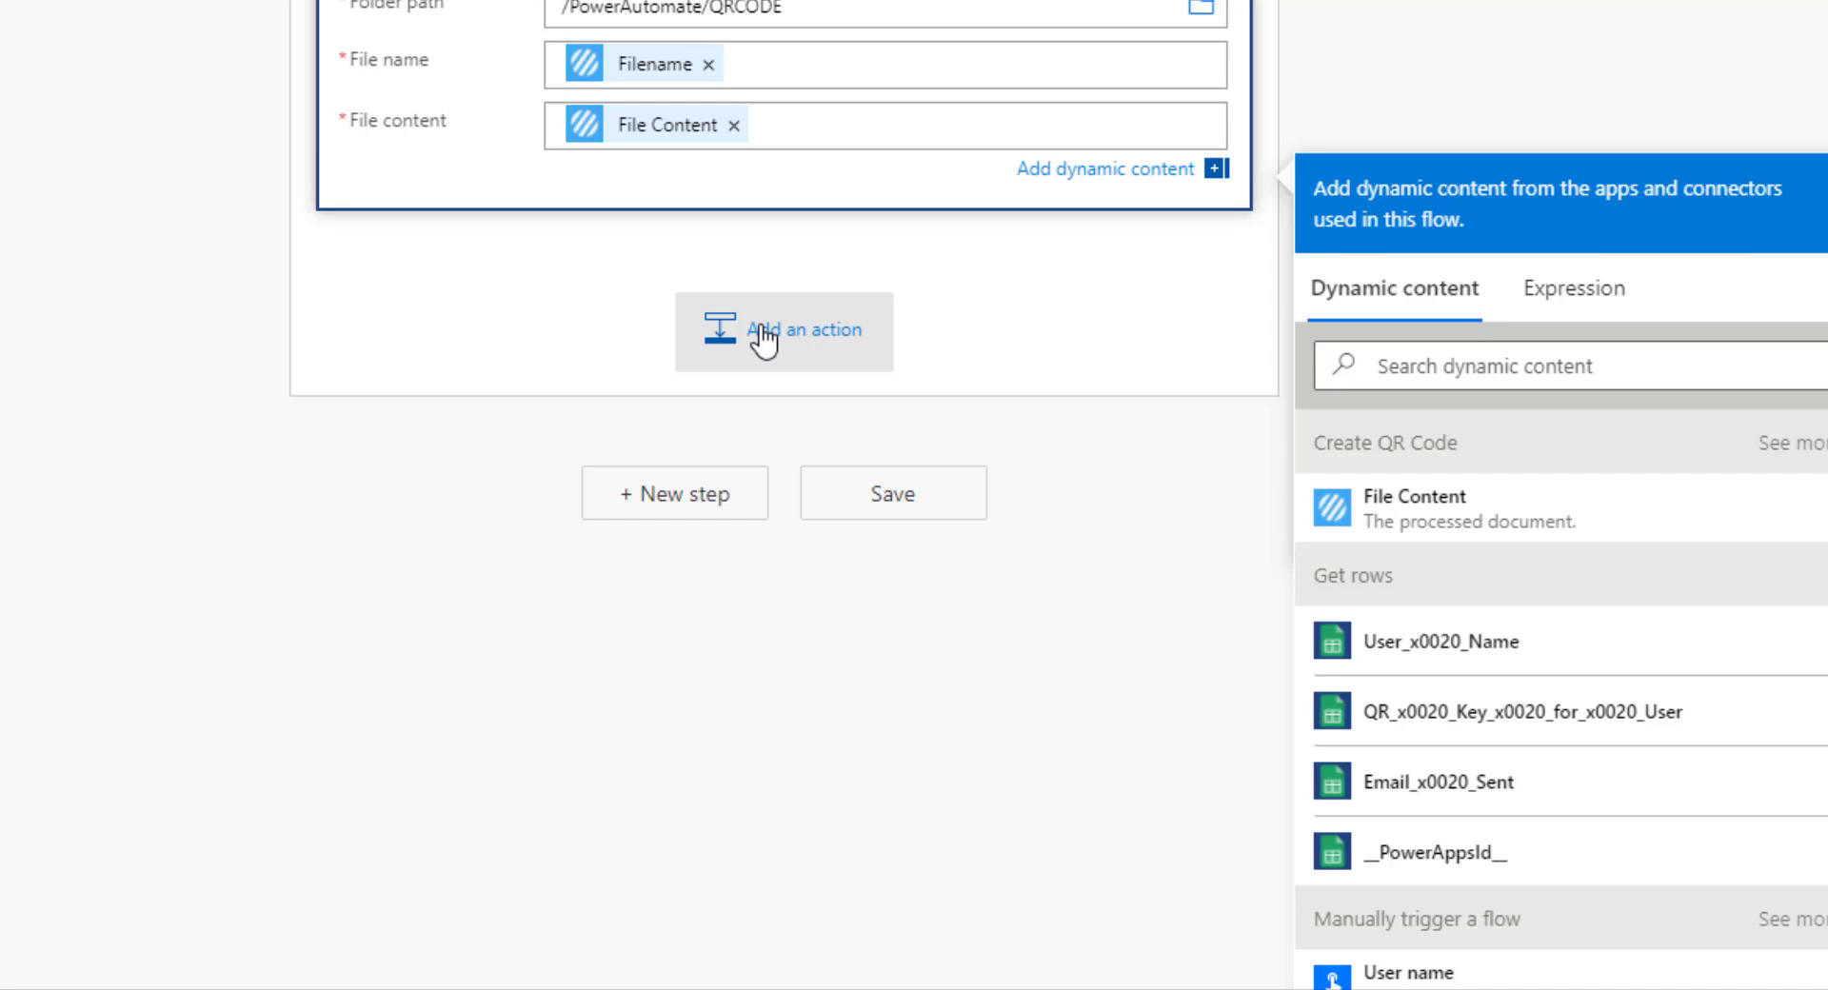
left_click(1451, 369)
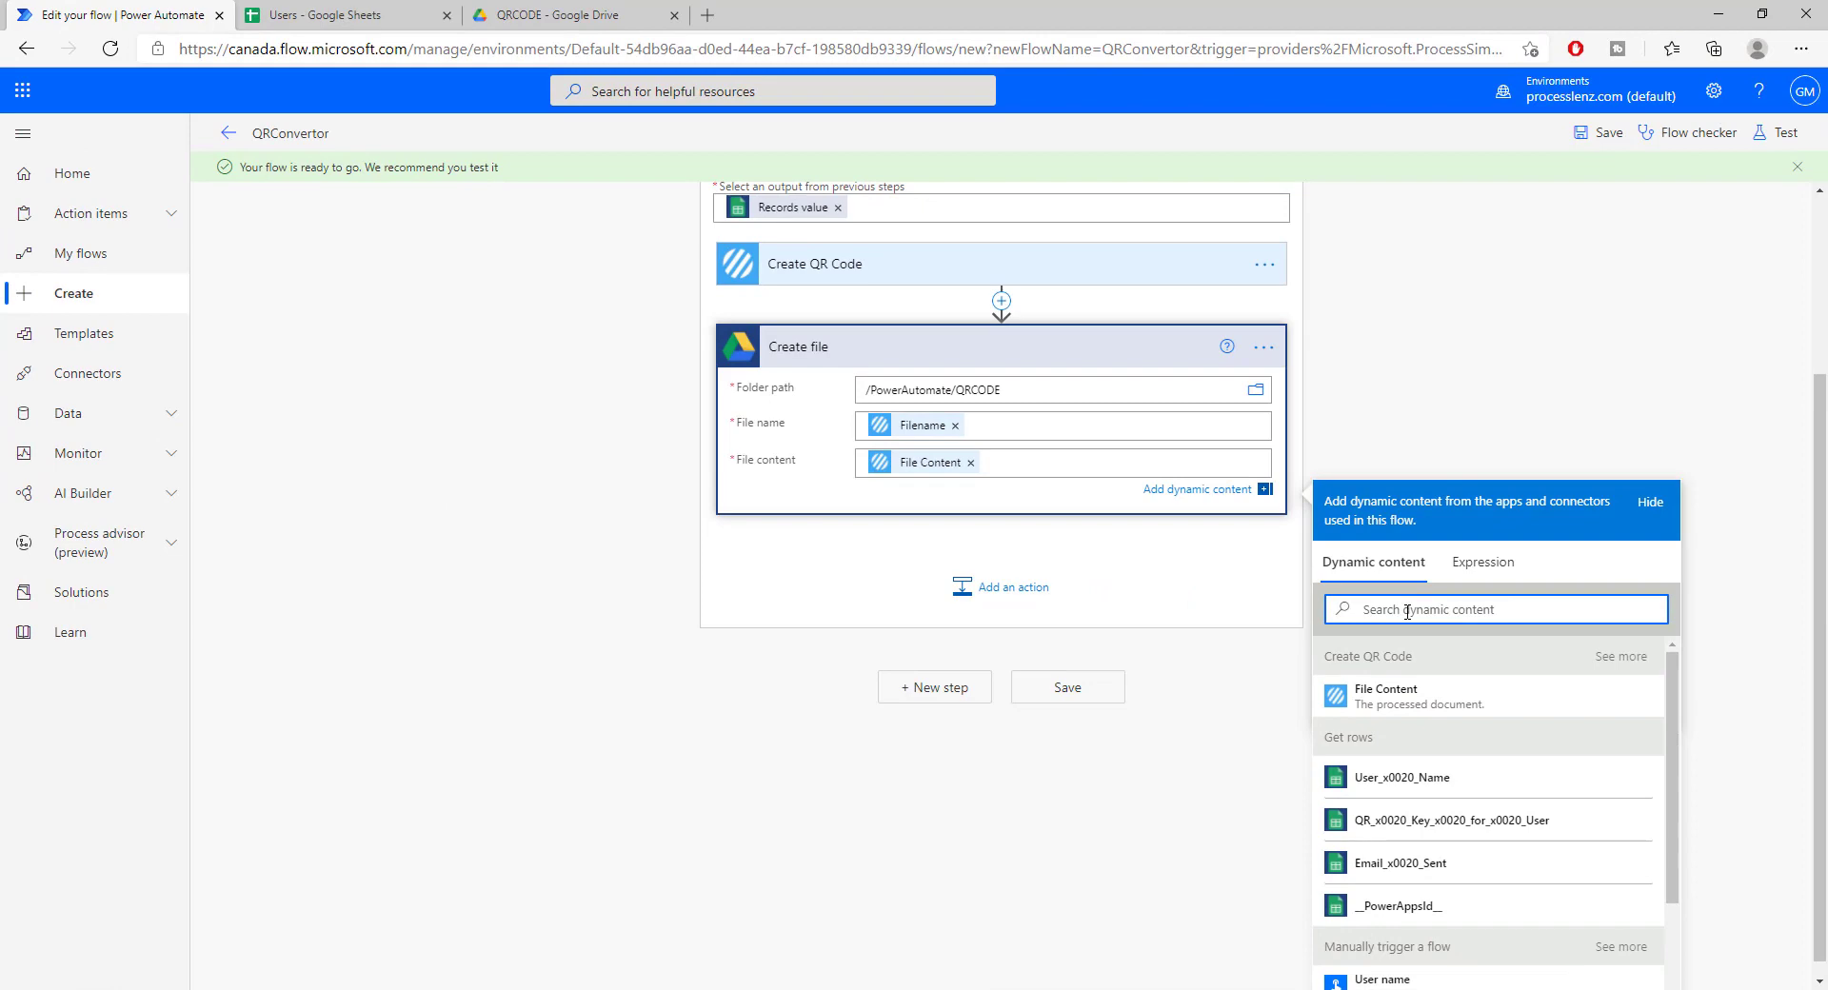
type("drive")
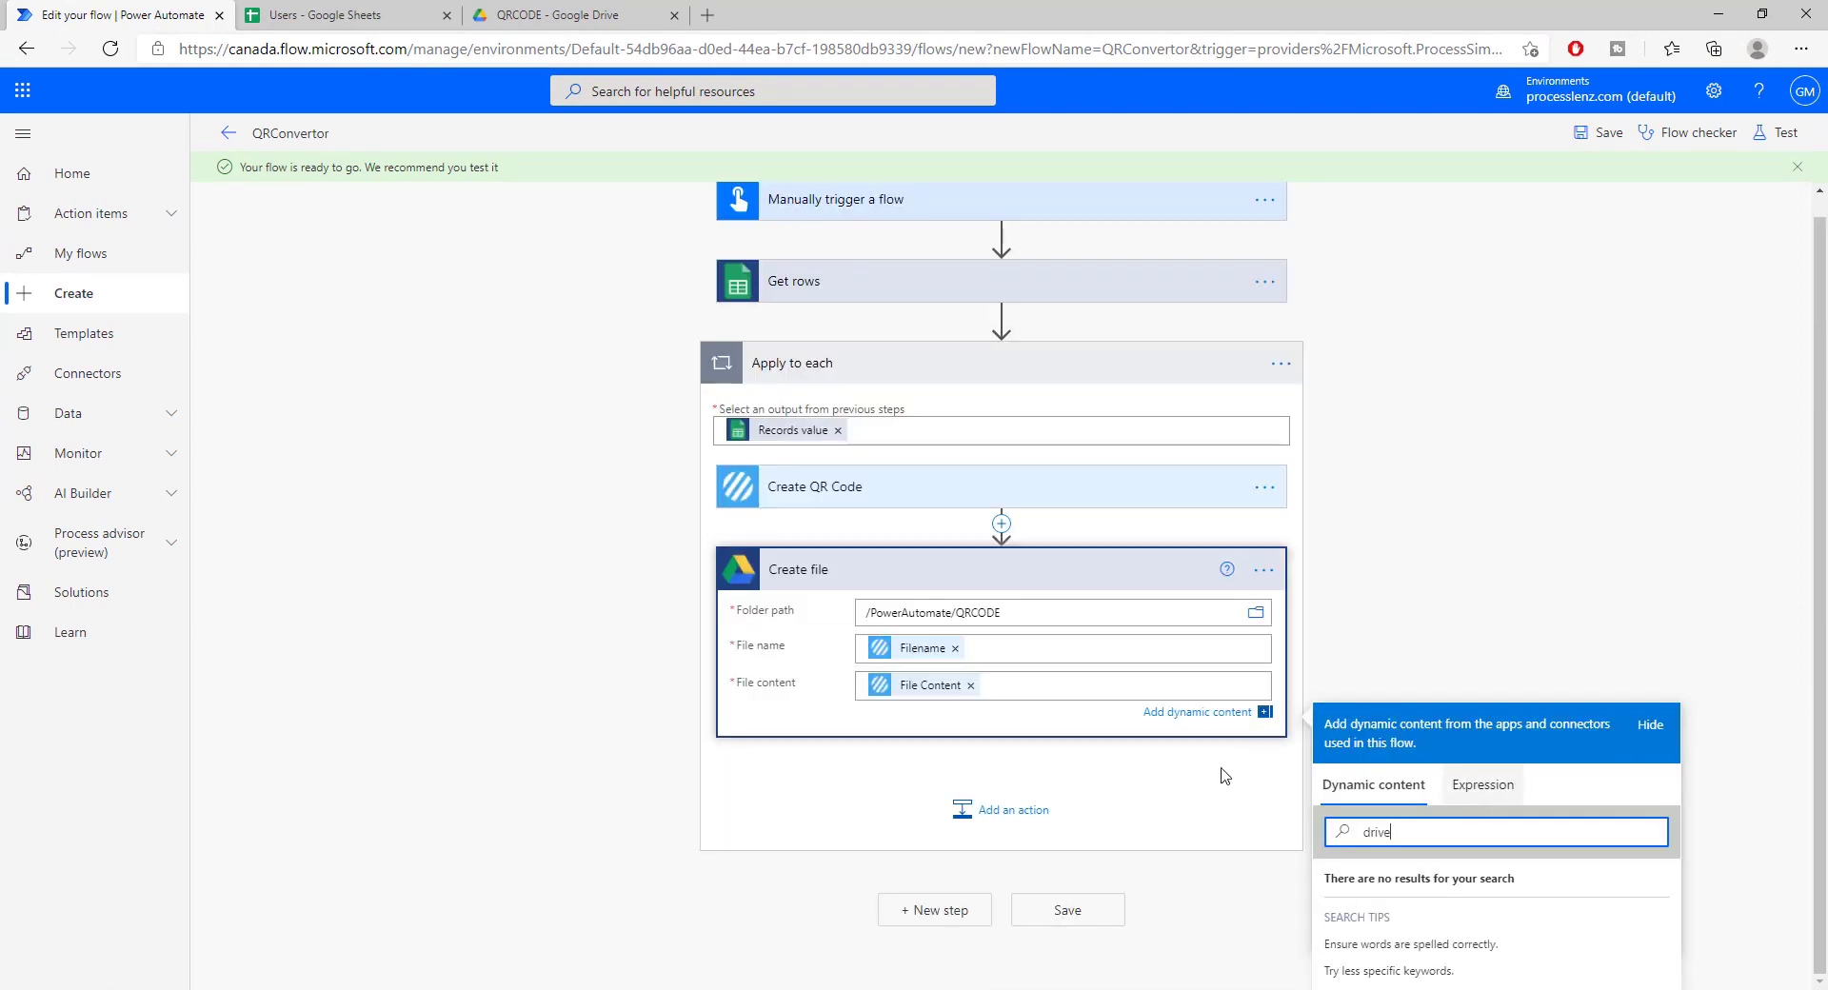
Step: Add Google Drive's Get file content using id action after Create file, with its File id set to Id from Create file
left_click(972, 809)
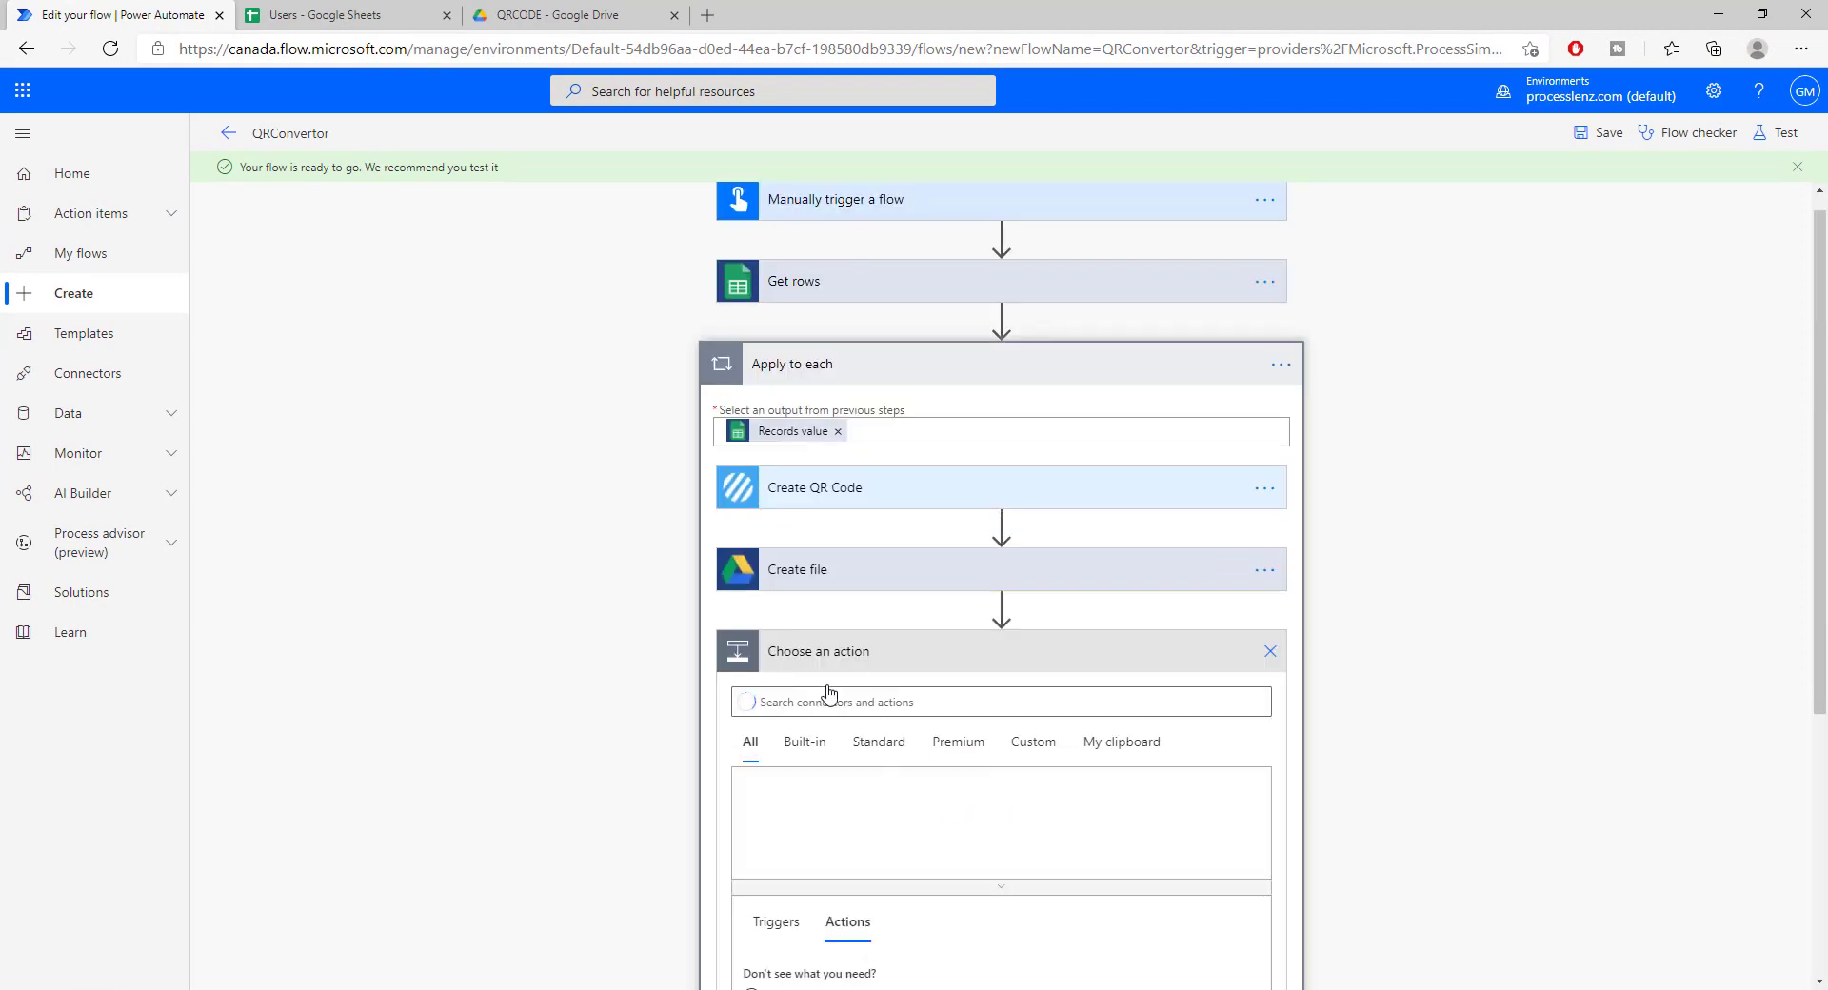
type("dr")
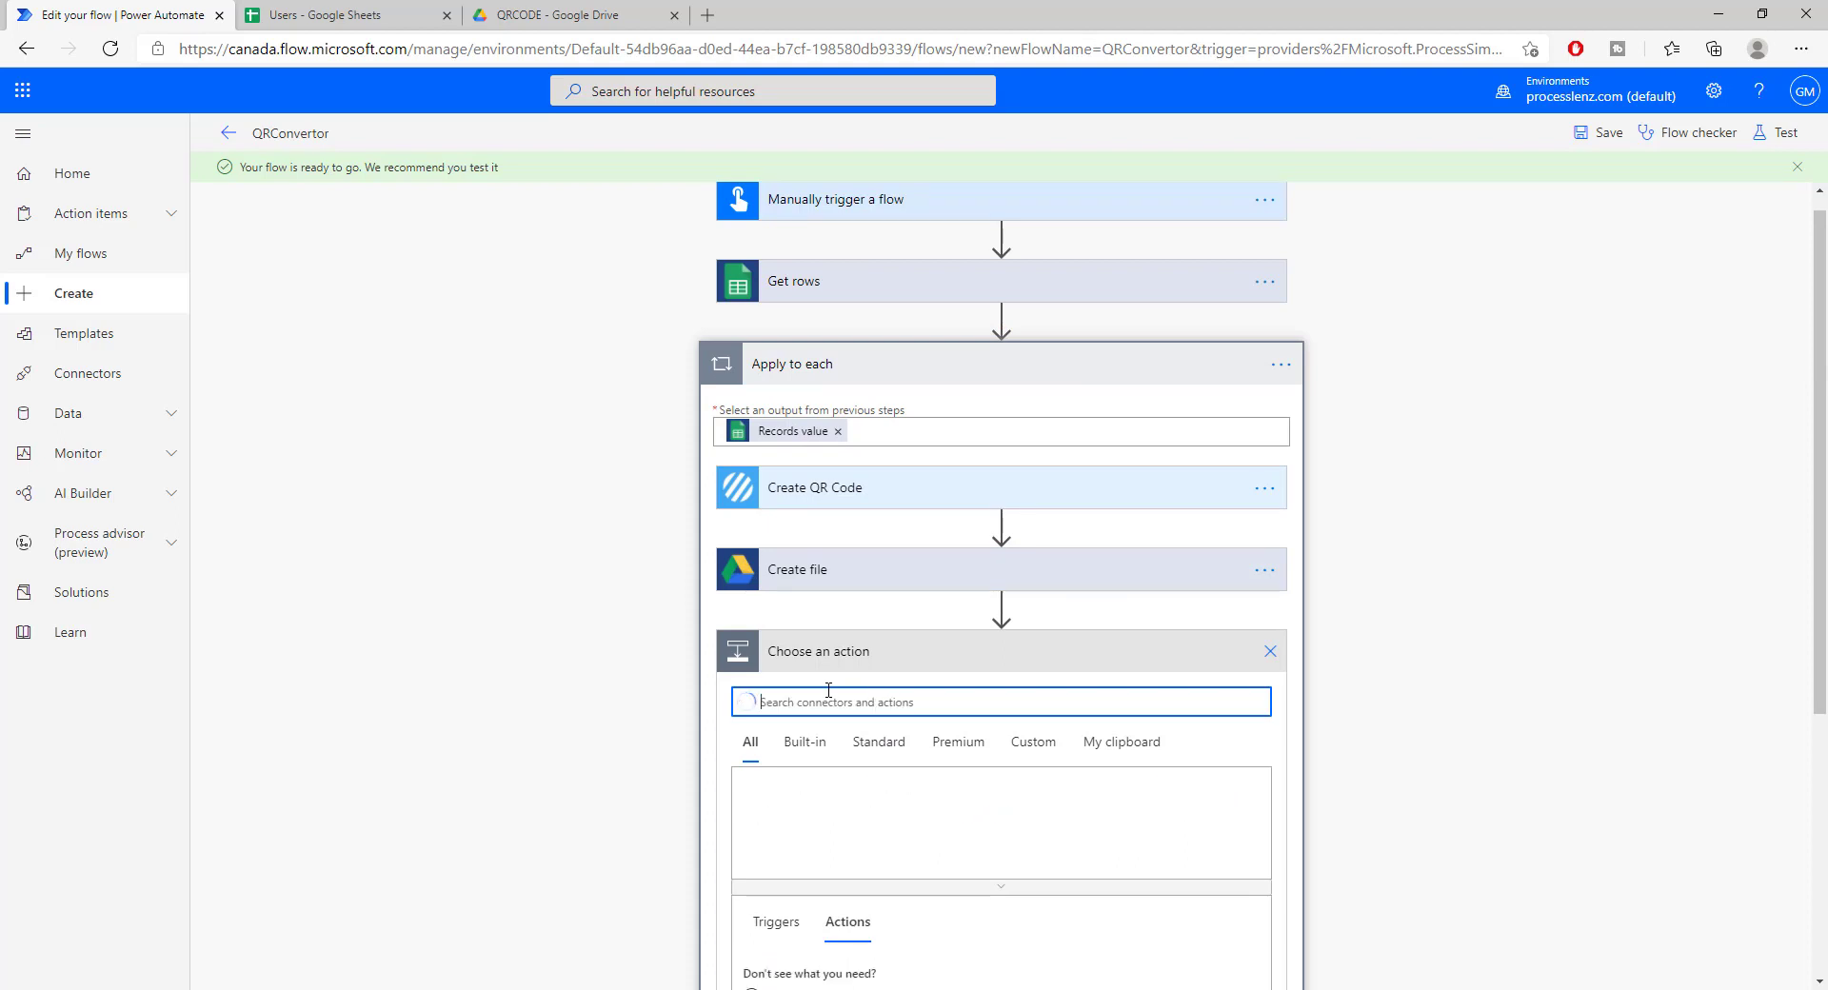
type("ive")
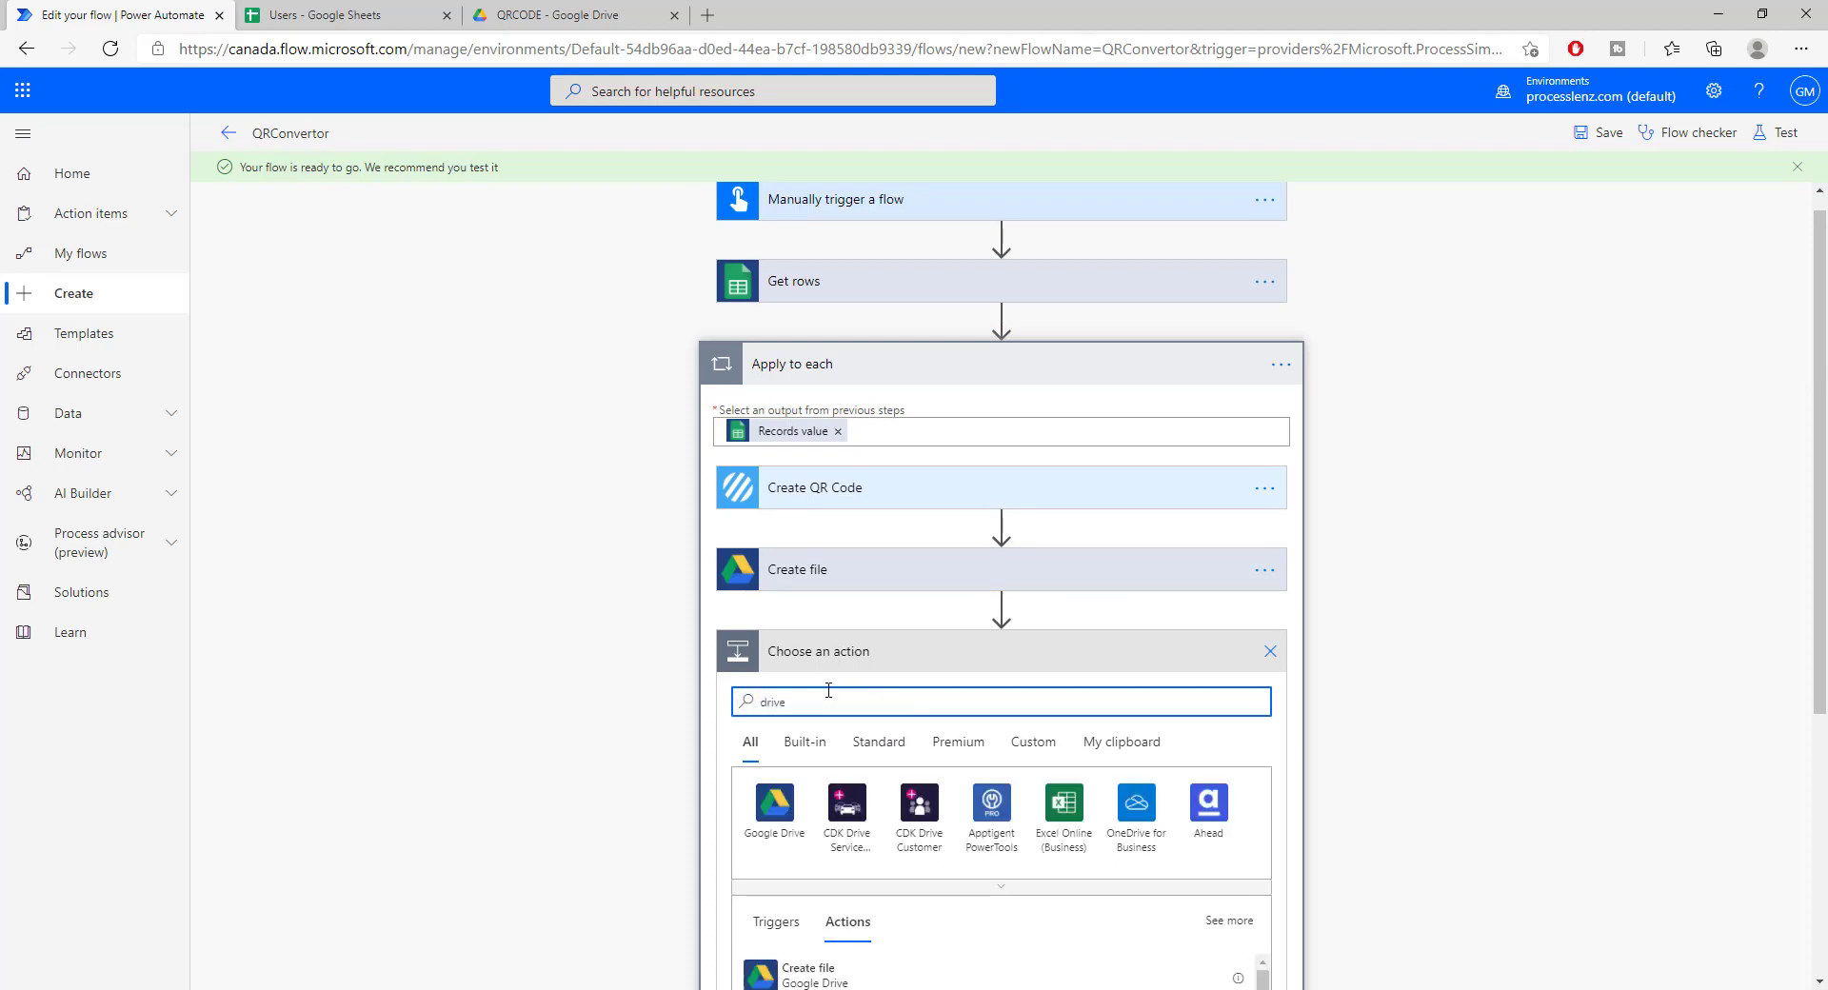
scroll(829, 690, "down", 1)
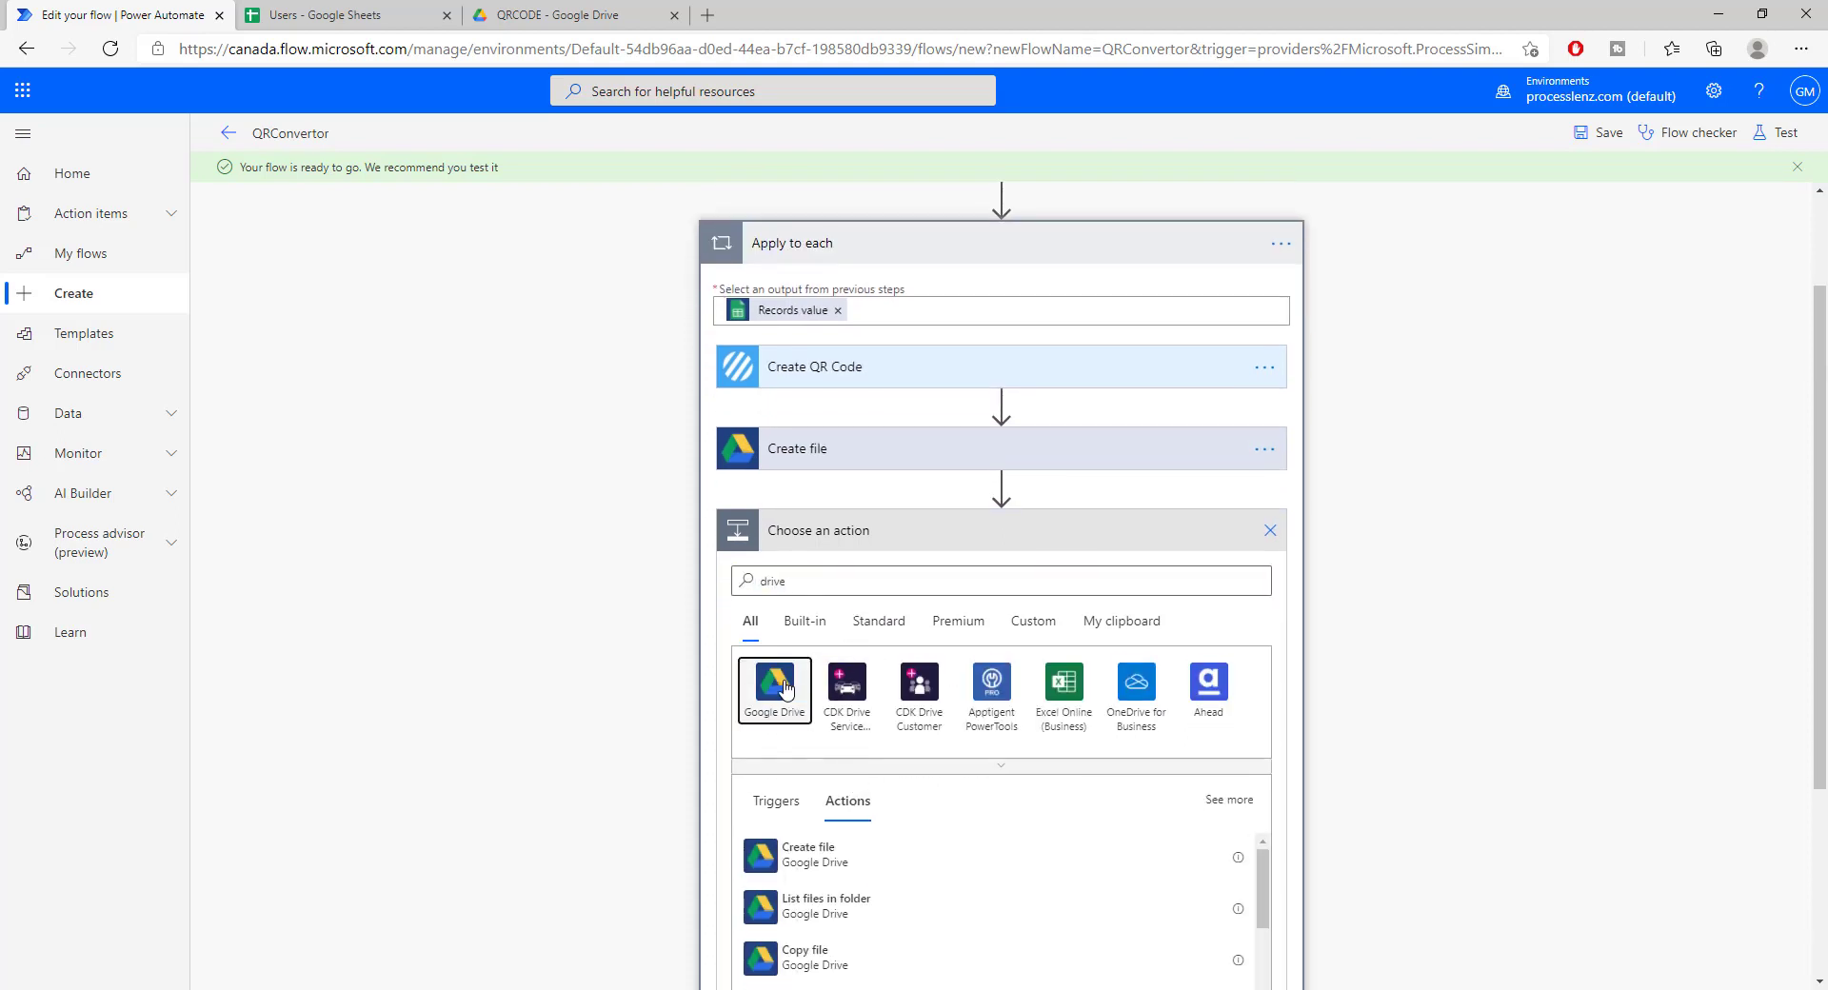
left_click(776, 684)
scroll(890, 714, "down", 2)
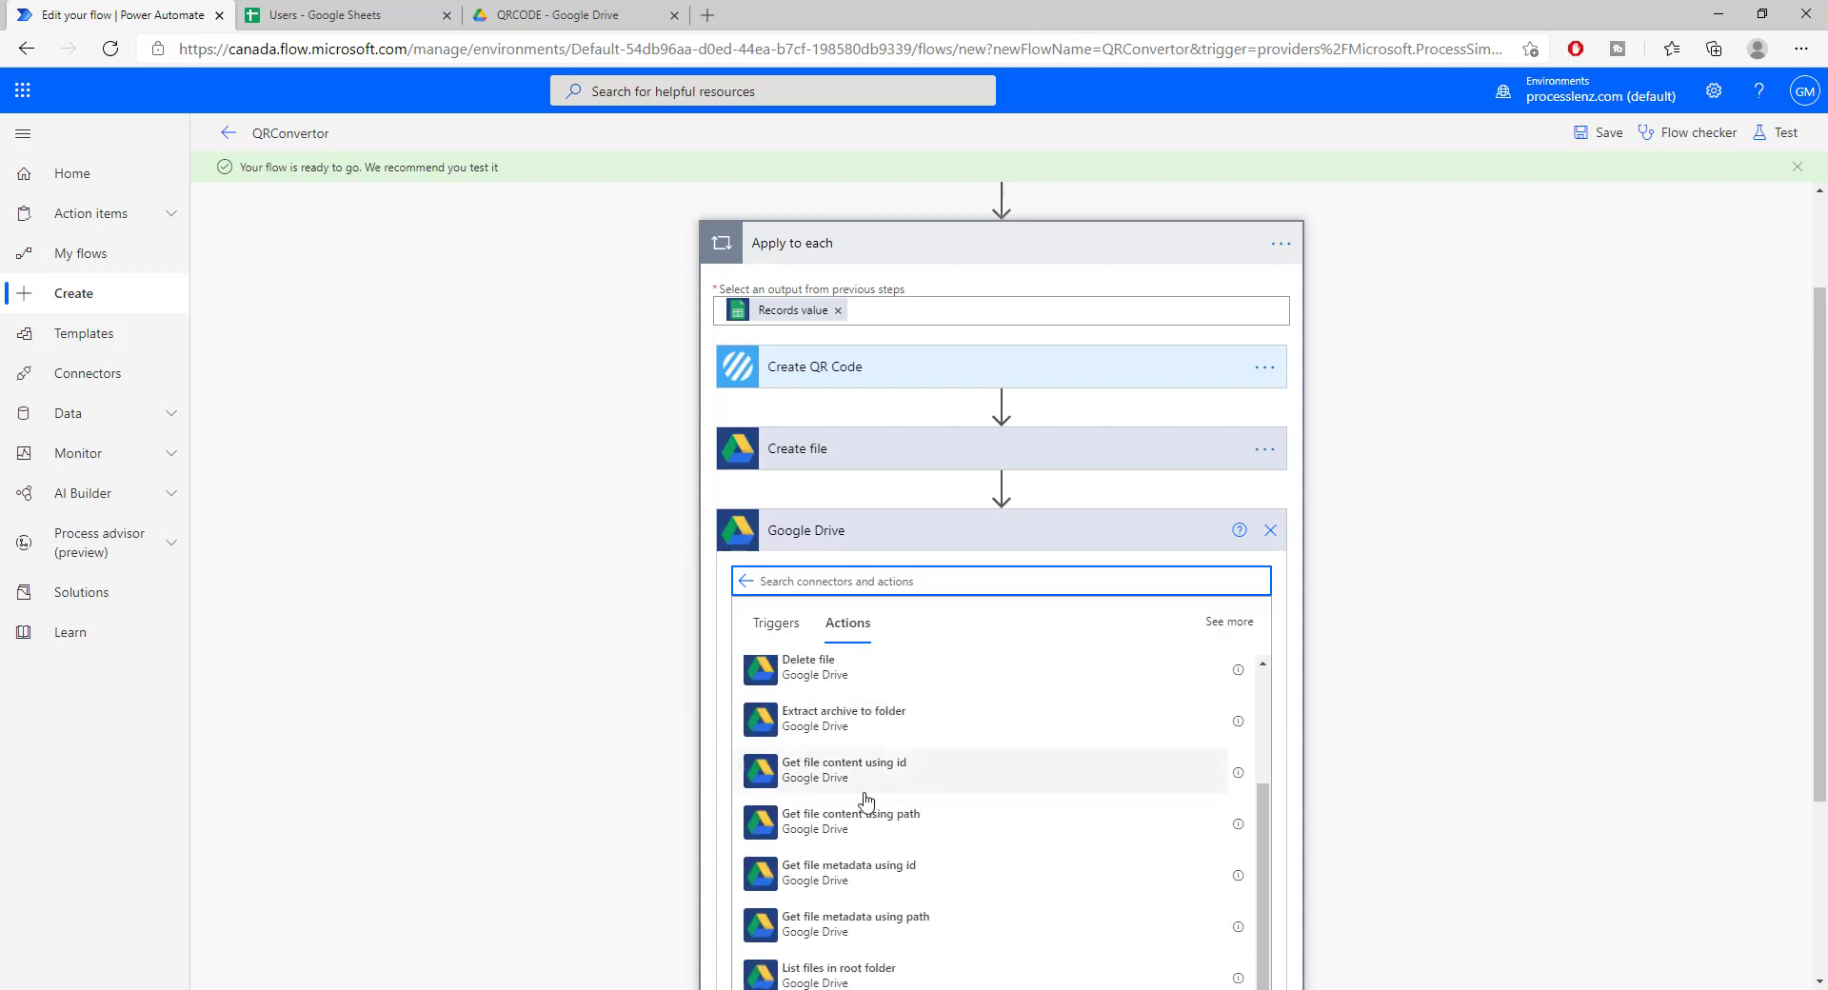
left_click(810, 787)
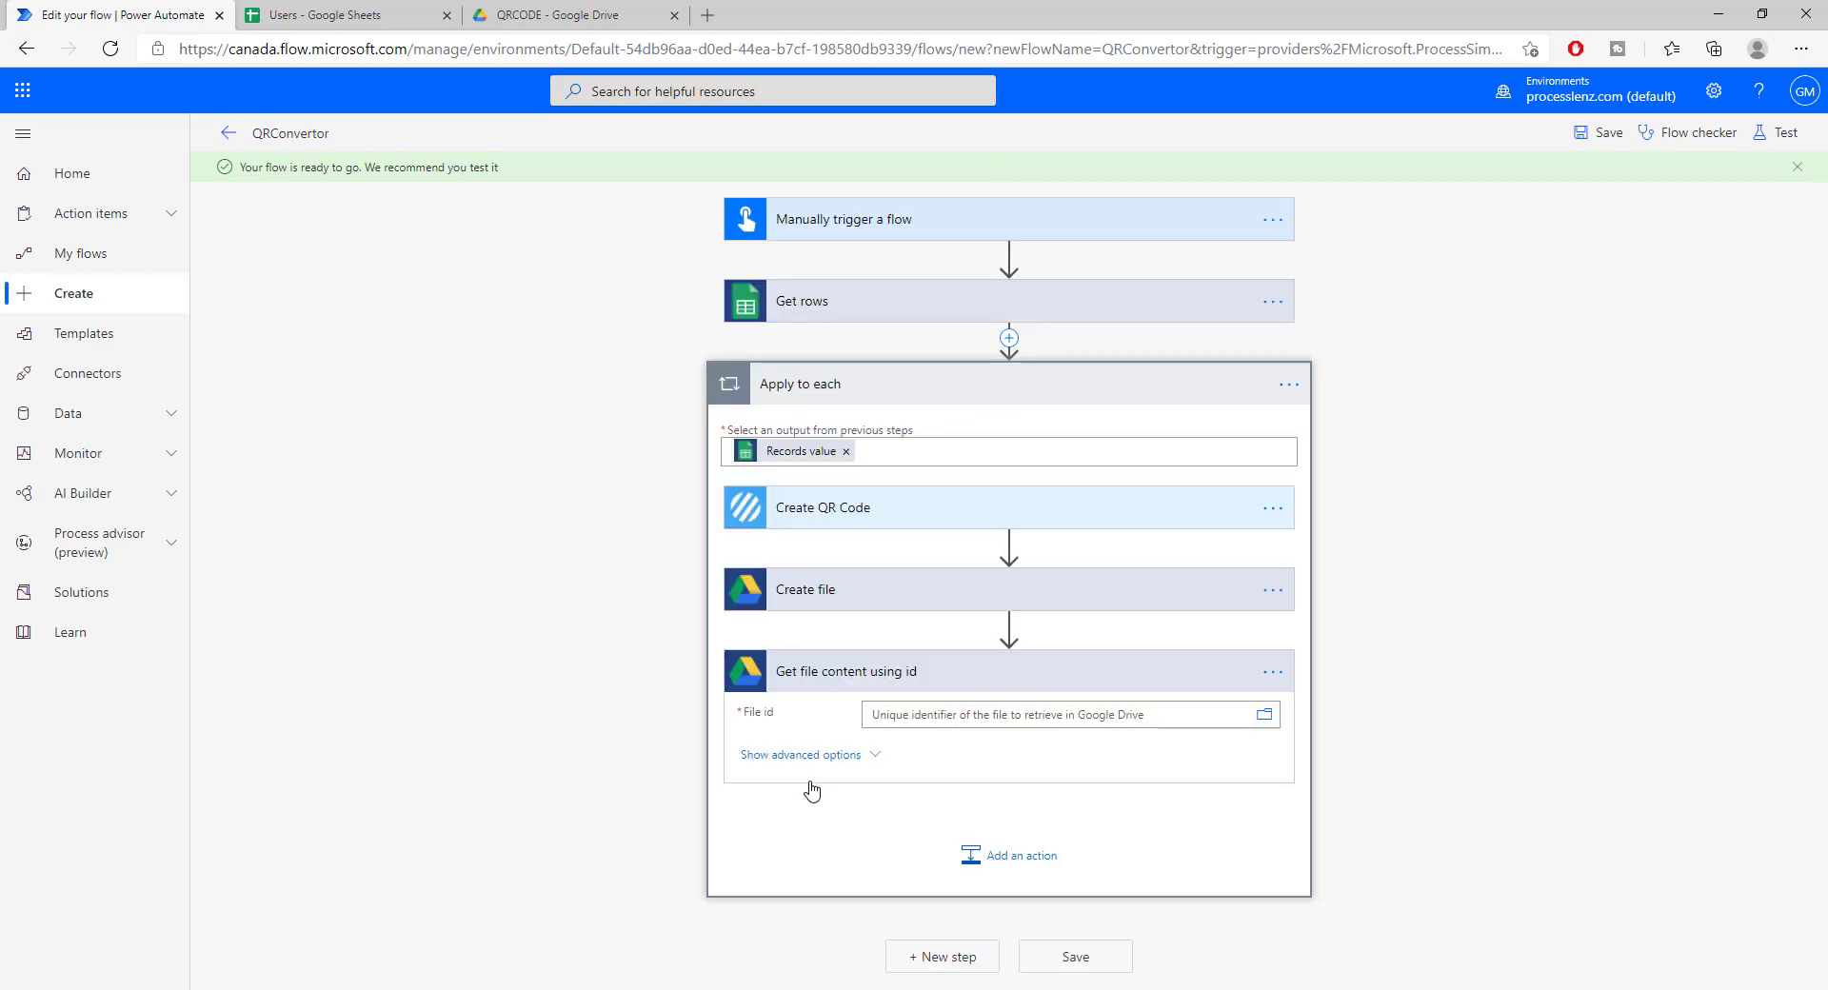
left_click(1030, 715)
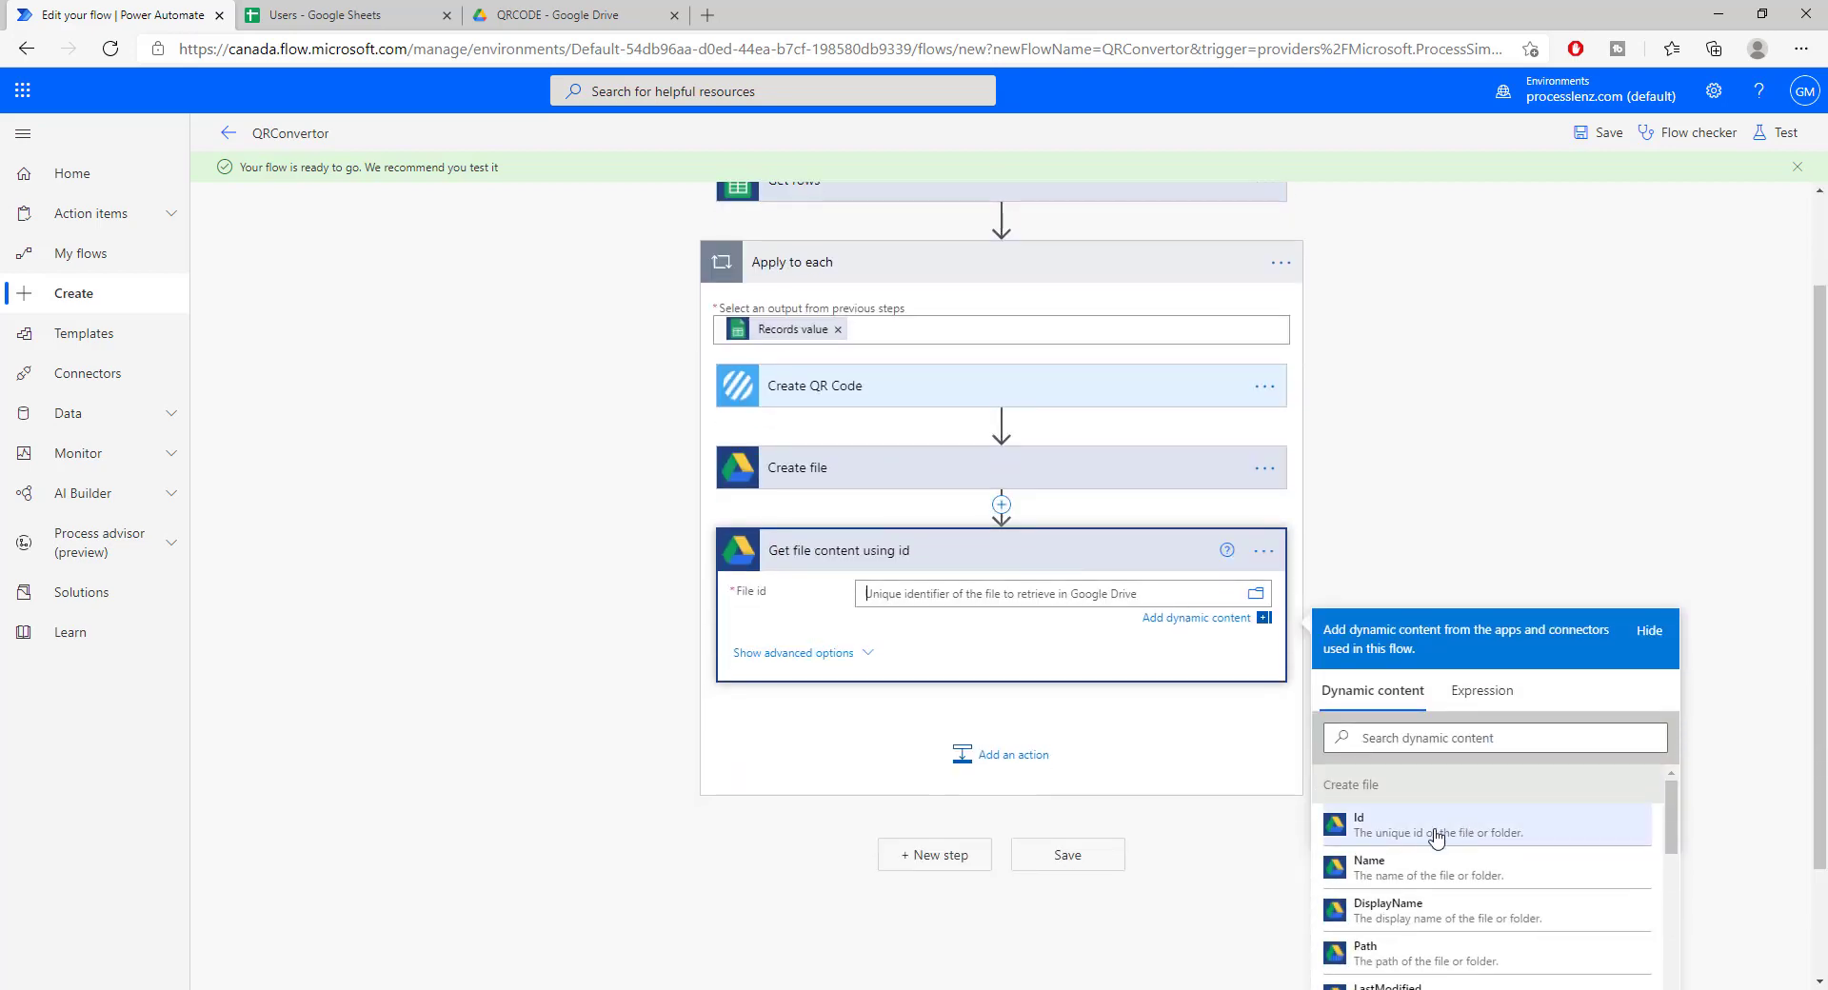
left_click(1409, 834)
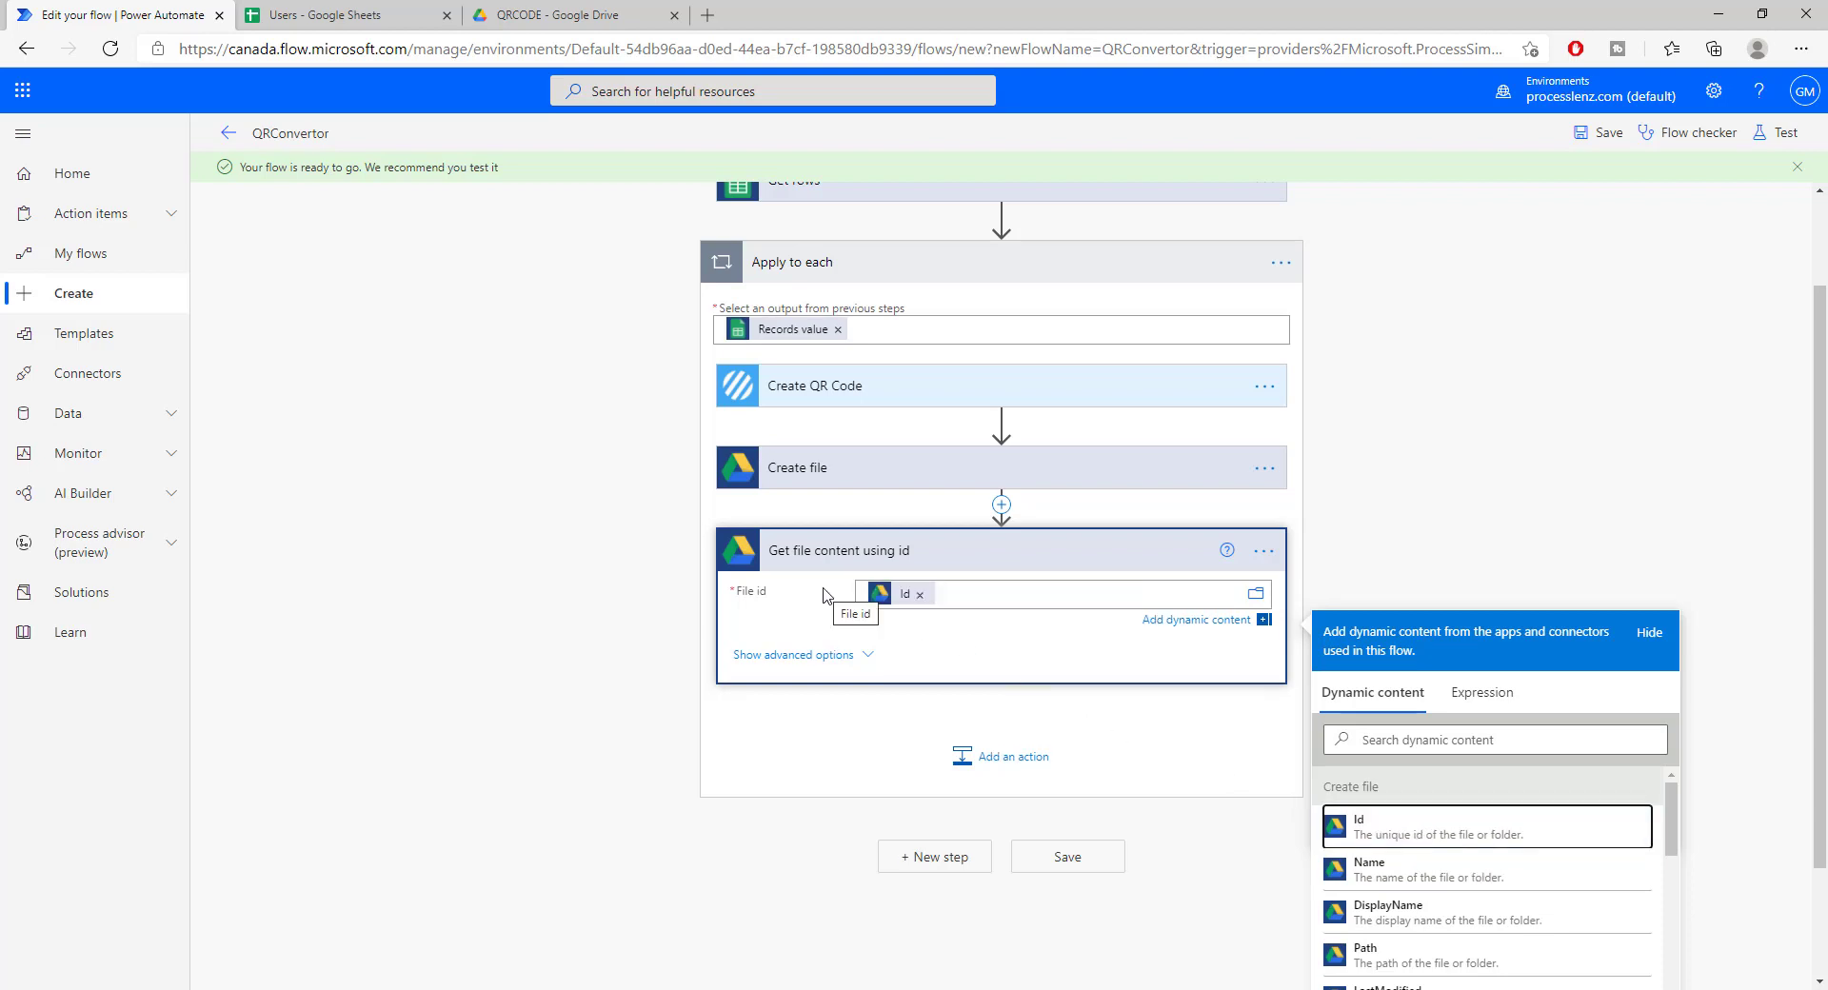
Step: Add the Gmail Send email (V2) action after Get file content using id inside the Apply to each loop
scroll(824, 596, "down", 2)
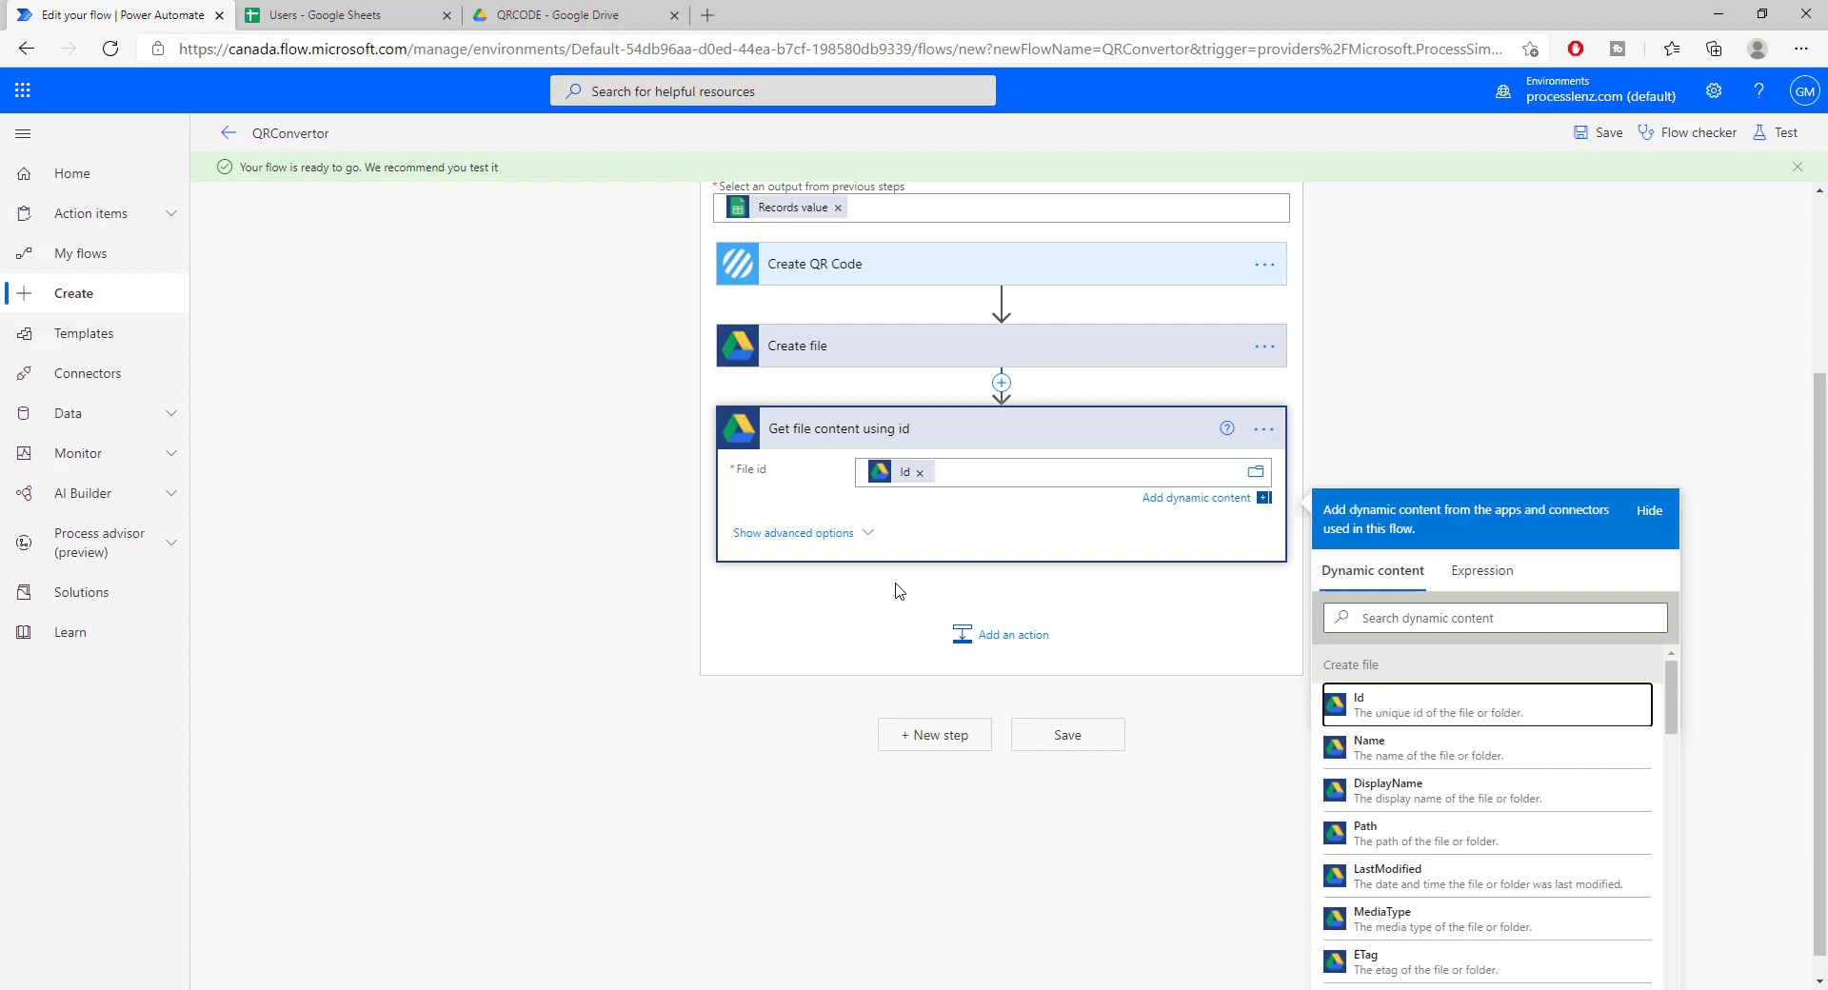
left_click(1015, 635)
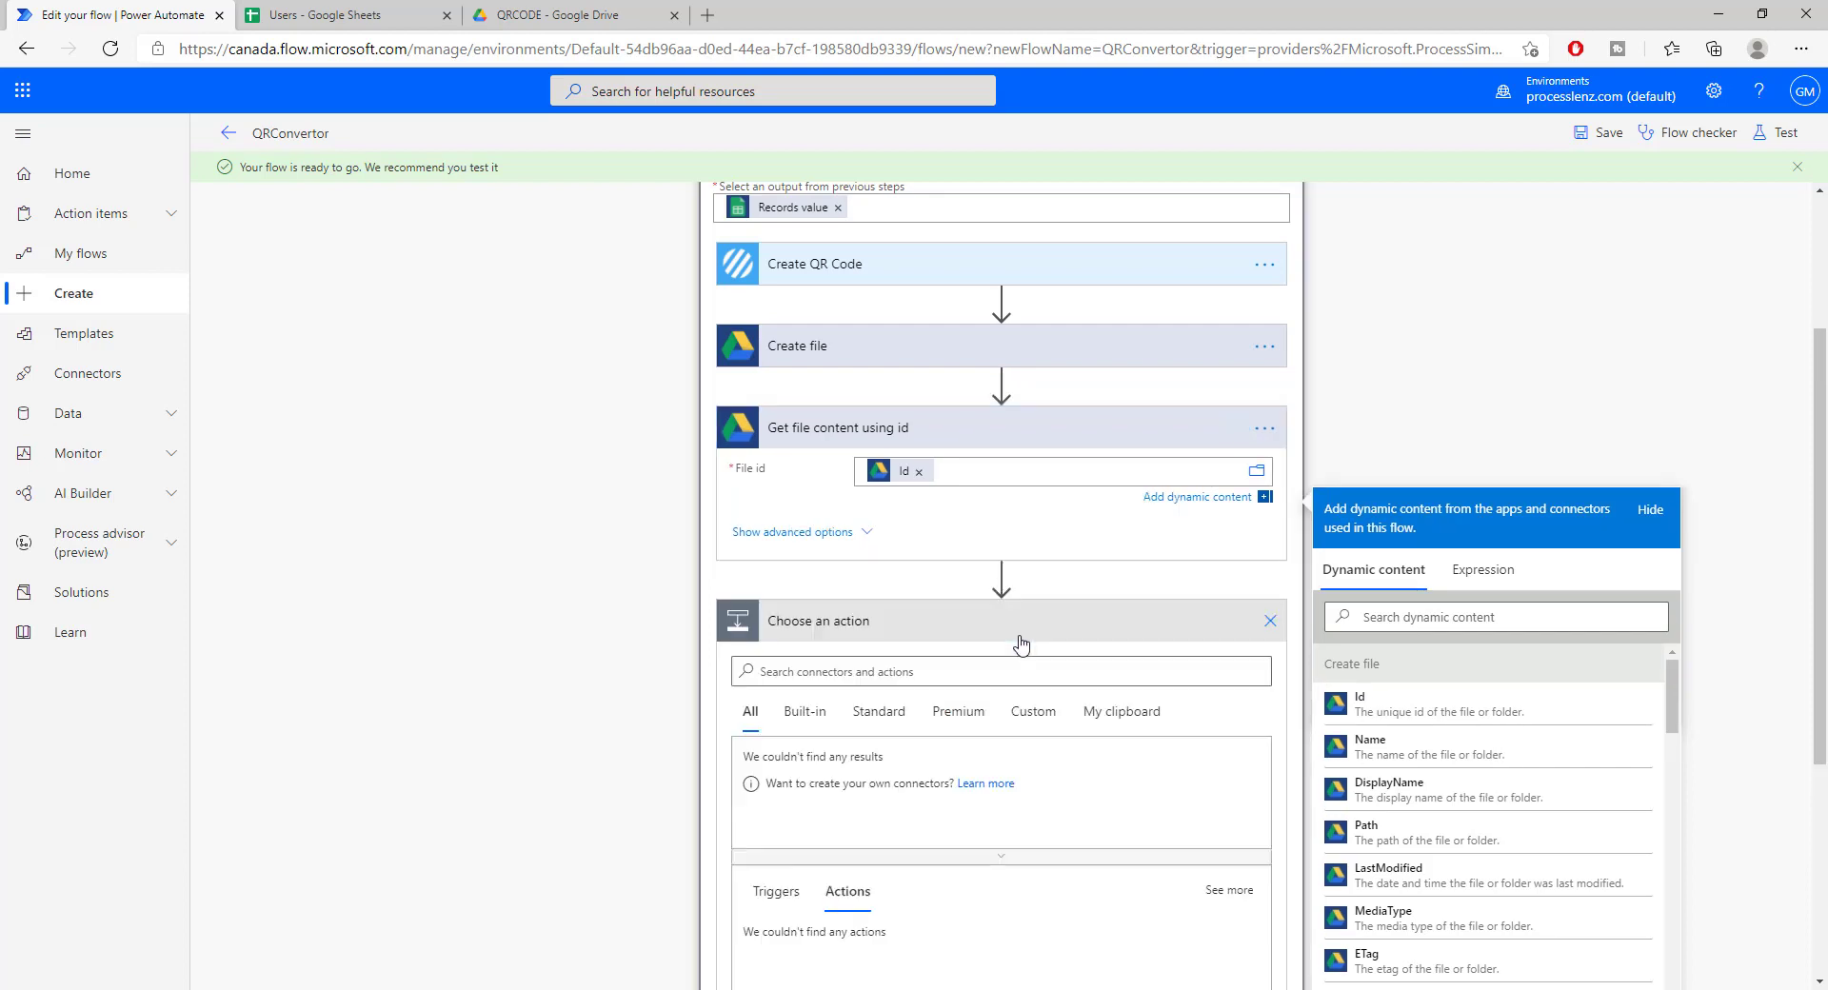
type("gma")
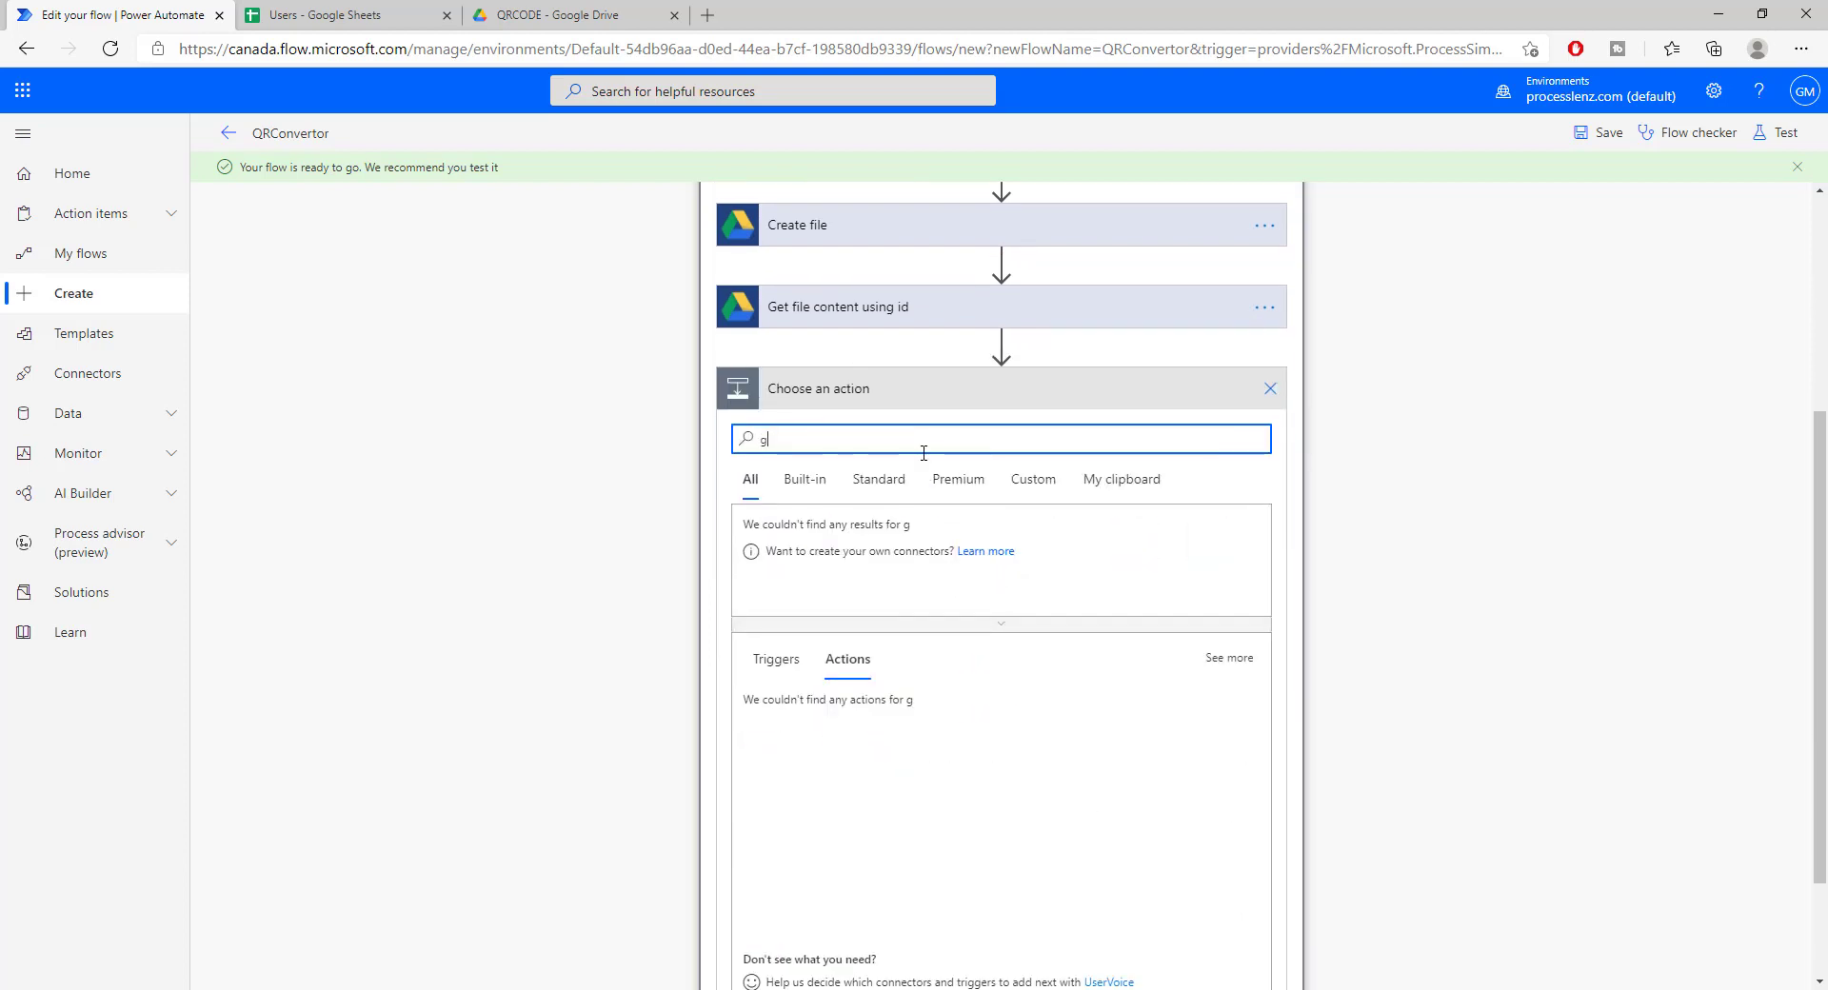
left_click(774, 539)
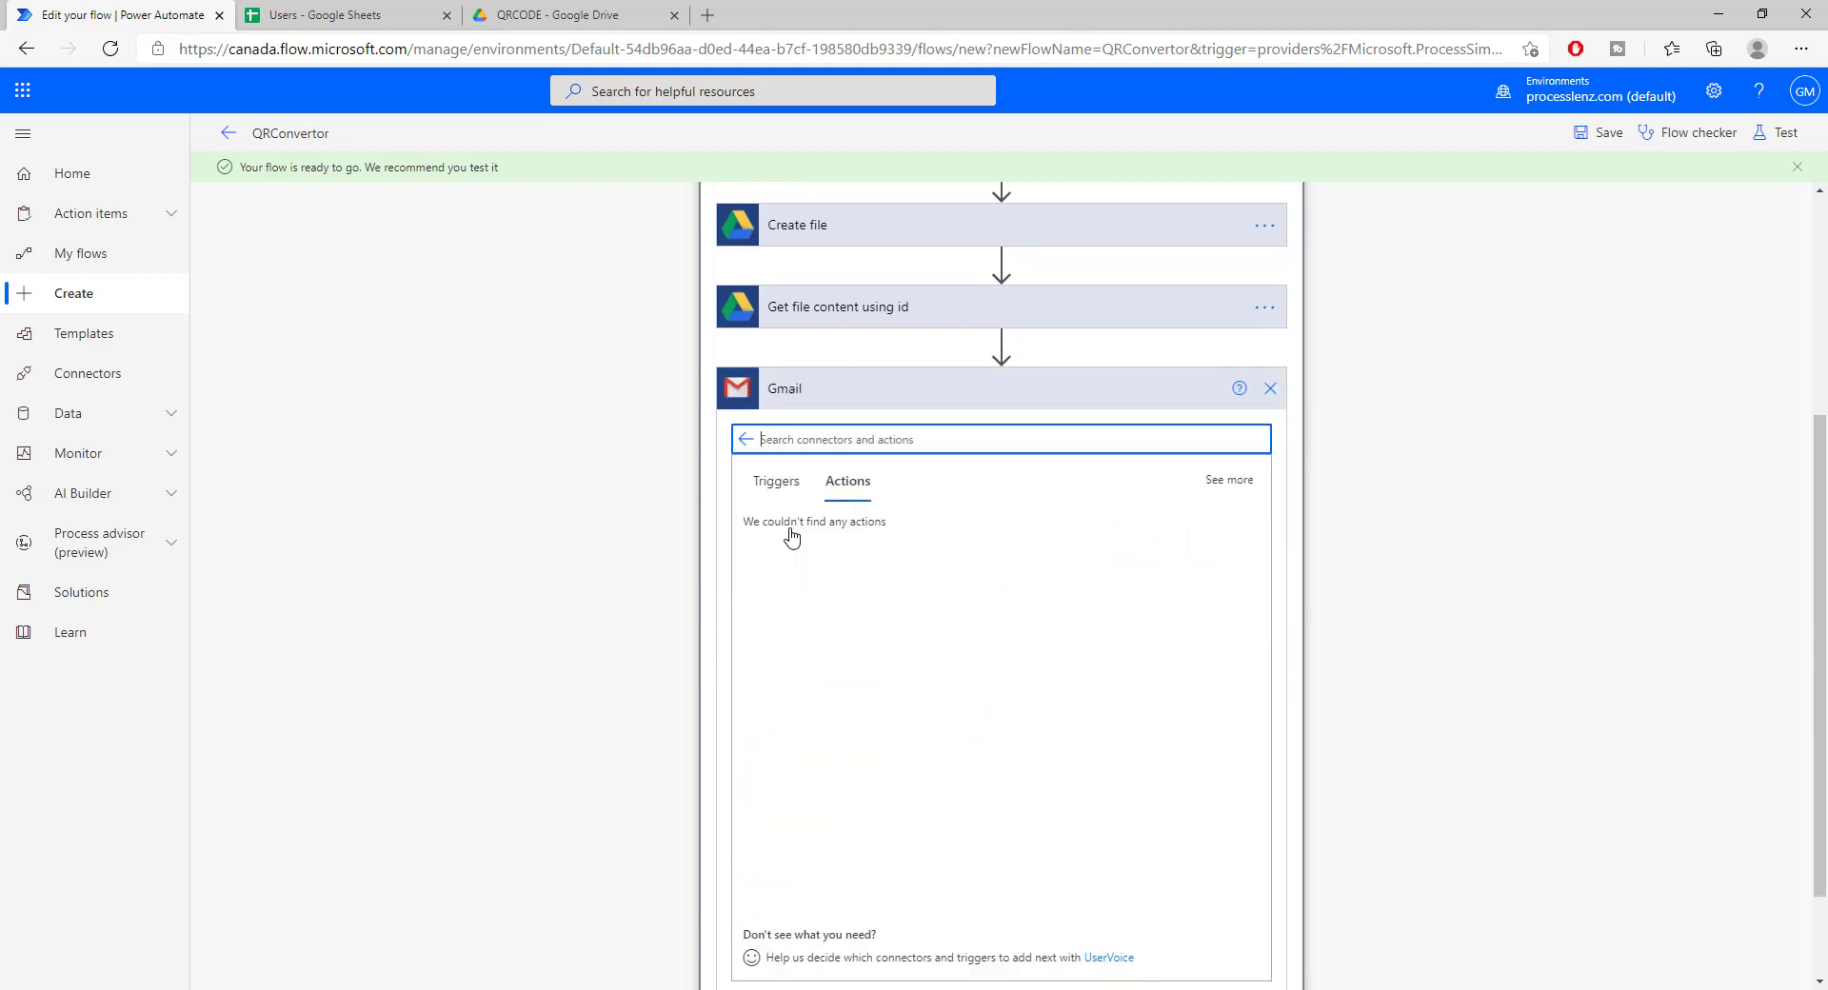
scroll(932, 545, "down", 2)
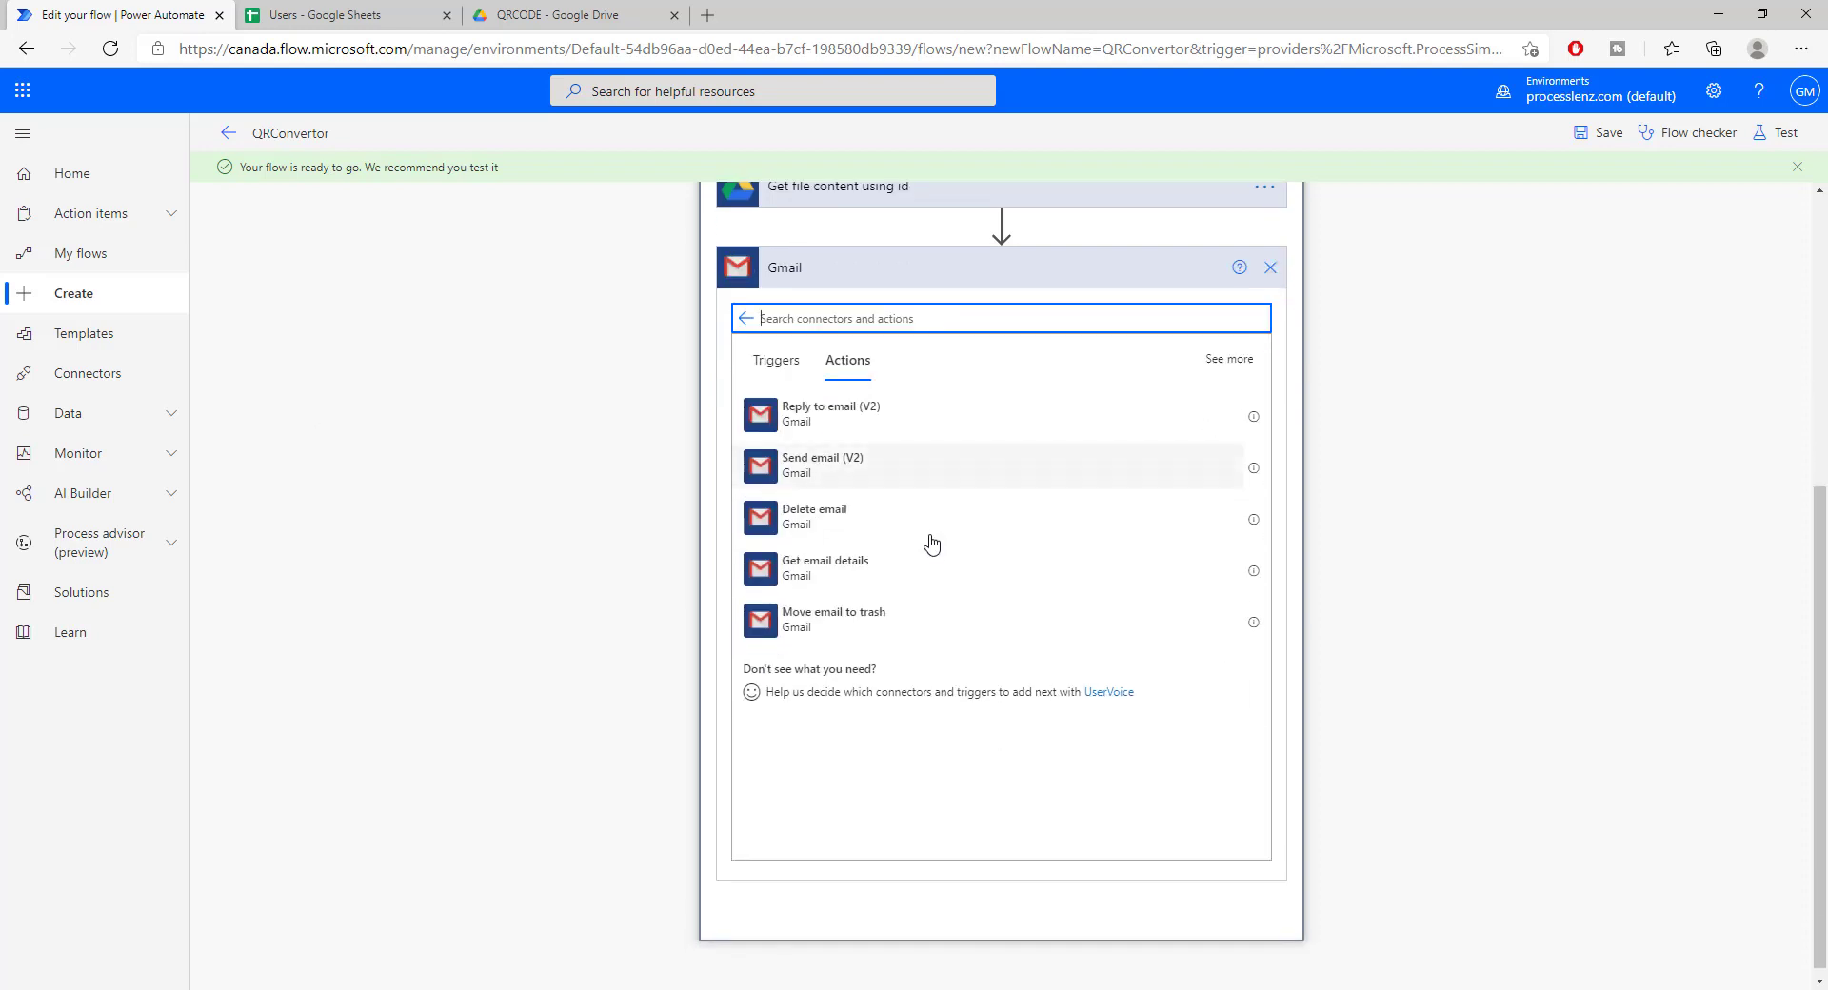
left_click(817, 469)
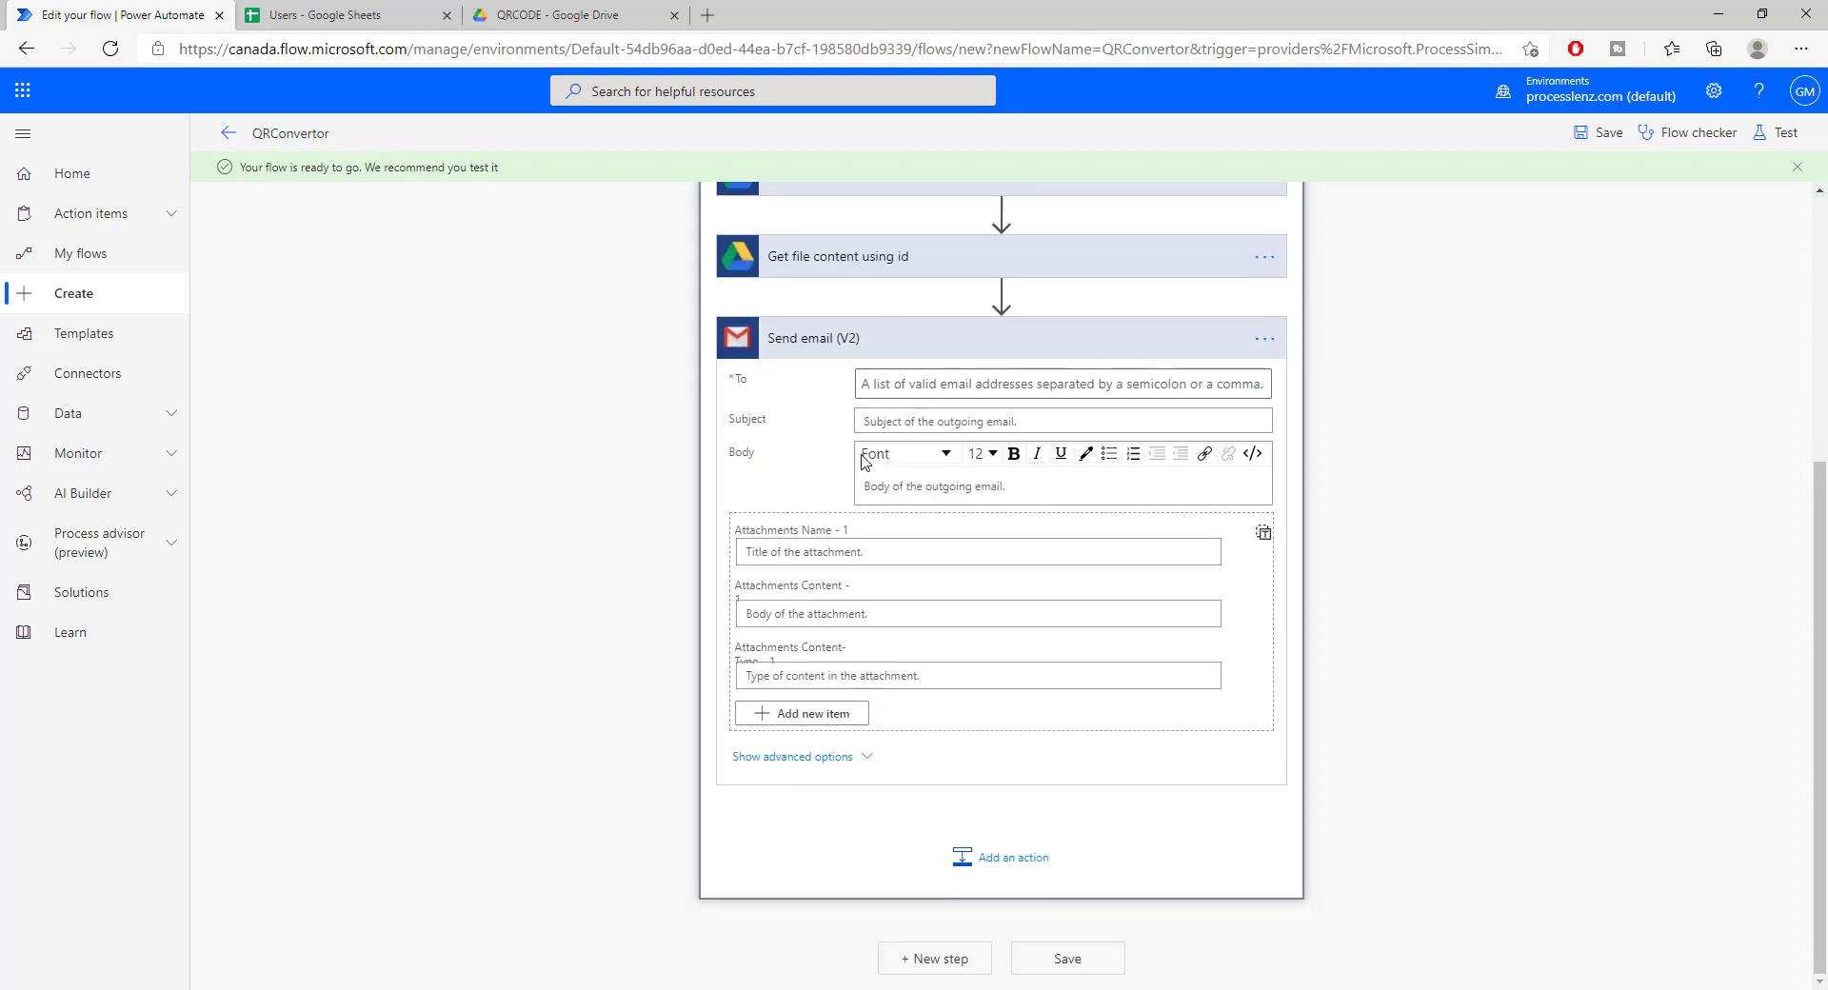
Step: Set the email's subject to User_x0020_Name from Get rows and check the User Name column in the Users sheet
left_click(948, 427)
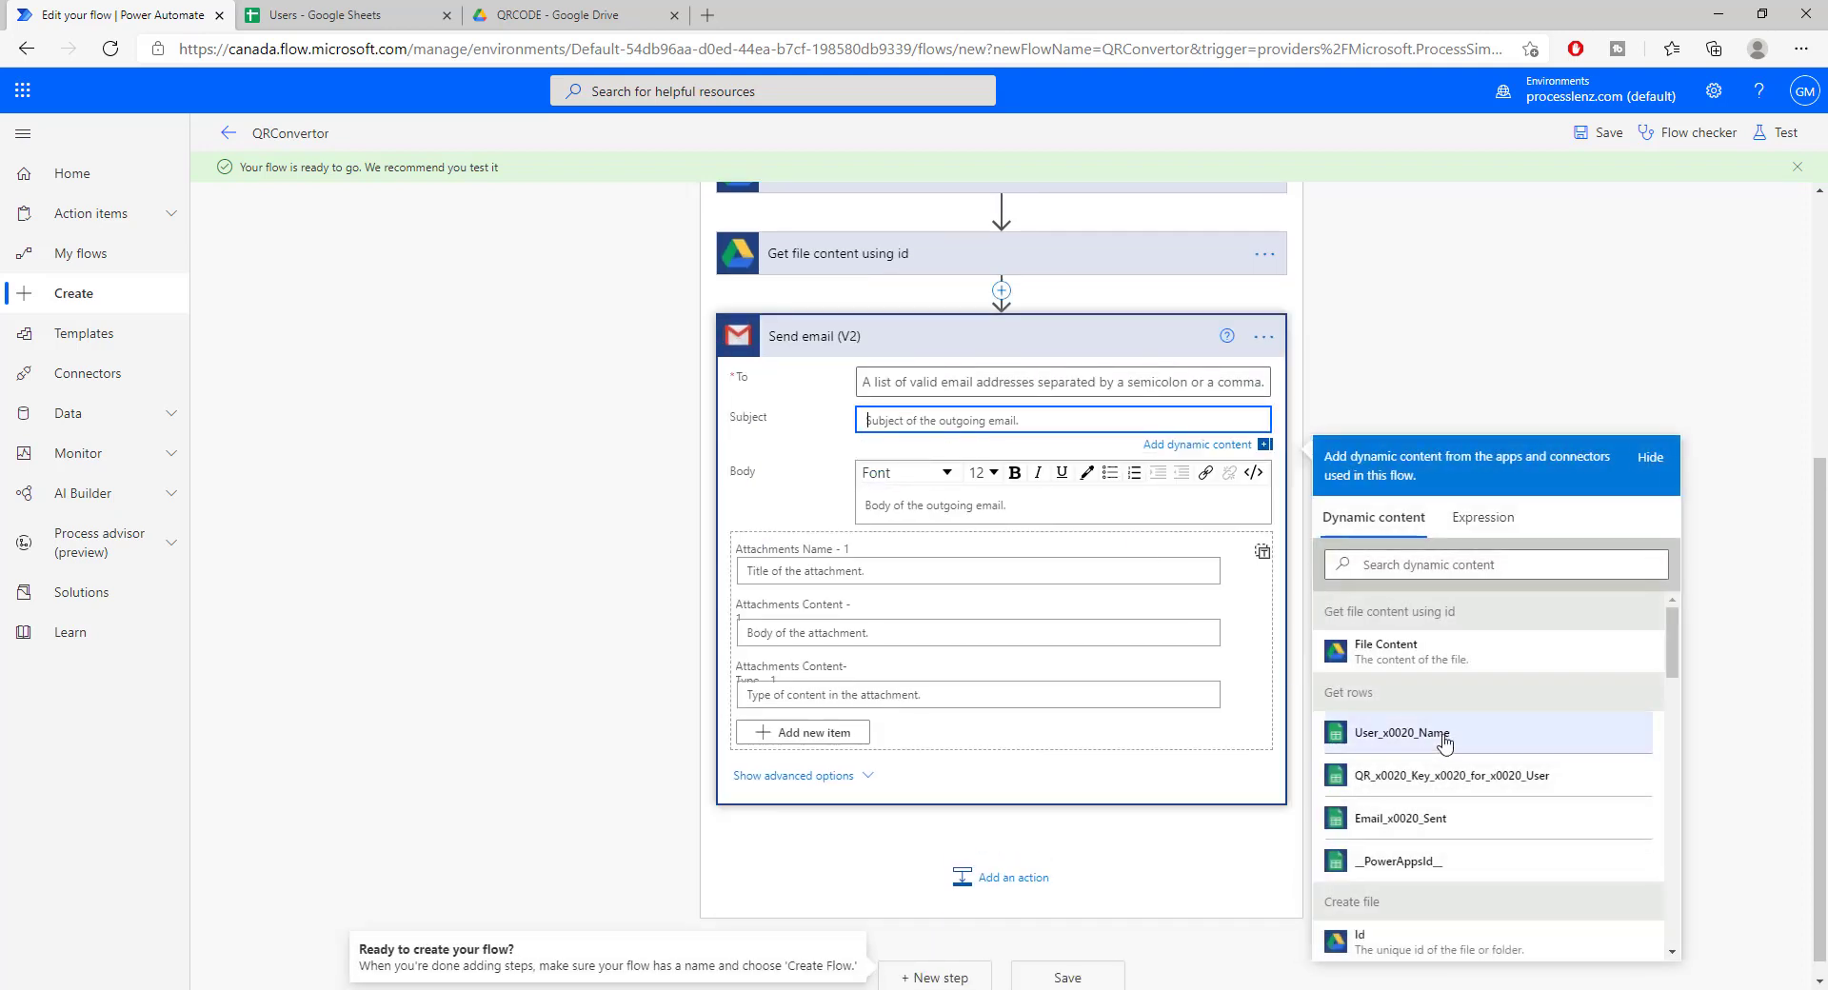
left_click(1448, 742)
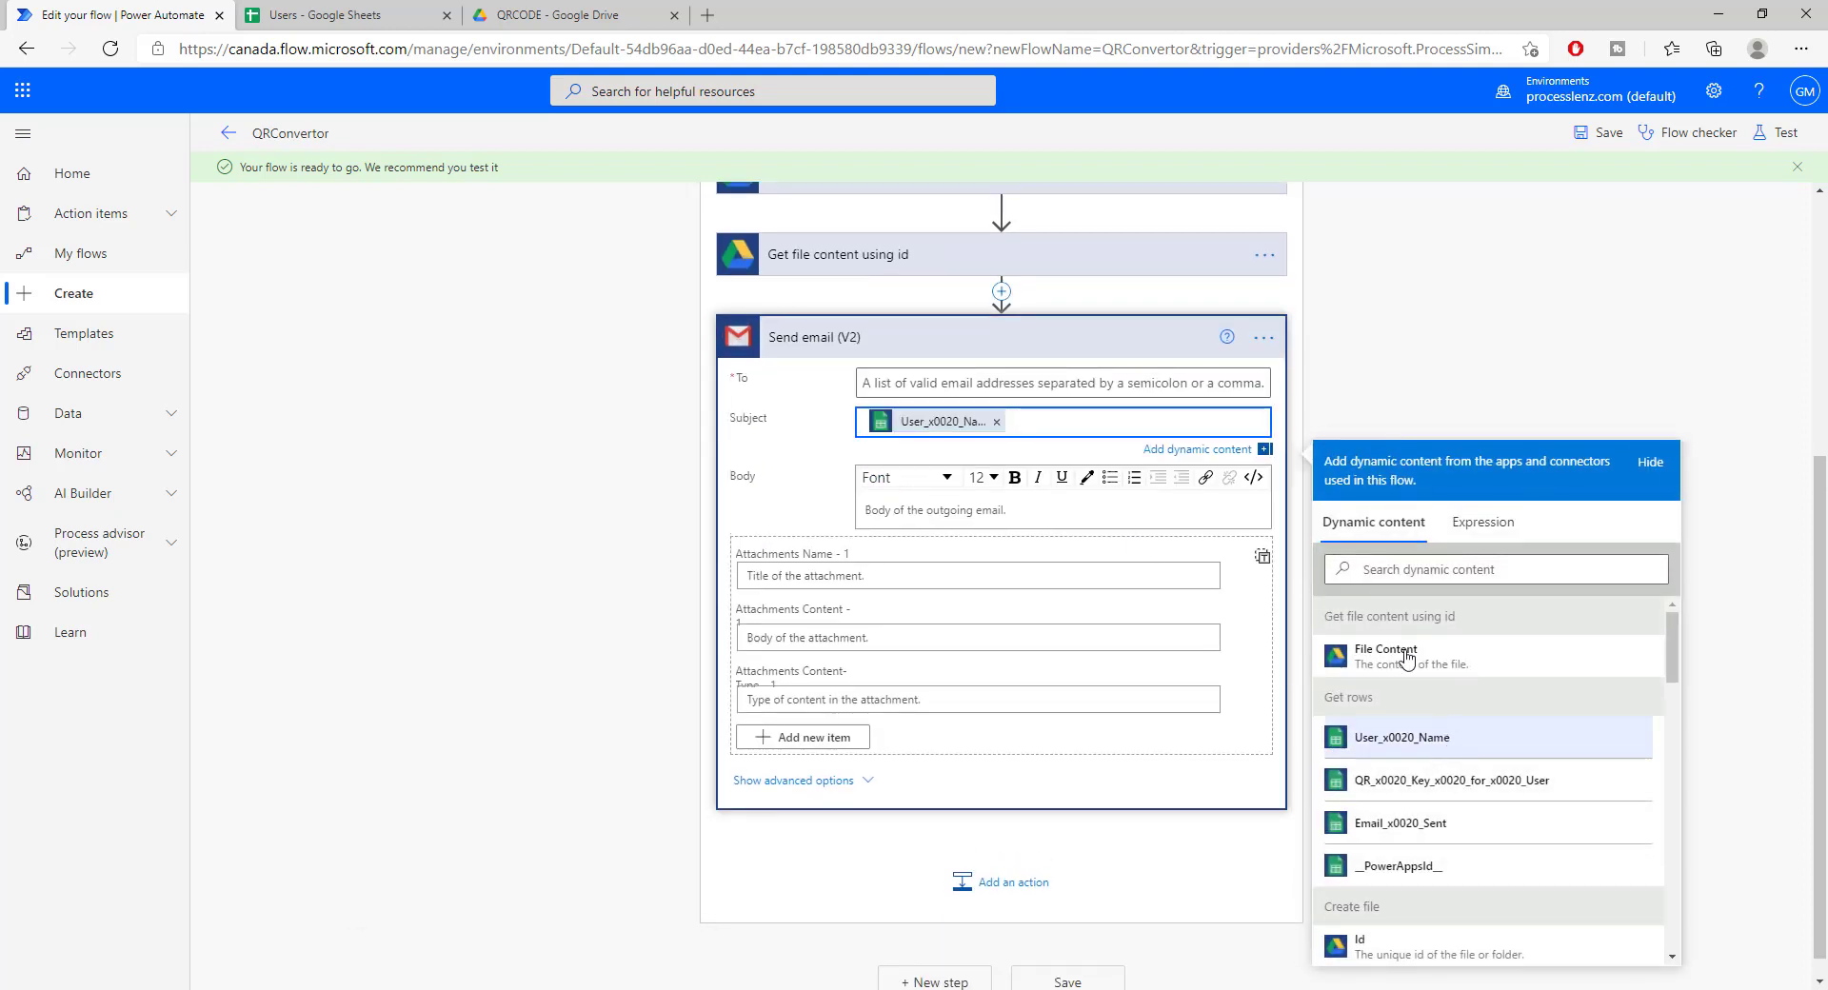
left_click(328, 14)
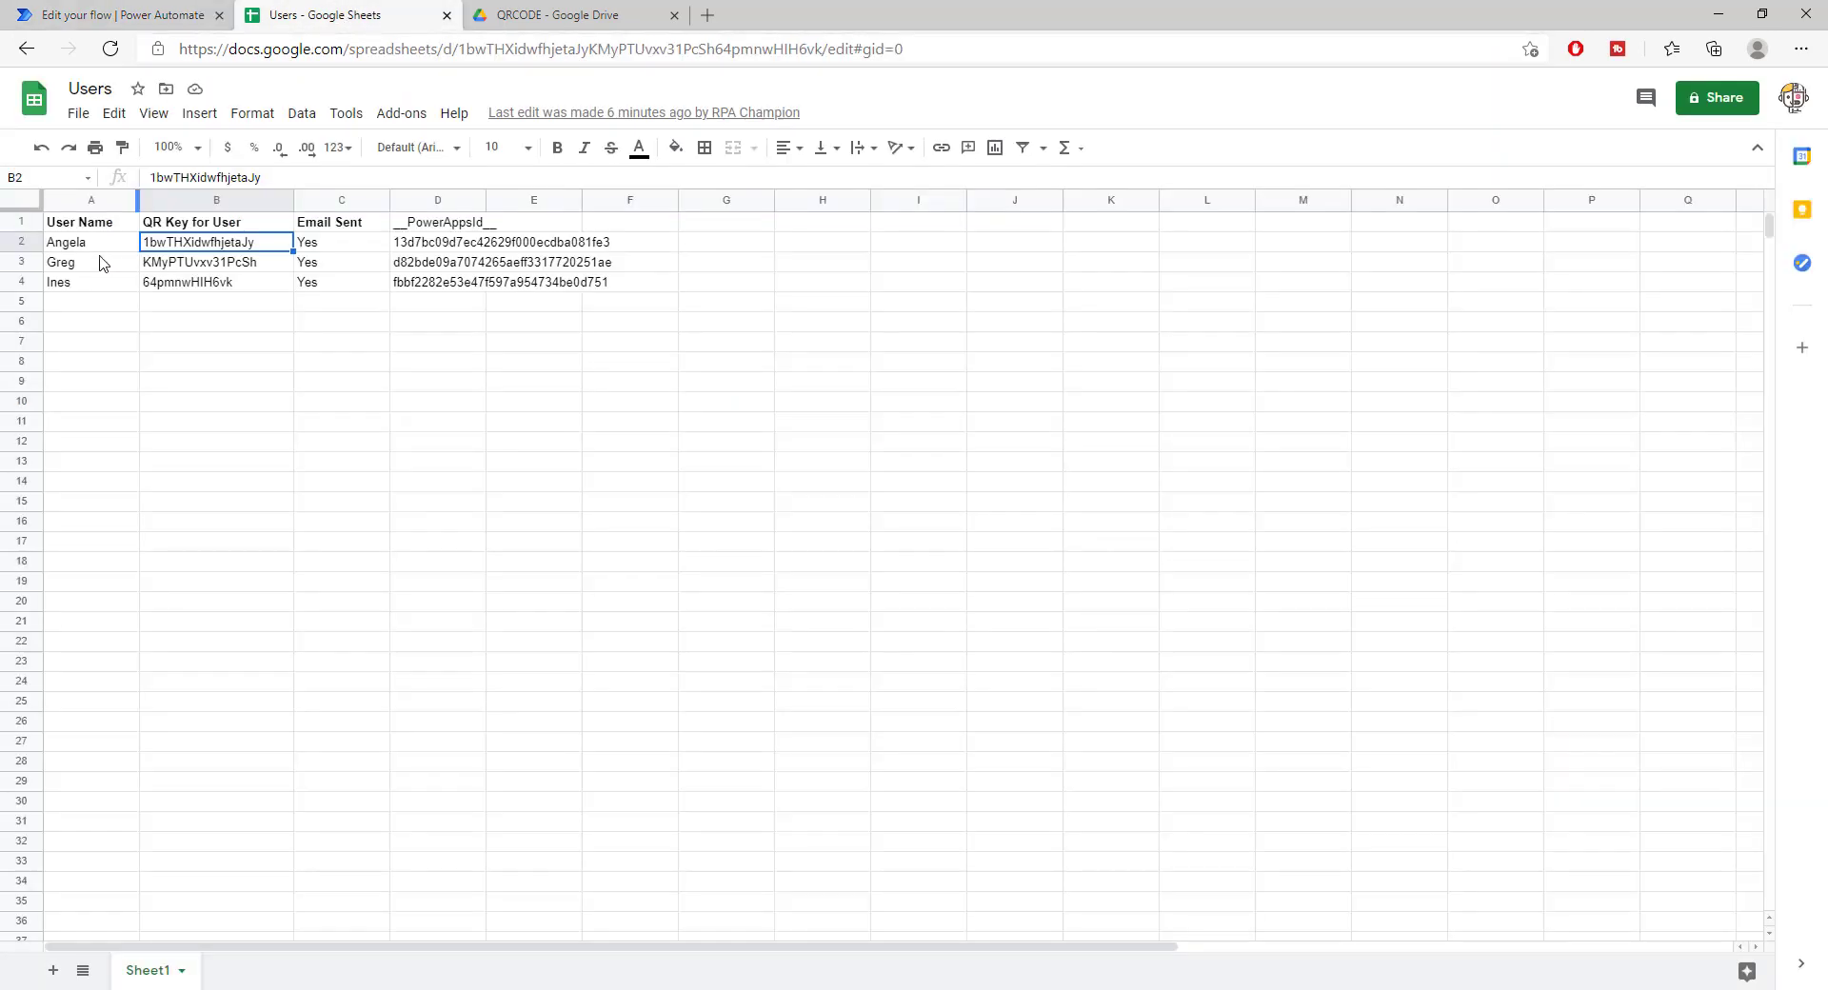
left_click(113, 14)
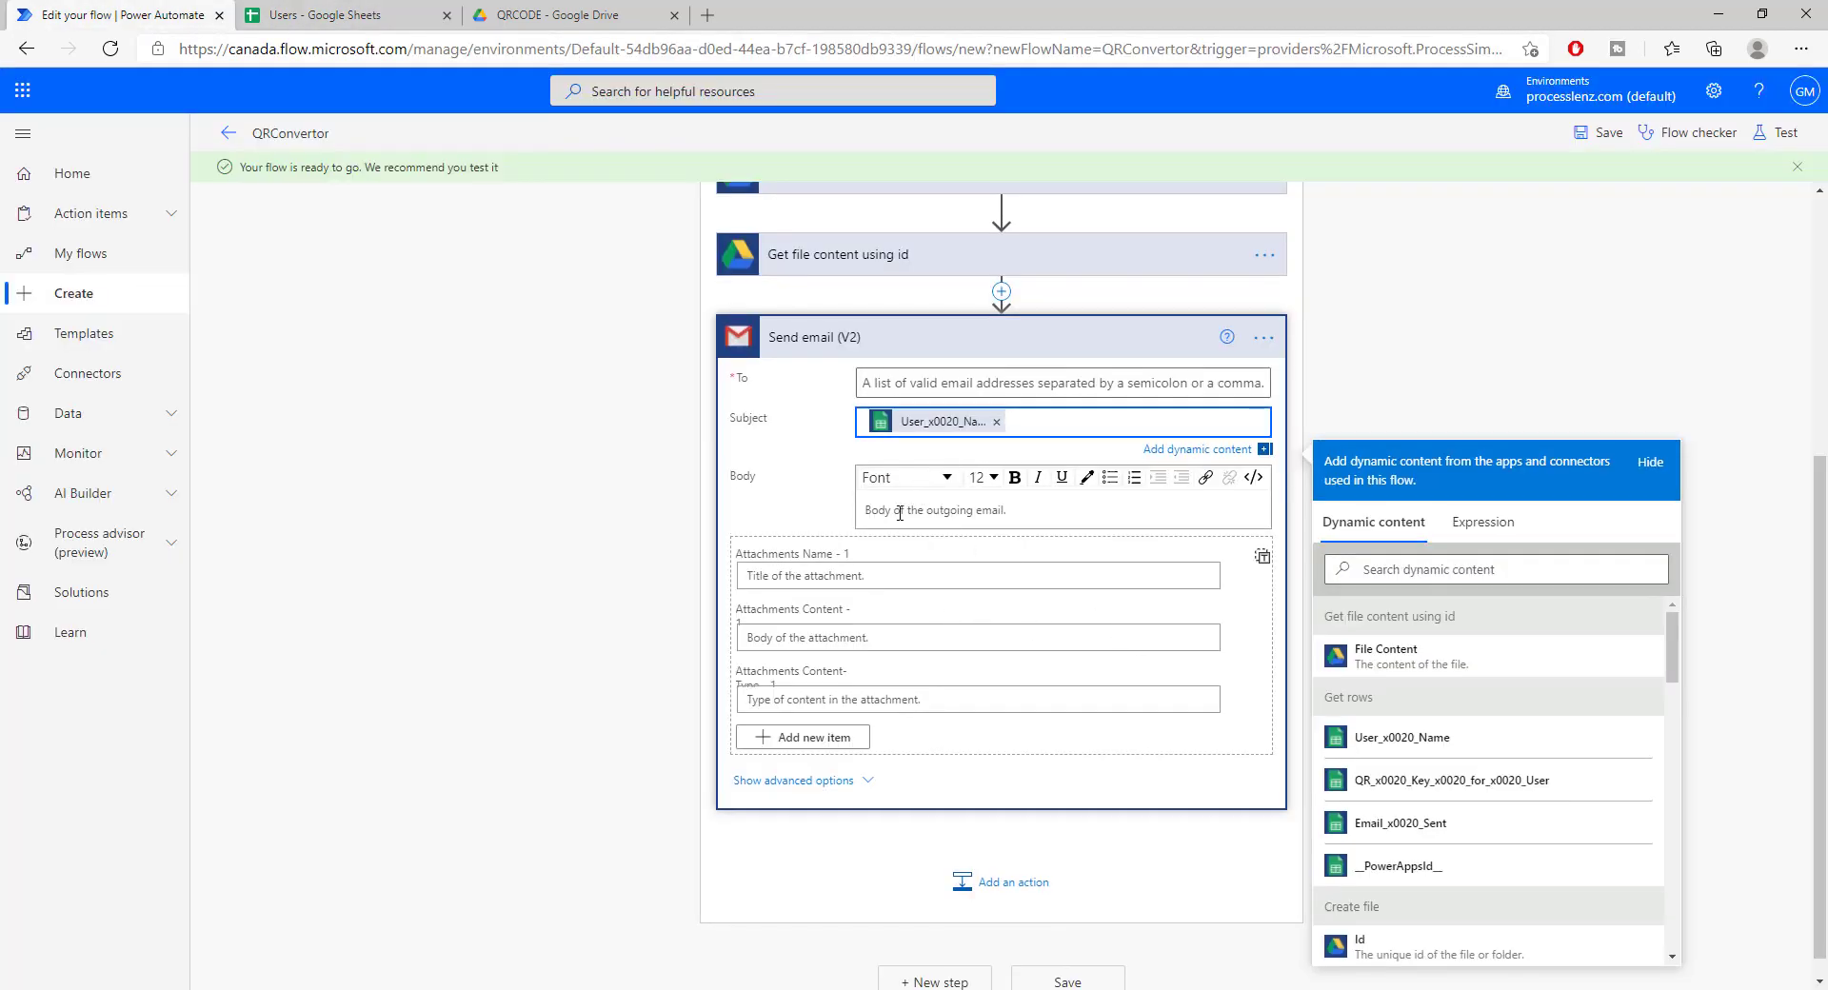
Step: Name the email attachment User_x0020_Name followed by .jpeg and set its content to File Content from Get file content using id
left_click(808, 581)
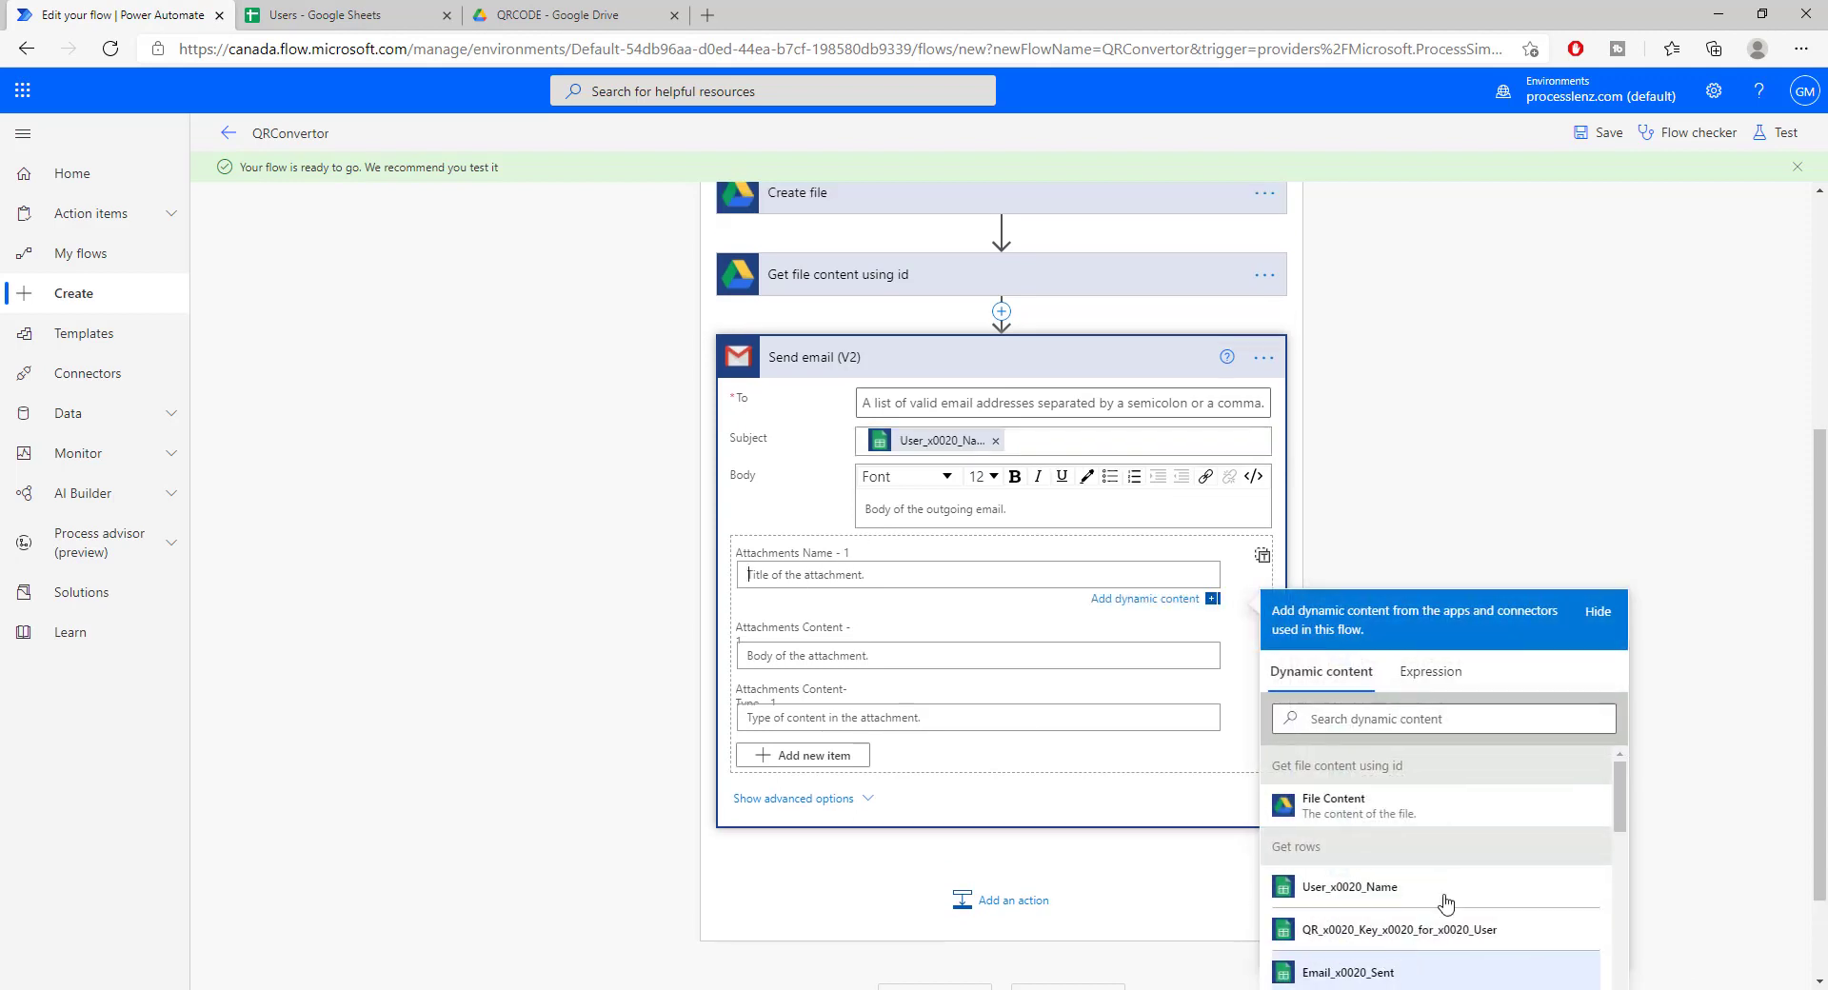
scroll(1362, 828, "down", 1)
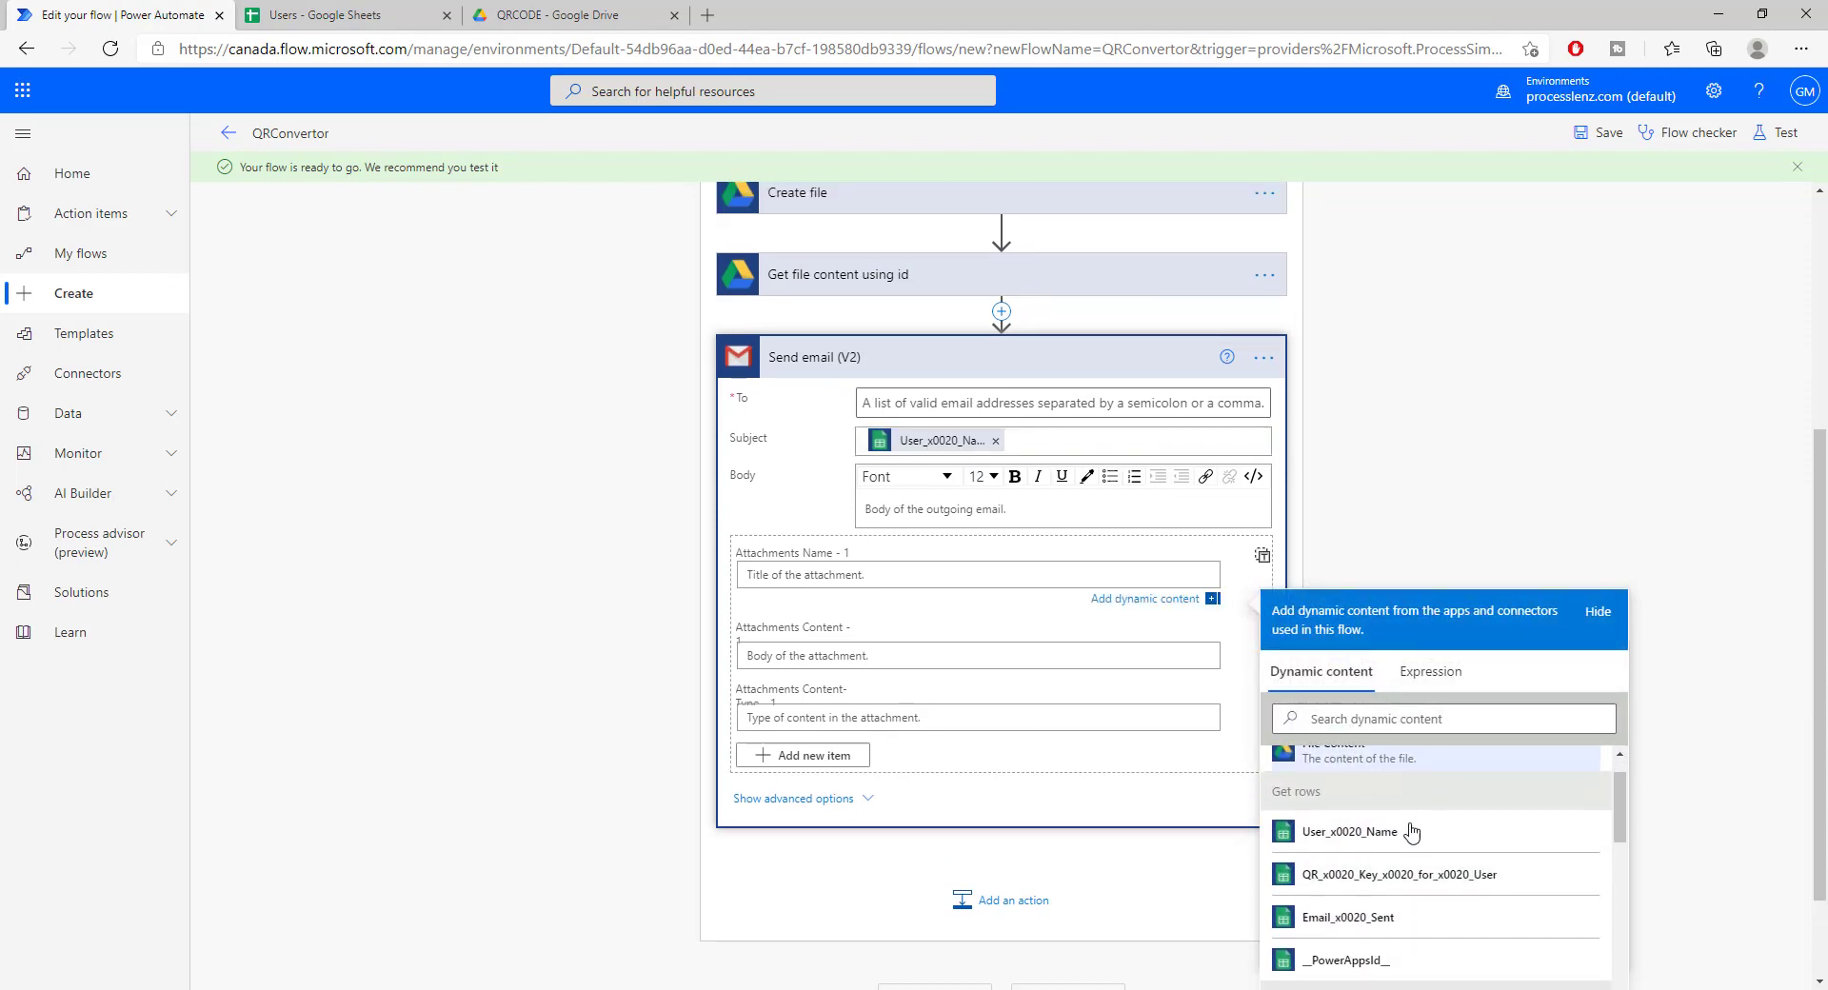
left_click(1357, 836)
left_click(925, 582)
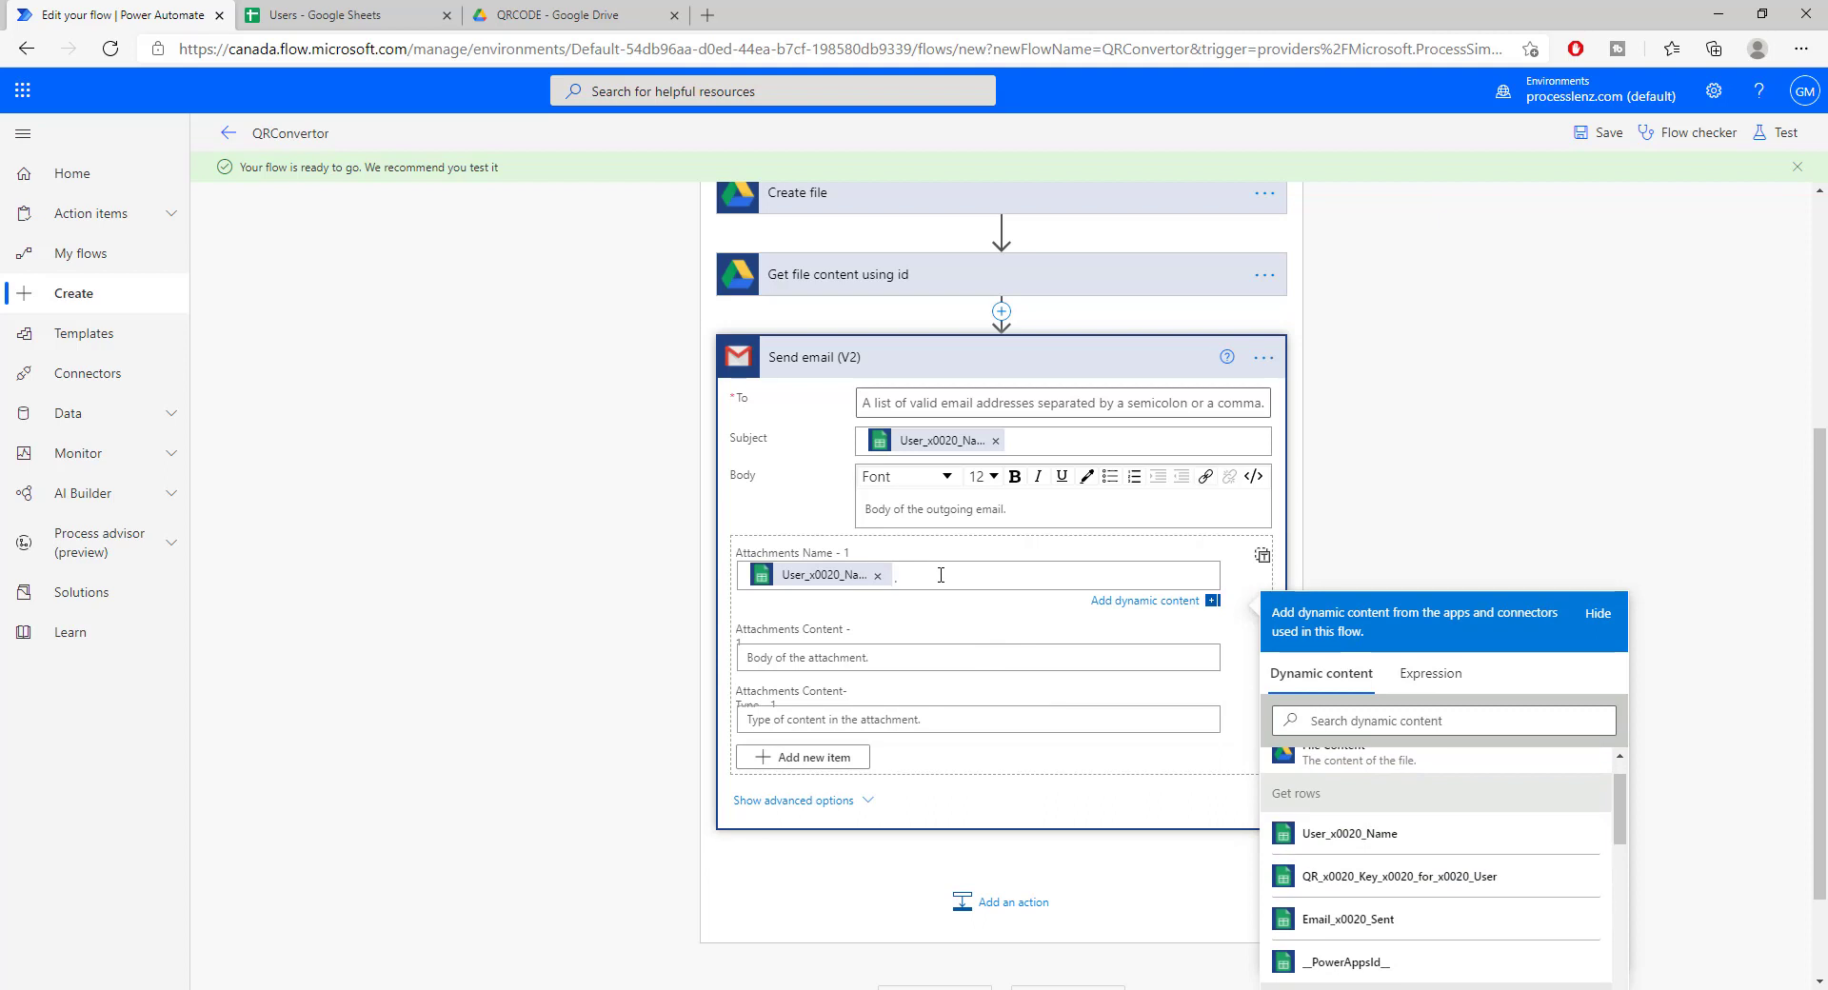
type(".jpeg")
left_click(865, 657)
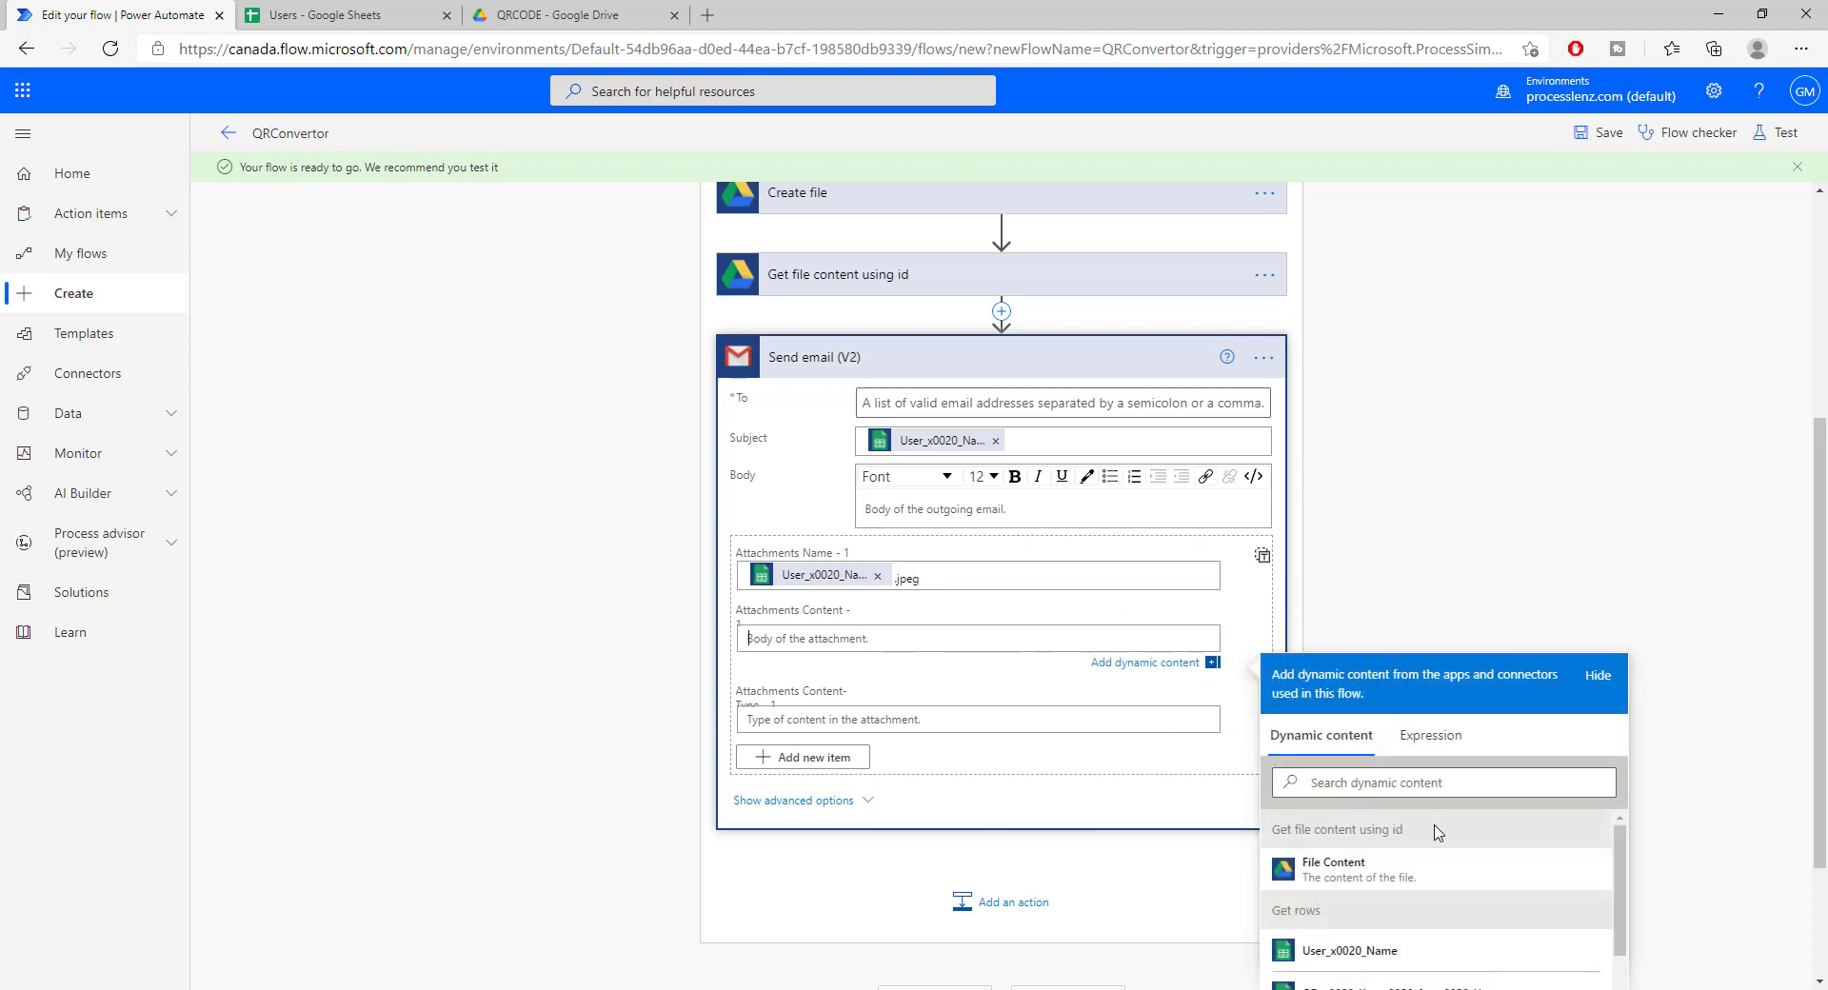
left_click(1409, 869)
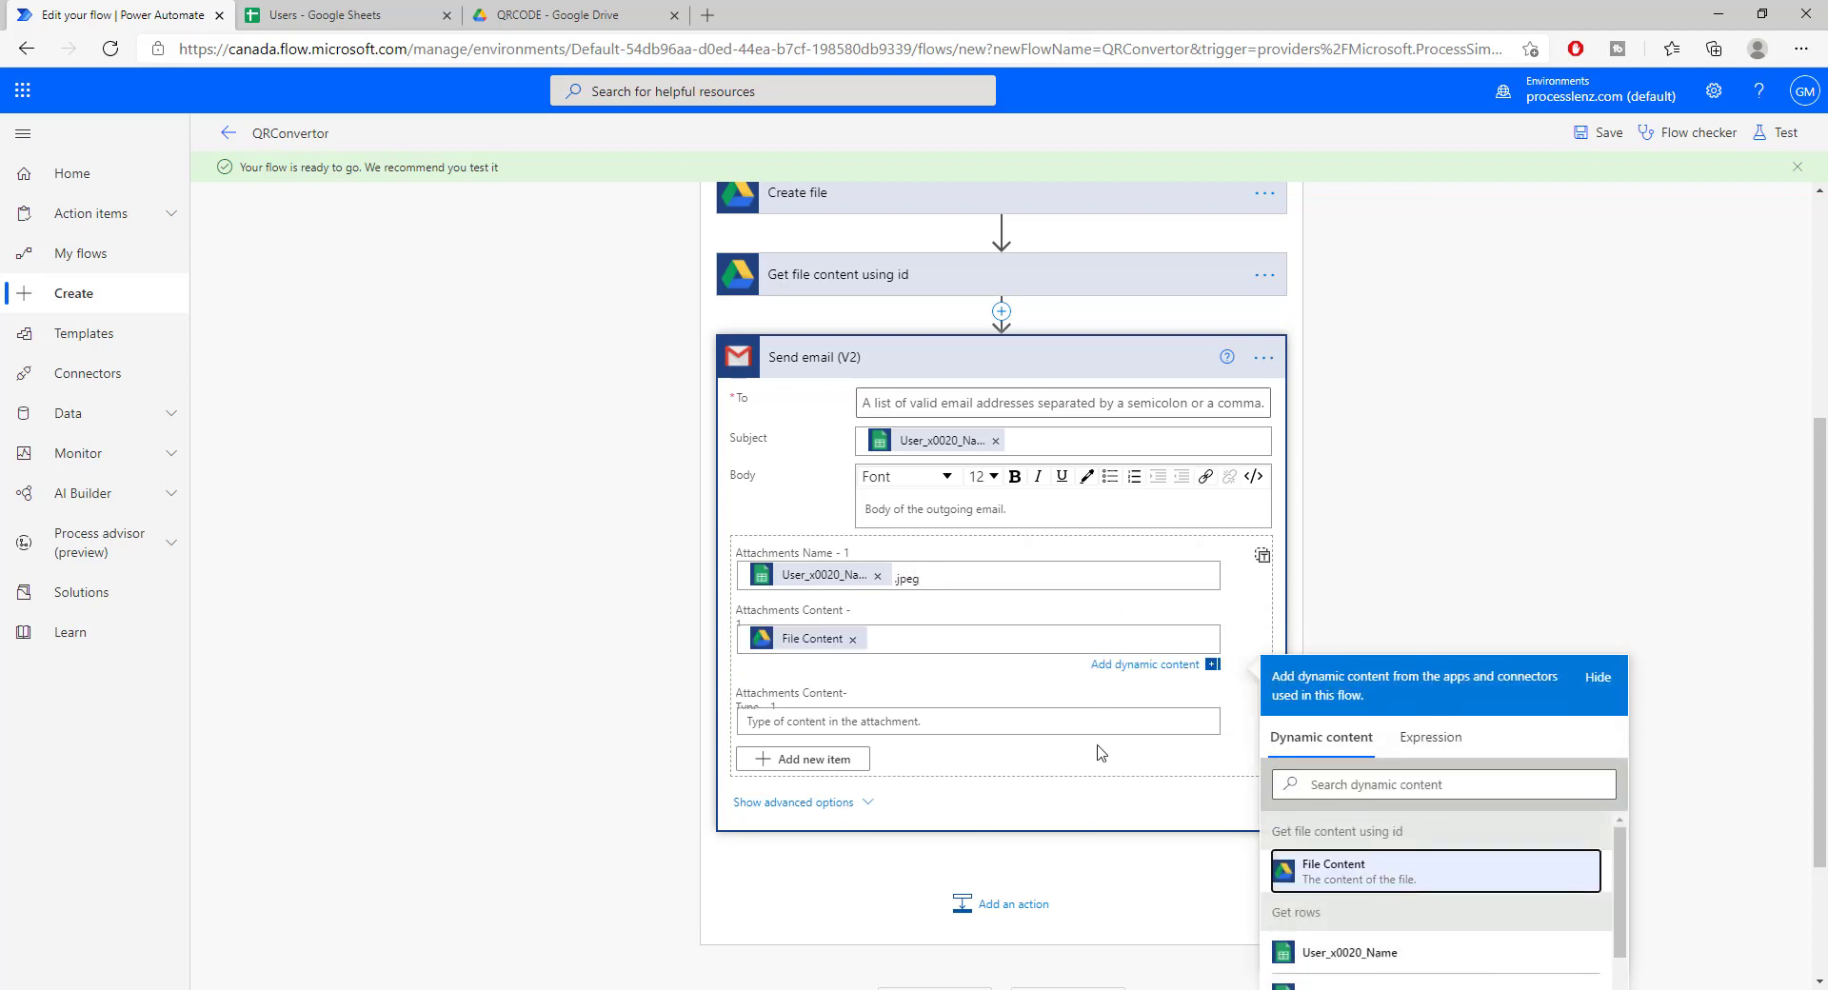
scroll(910, 681, "down", 1)
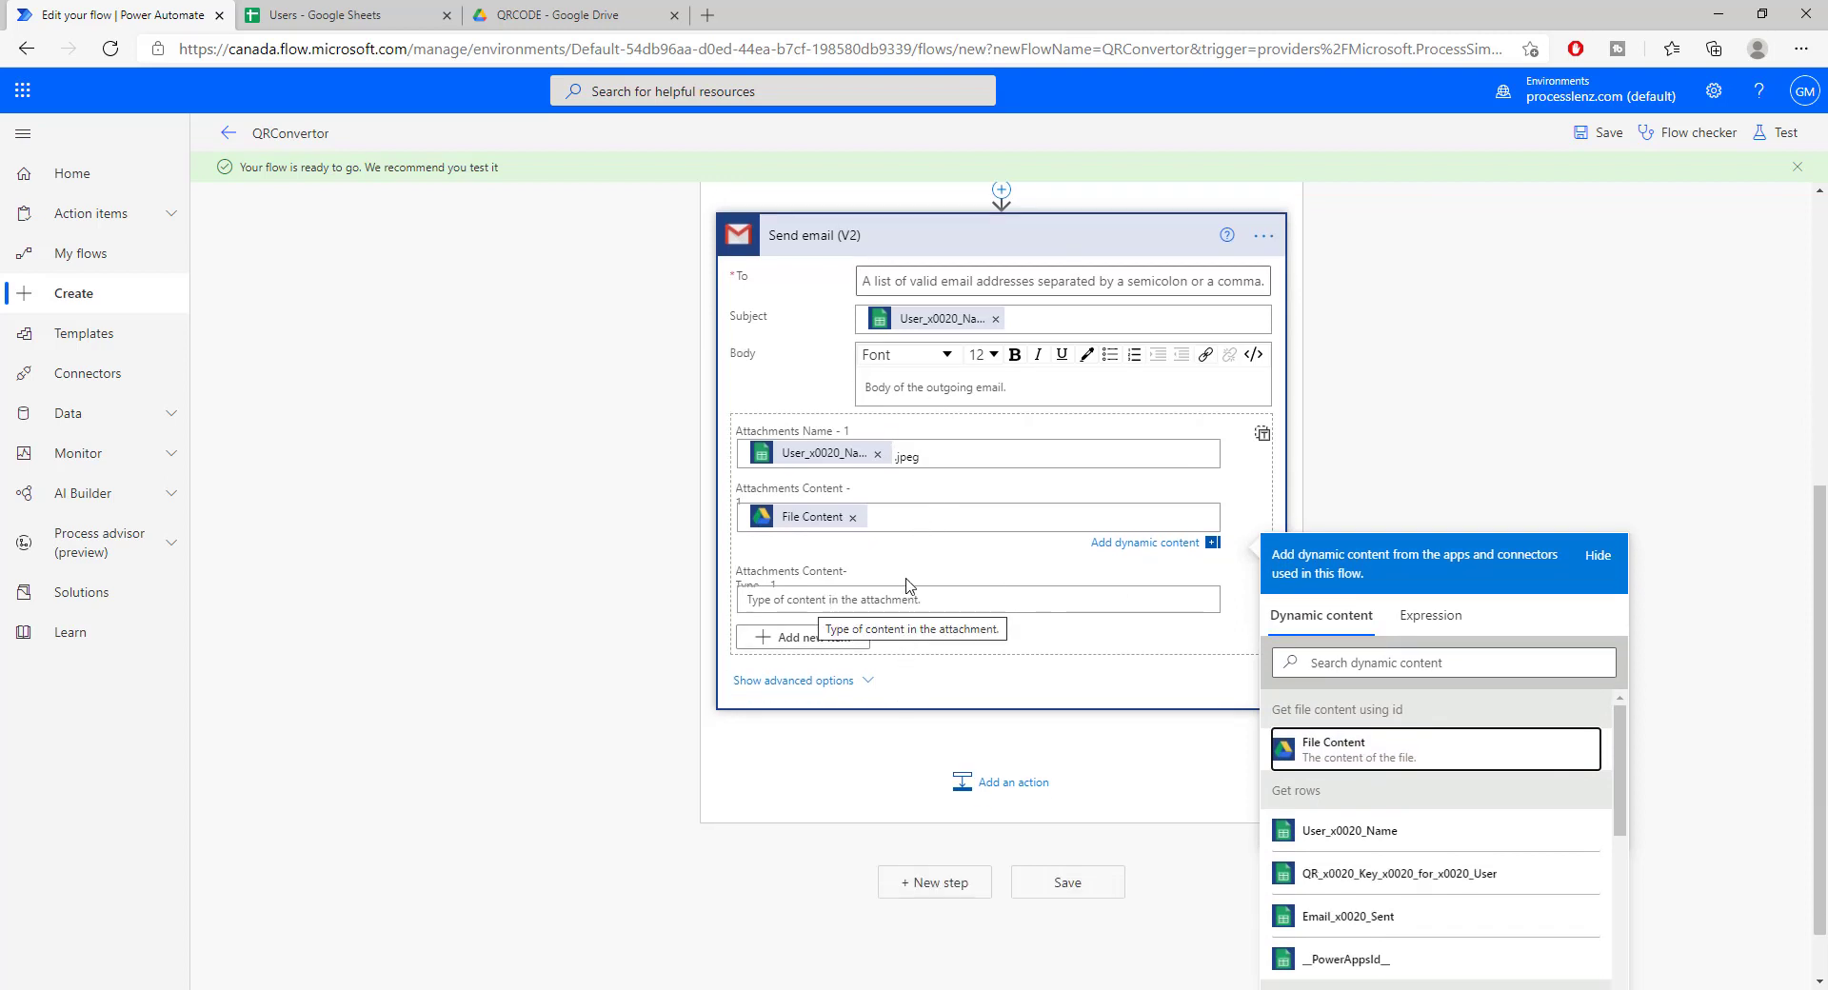
left_click(836, 786)
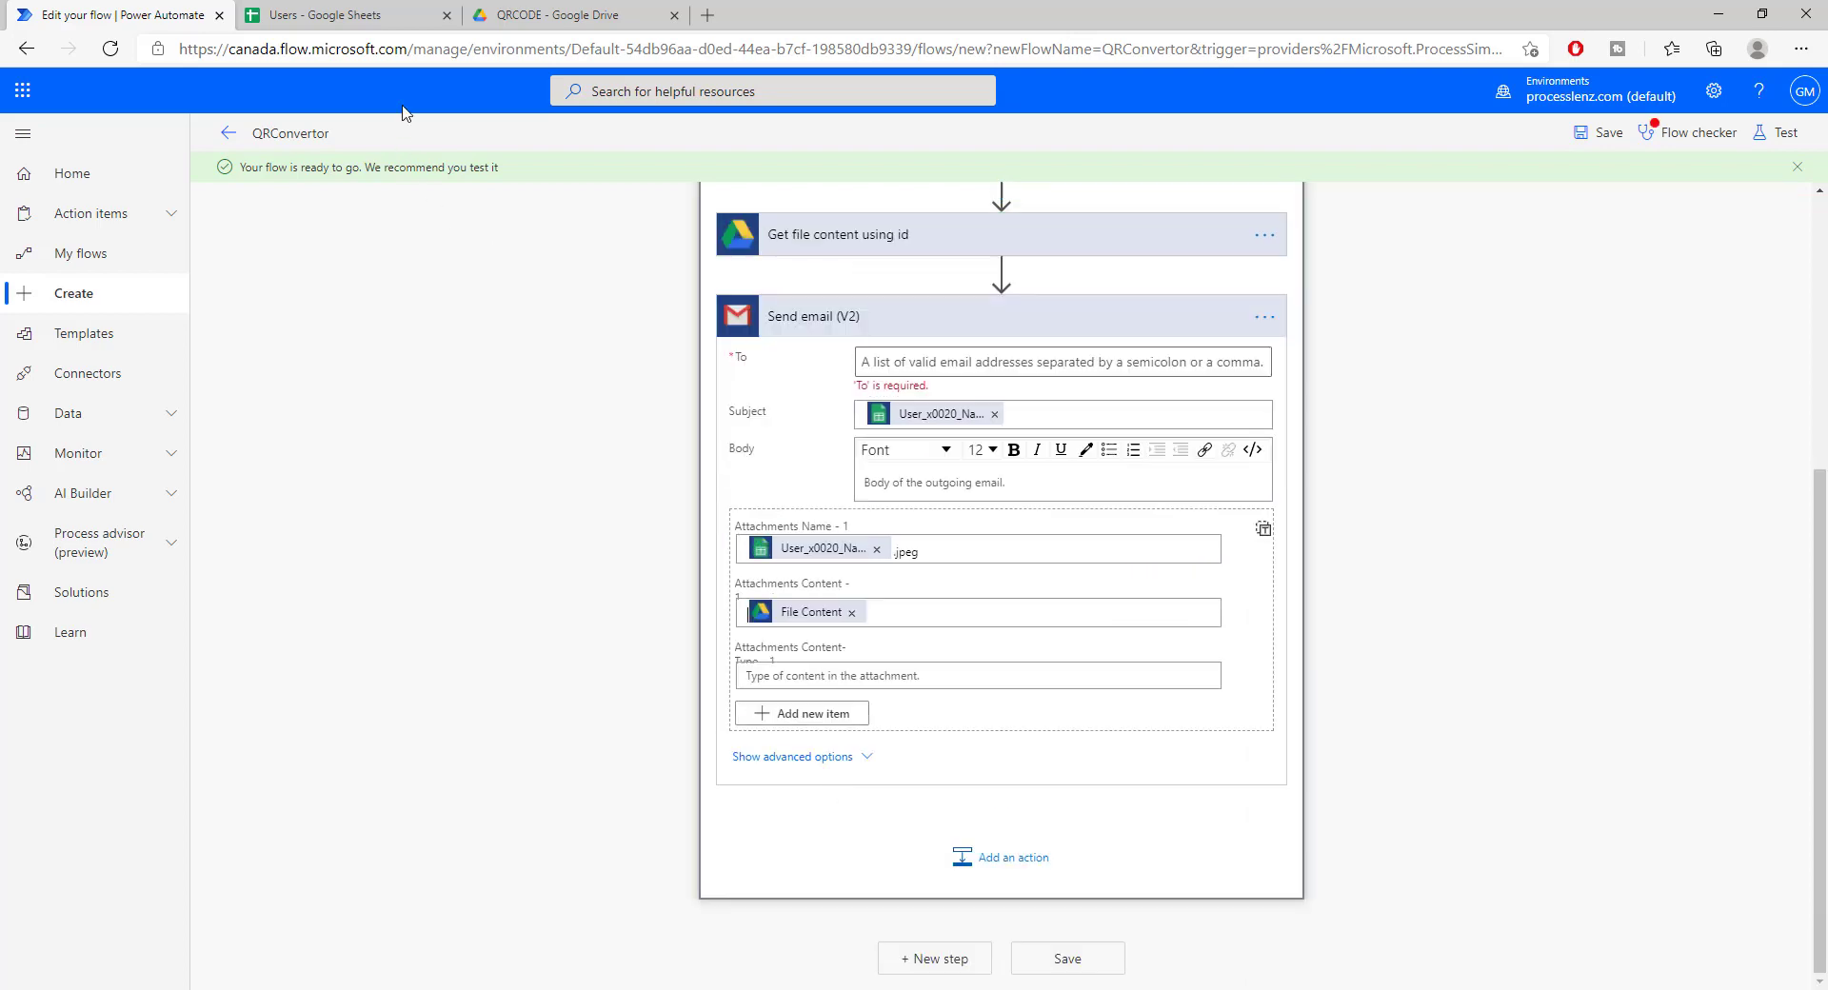
Step: Switch to the Users Google Sheet, clear the Email Sent values in rows 2 to 4, and return to the flow
left_click(314, 15)
left_click_drag(335, 251, 329, 266)
key("Delete")
left_click(340, 283)
key("Delete")
left_click(134, 20)
left_click(1009, 798)
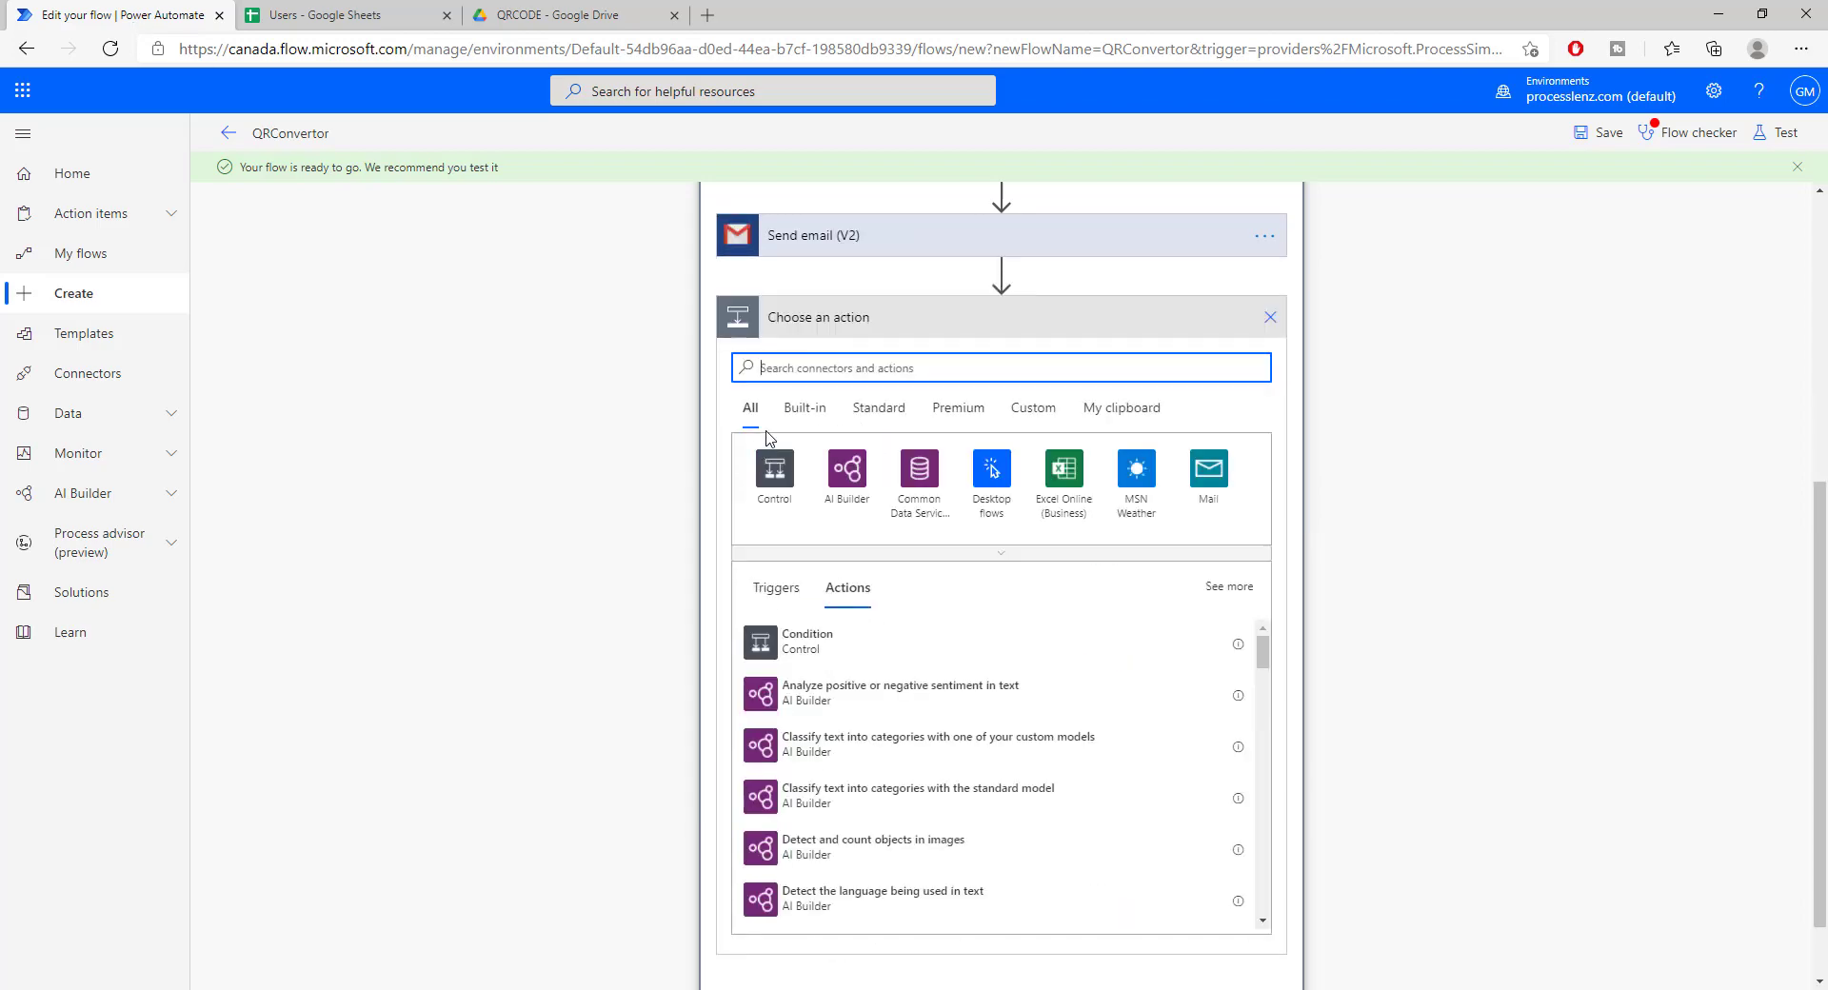
type("drive")
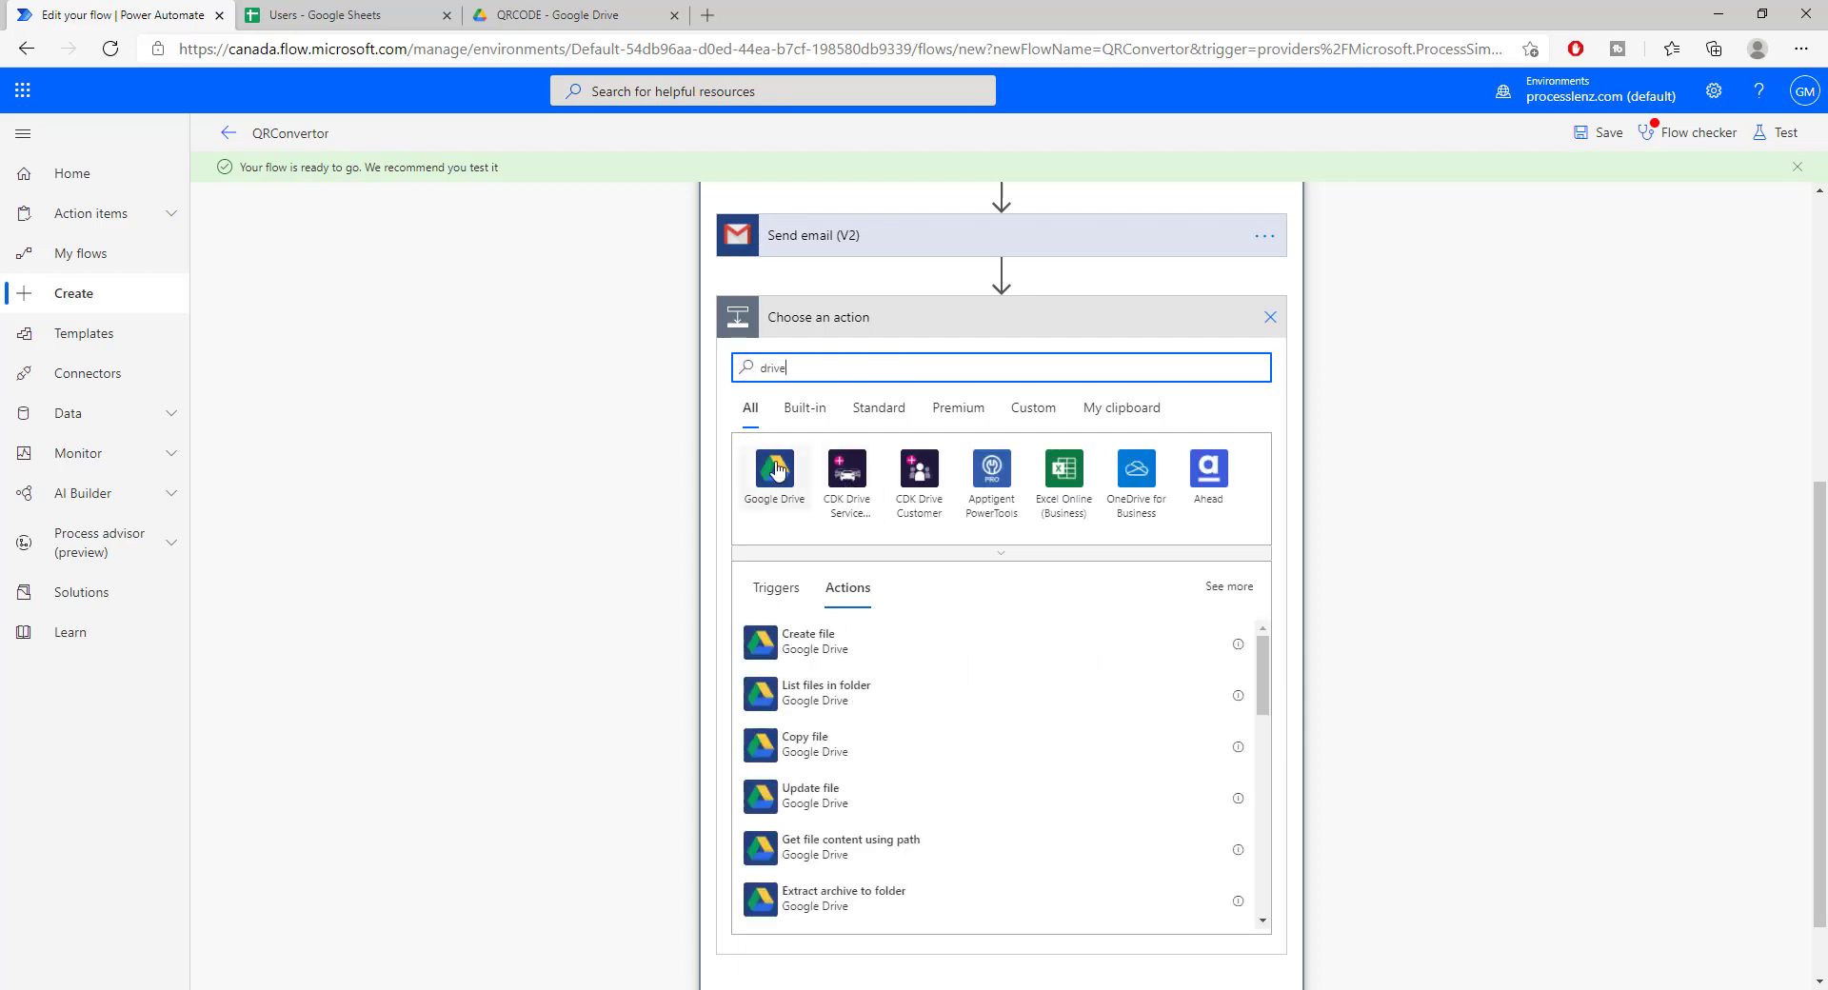
left_click(776, 469)
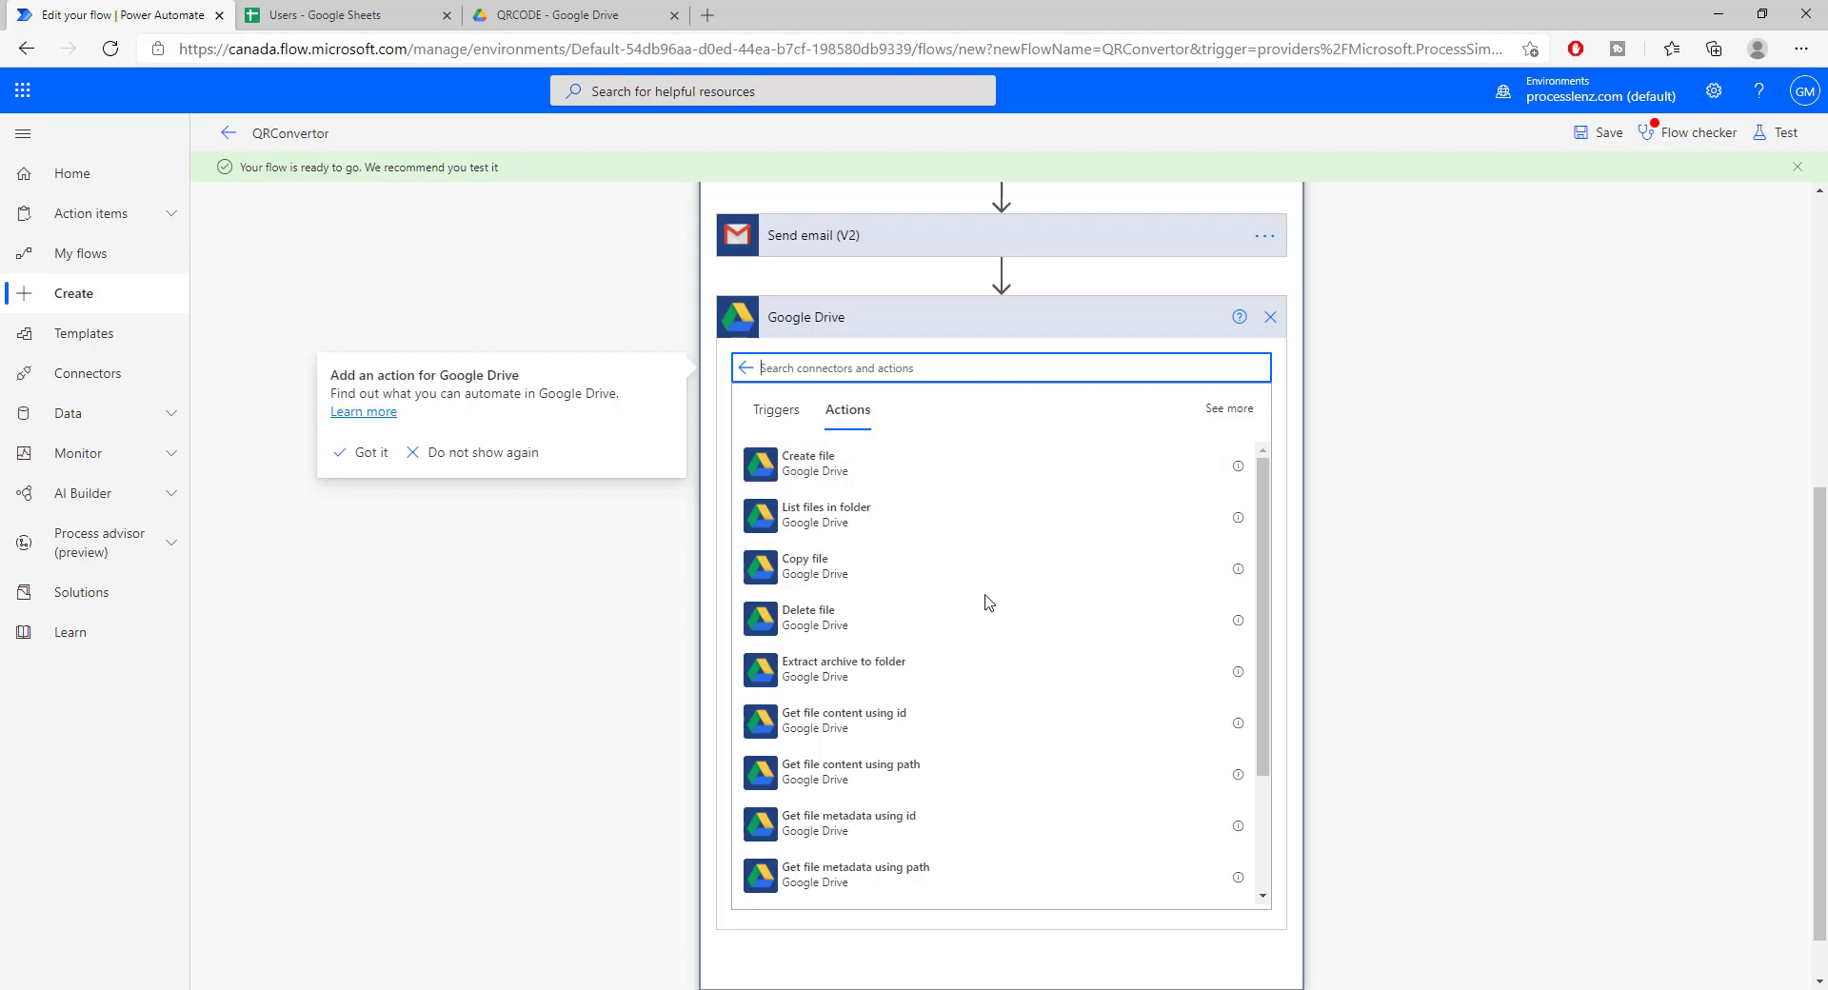
scroll(943, 619, "down", 2)
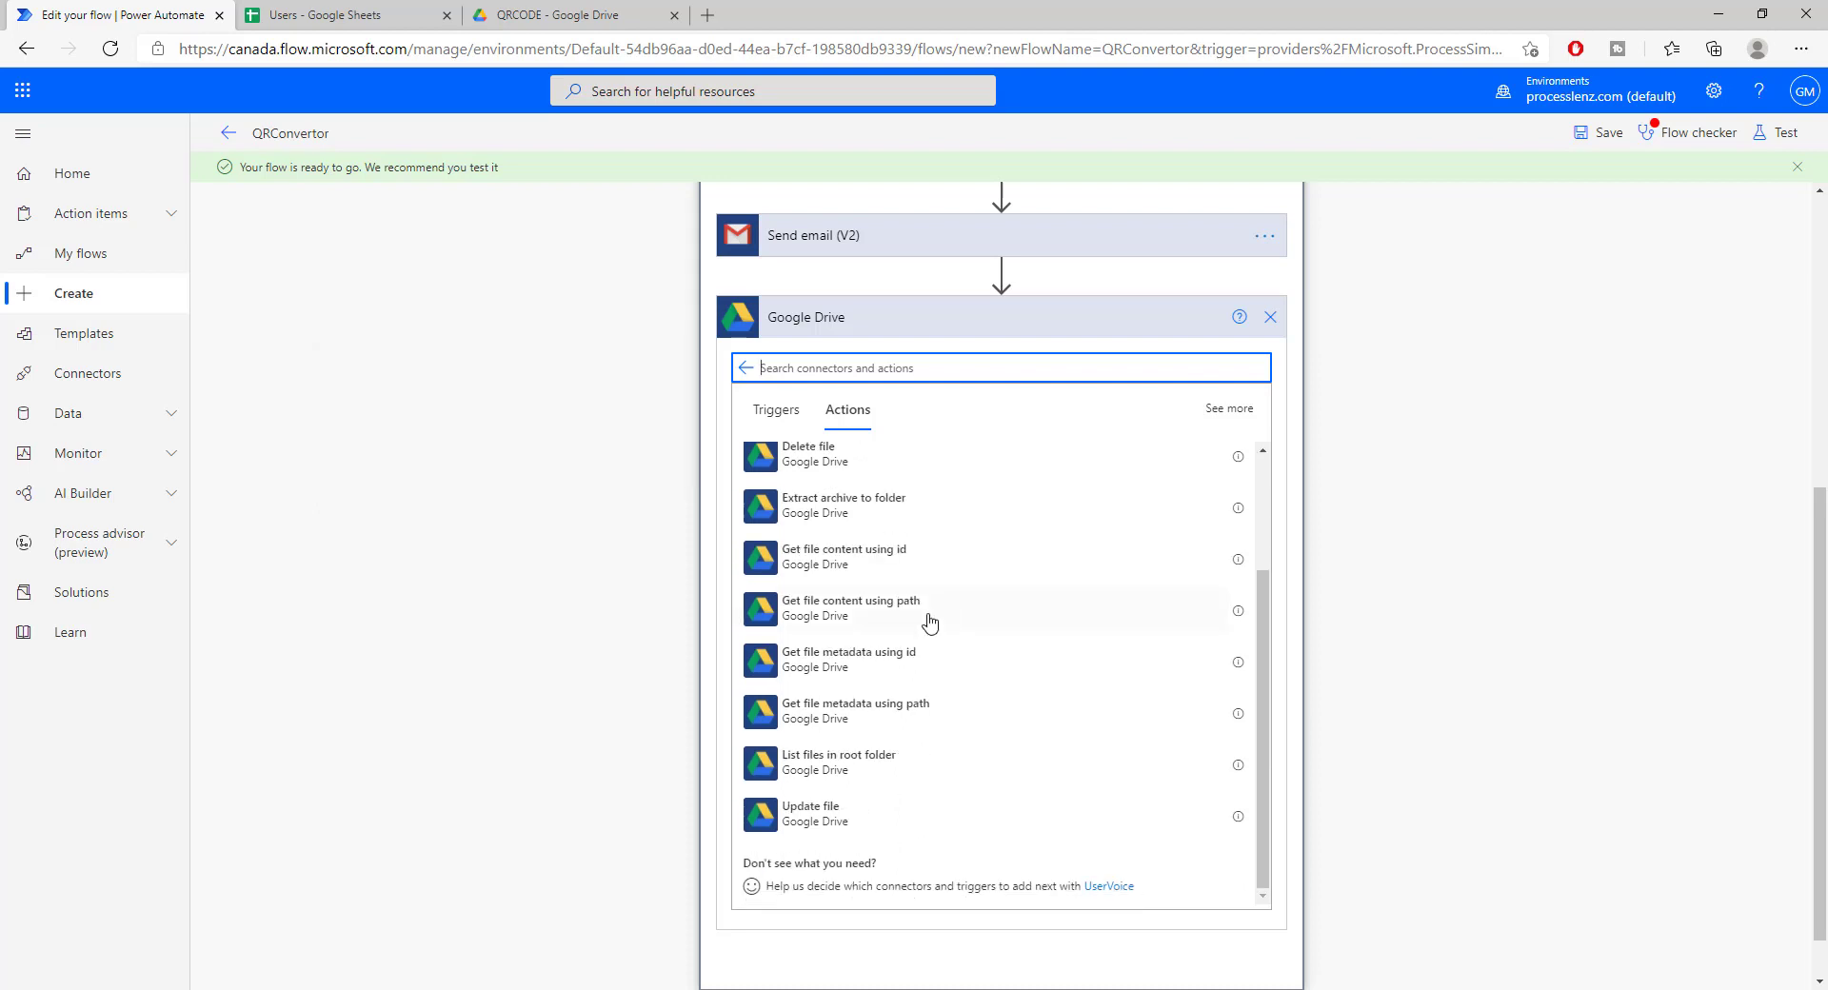
scroll(847, 629, "up", 6)
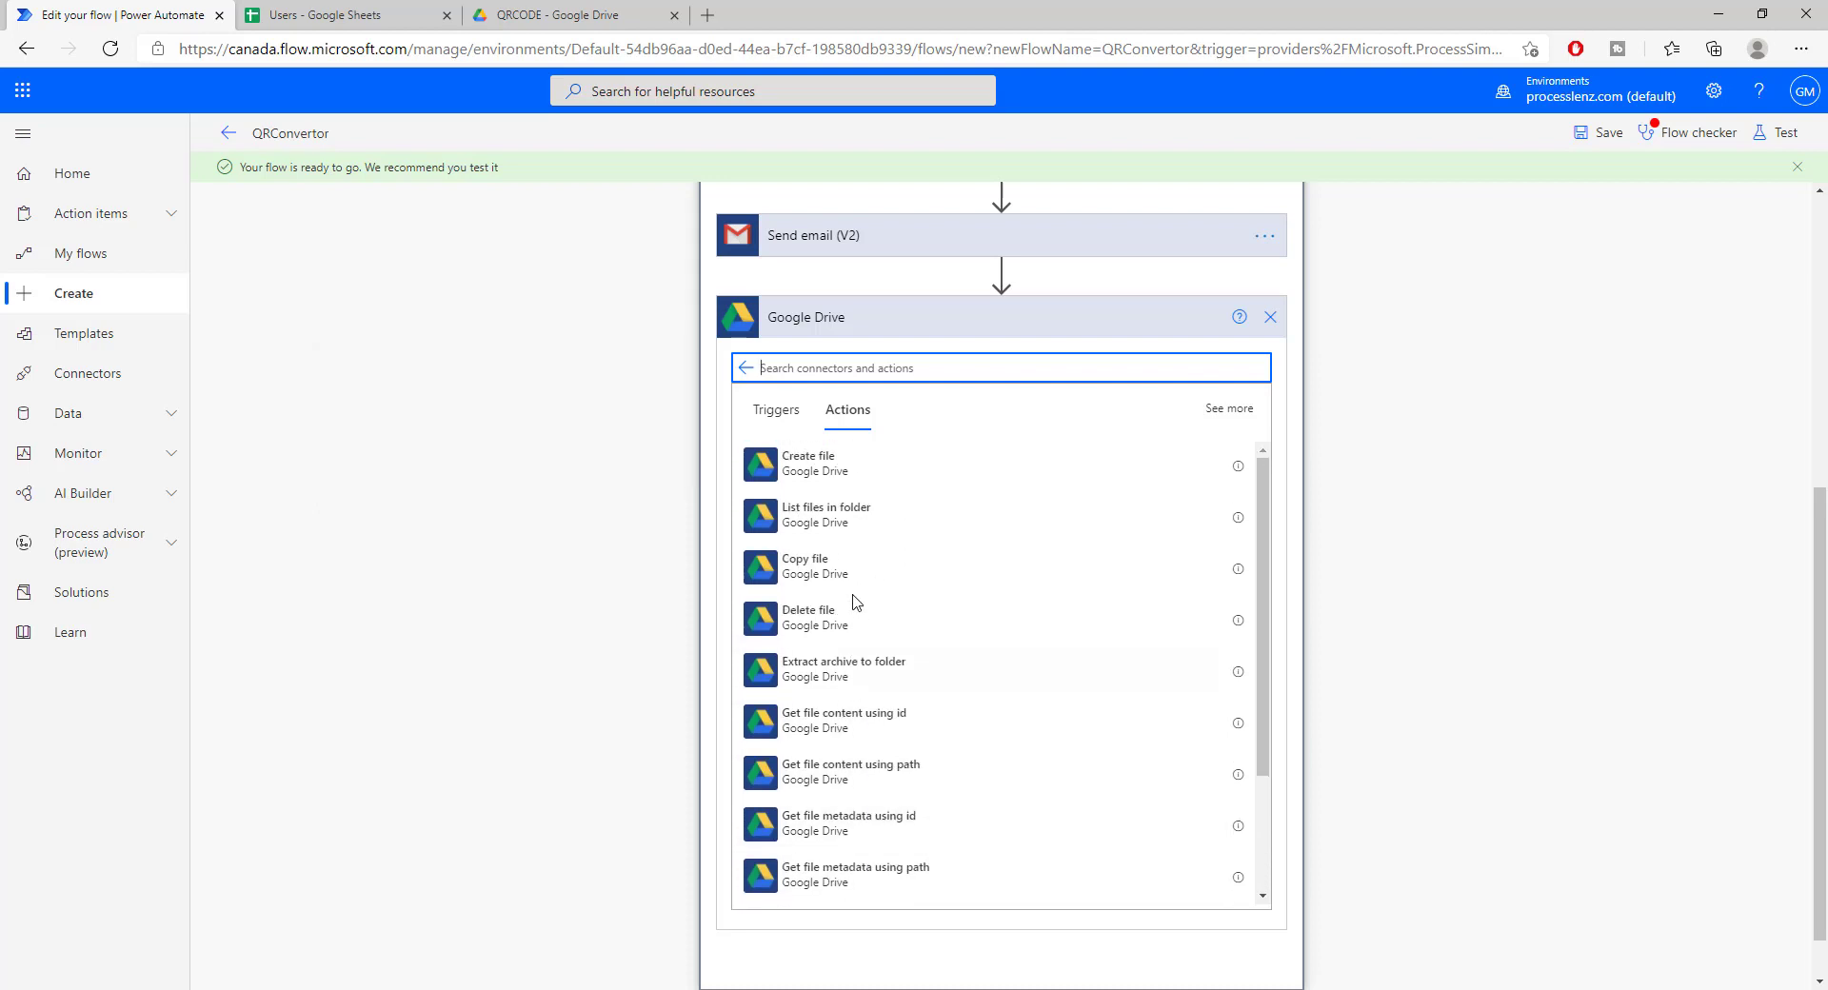
scroll(866, 711, "down", 5)
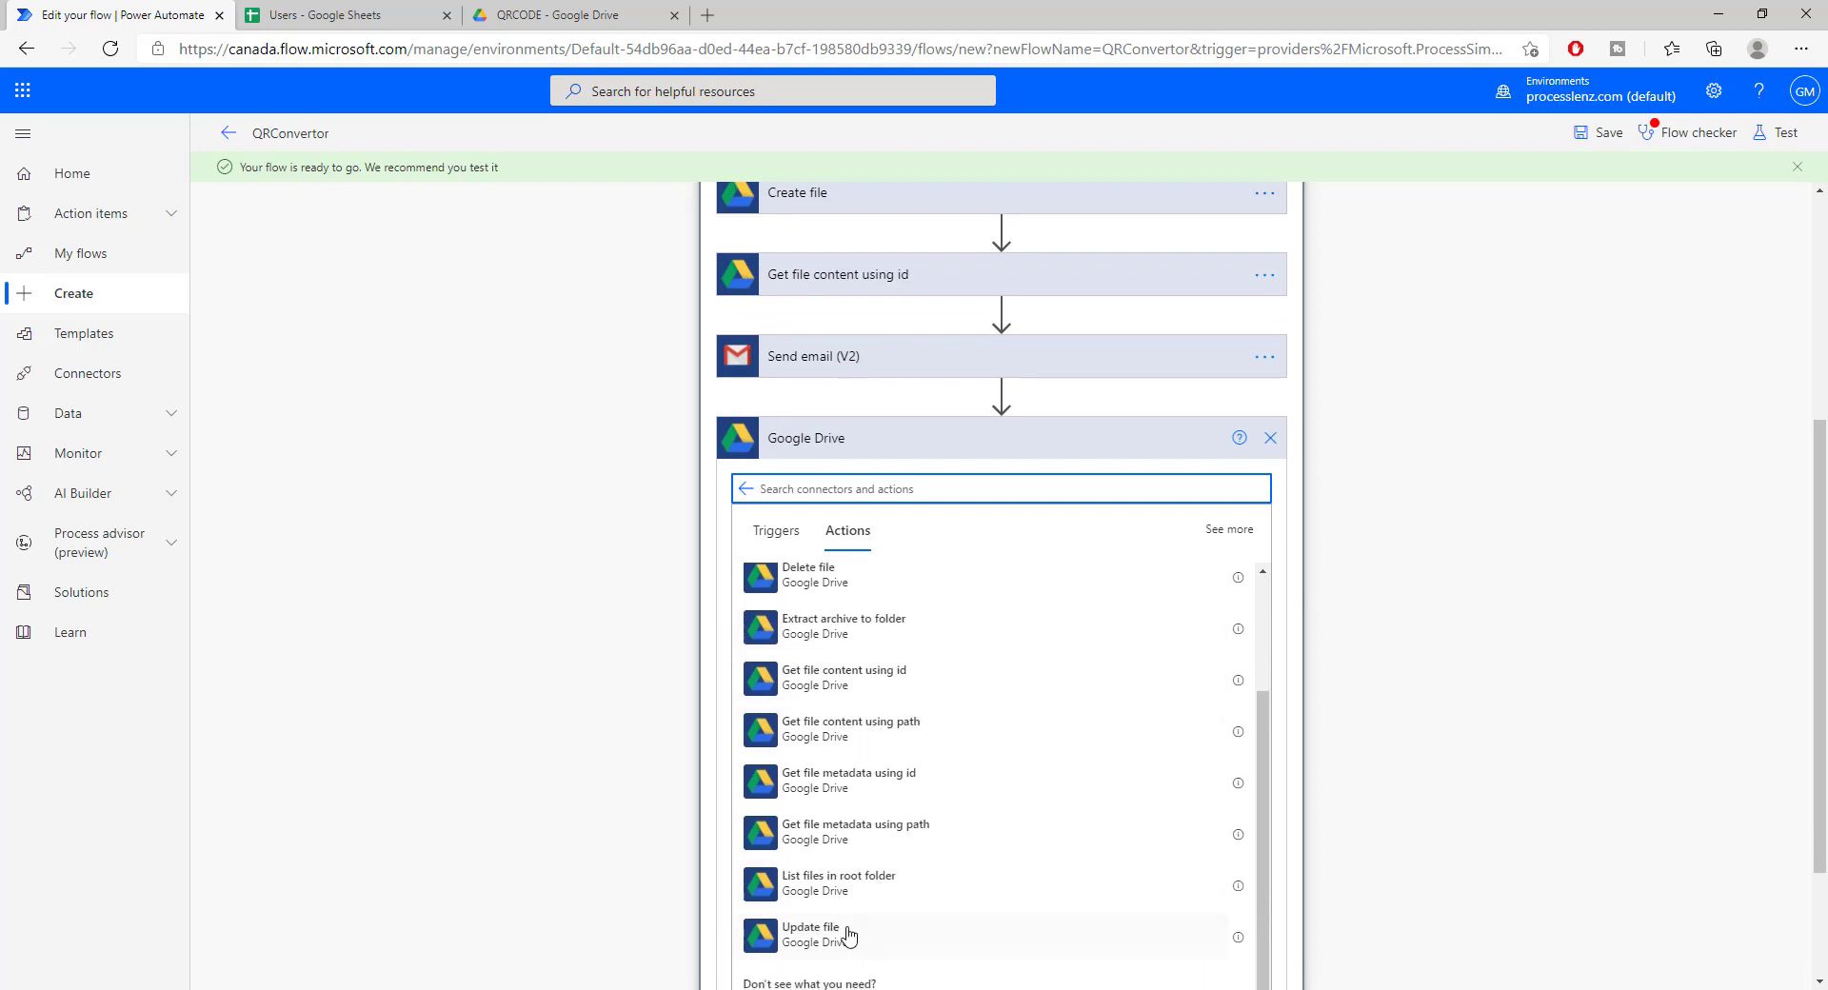
scroll(849, 934, "up", 2)
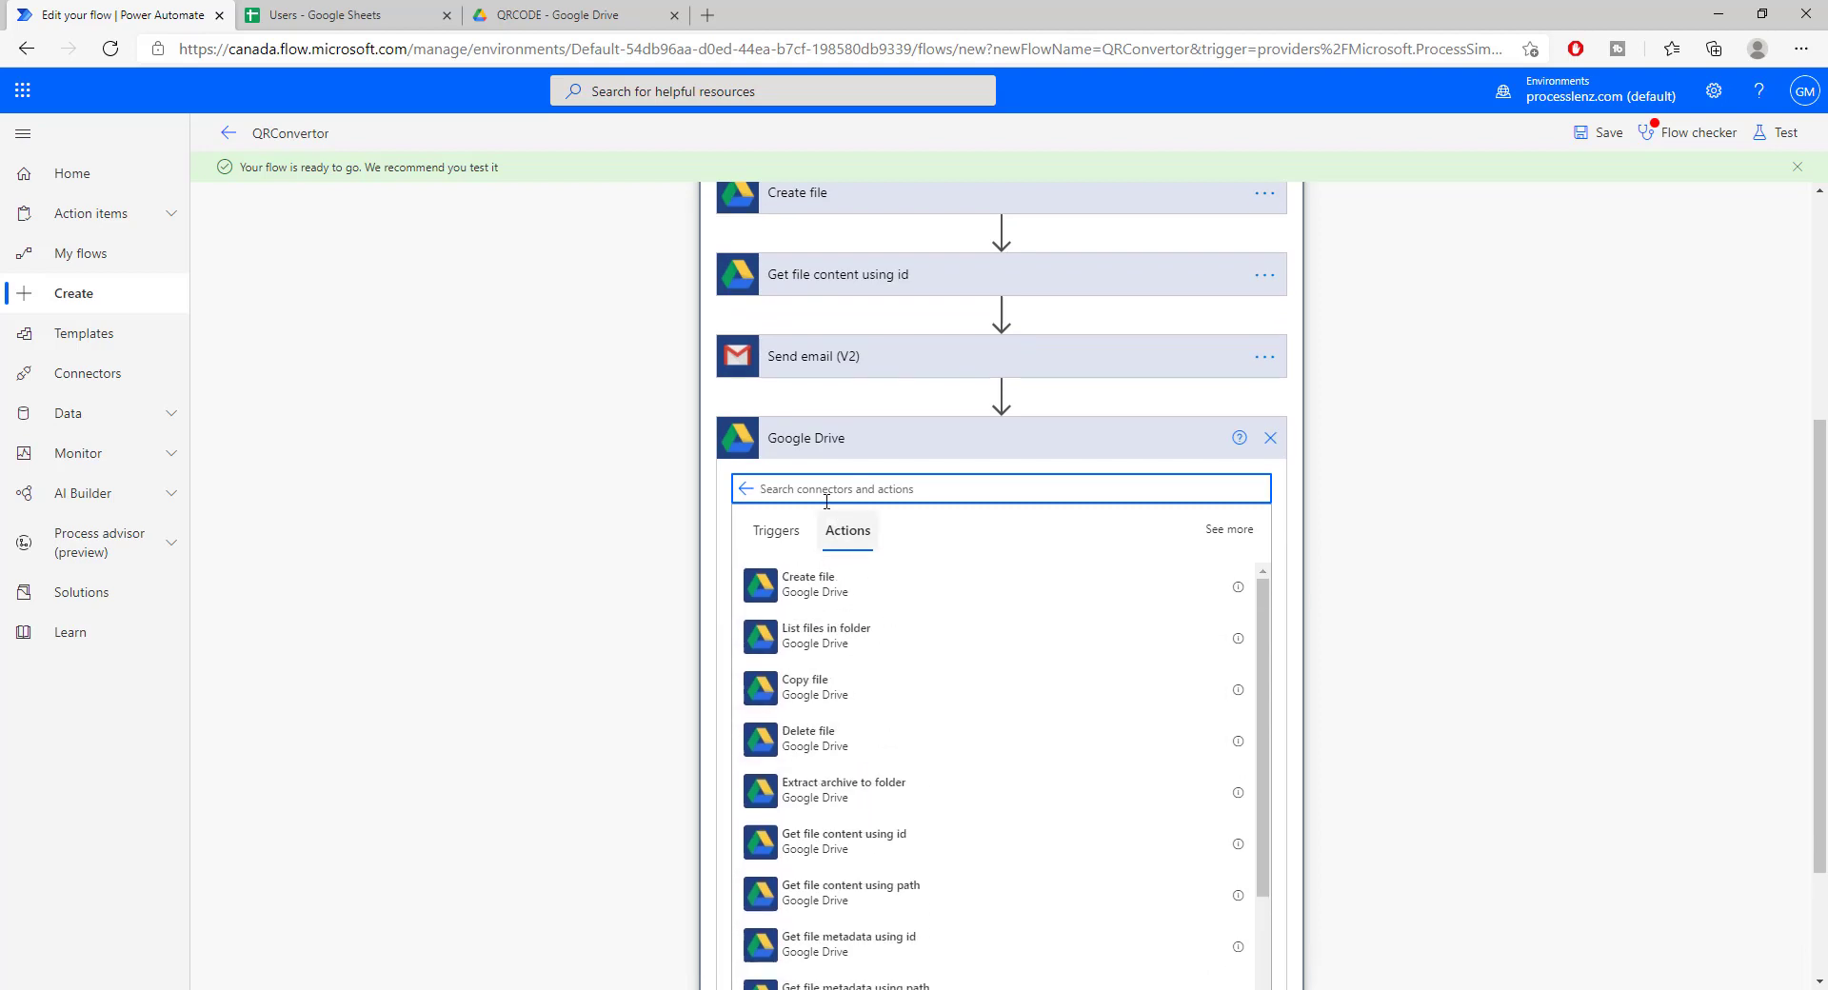
left_click(1270, 438)
Step: Add the Google Sheets Update row action after Send email (V2) inside the Apply to each loop
left_click(1010, 855)
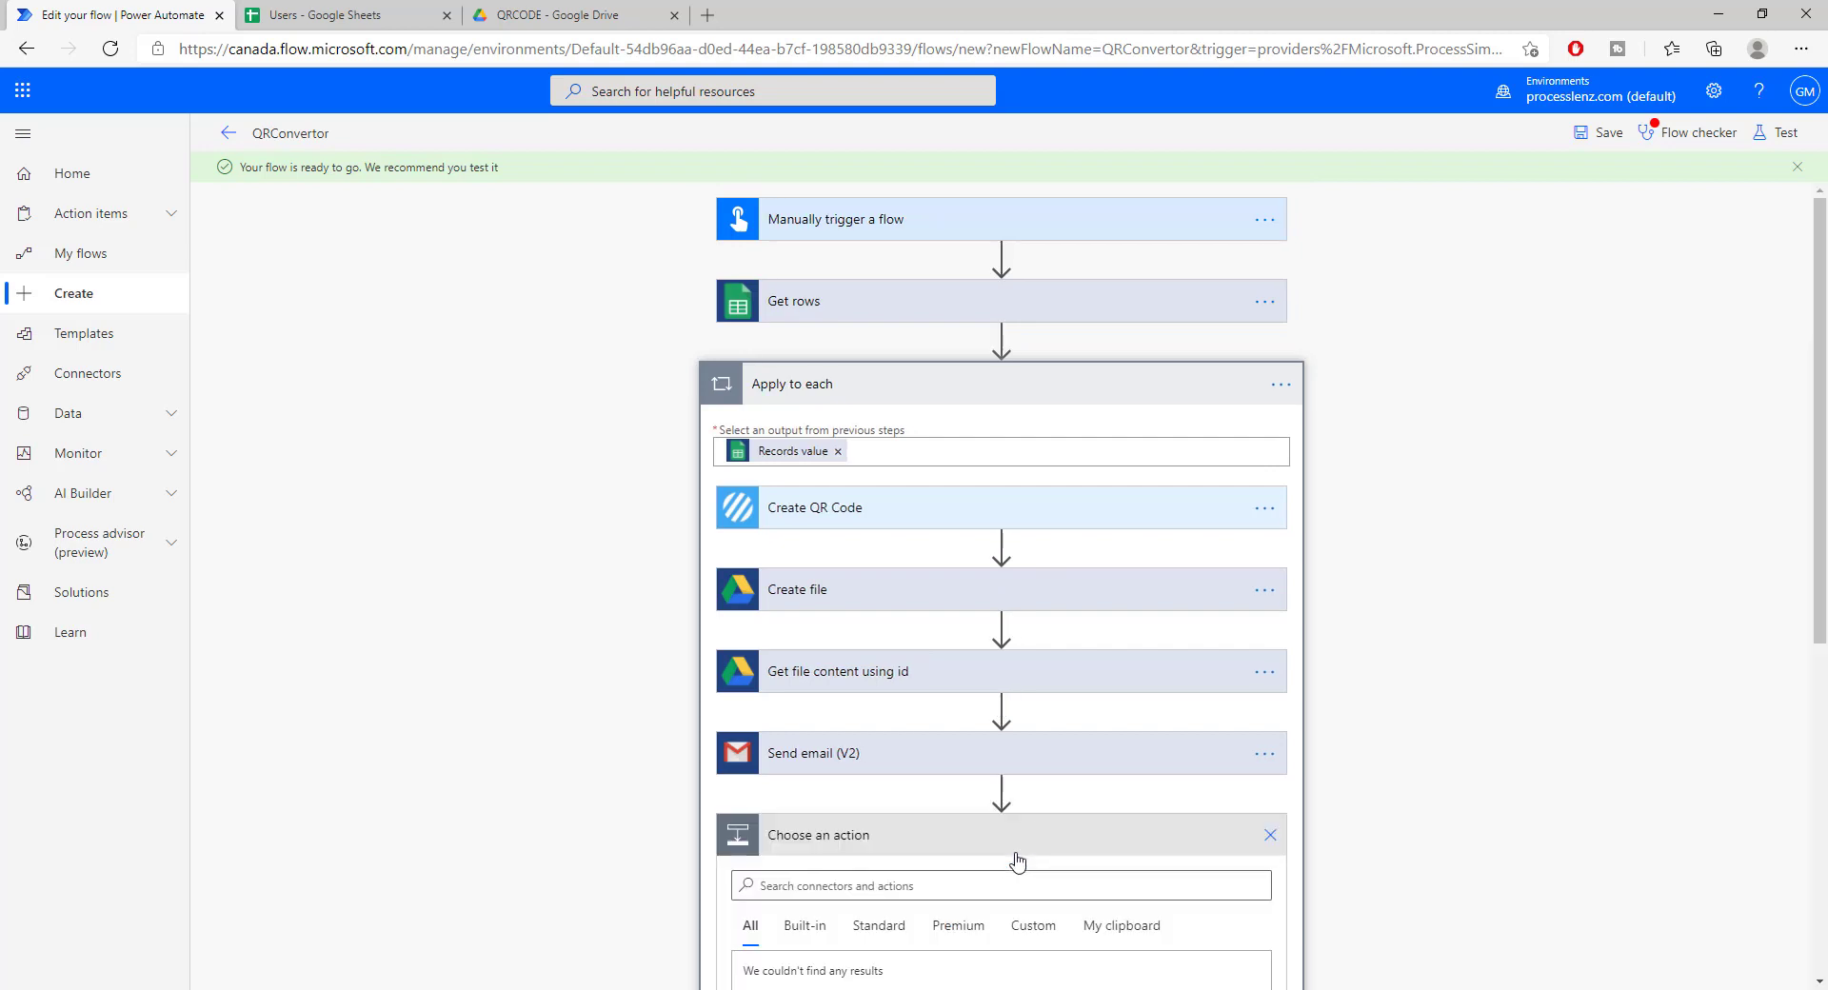
type("sheet")
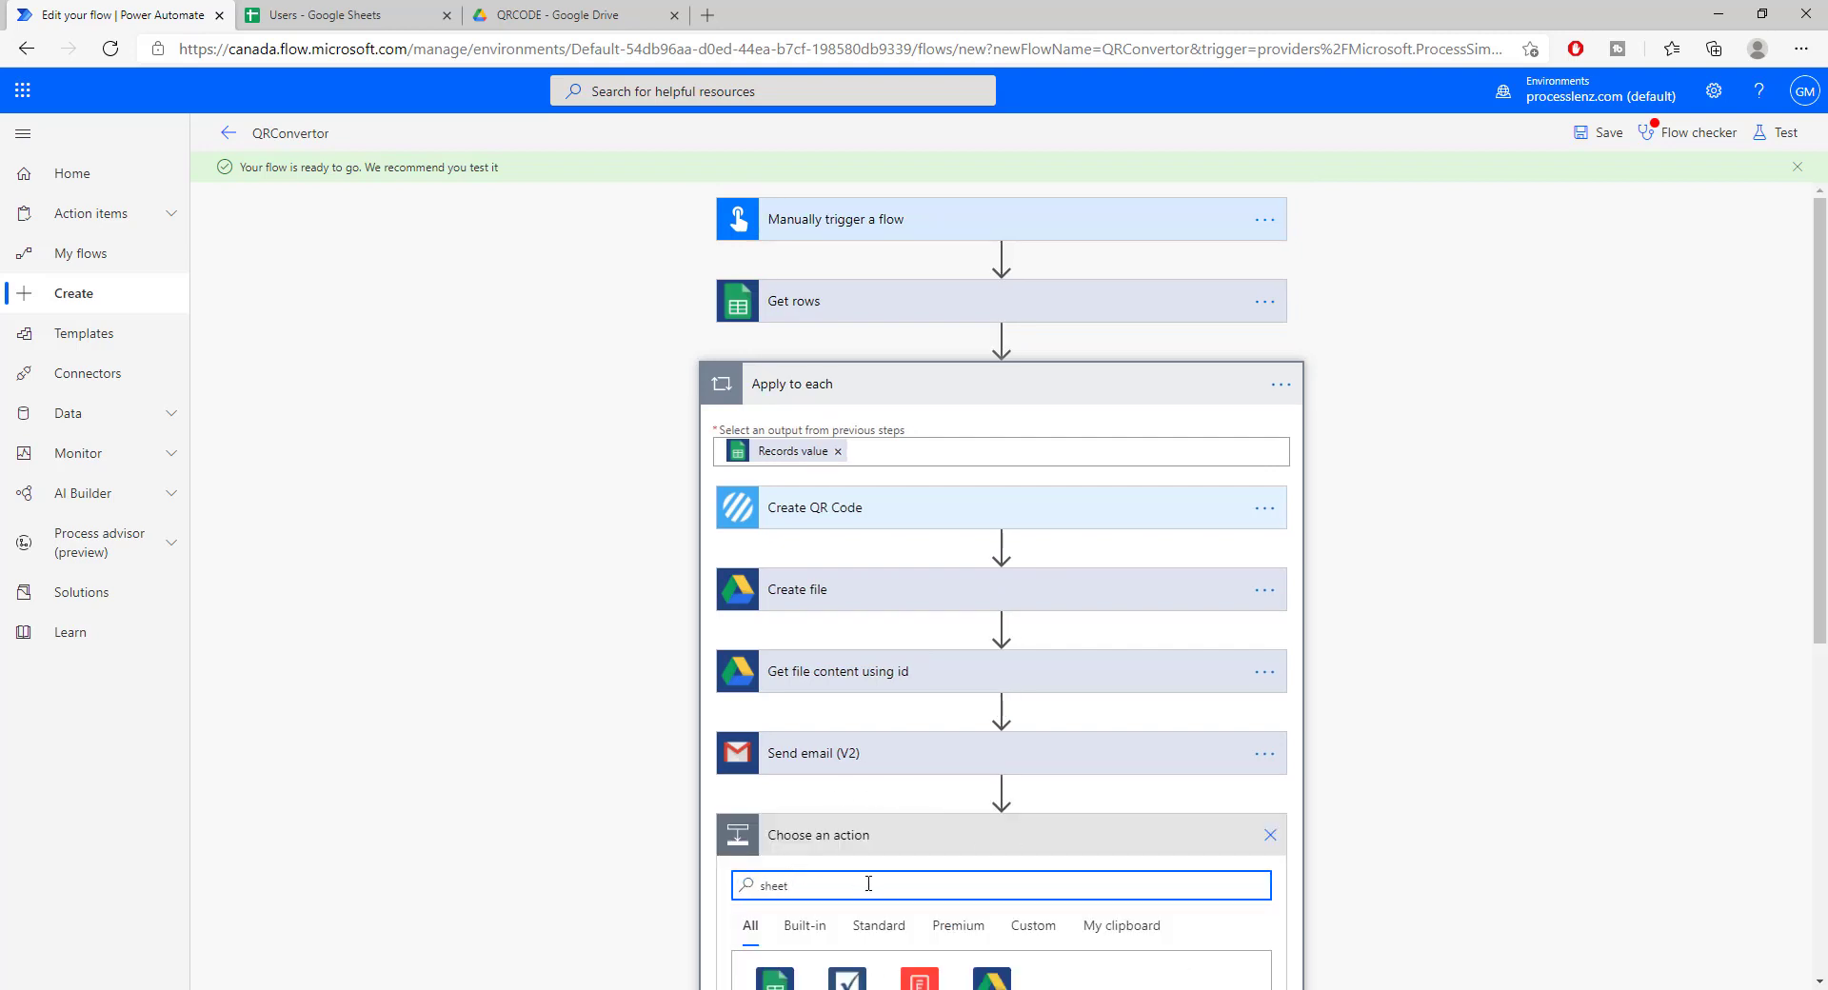
scroll(862, 819, "down", 4)
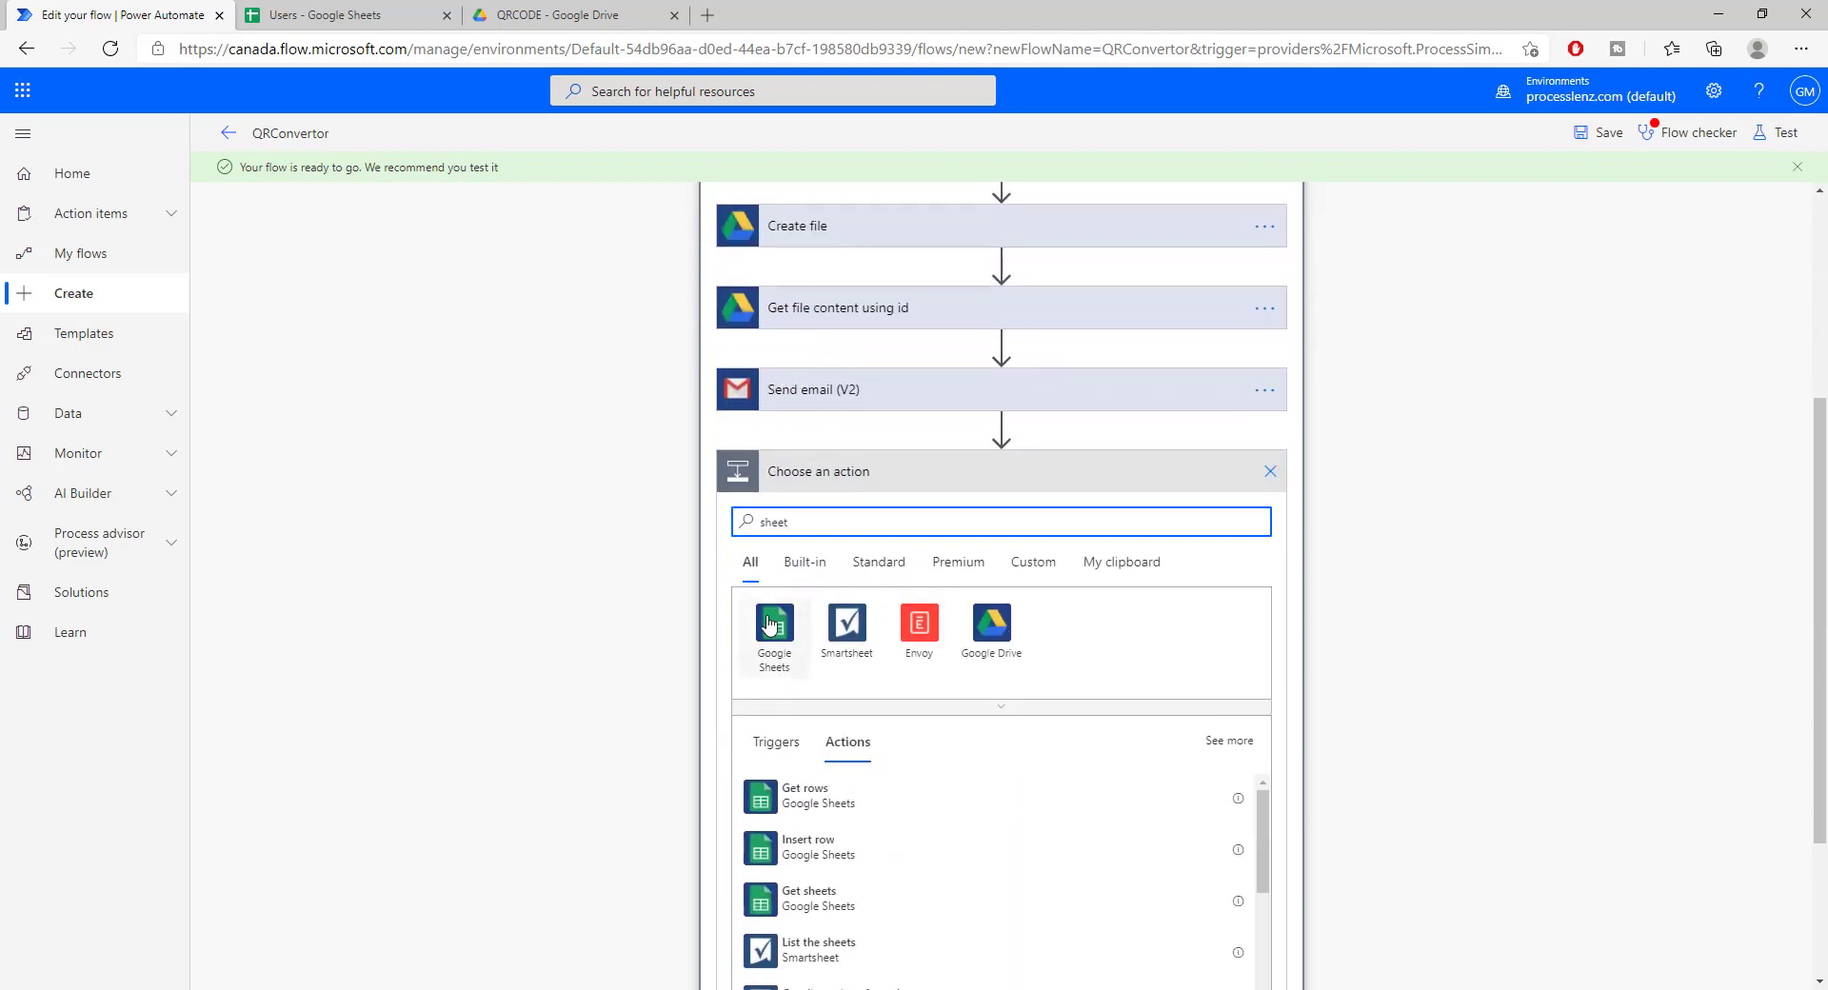
left_click(773, 633)
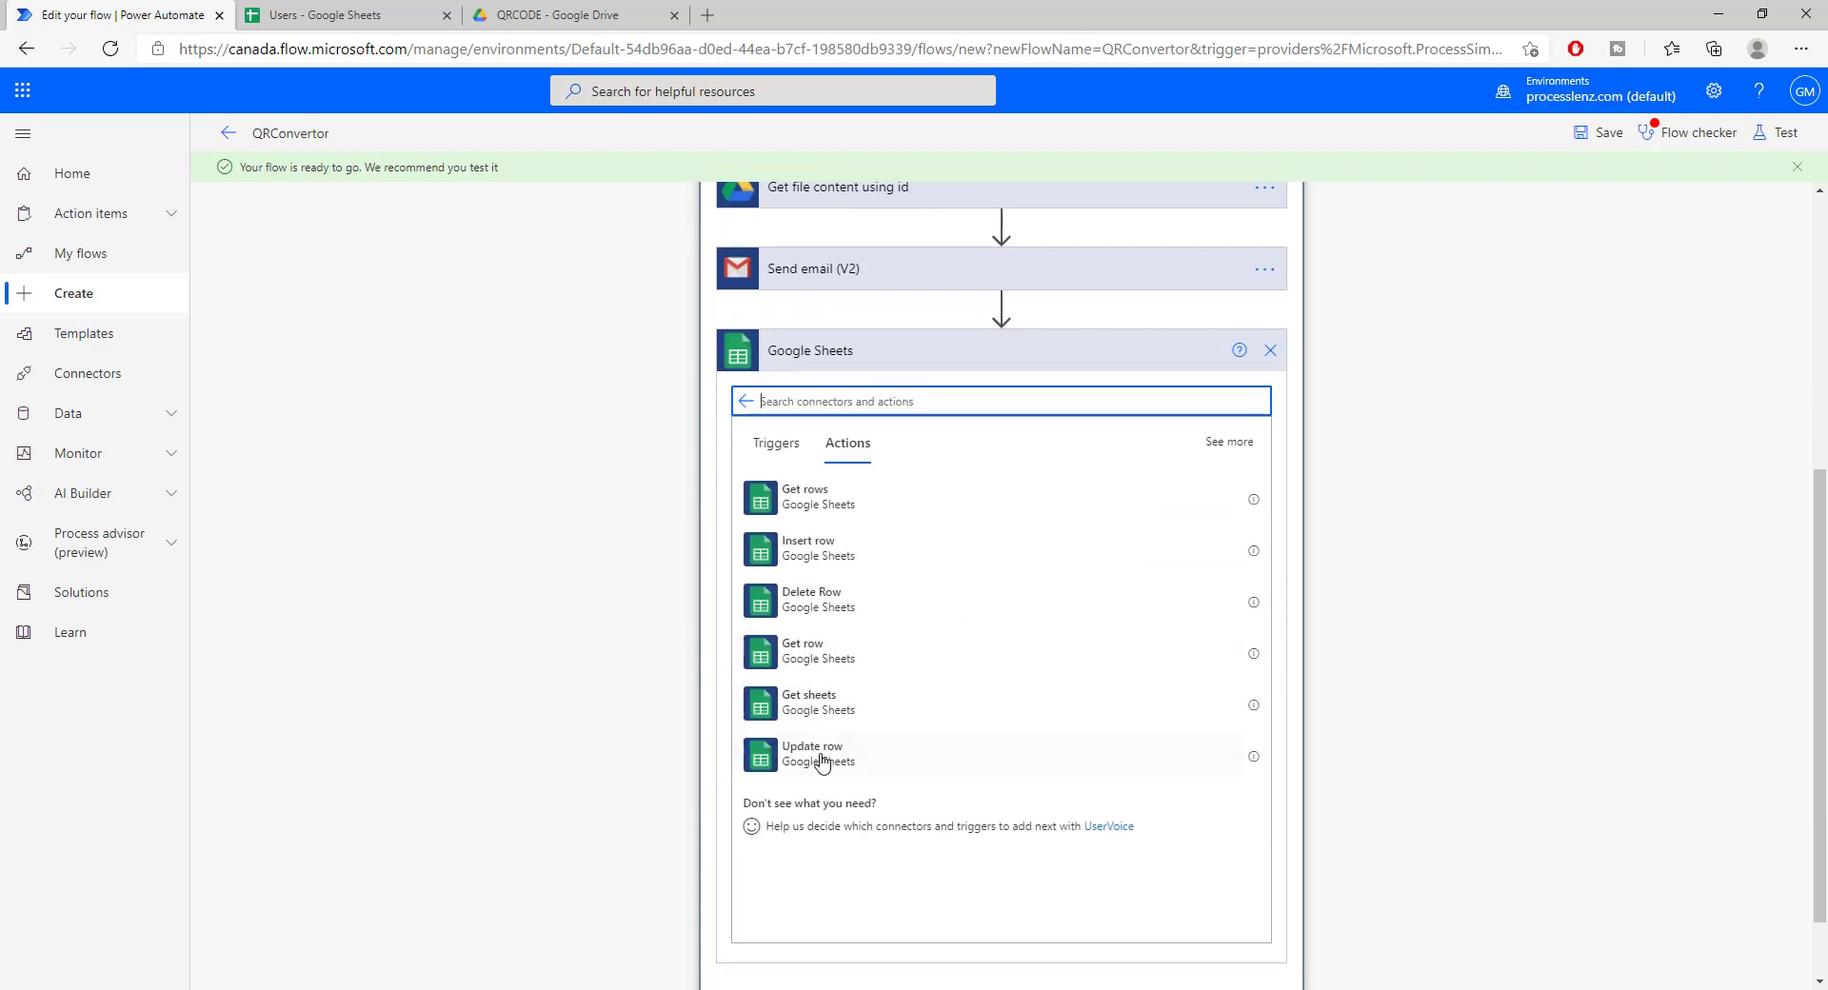
left_click(824, 759)
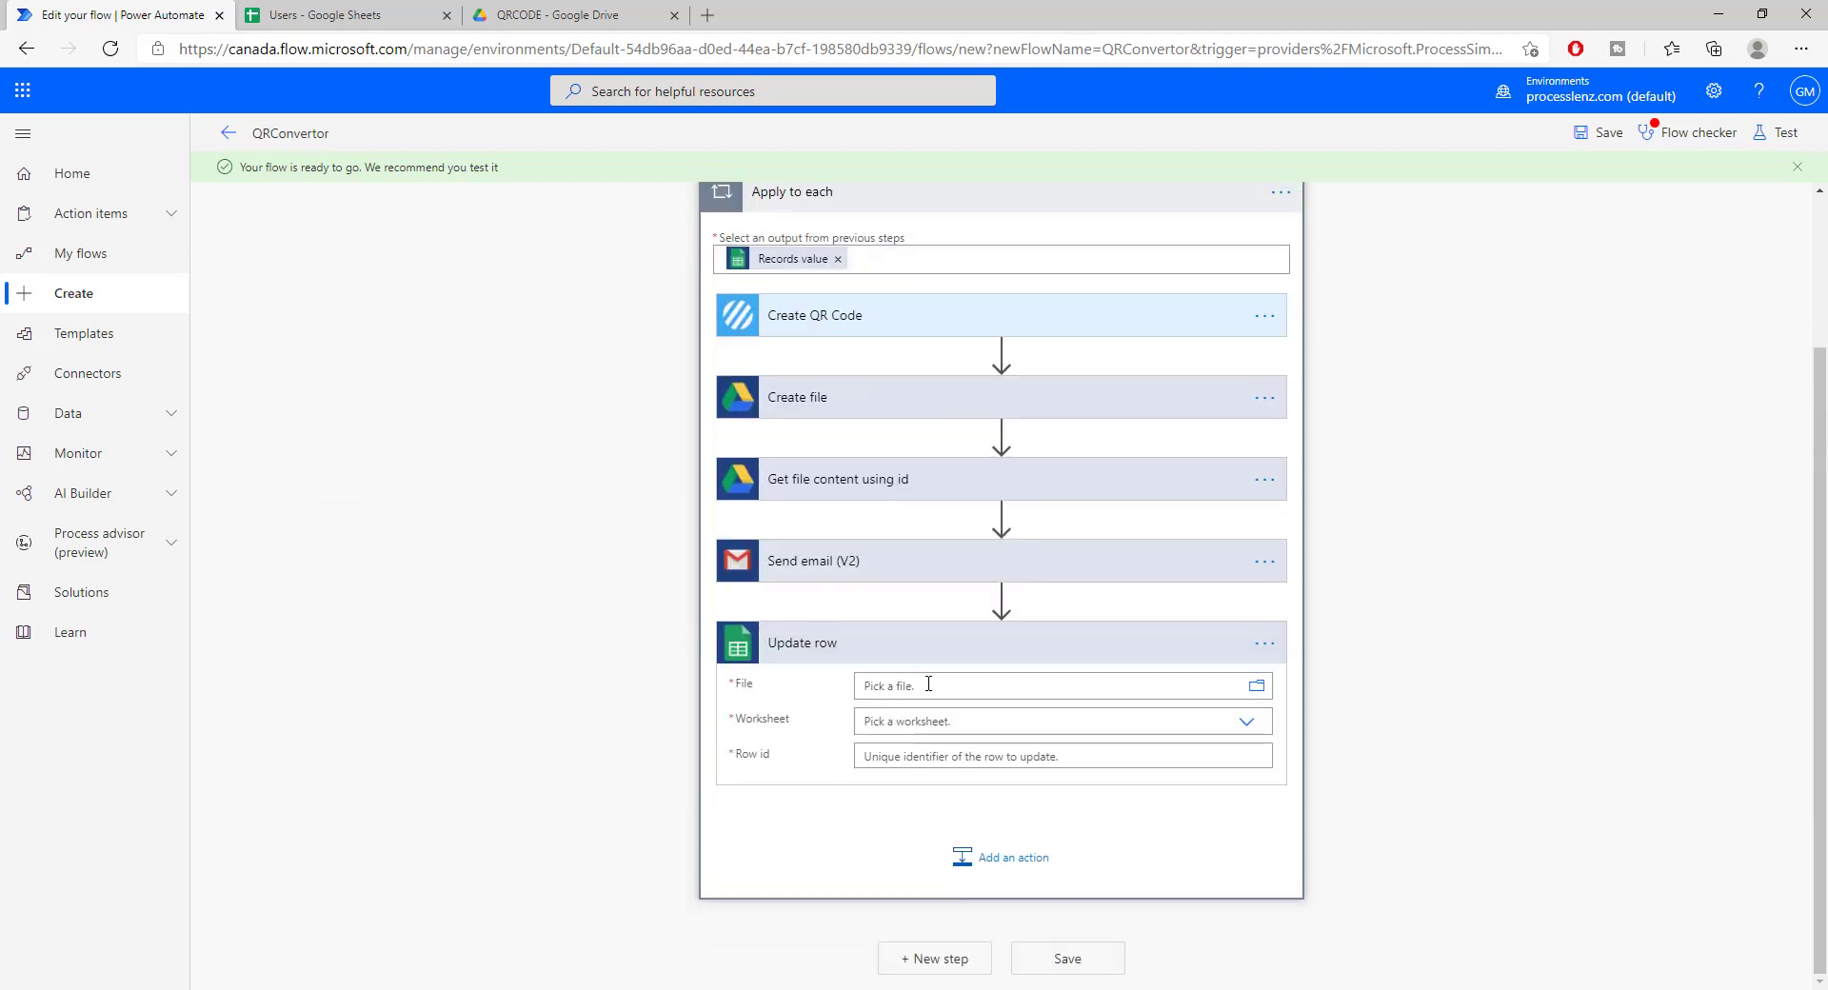
Step: Point the Update row action to the file /PowerAutomate/QRCODE/Users and the worksheet Sheet1
left_click(1257, 685)
left_click(1551, 740)
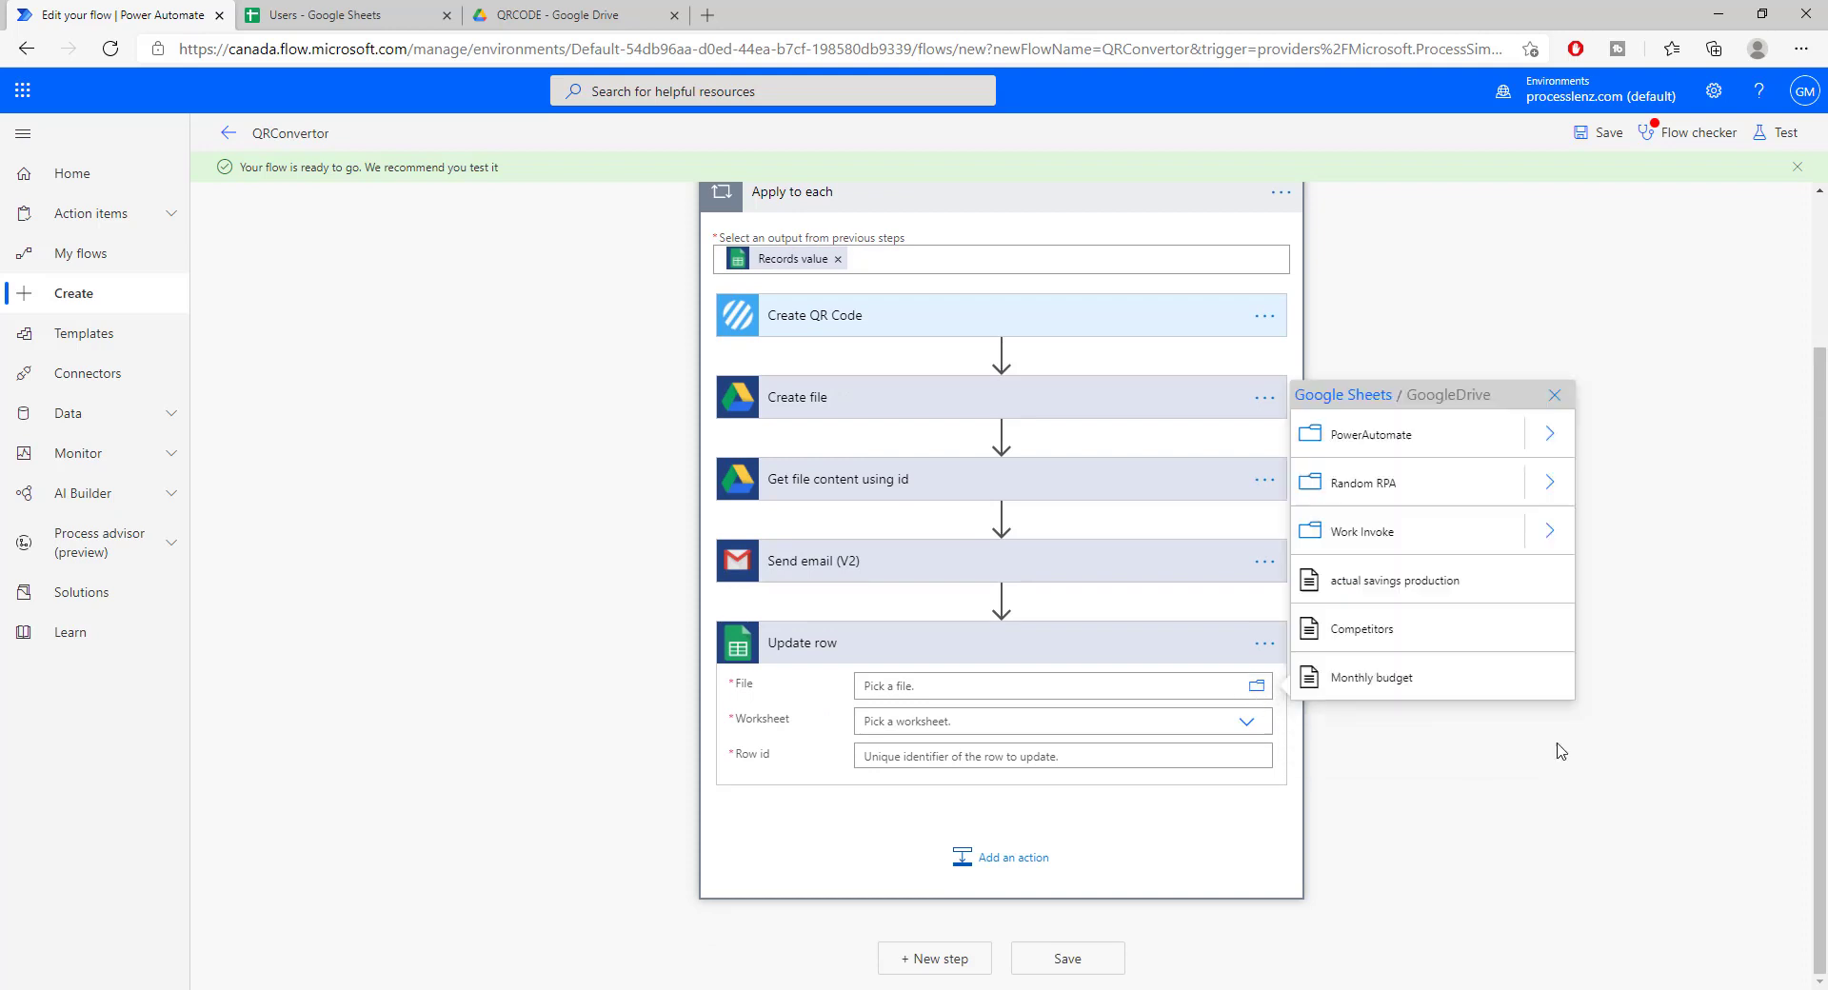
left_click(1552, 436)
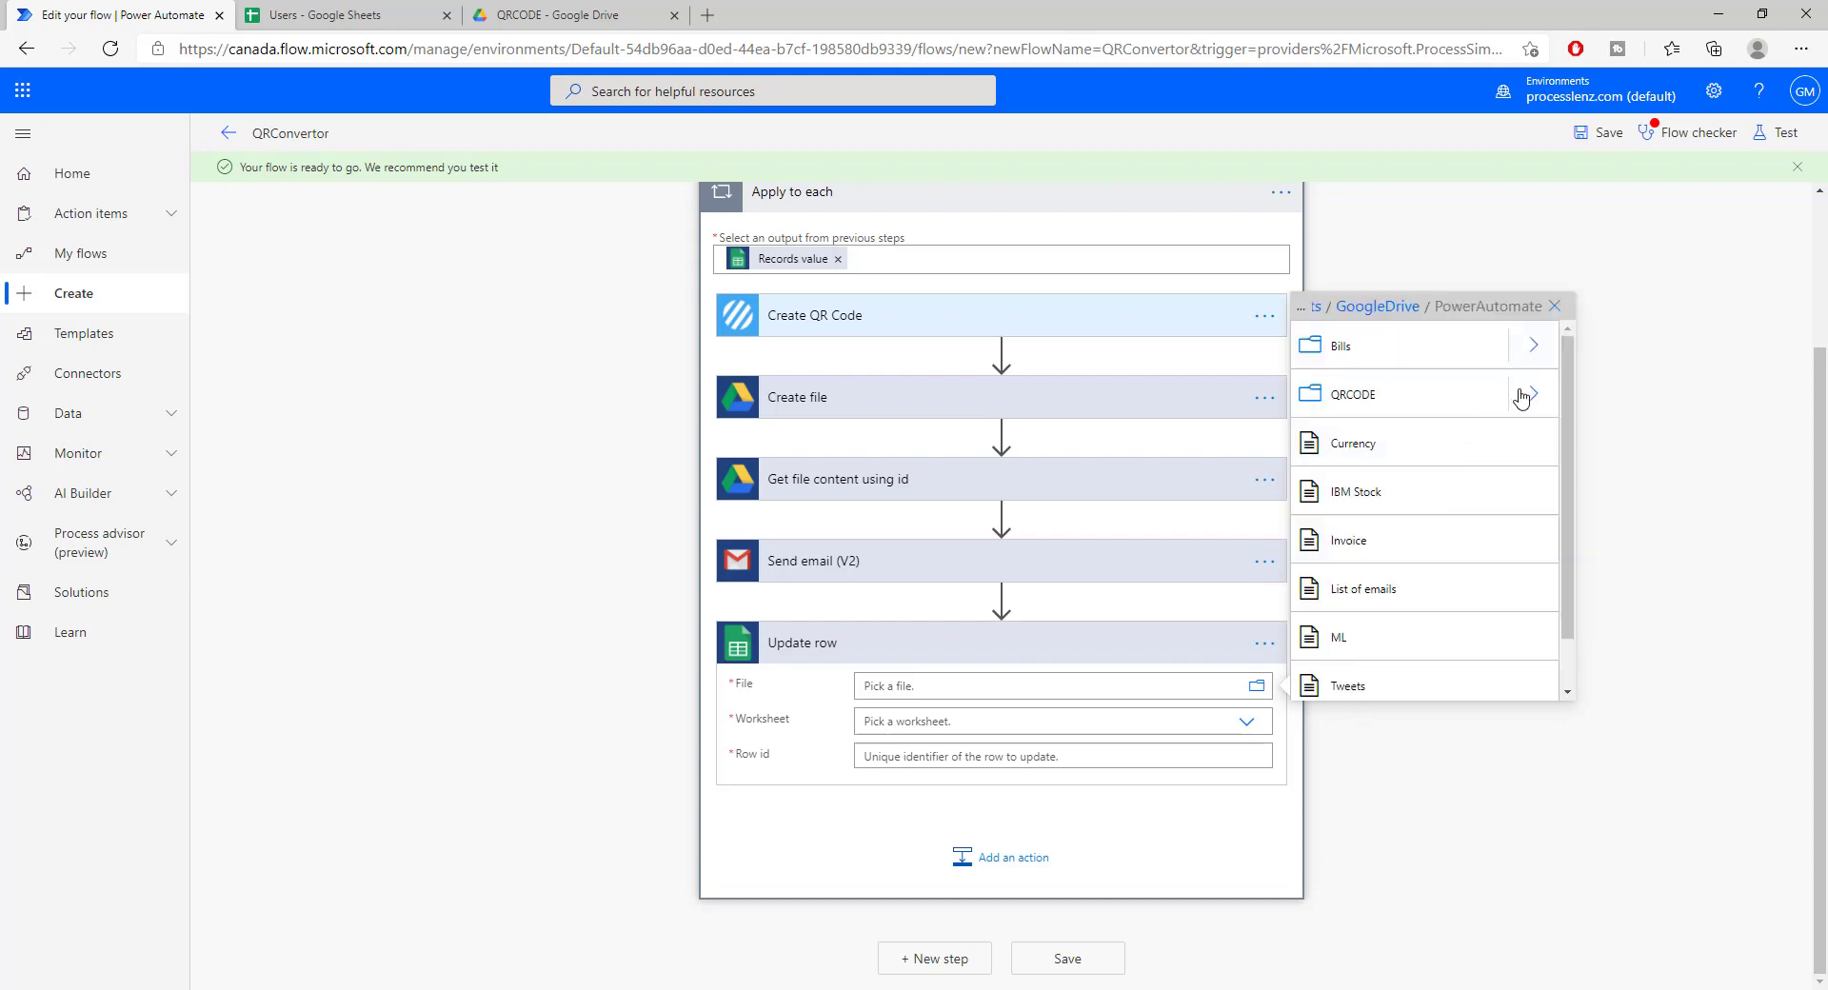
left_click(1532, 394)
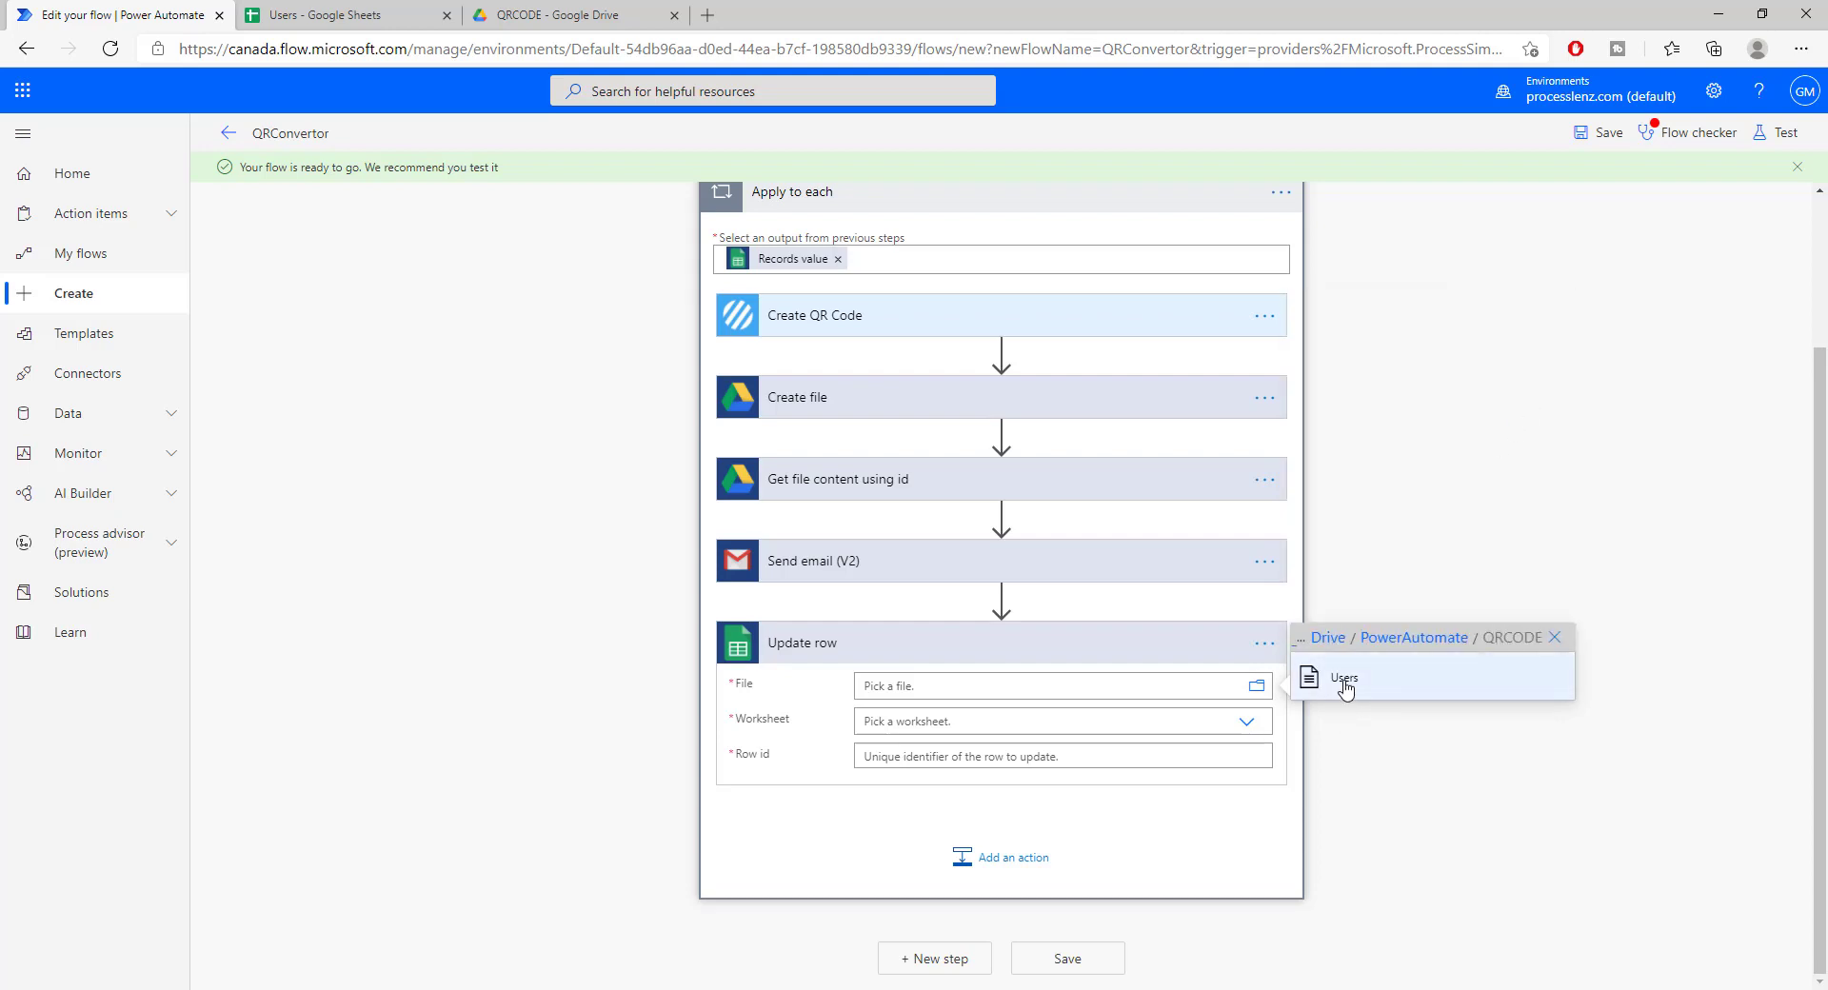
left_click(1343, 683)
left_click(1250, 744)
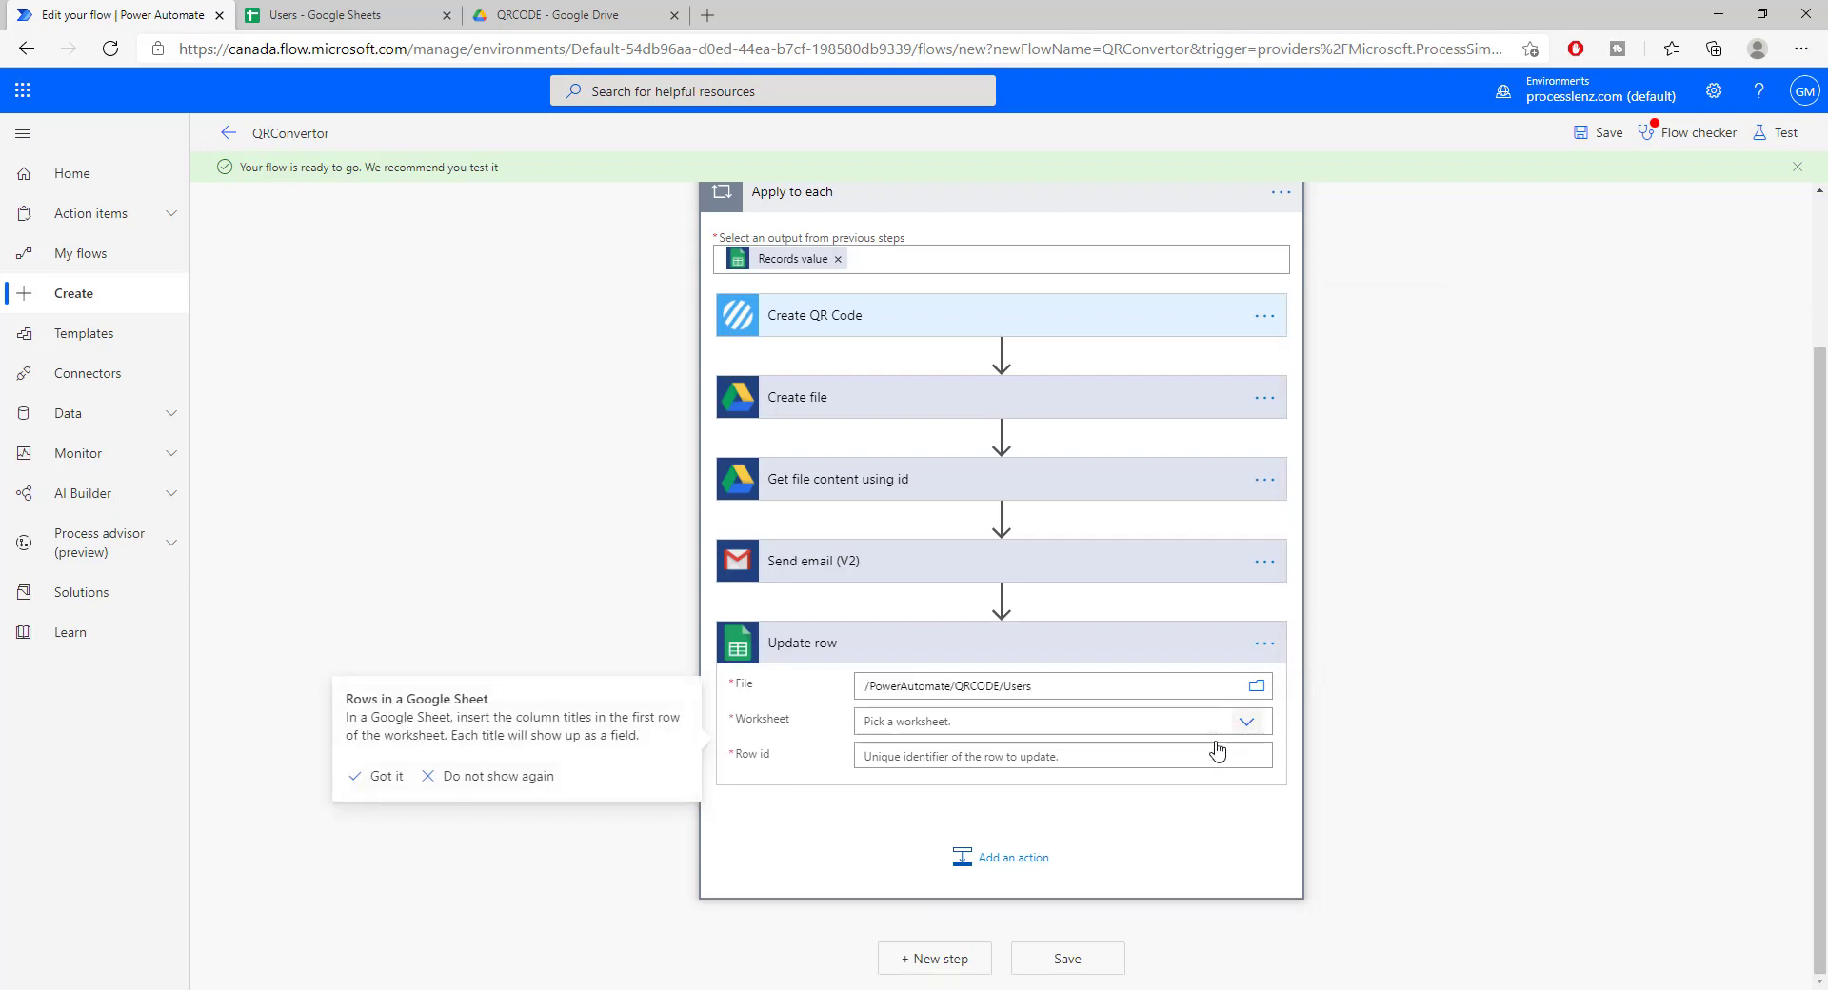
left_click(939, 747)
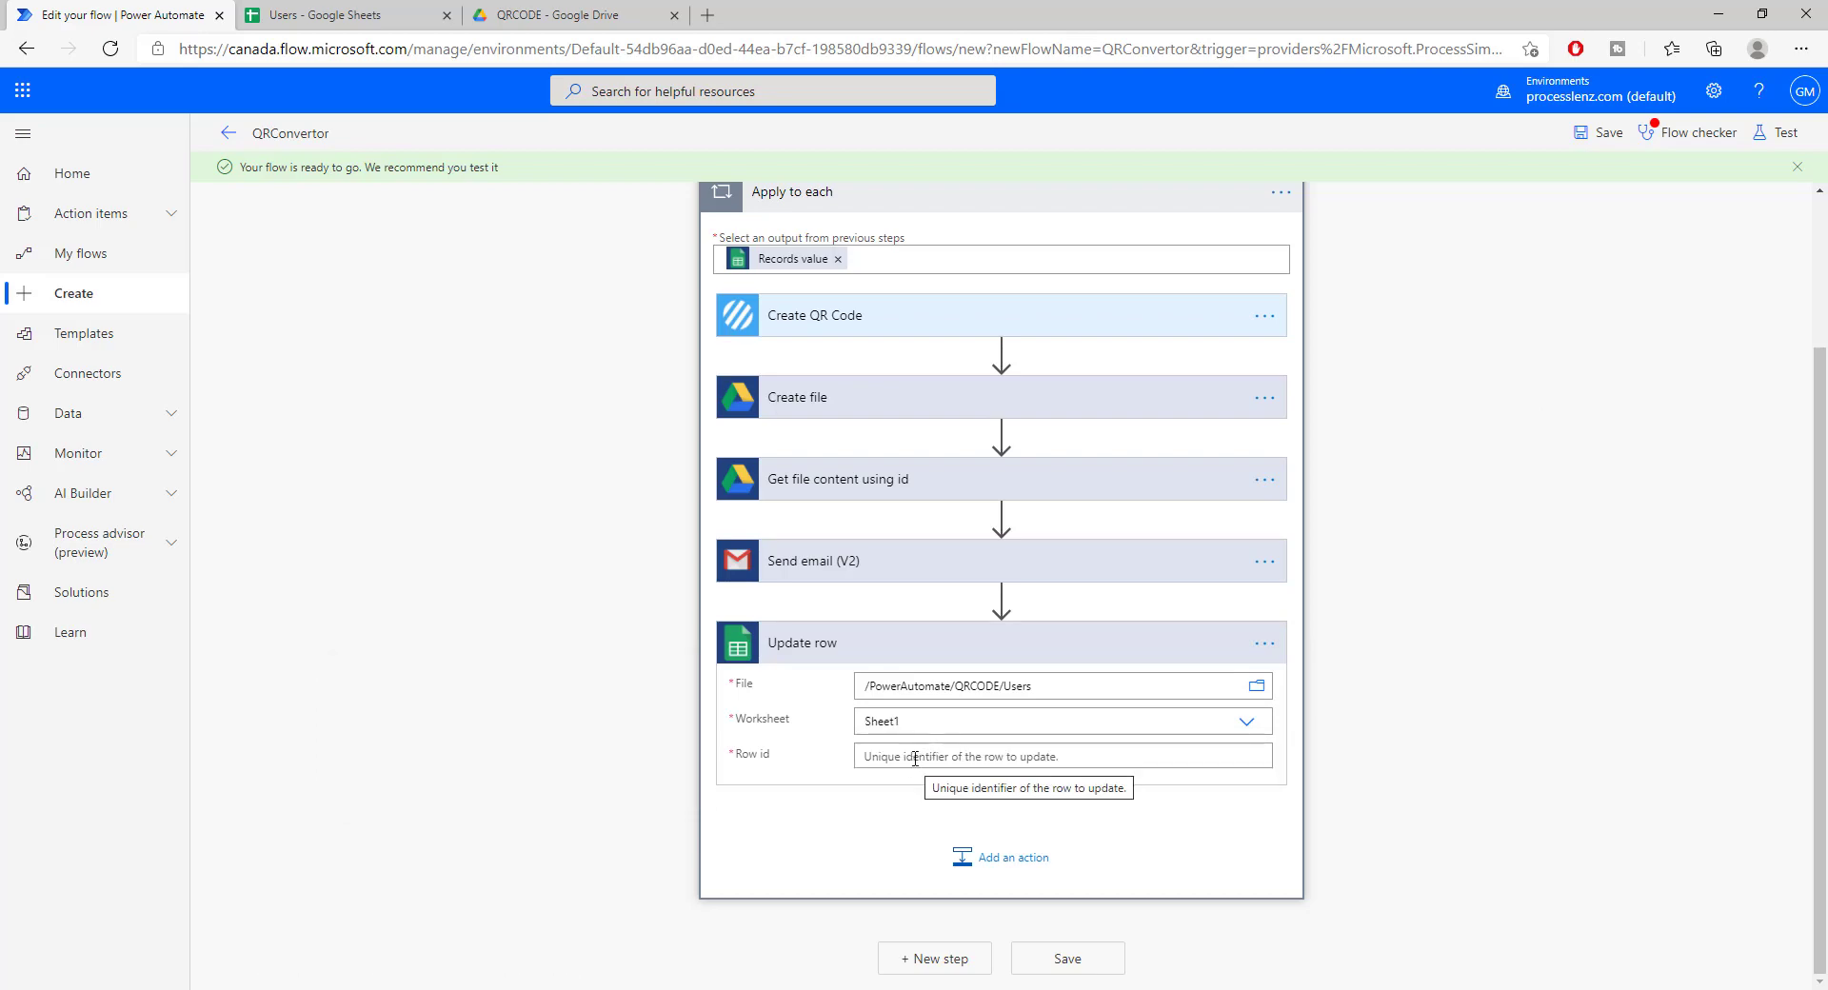
Step: Set Update row's Row id to __PowerAppsId__ from Get rows and its Email_x0020_Sent value to Yes
left_click(916, 758)
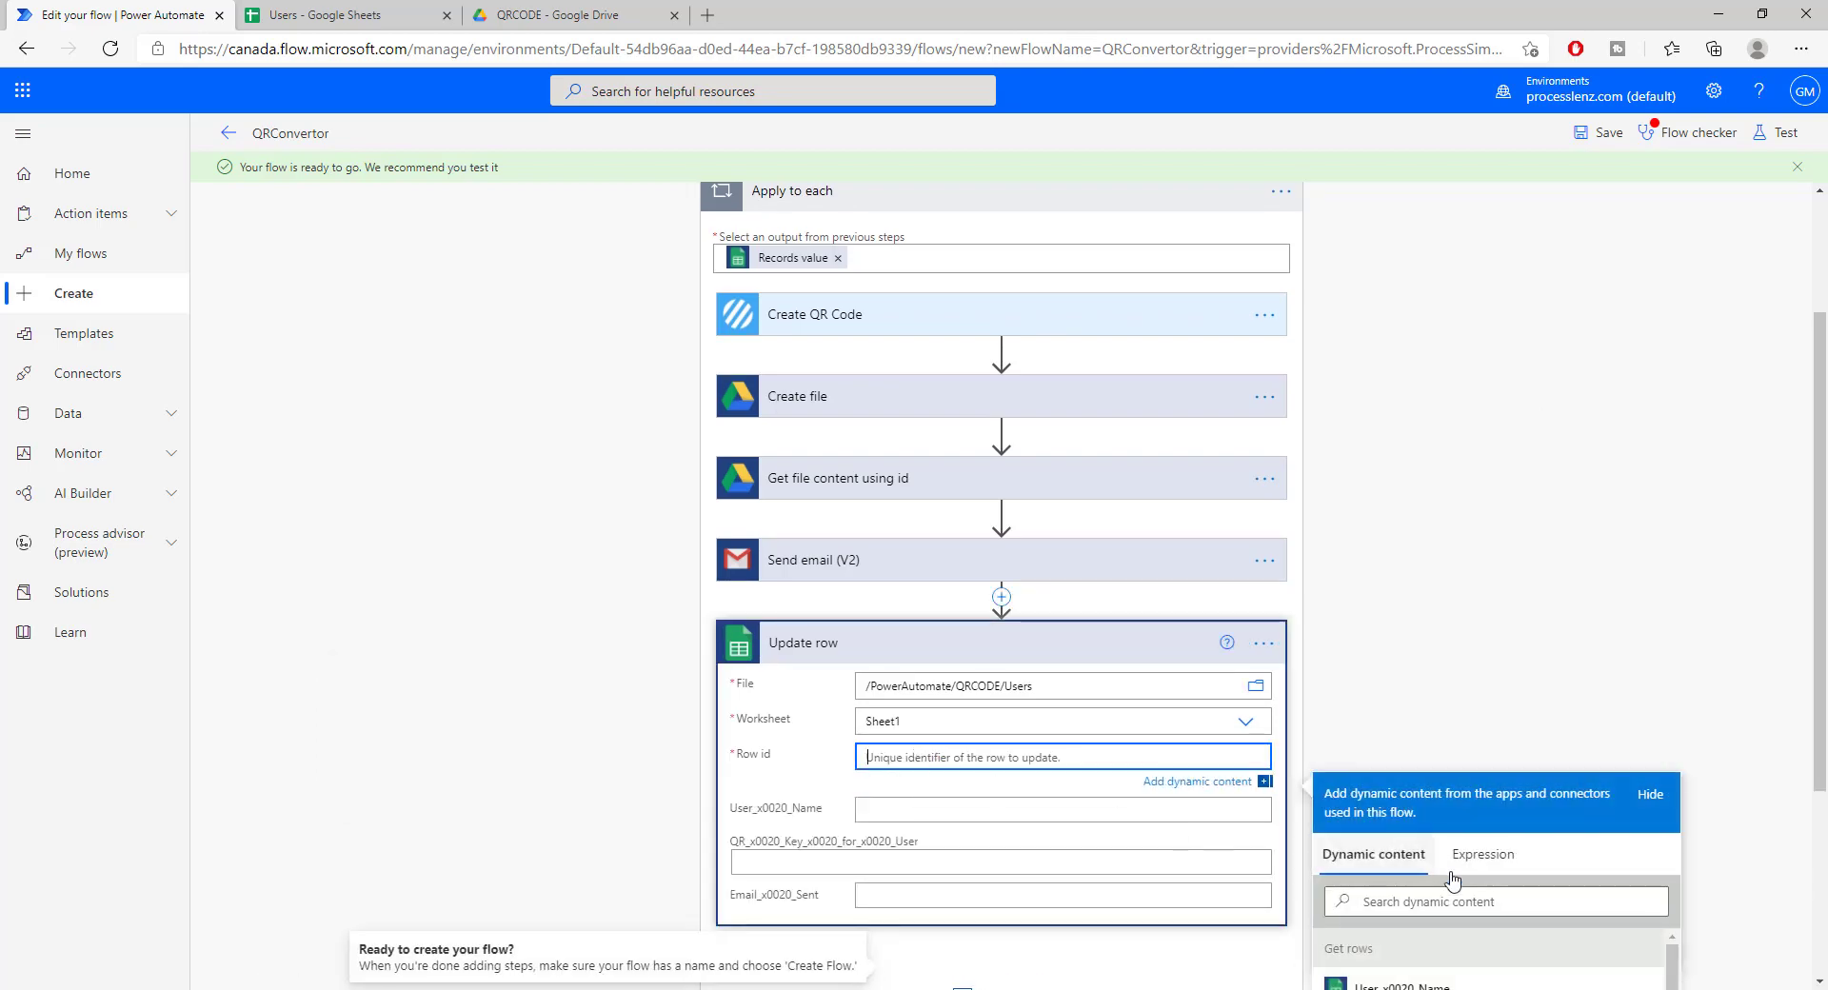
scroll(1409, 857, "down", 3)
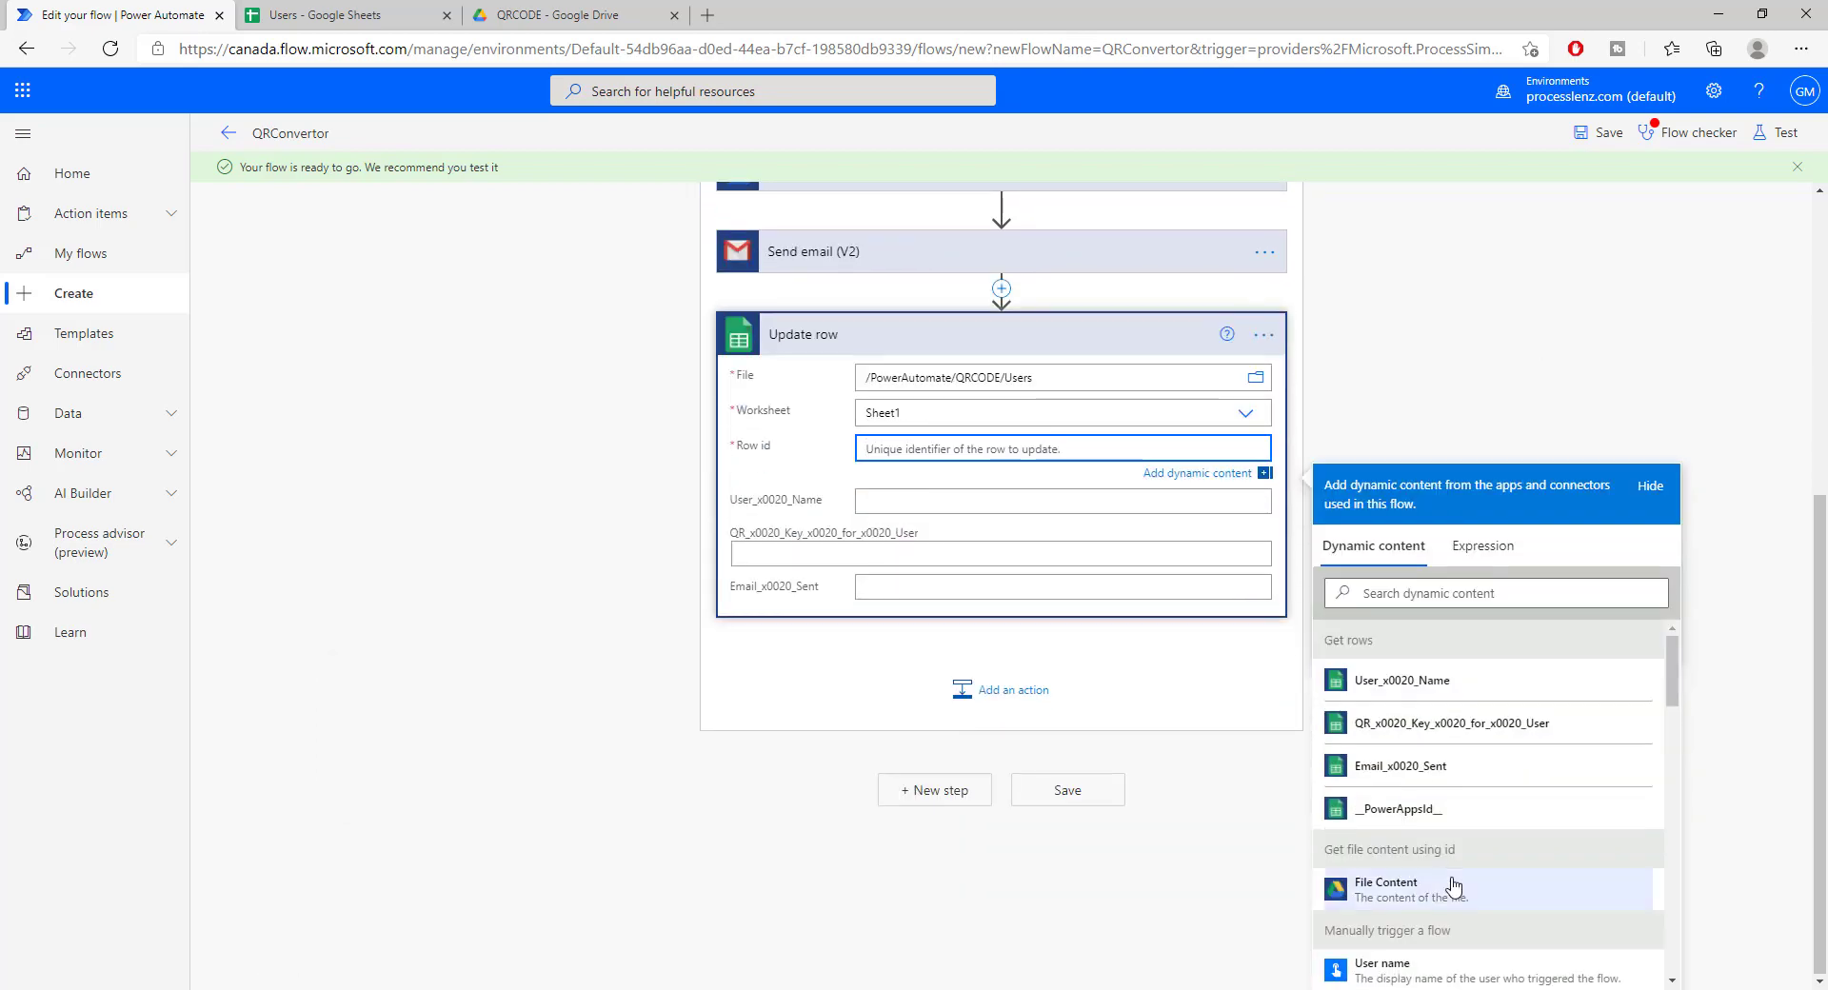
left_click(1400, 810)
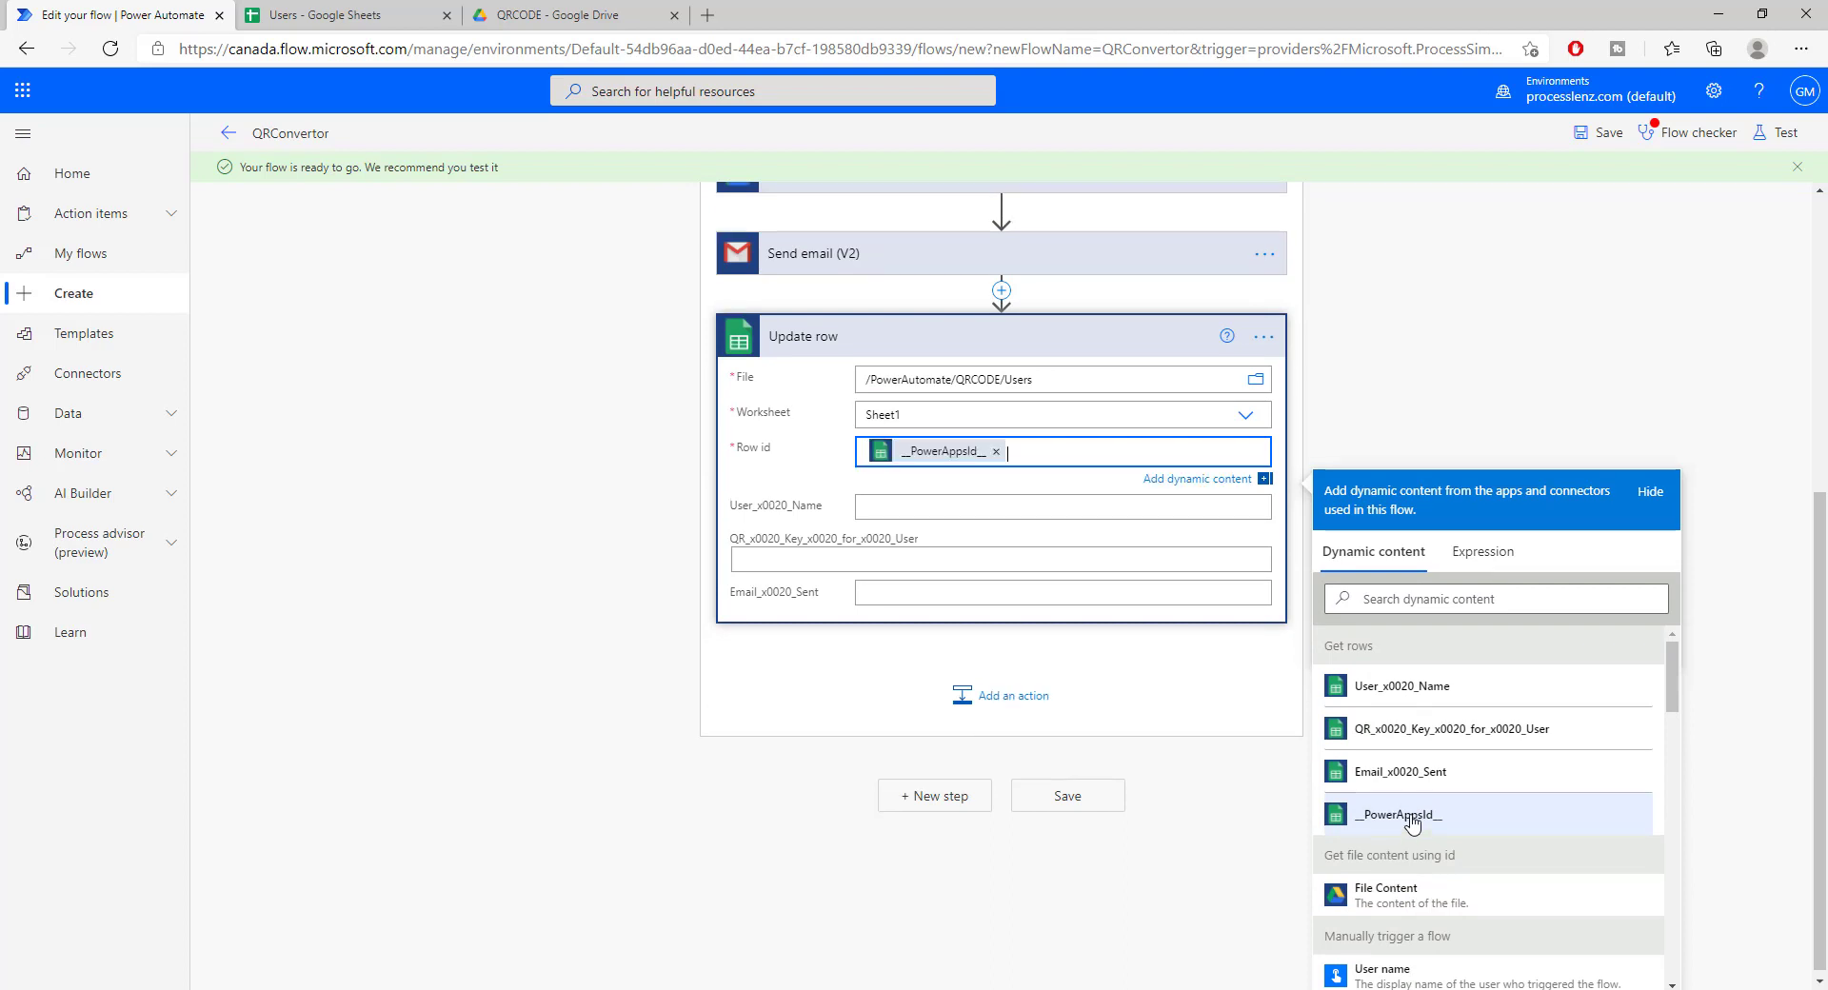
left_click(944, 594)
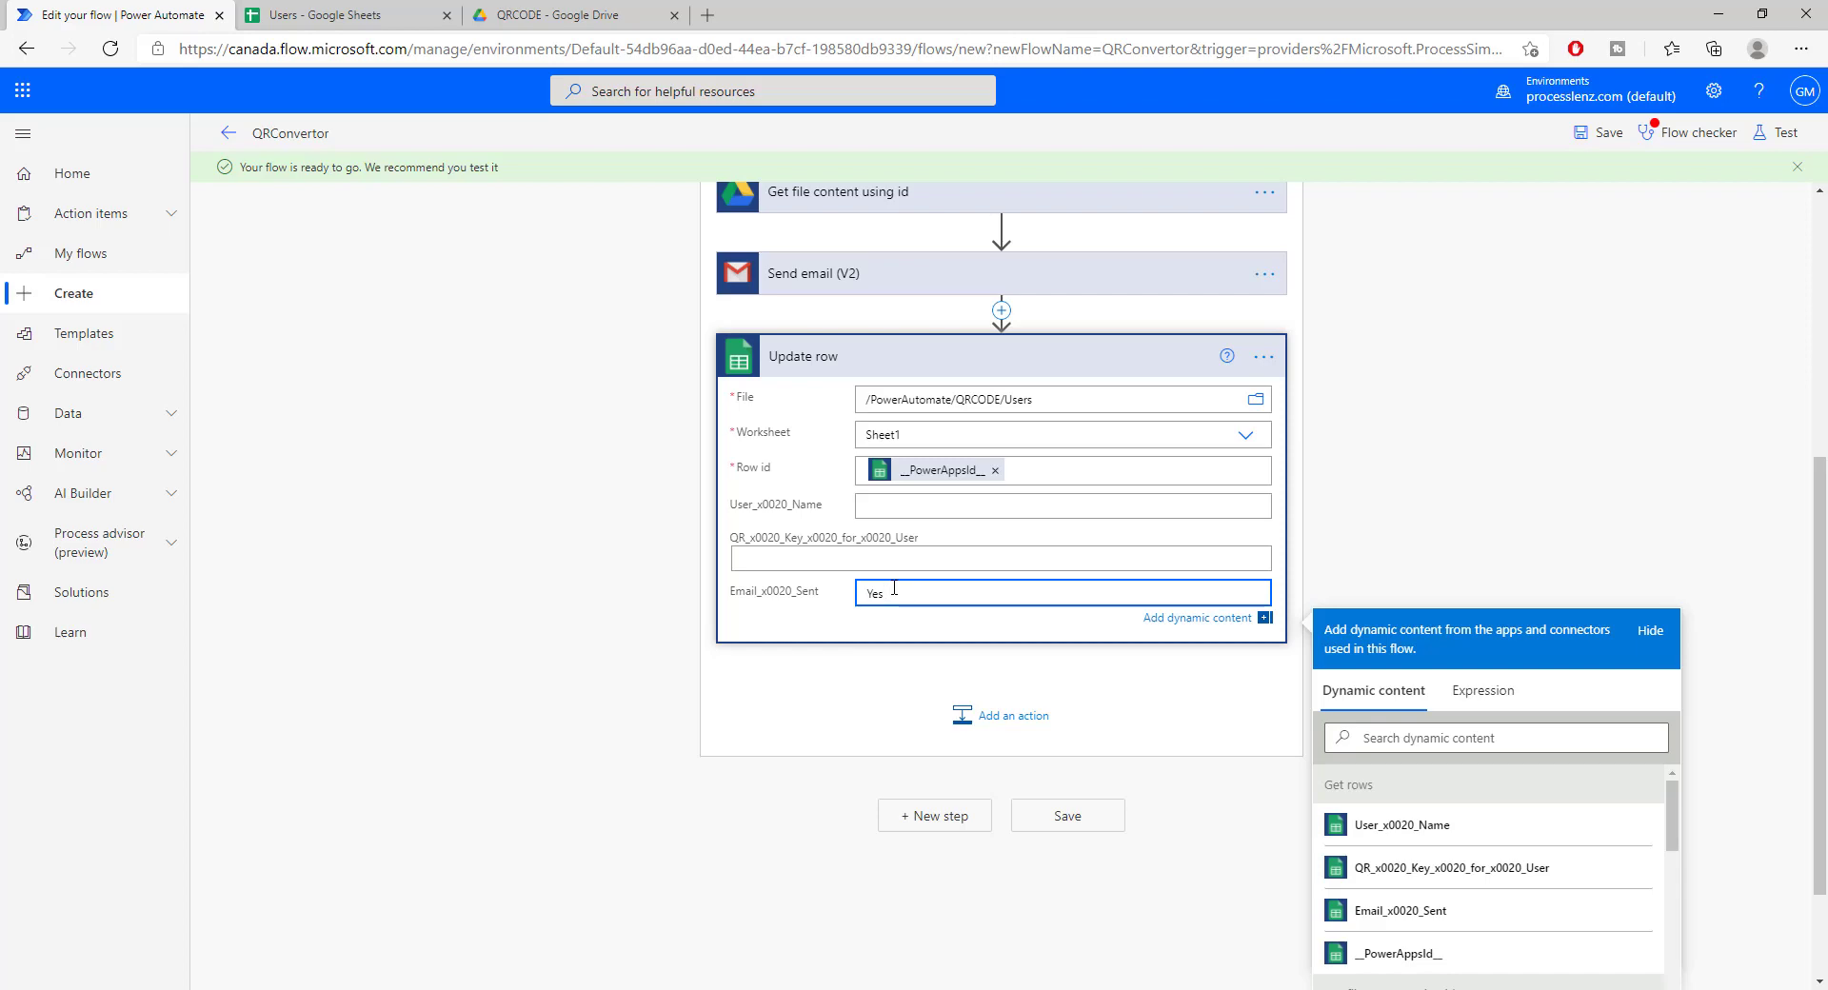
Step: Check the Users sheet, delete the three QR code images from the QRCODE folder in Google Drive, and return to the flow
left_click(375, 17)
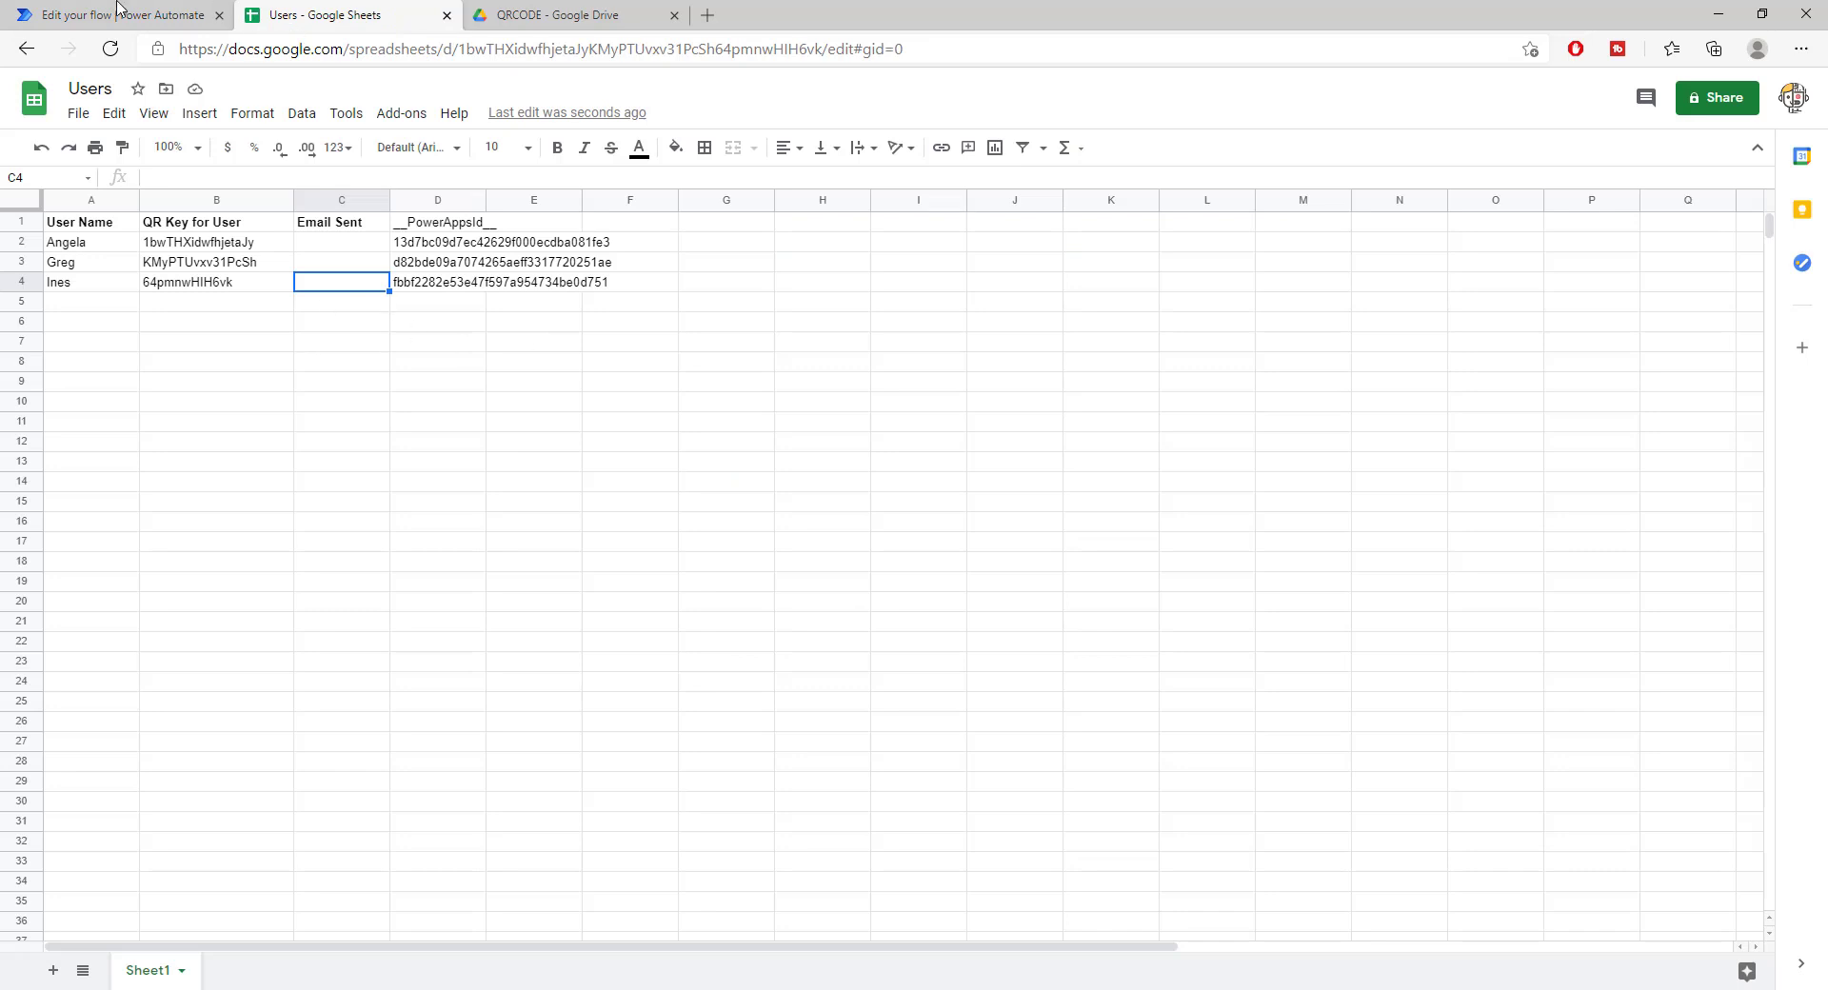
left_click(575, 13)
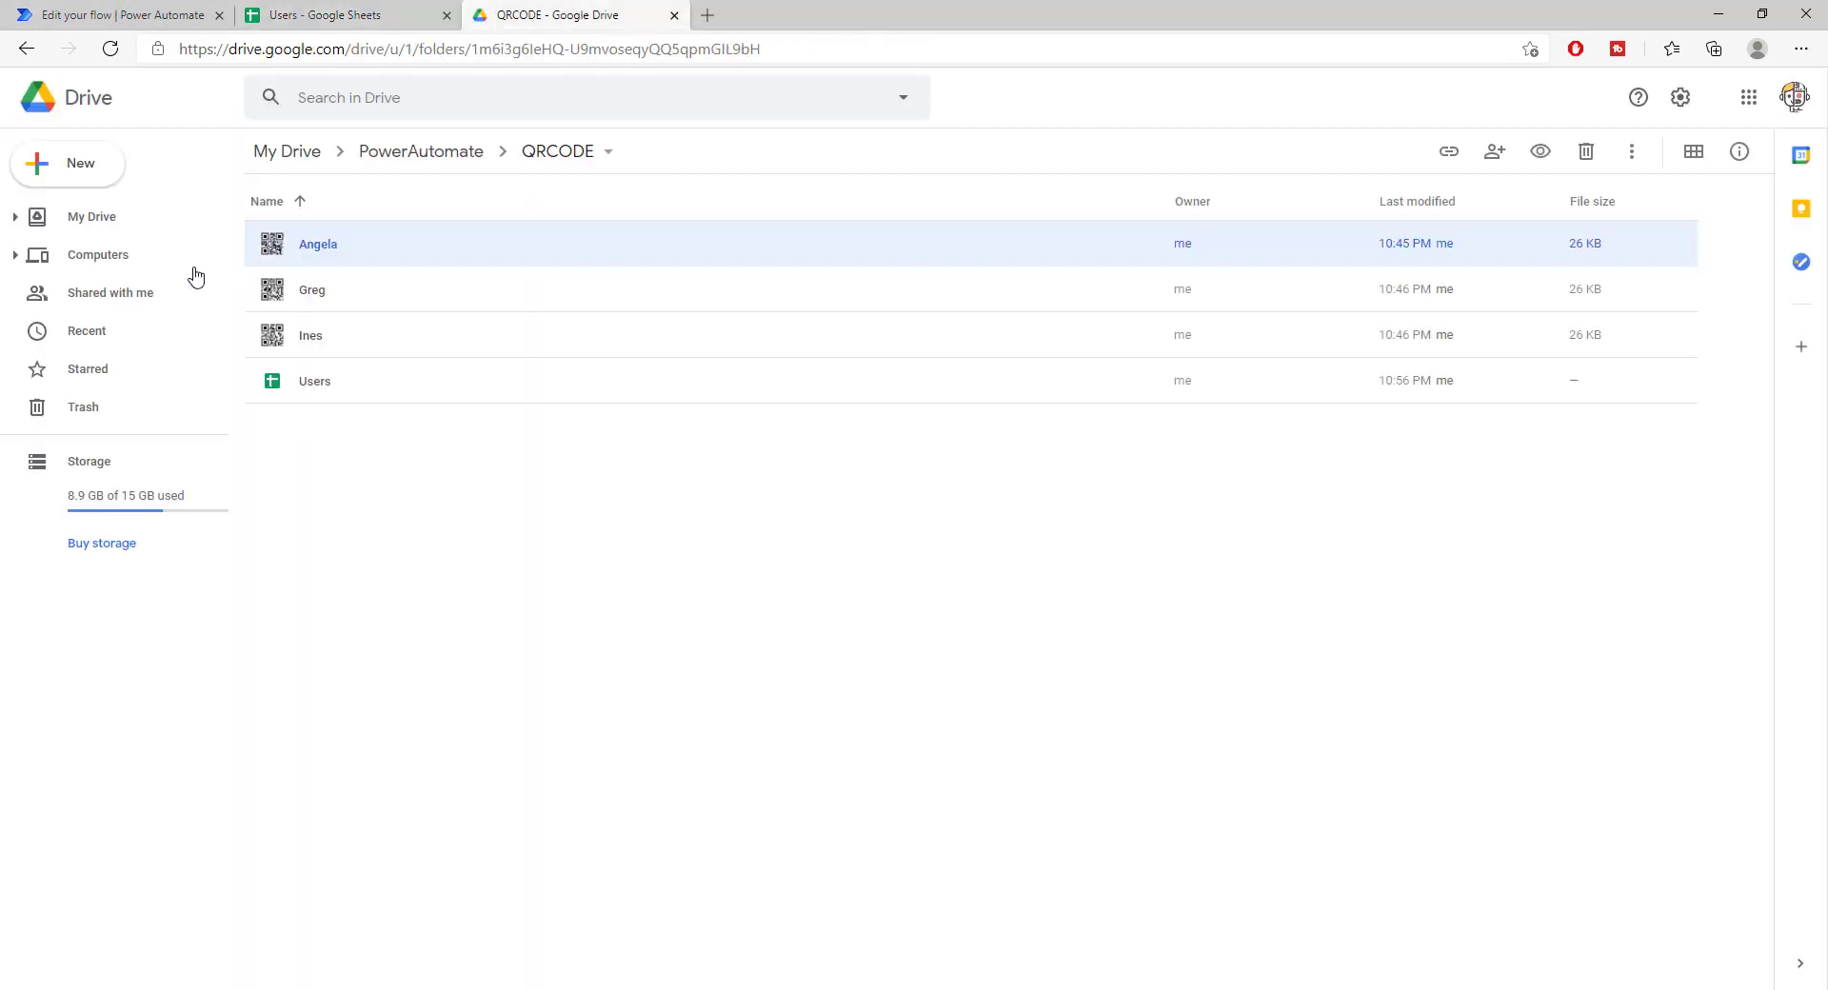
left_click(319, 343, "shift")
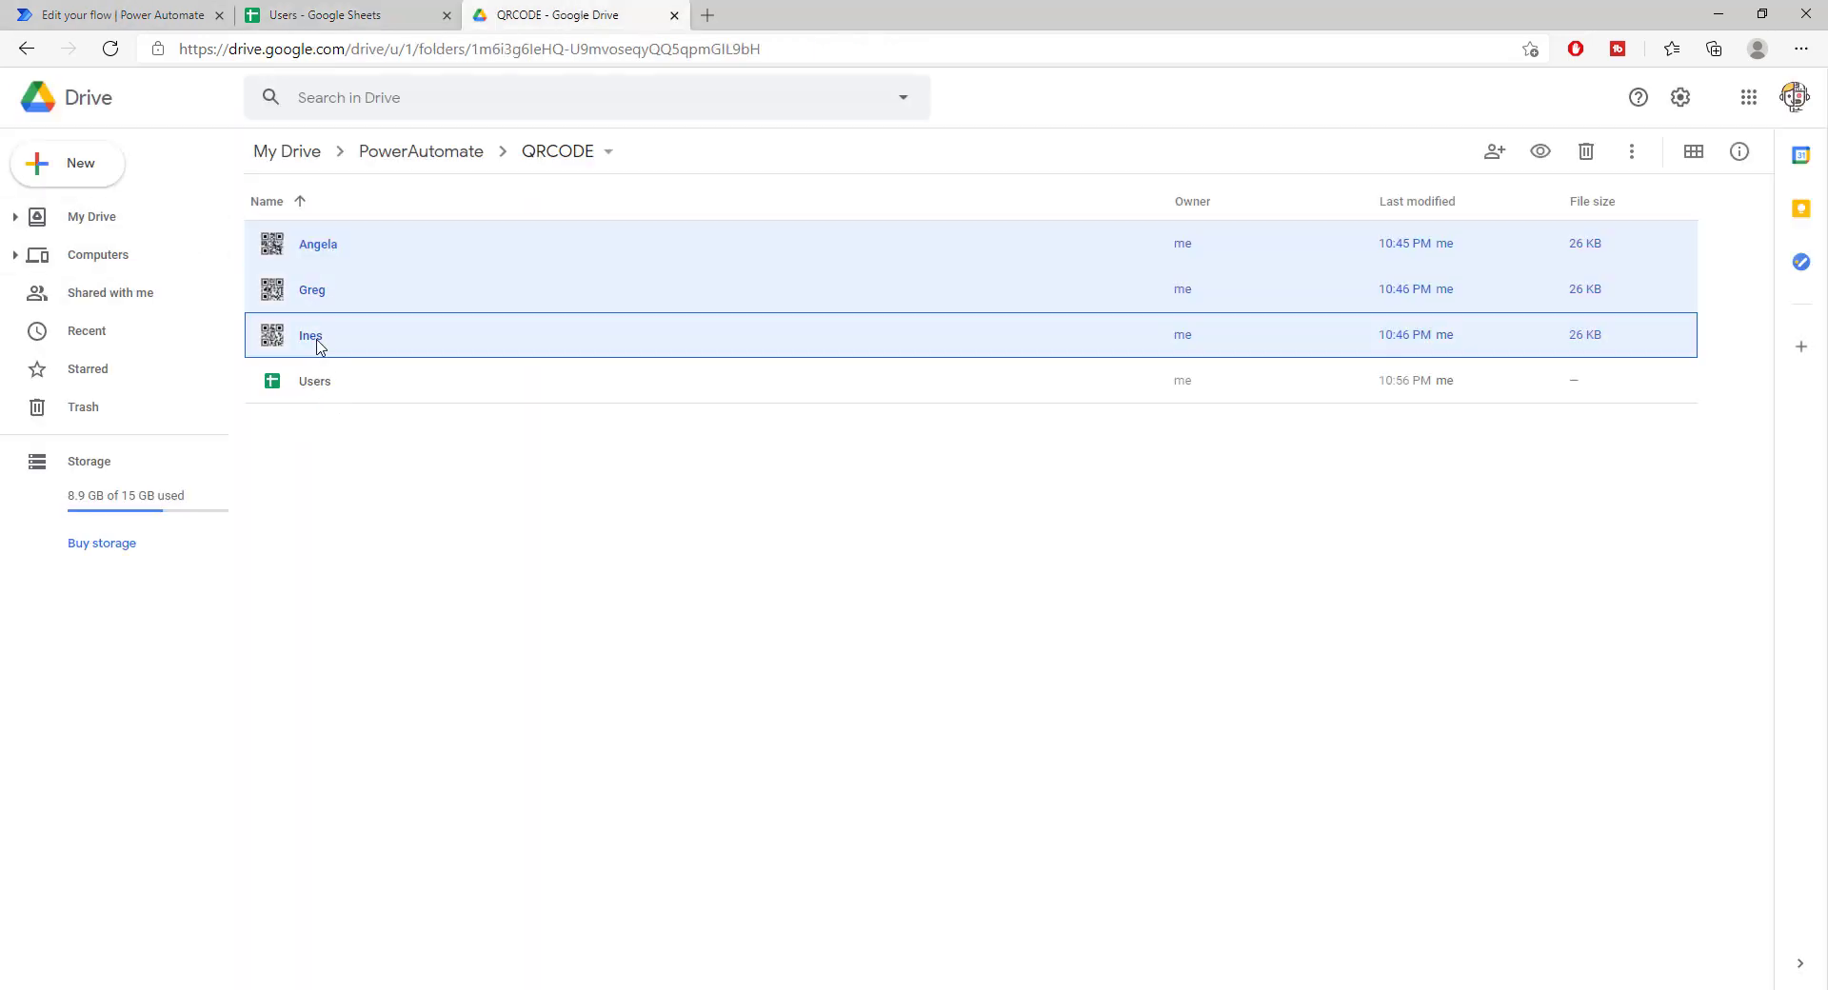
key("Delete")
left_click(102, 12)
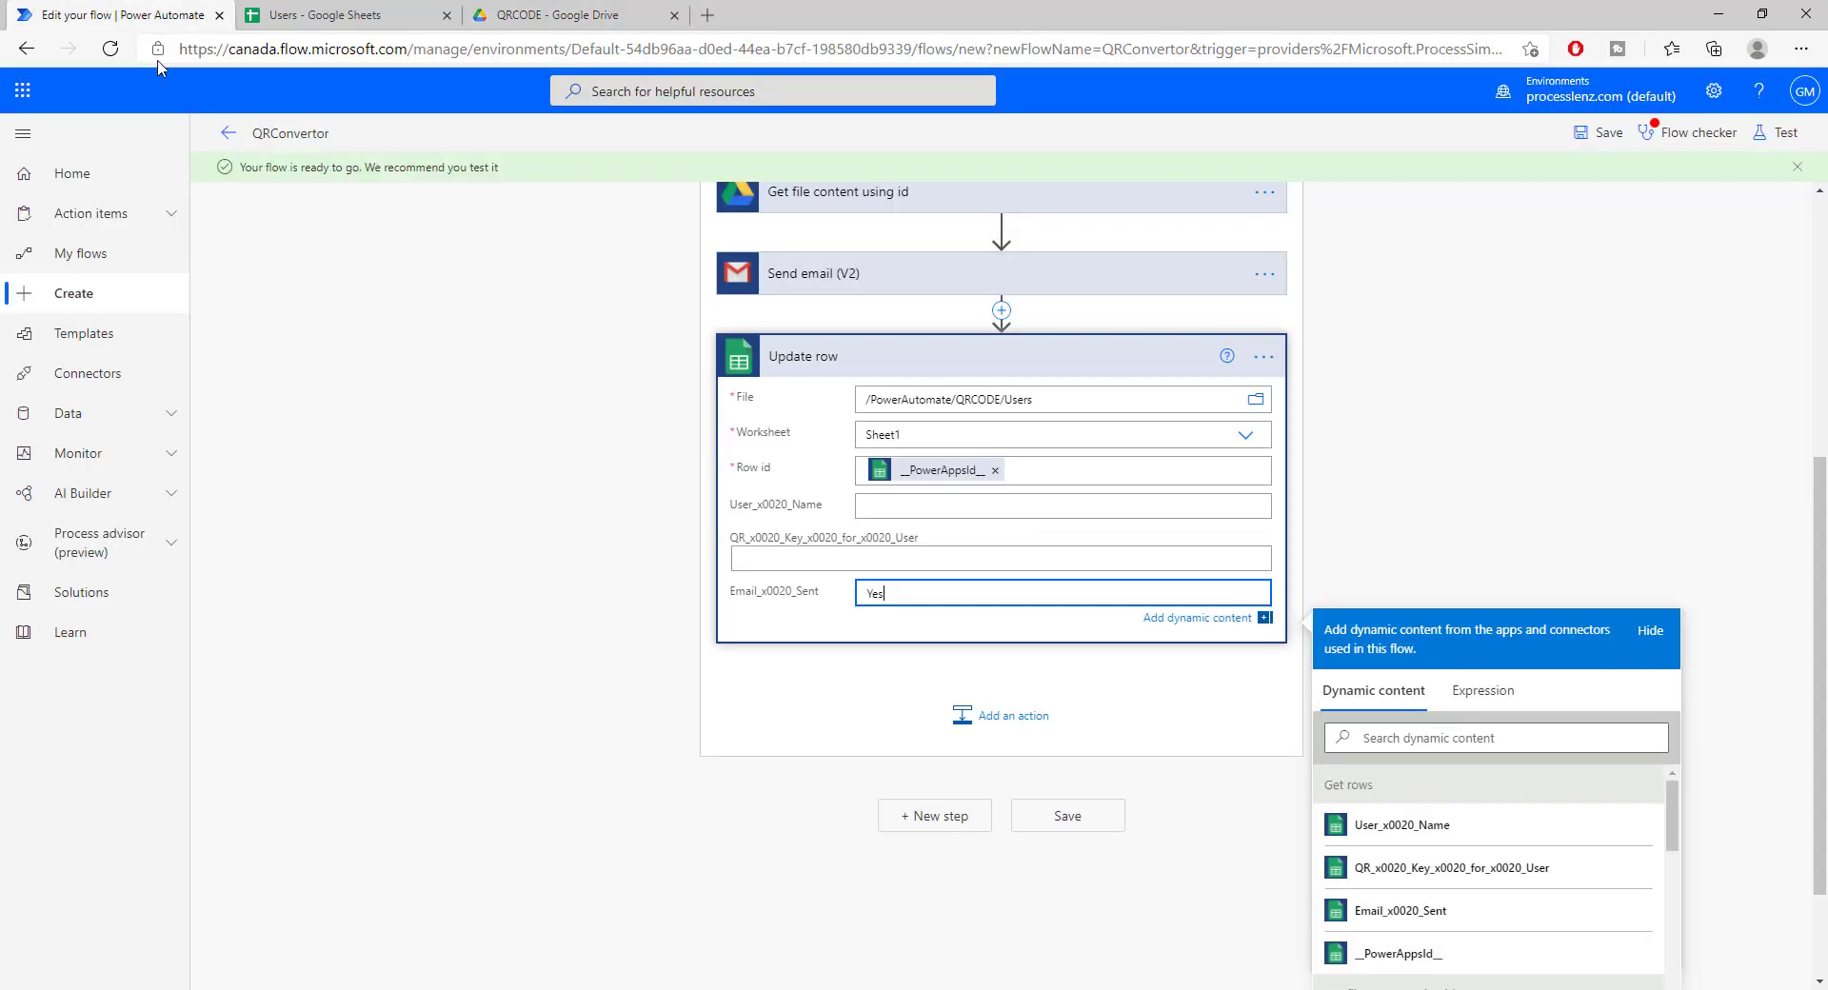
Step: Open the Send email (V2) error from the Flow checker and fill in the To field with the suggested recipient
scroll(1244, 478, "up", 5)
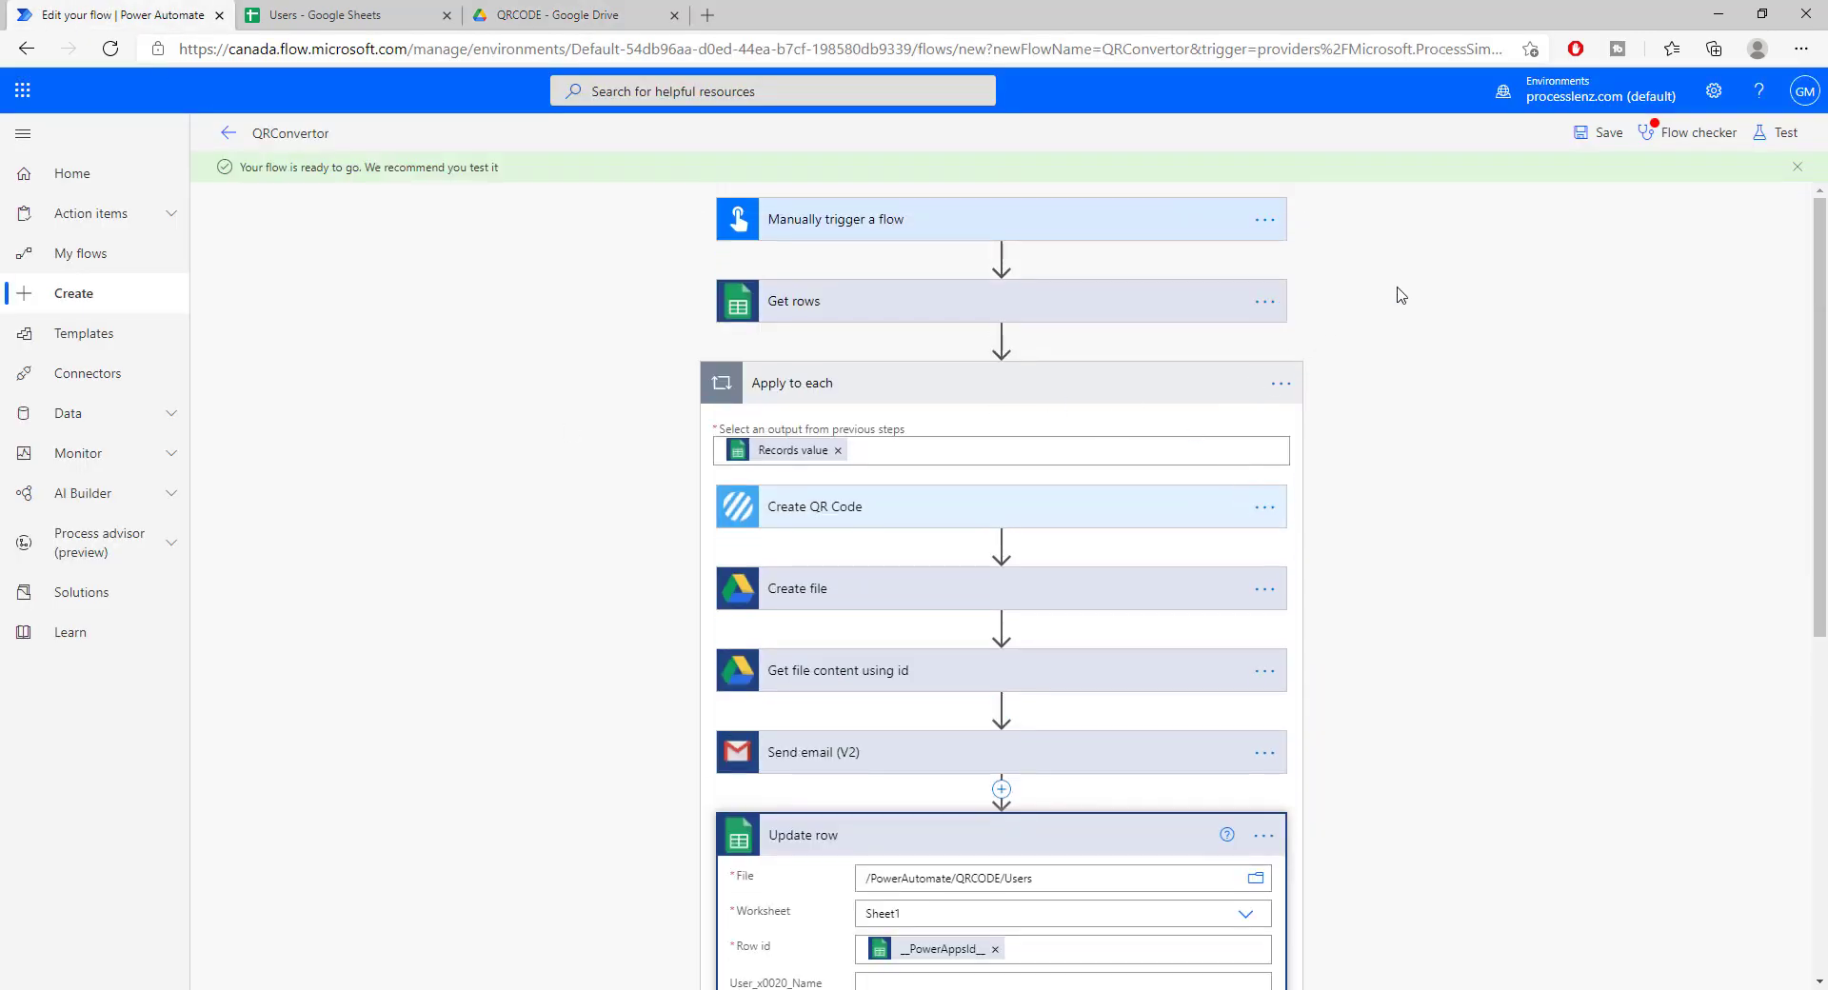
left_click(1657, 132)
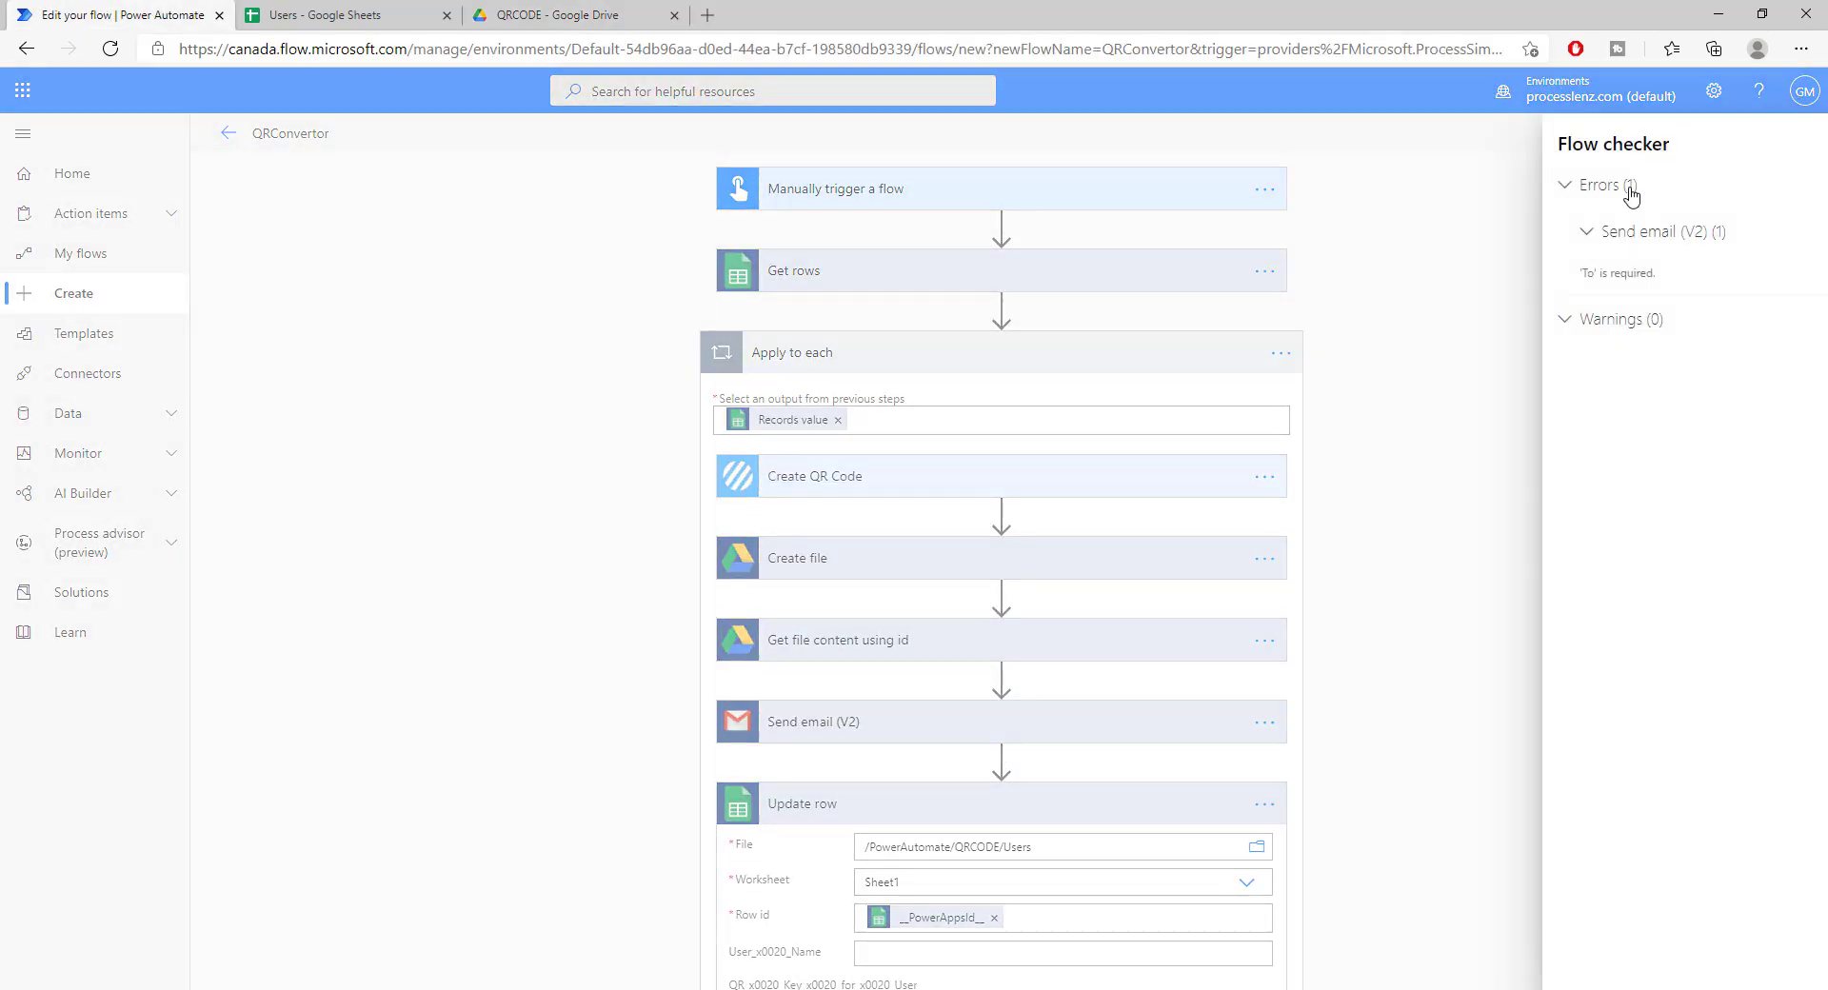
left_click(1617, 229)
left_click(1448, 388)
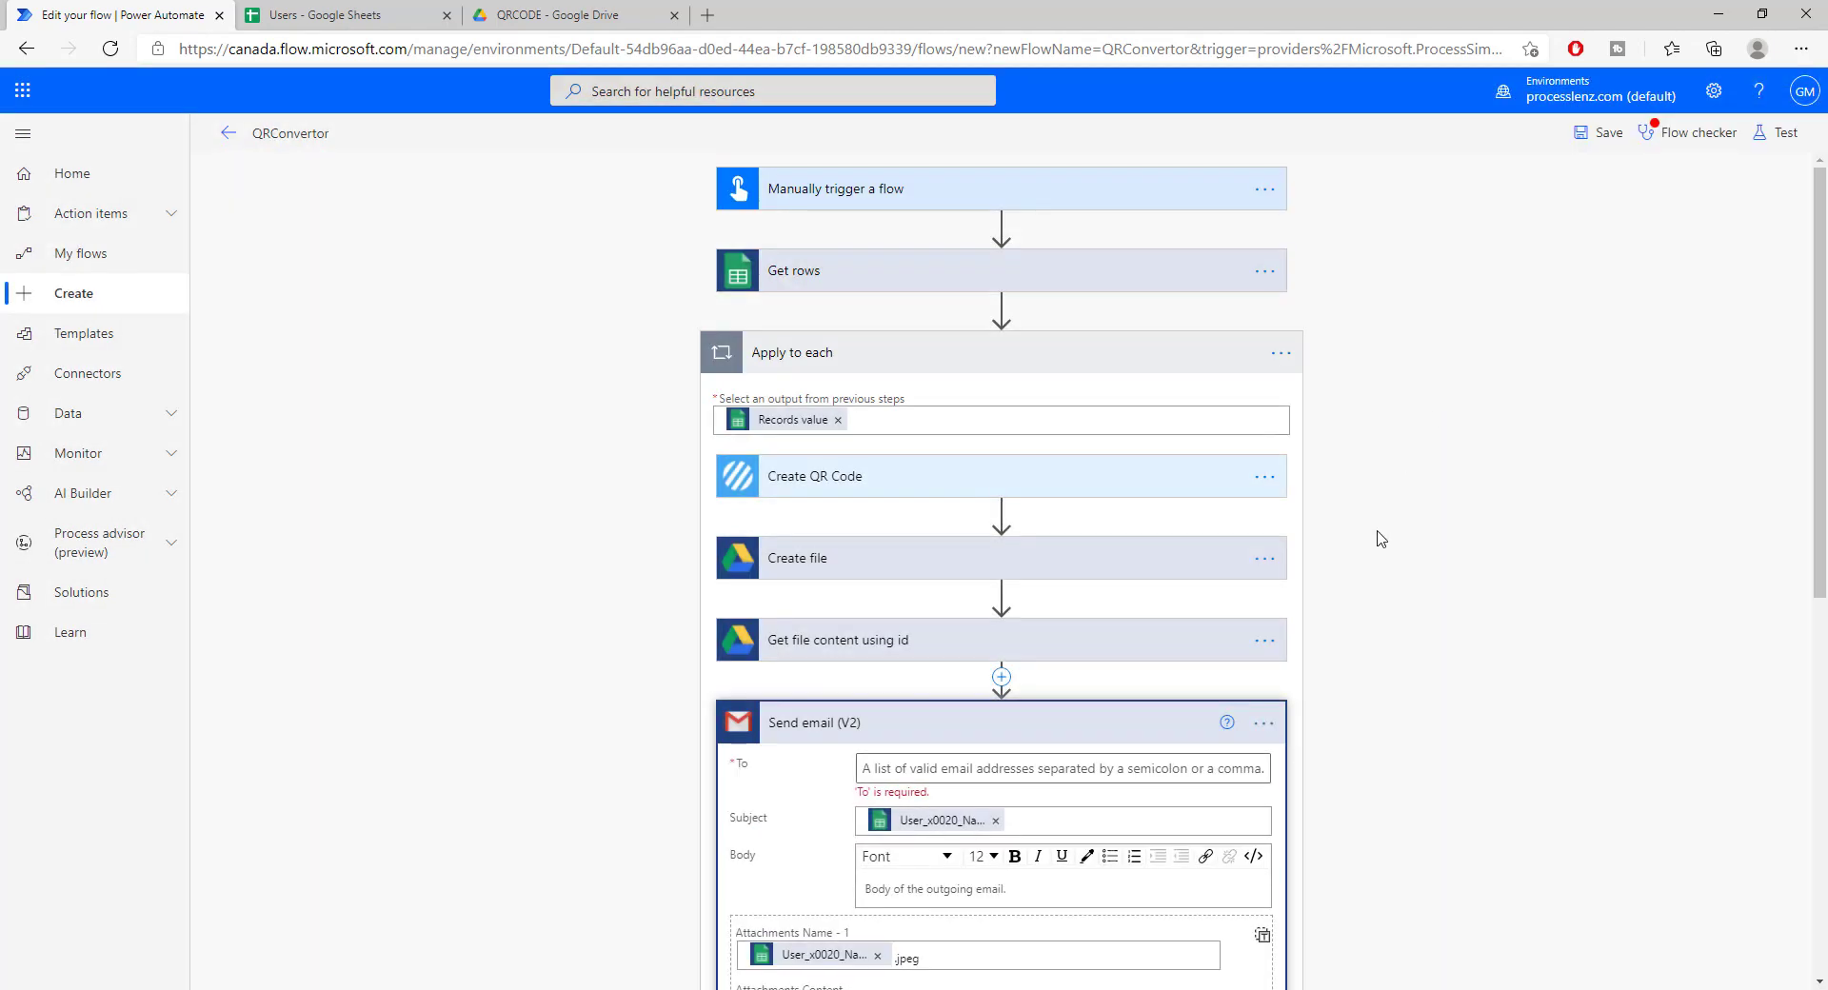
scroll(975, 438, "down", 4)
left_click(963, 392)
type("greg")
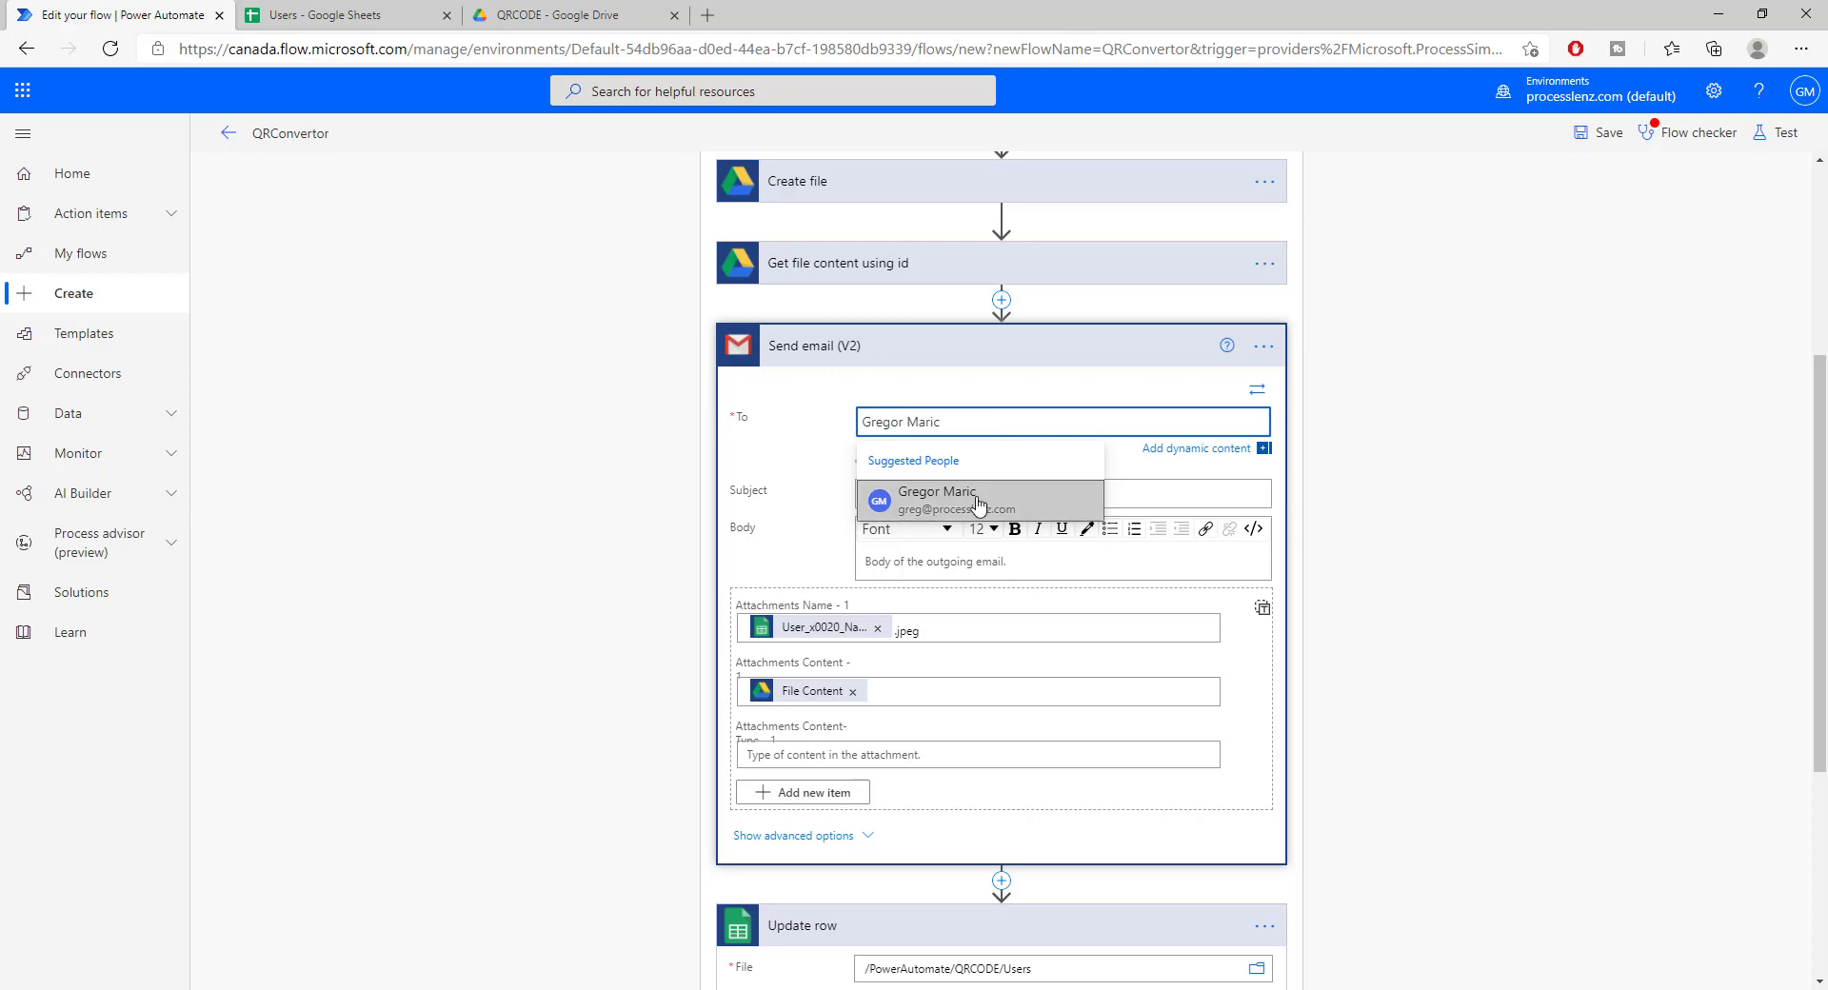
left_click(990, 497)
Step: Review the actions of the QRConvertor flow down to Update row and save the flow
scroll(853, 637, "down", 4)
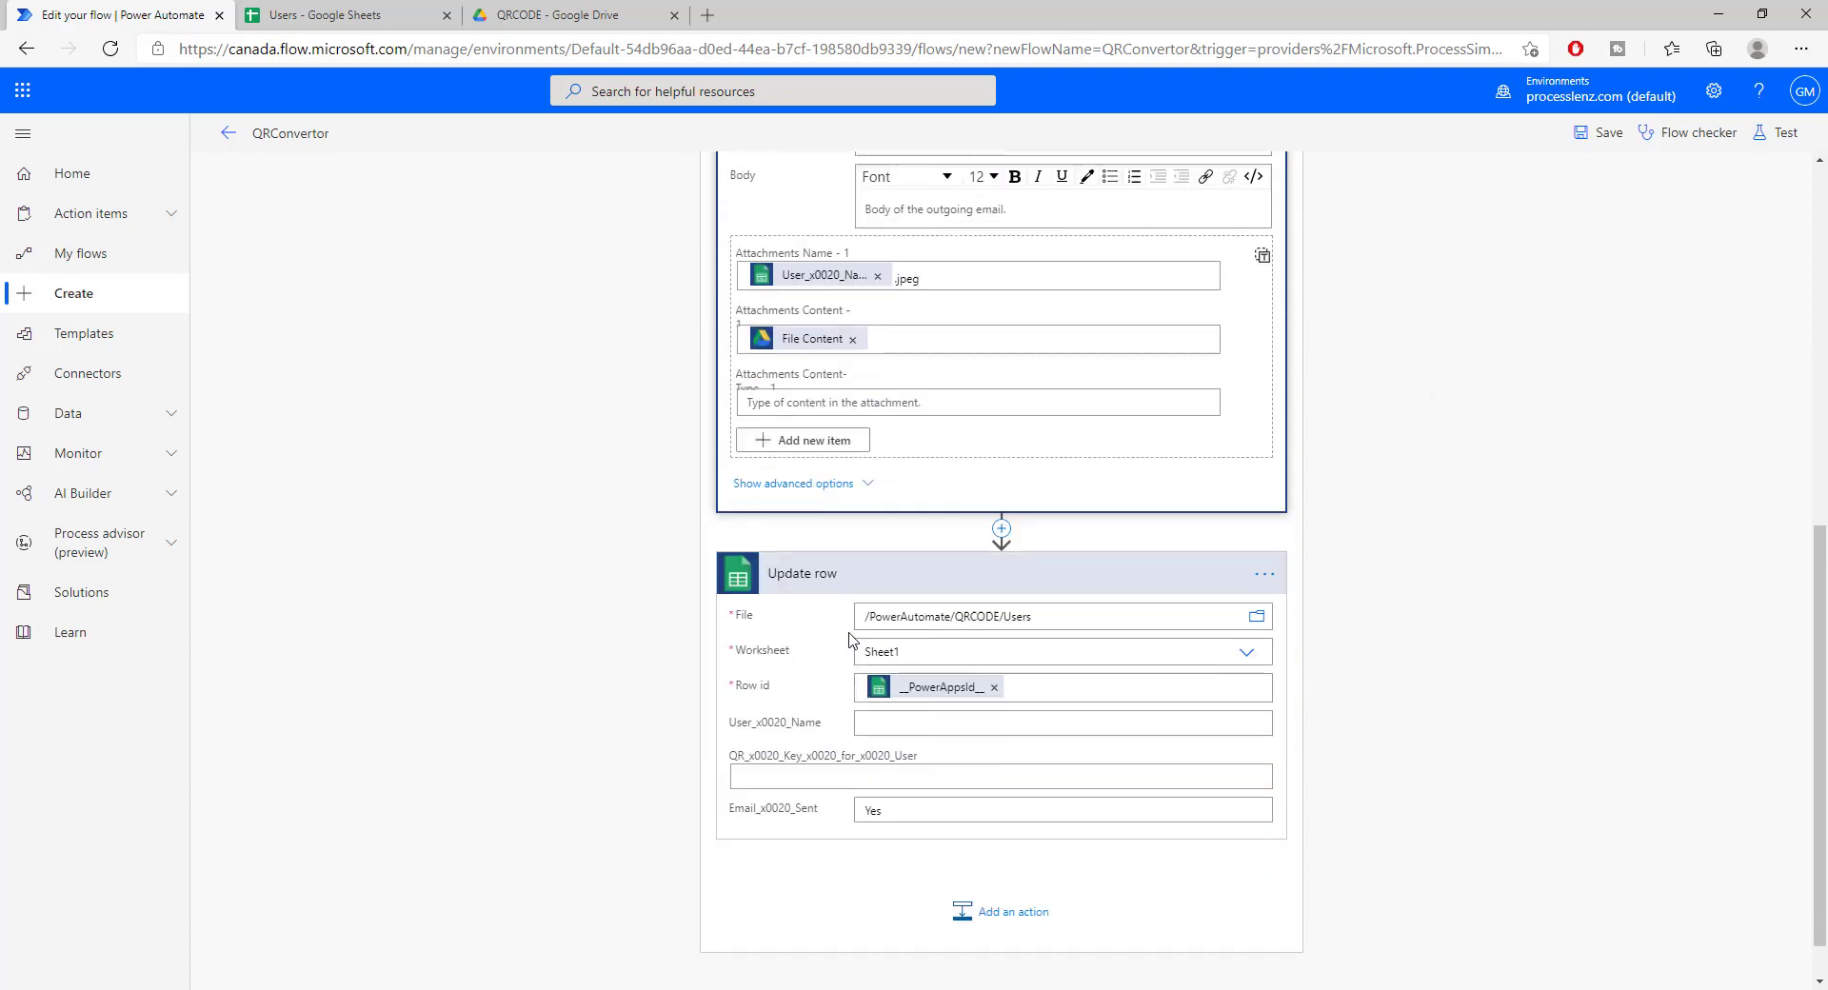
scroll(1229, 552, "up", 8)
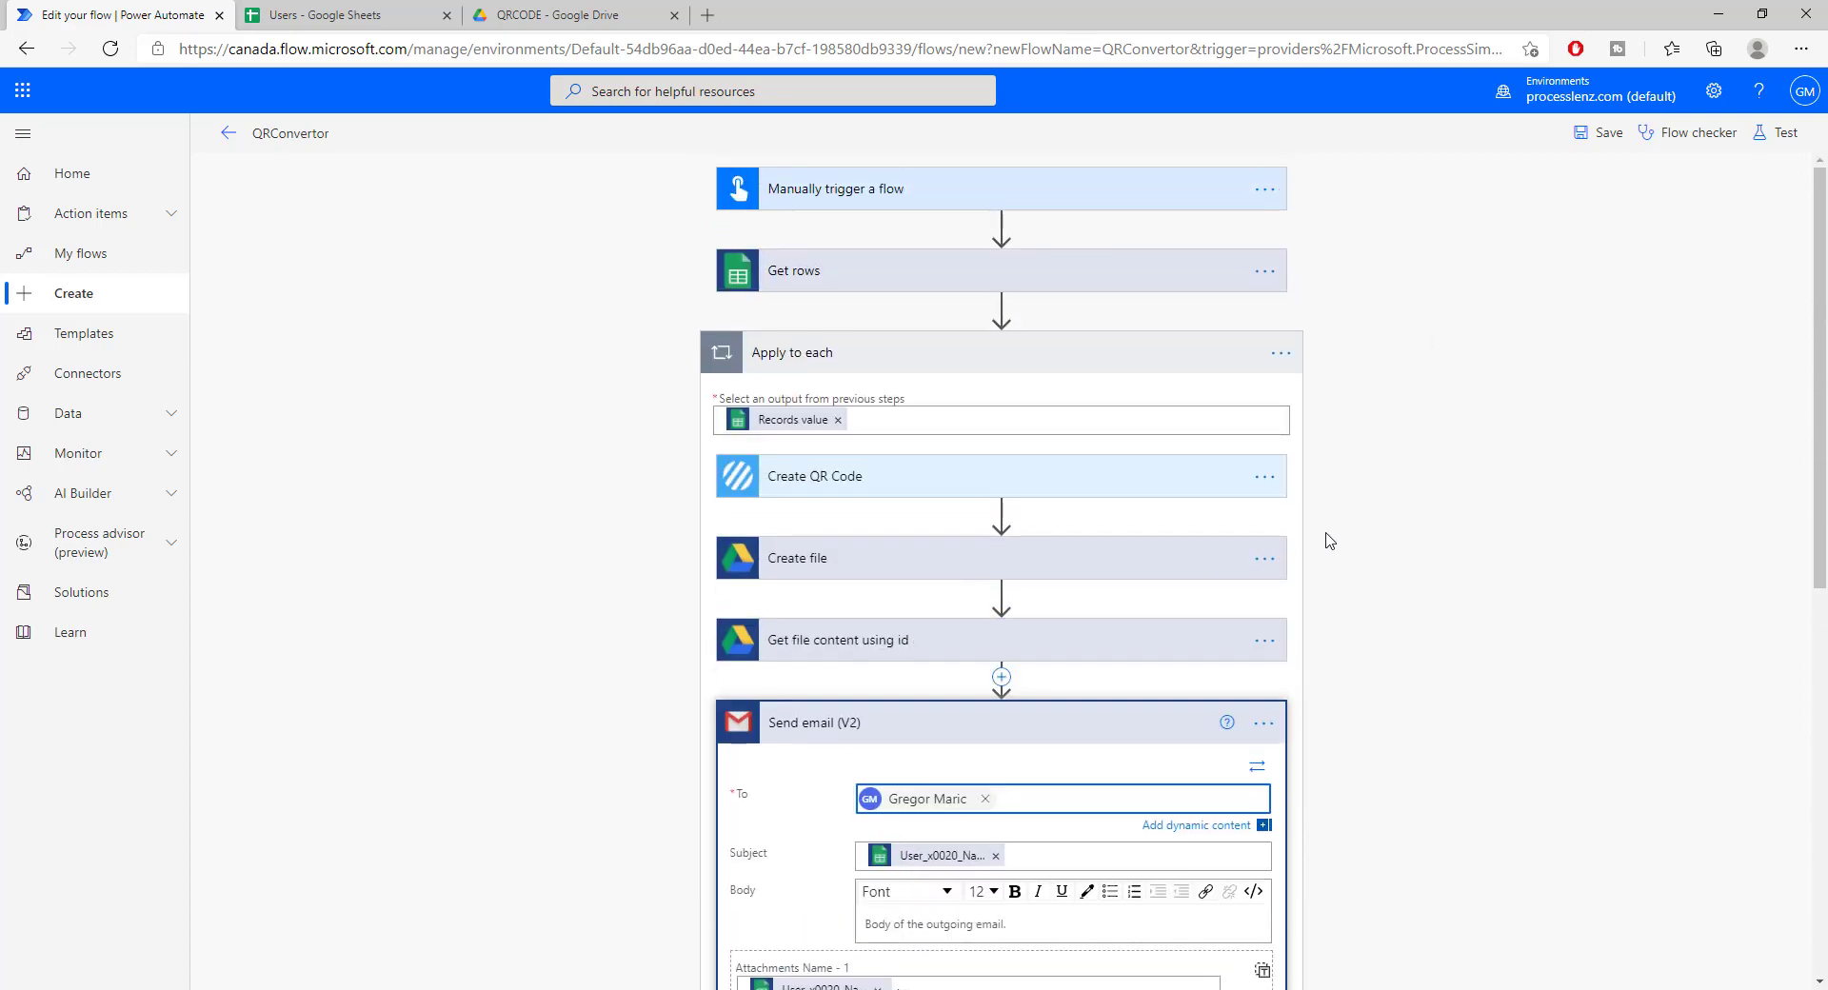
left_click(1606, 141)
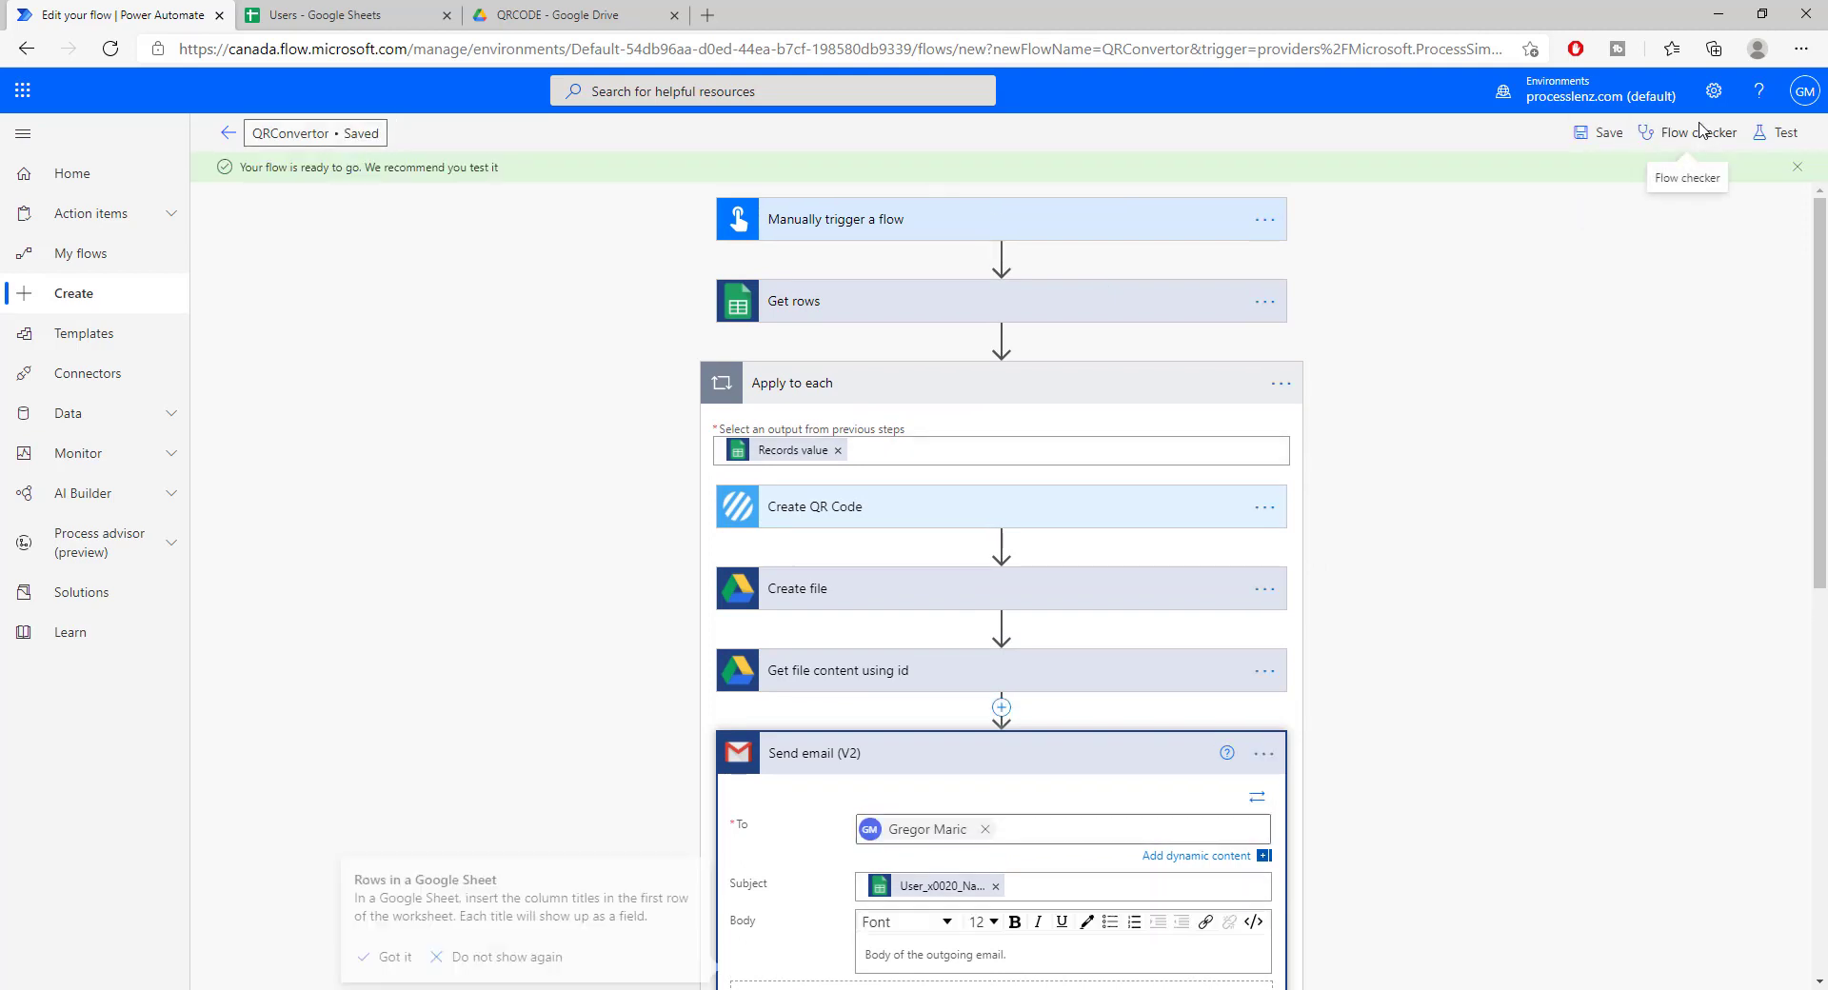
Step: Test the saved flow with a manual trigger and open the page of the started run
left_click(1777, 133)
left_click(1554, 201)
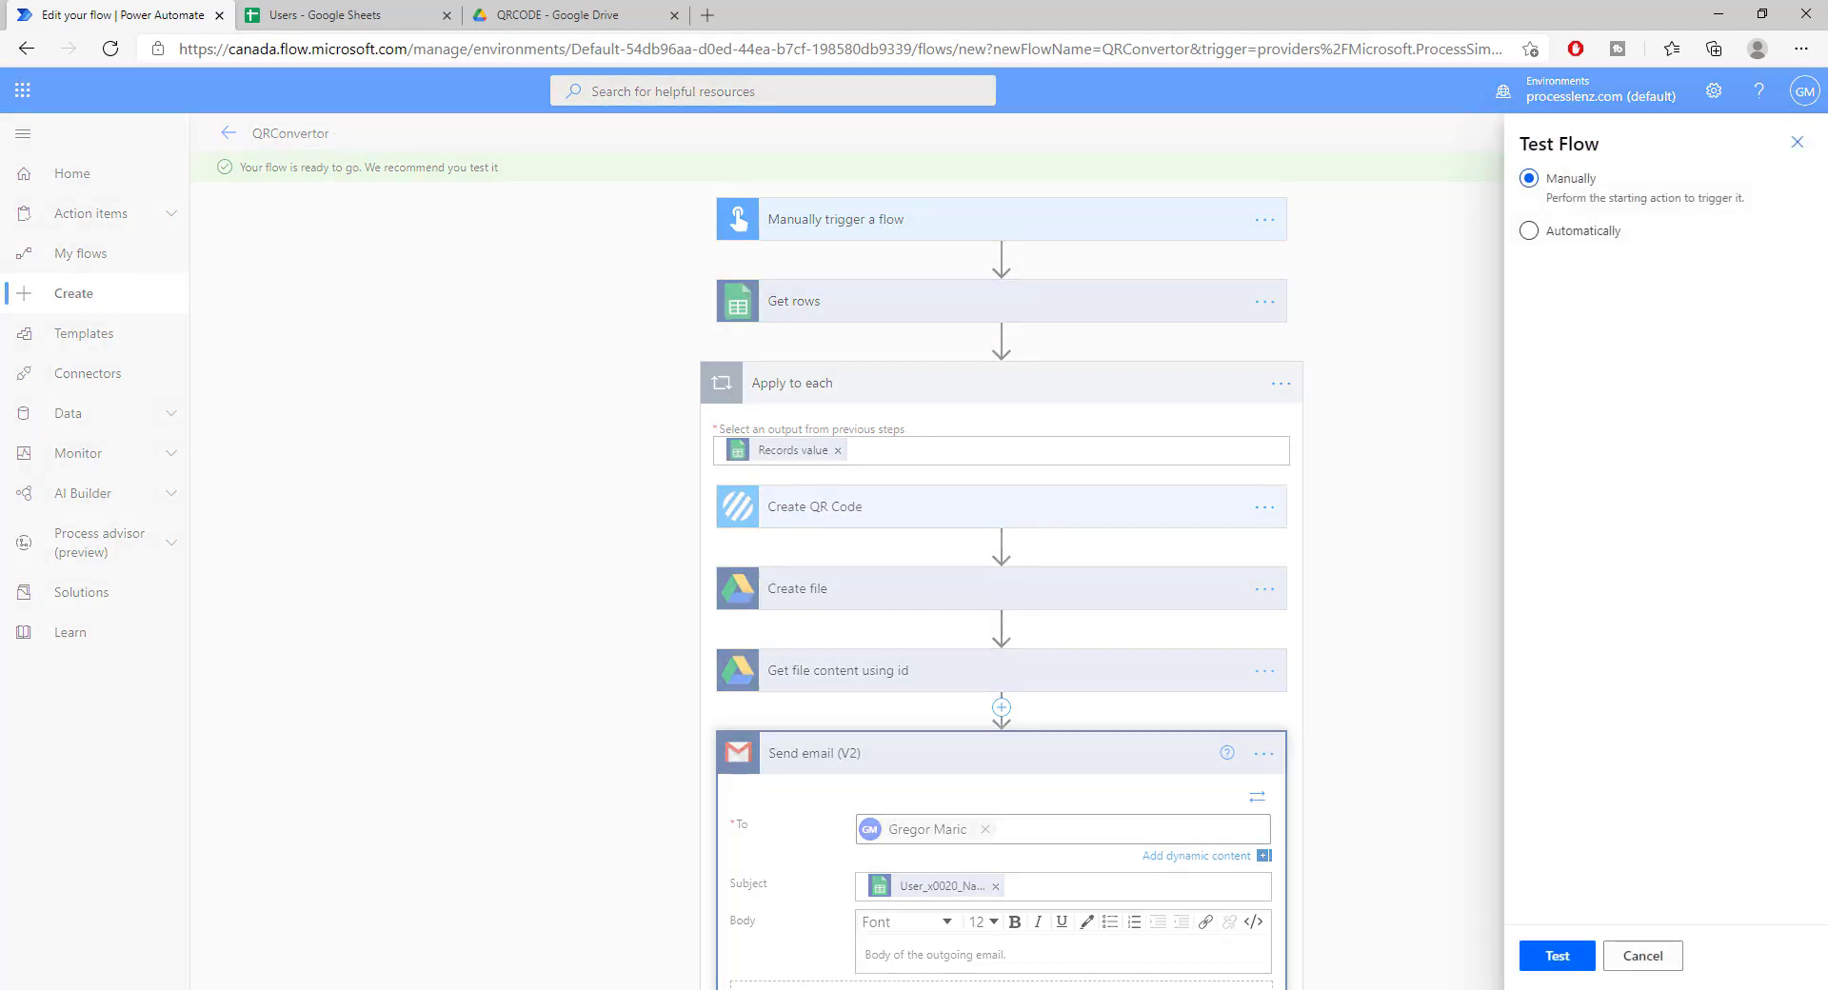
left_click(1563, 962)
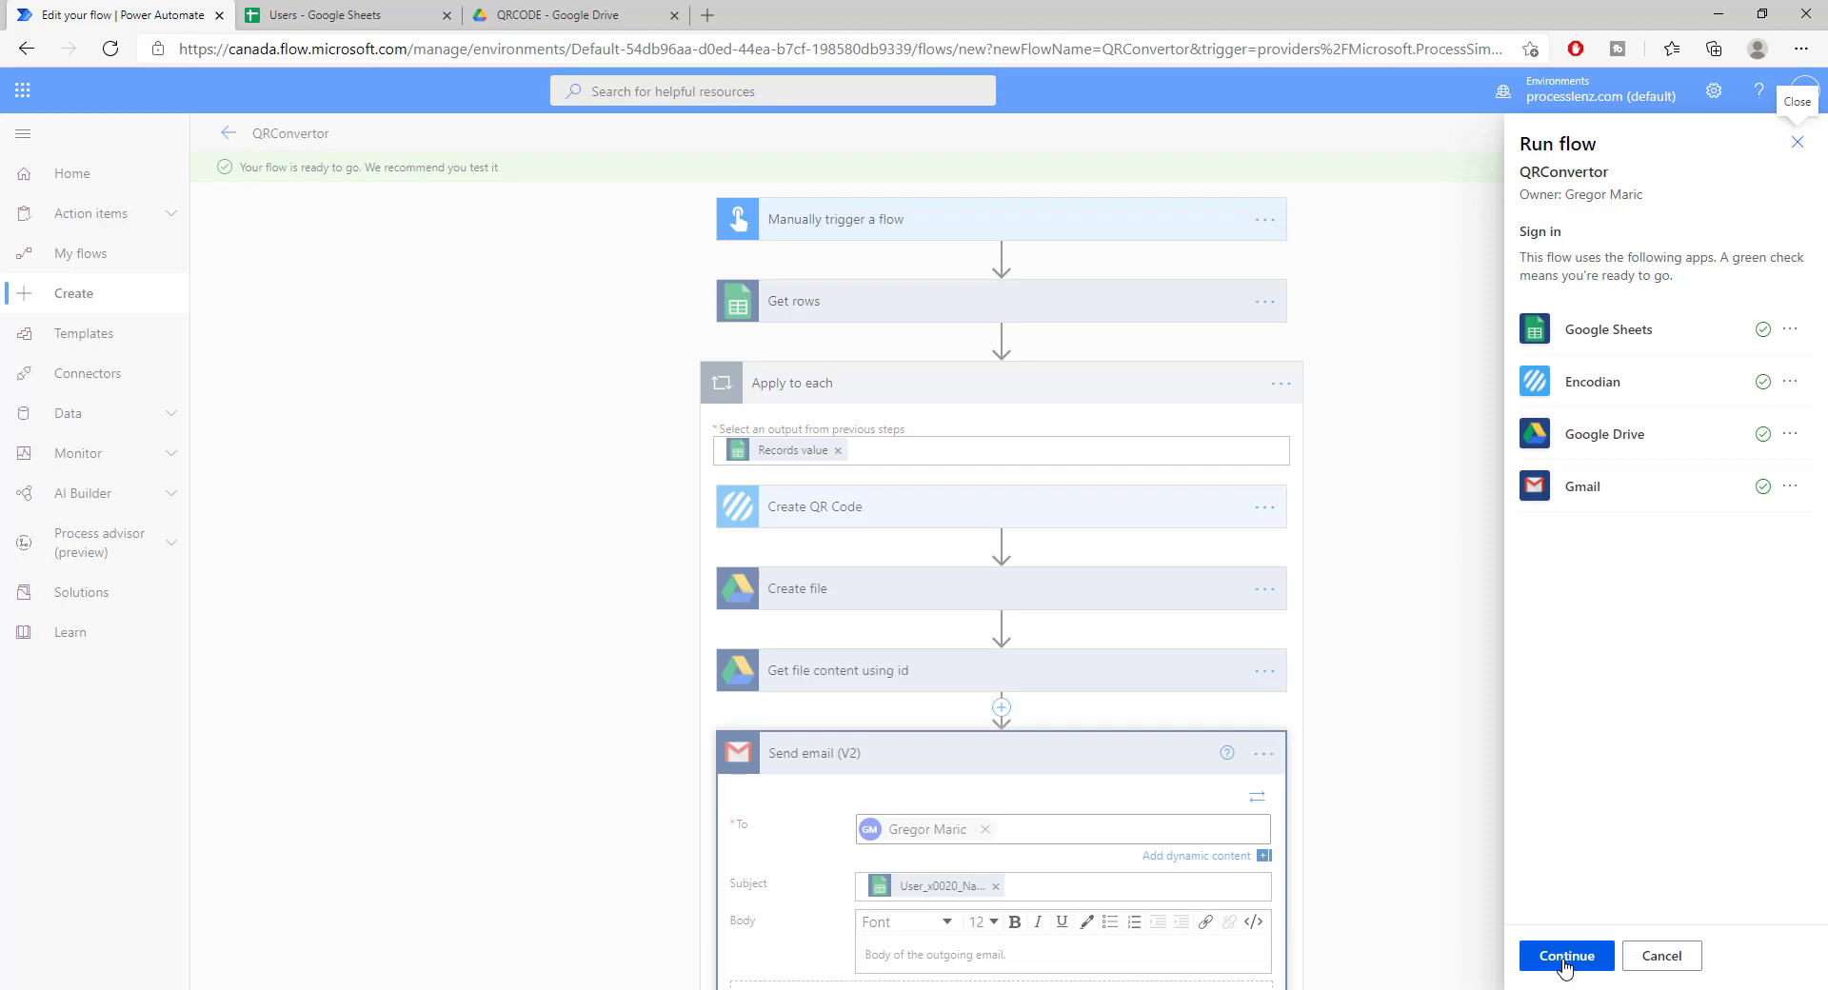
left_click(1564, 957)
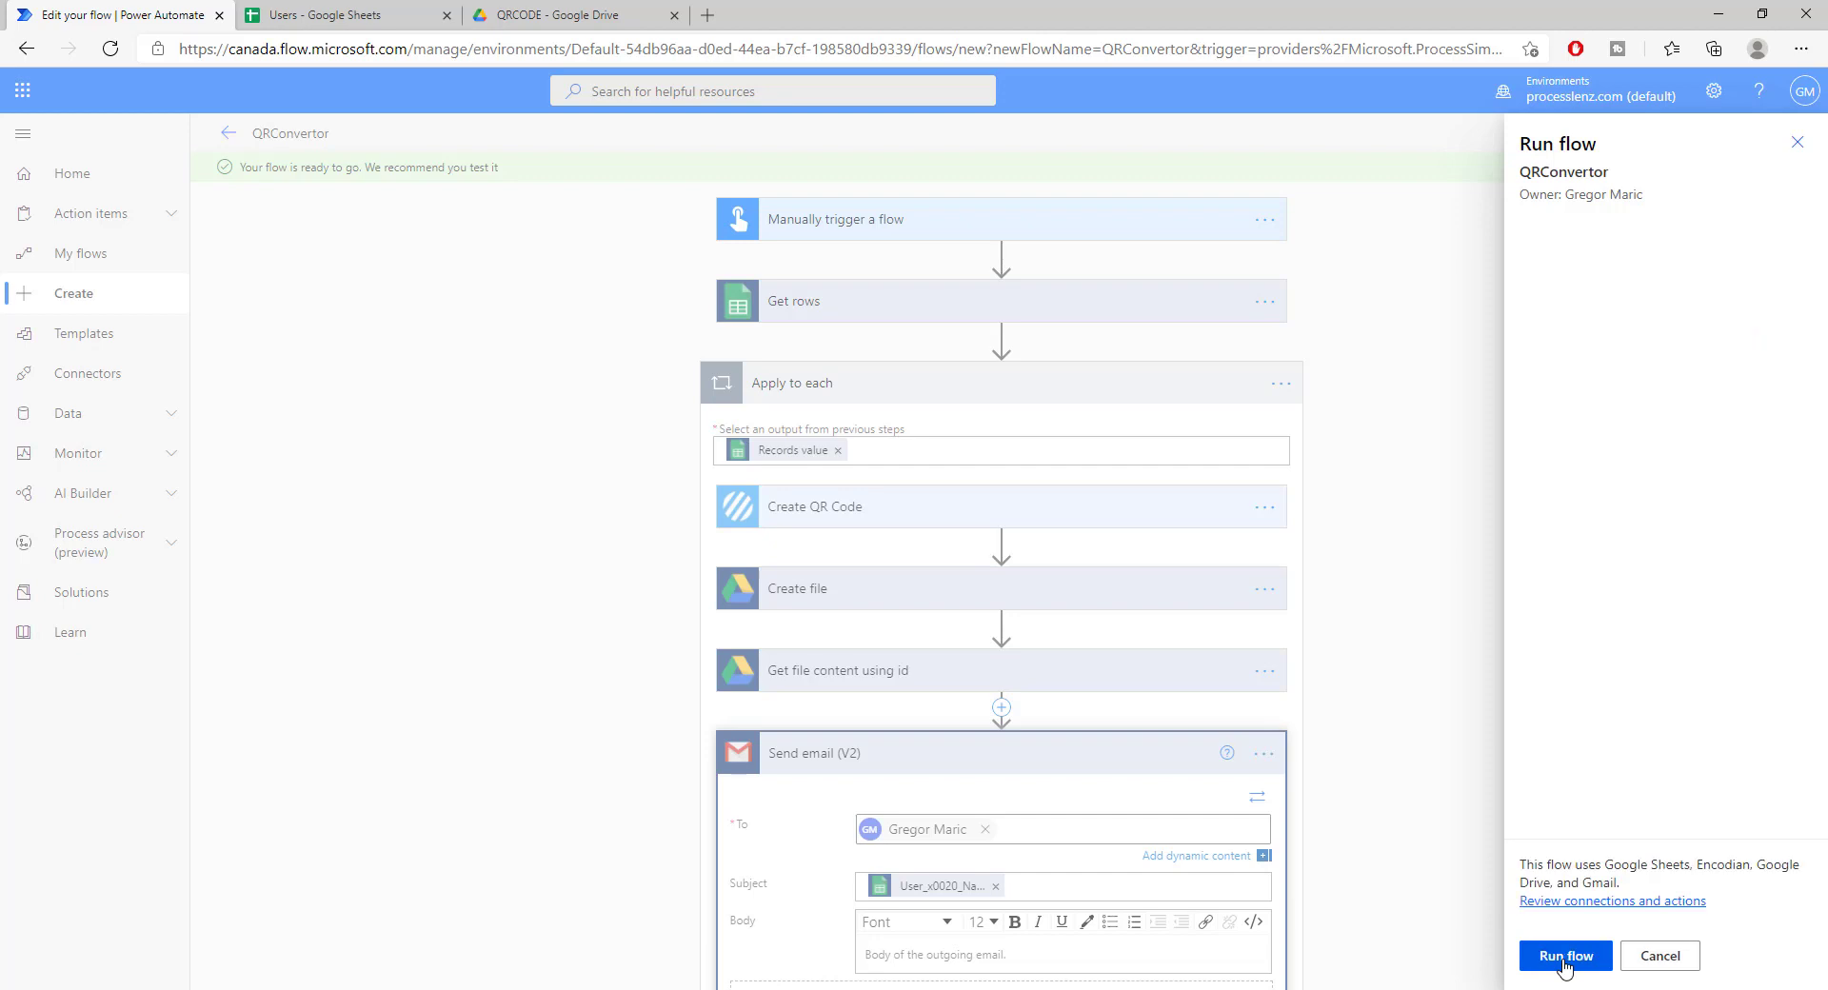
left_click(1563, 960)
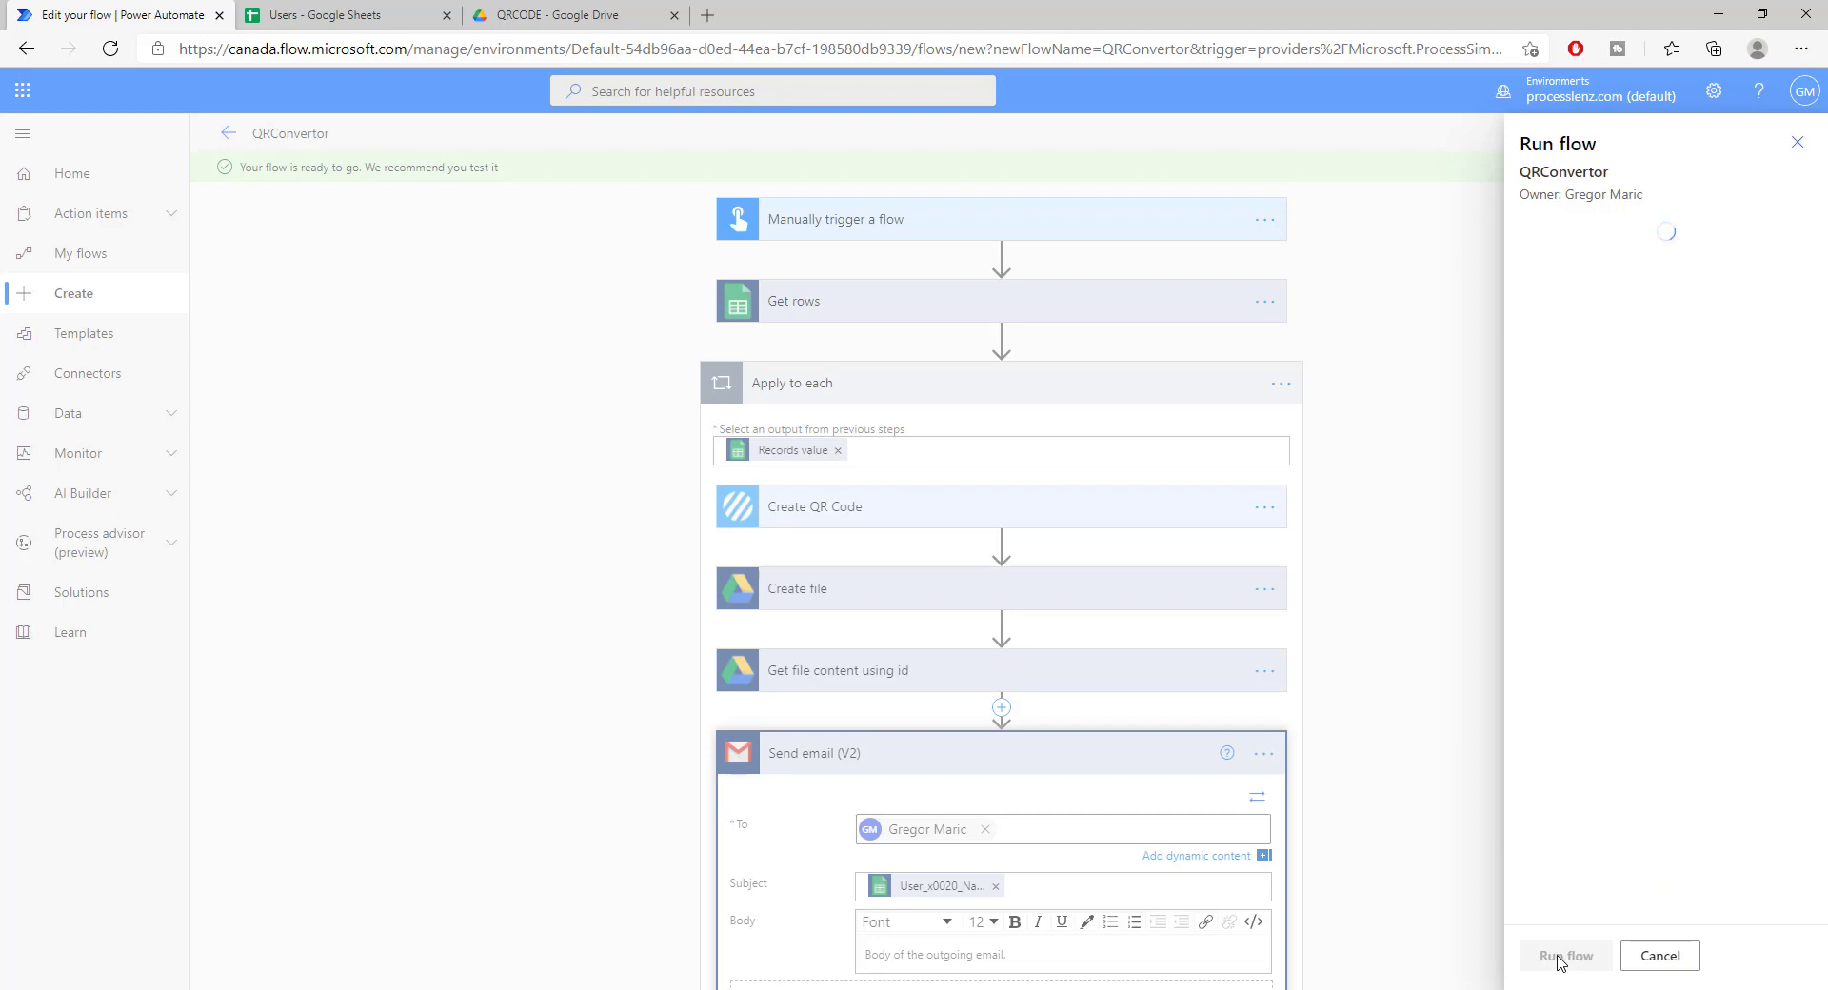
left_click(1558, 958)
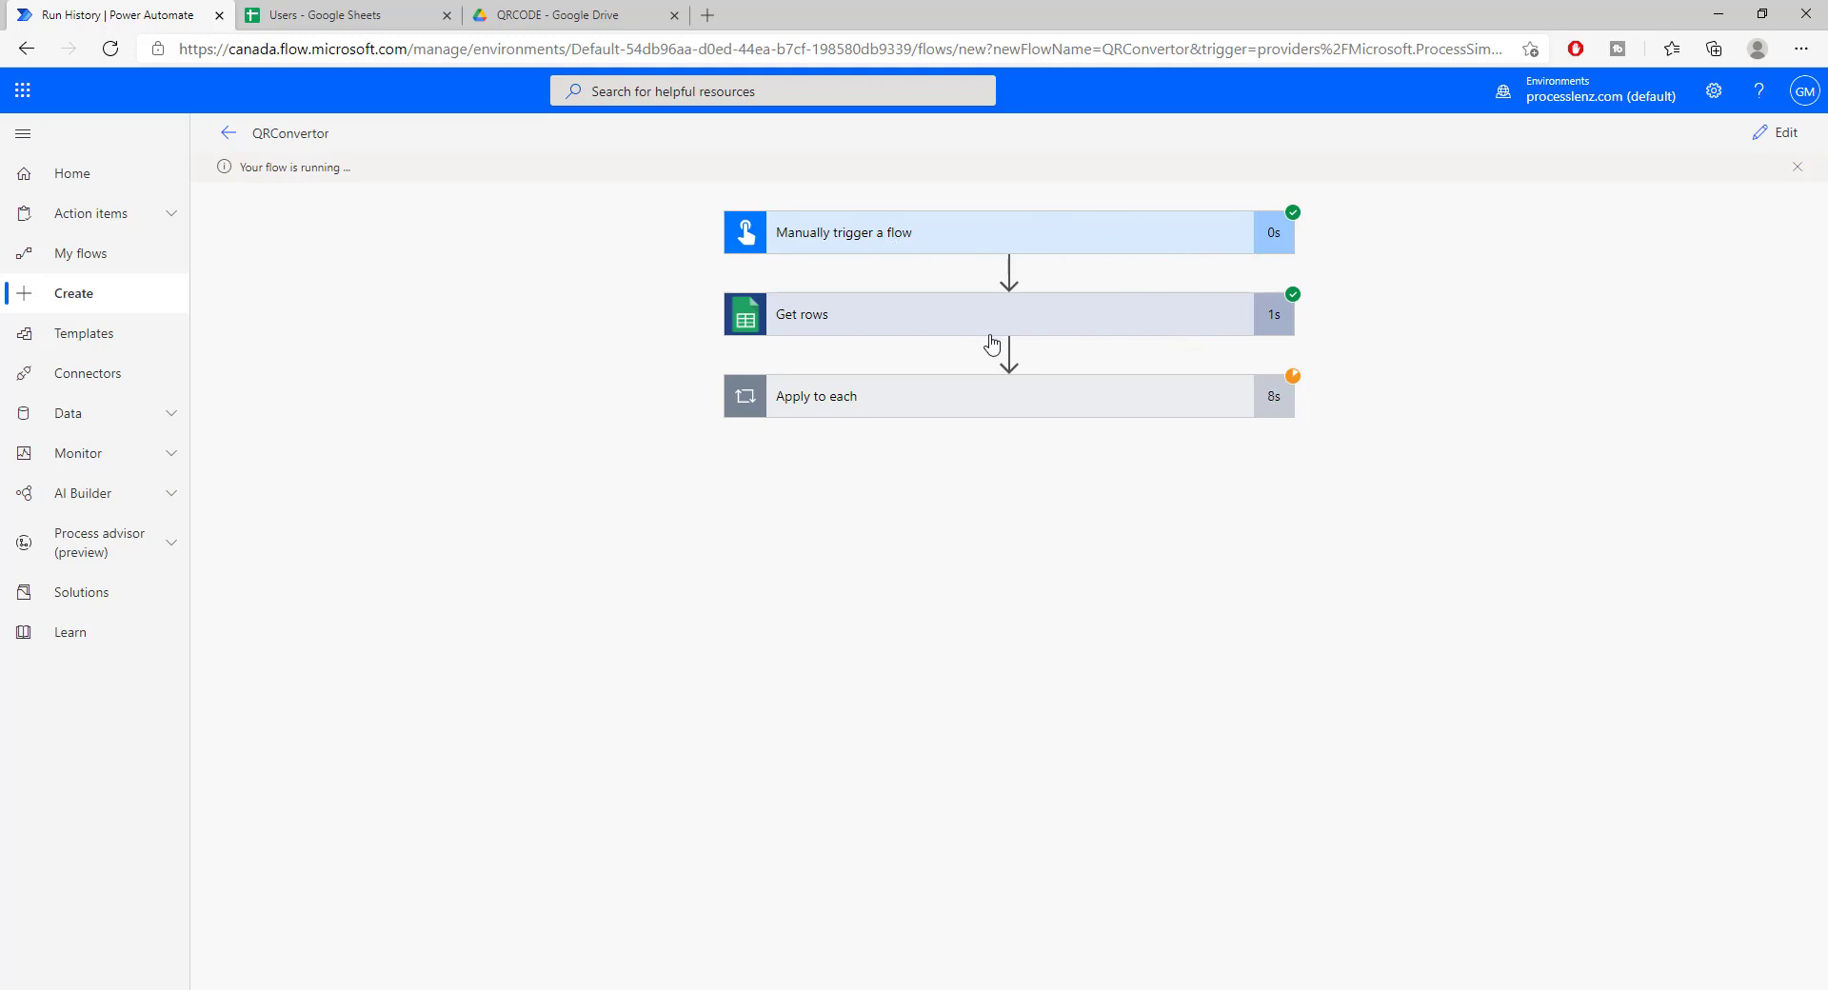
Step: Check the Email Sent column of the Users sheet and the QRCODE folder in Google Drive, and return to the flow run
left_click(355, 21)
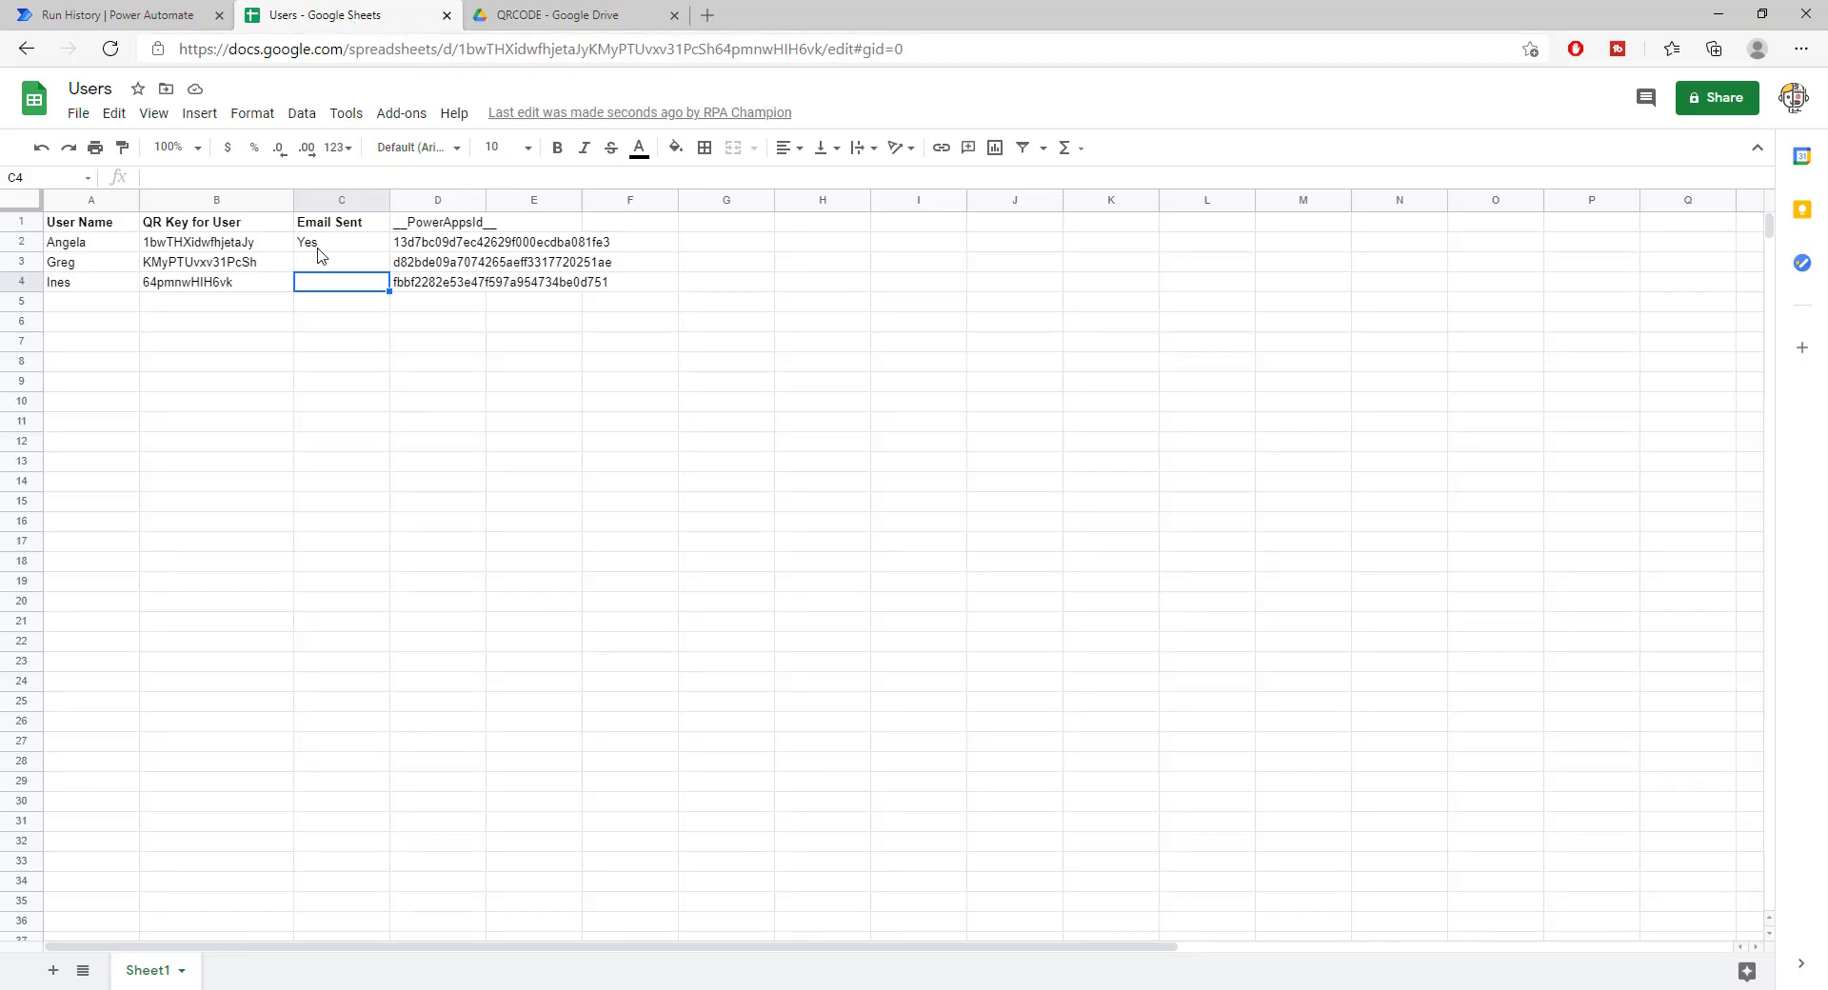
left_click(533, 15)
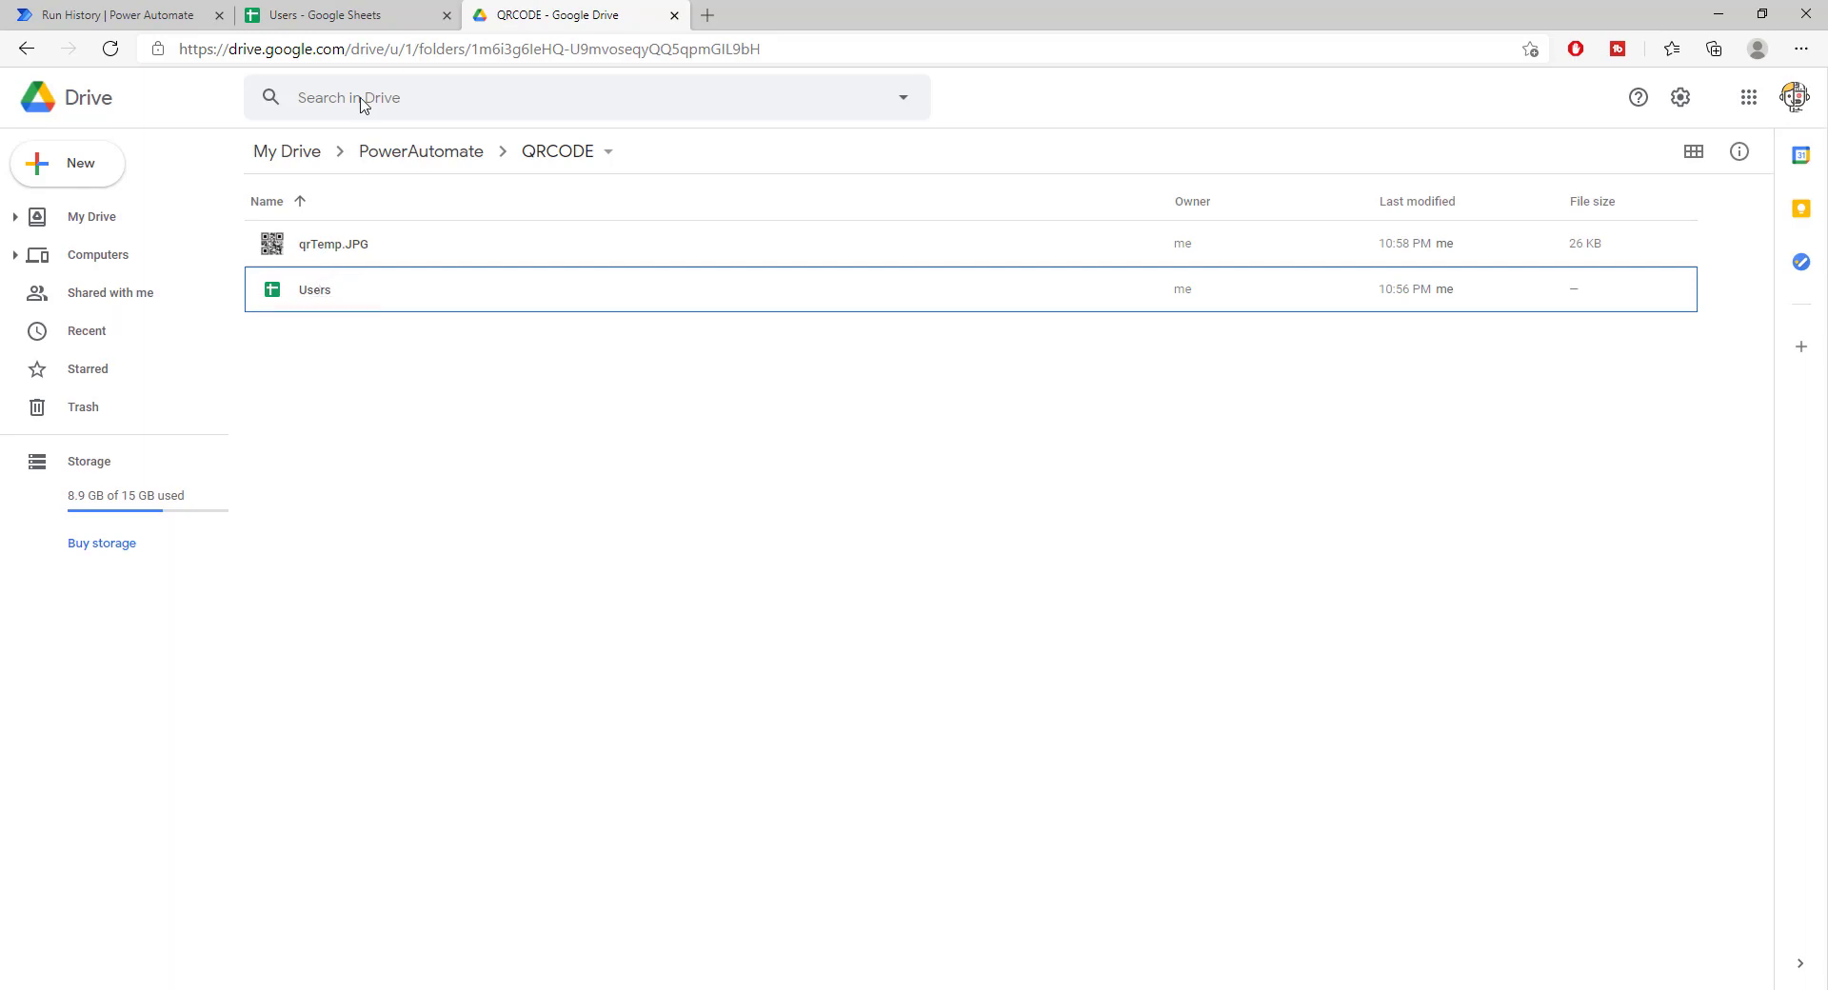
left_click(141, 19)
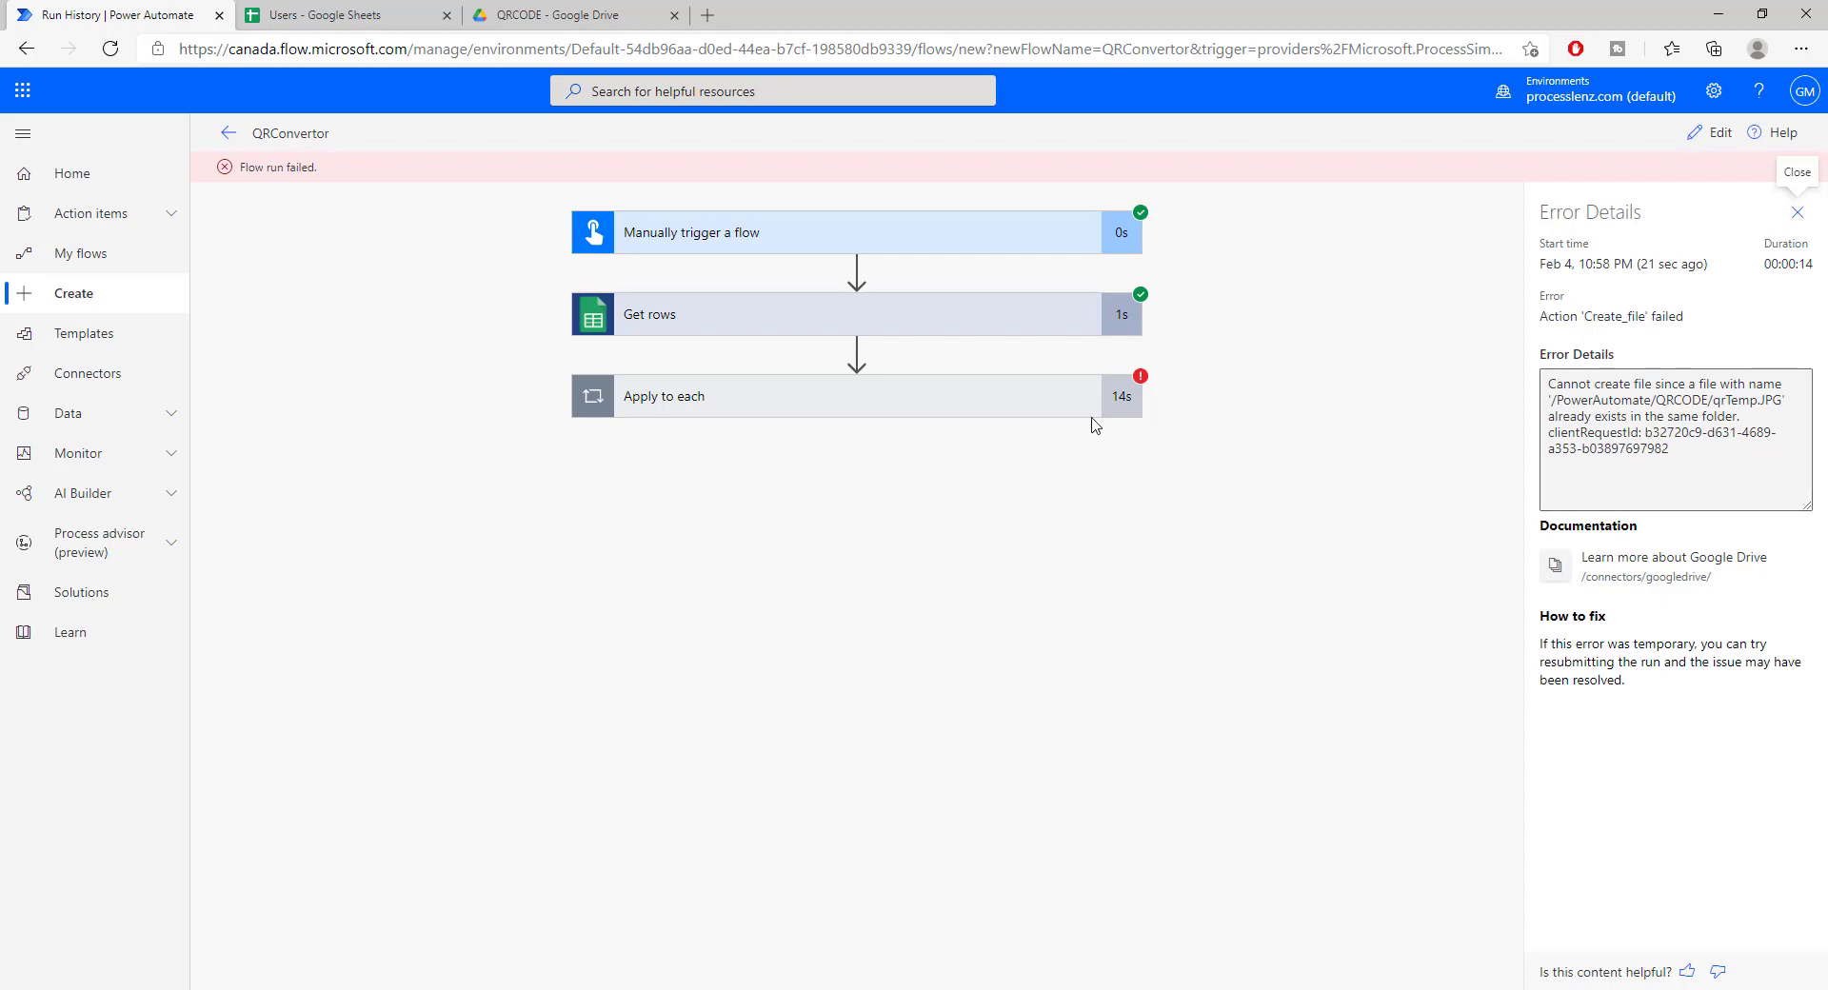
Step: Examine the run details of Get rows and of the actions inside Apply to each
left_click(850, 321)
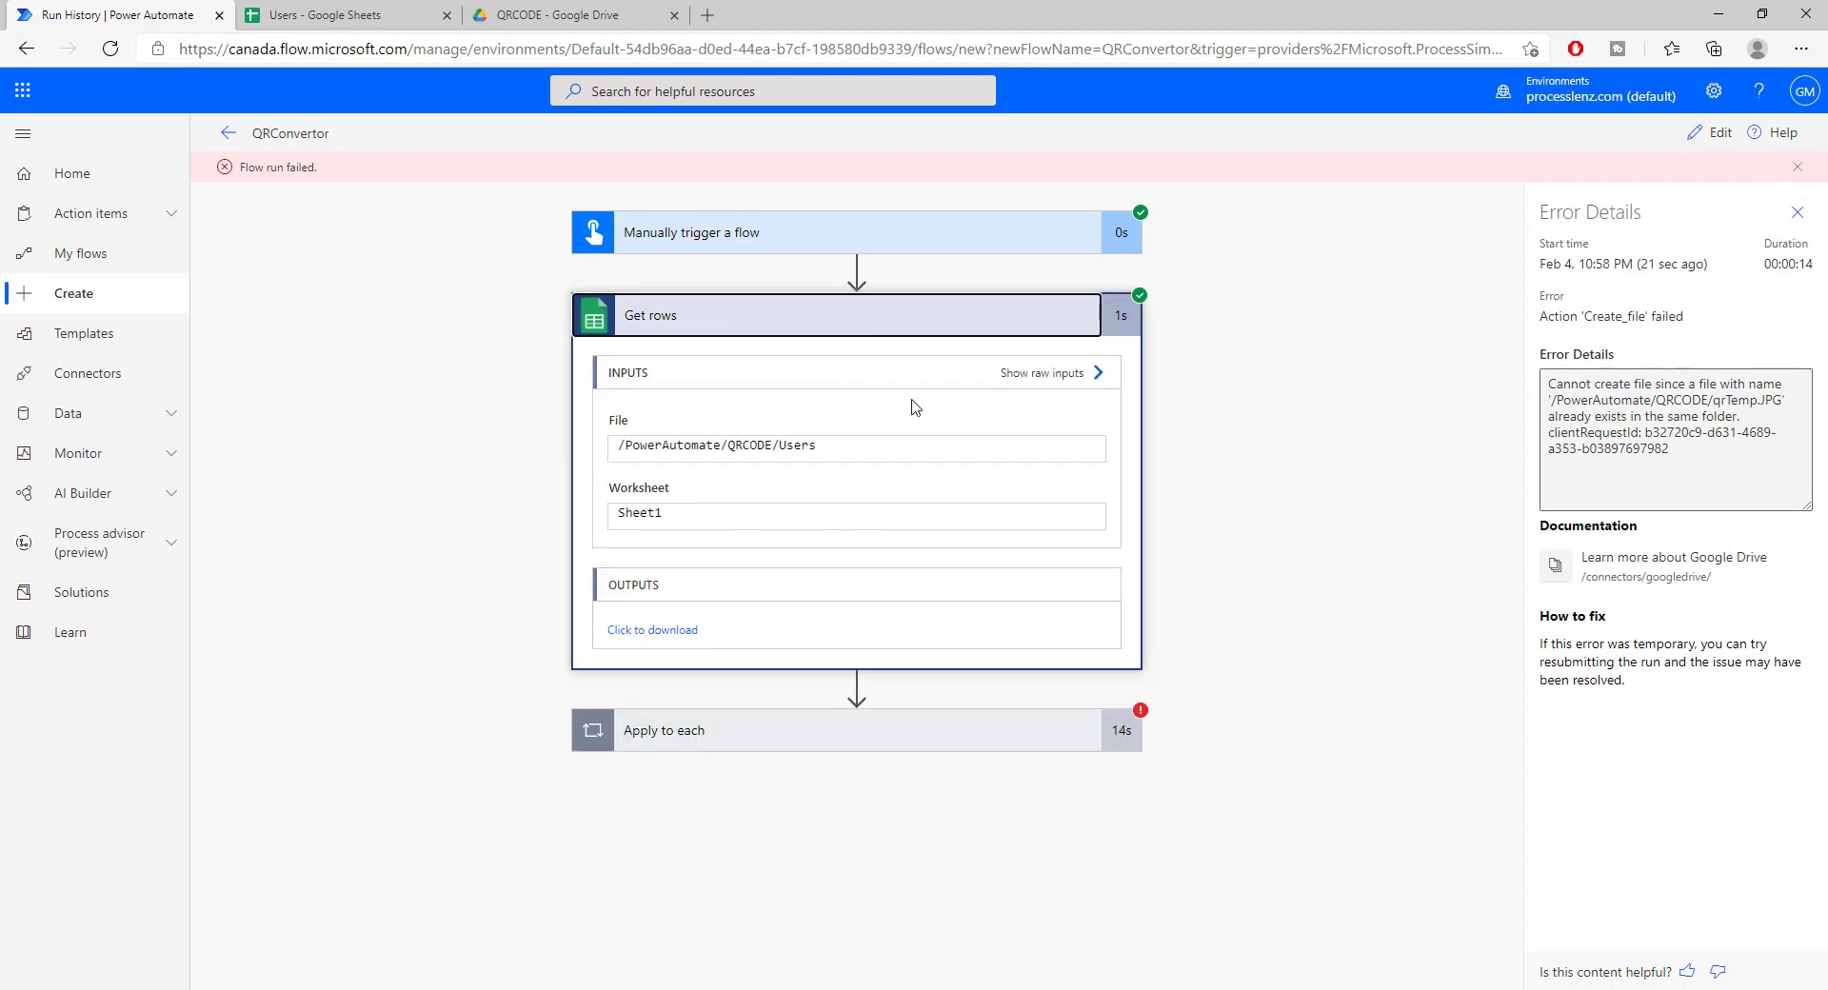
left_click(873, 739)
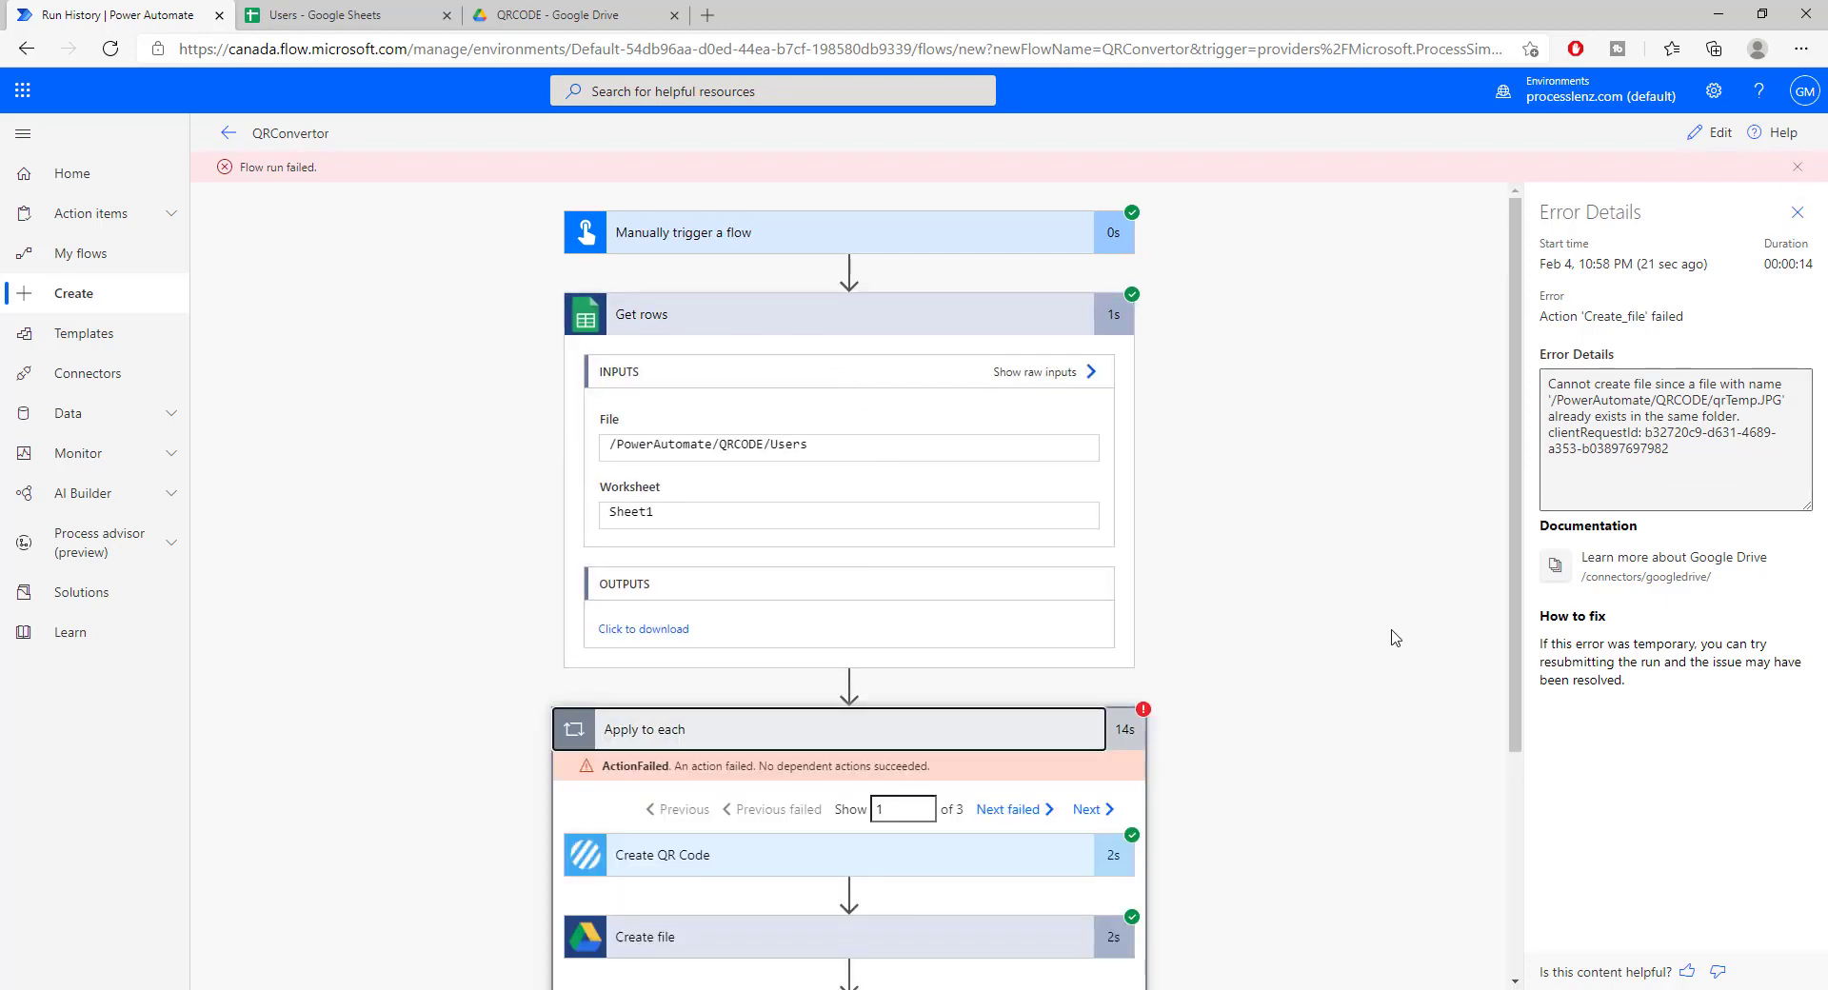
scroll(1136, 610, "down", 3)
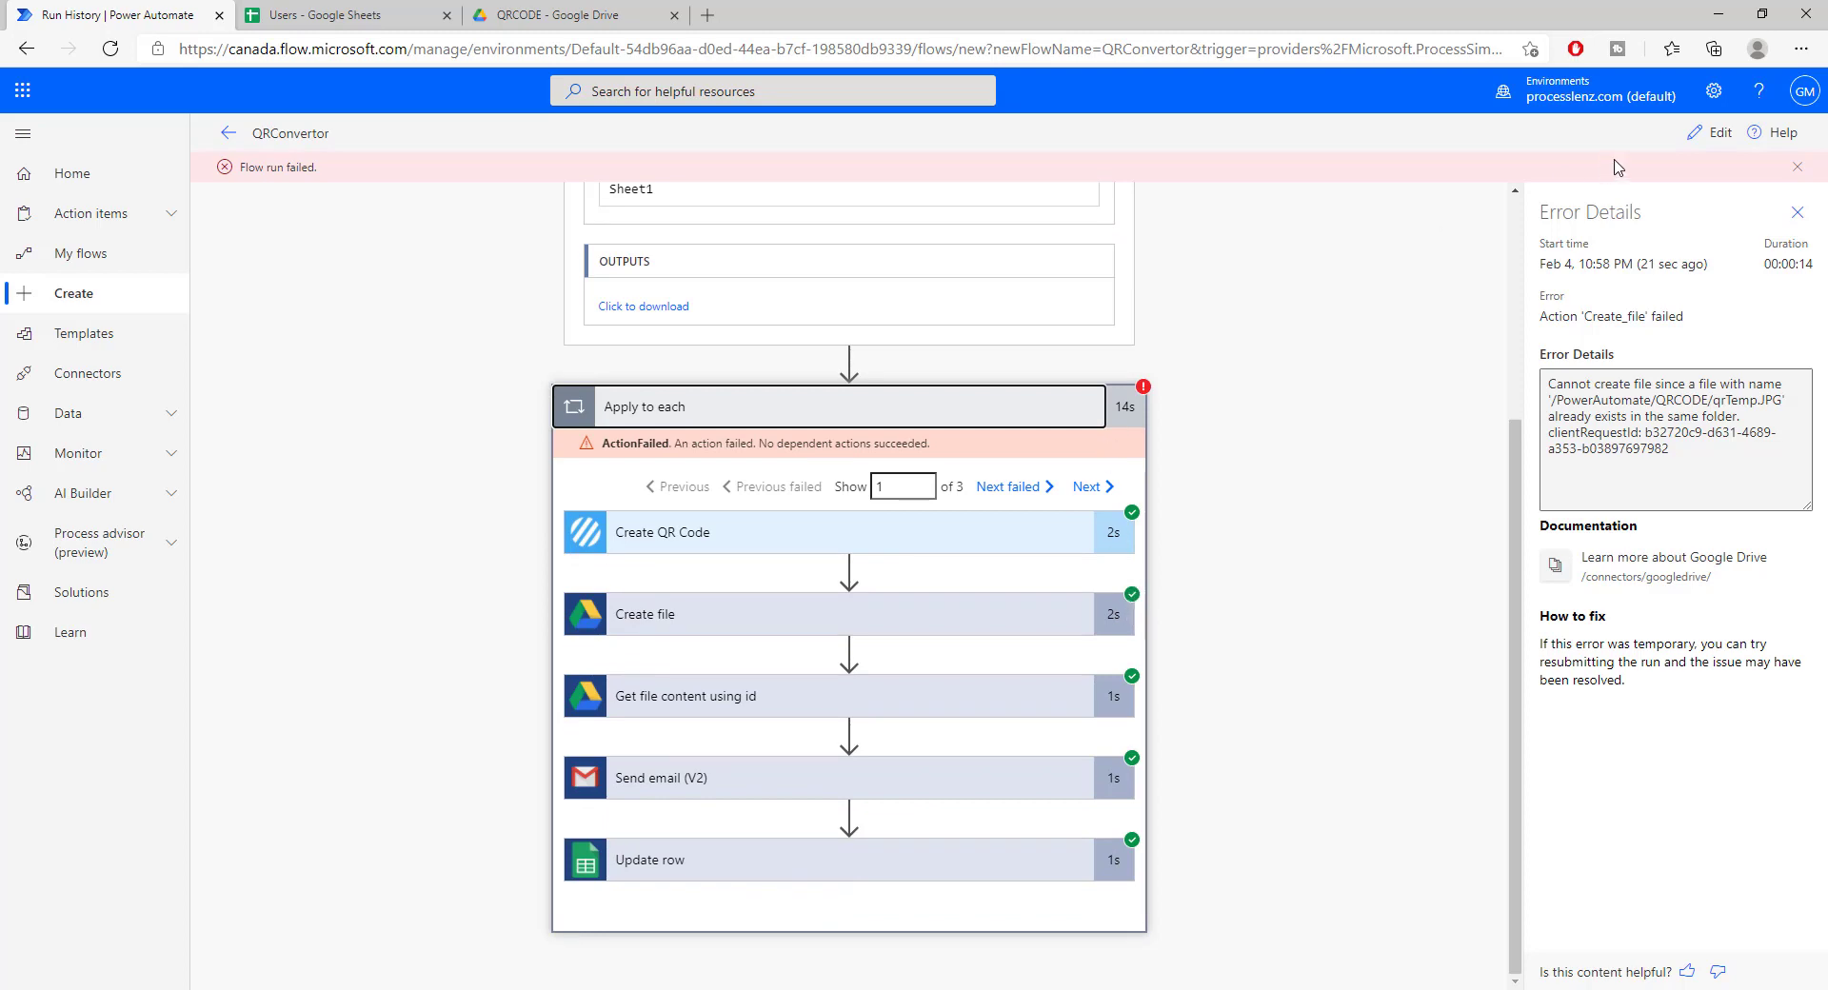
Step: Reopen the flow for editing and replace Create file's File name with User_x0020_Name from Get rows
left_click(1711, 136)
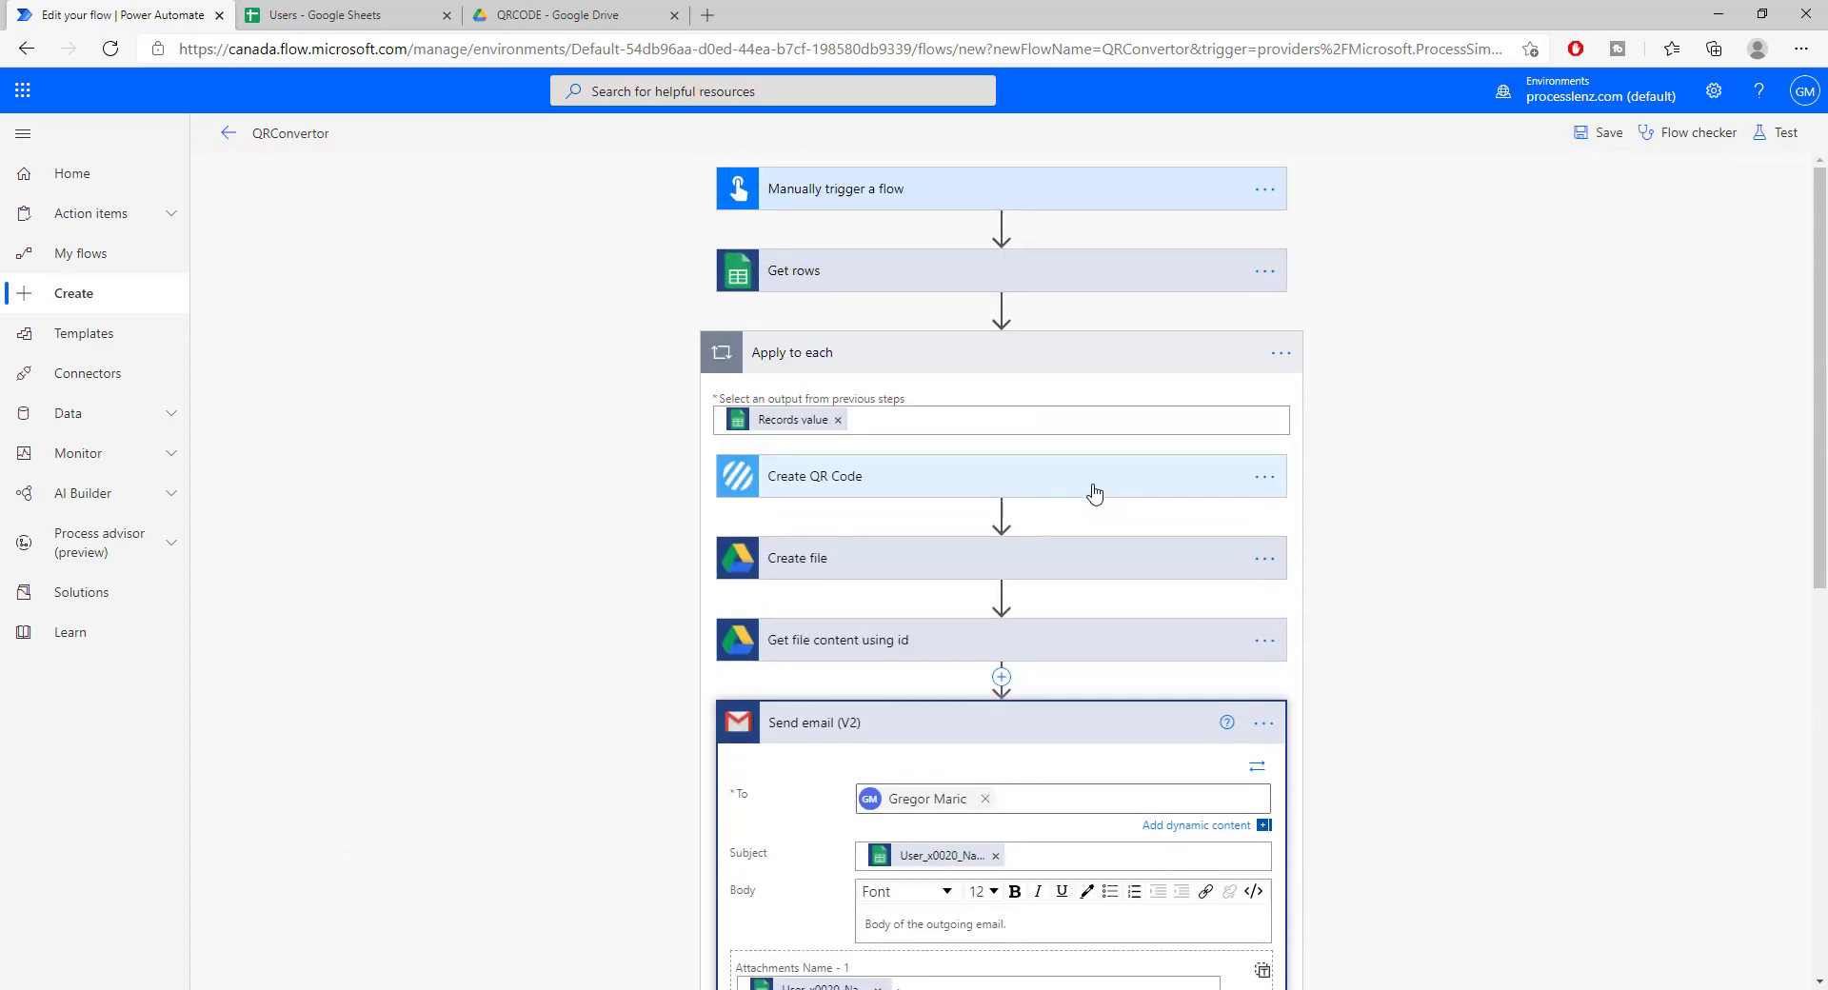
scroll(1010, 491, "down", 2)
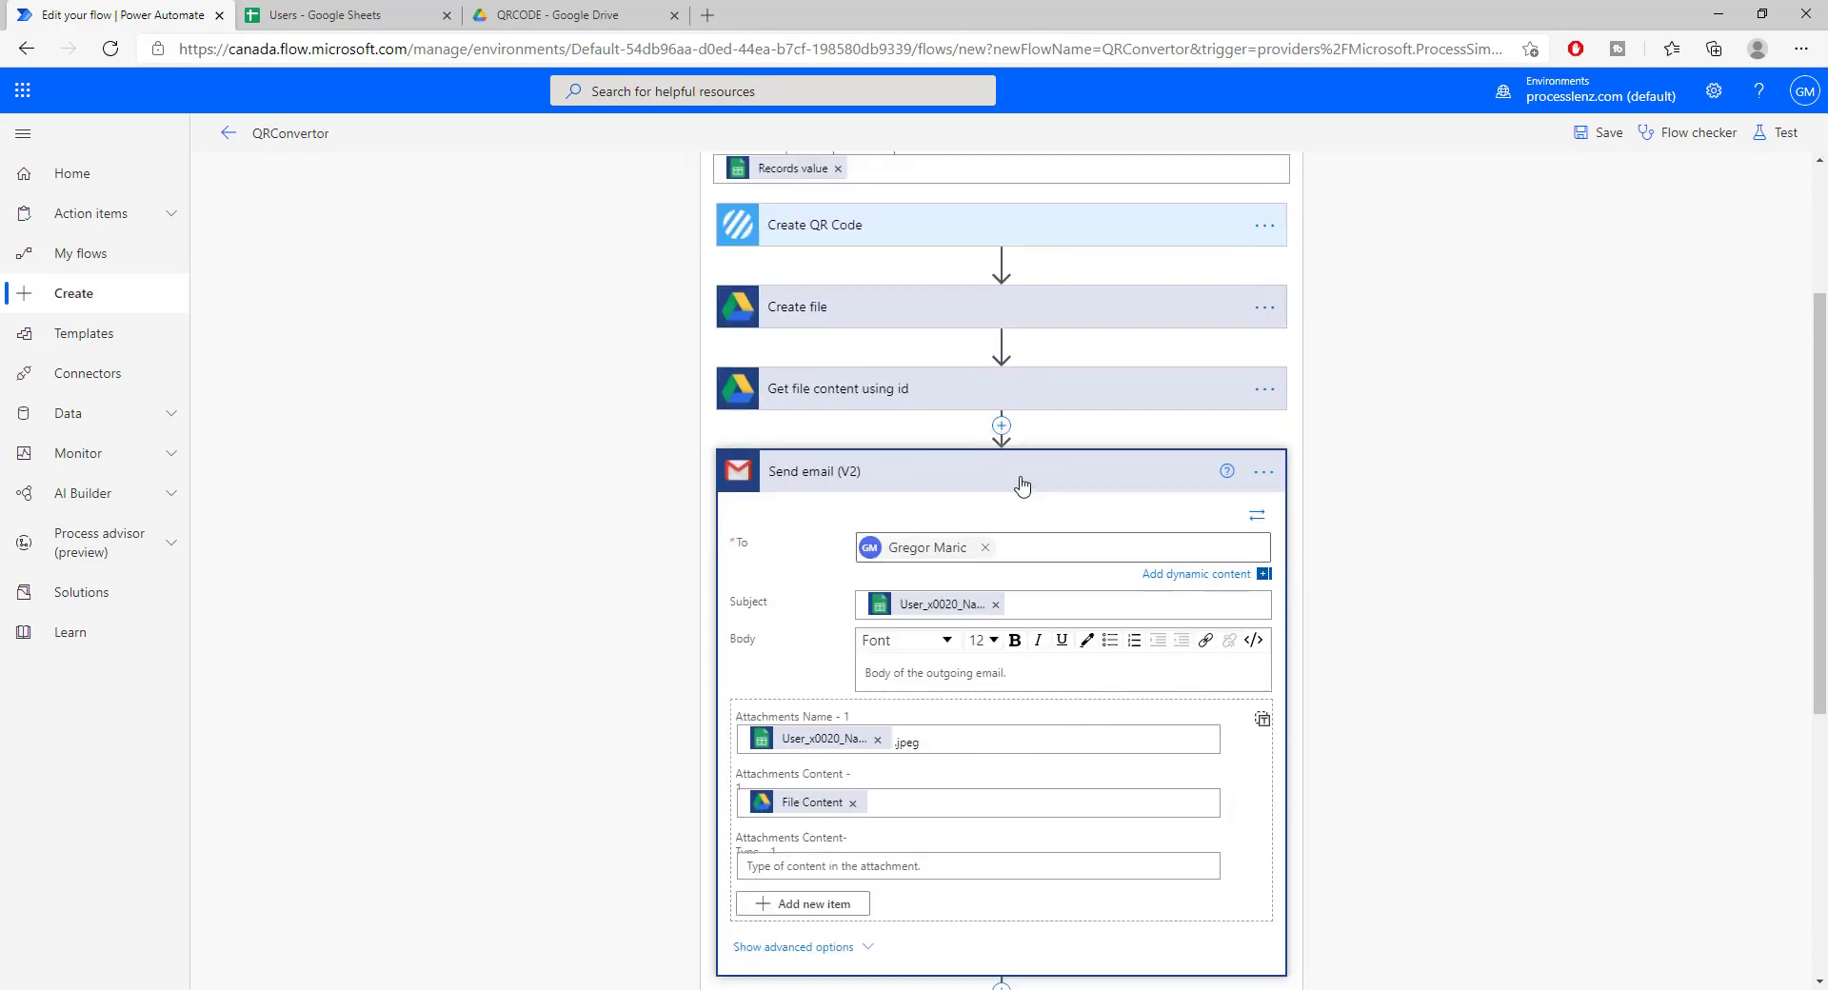
left_click(893, 307)
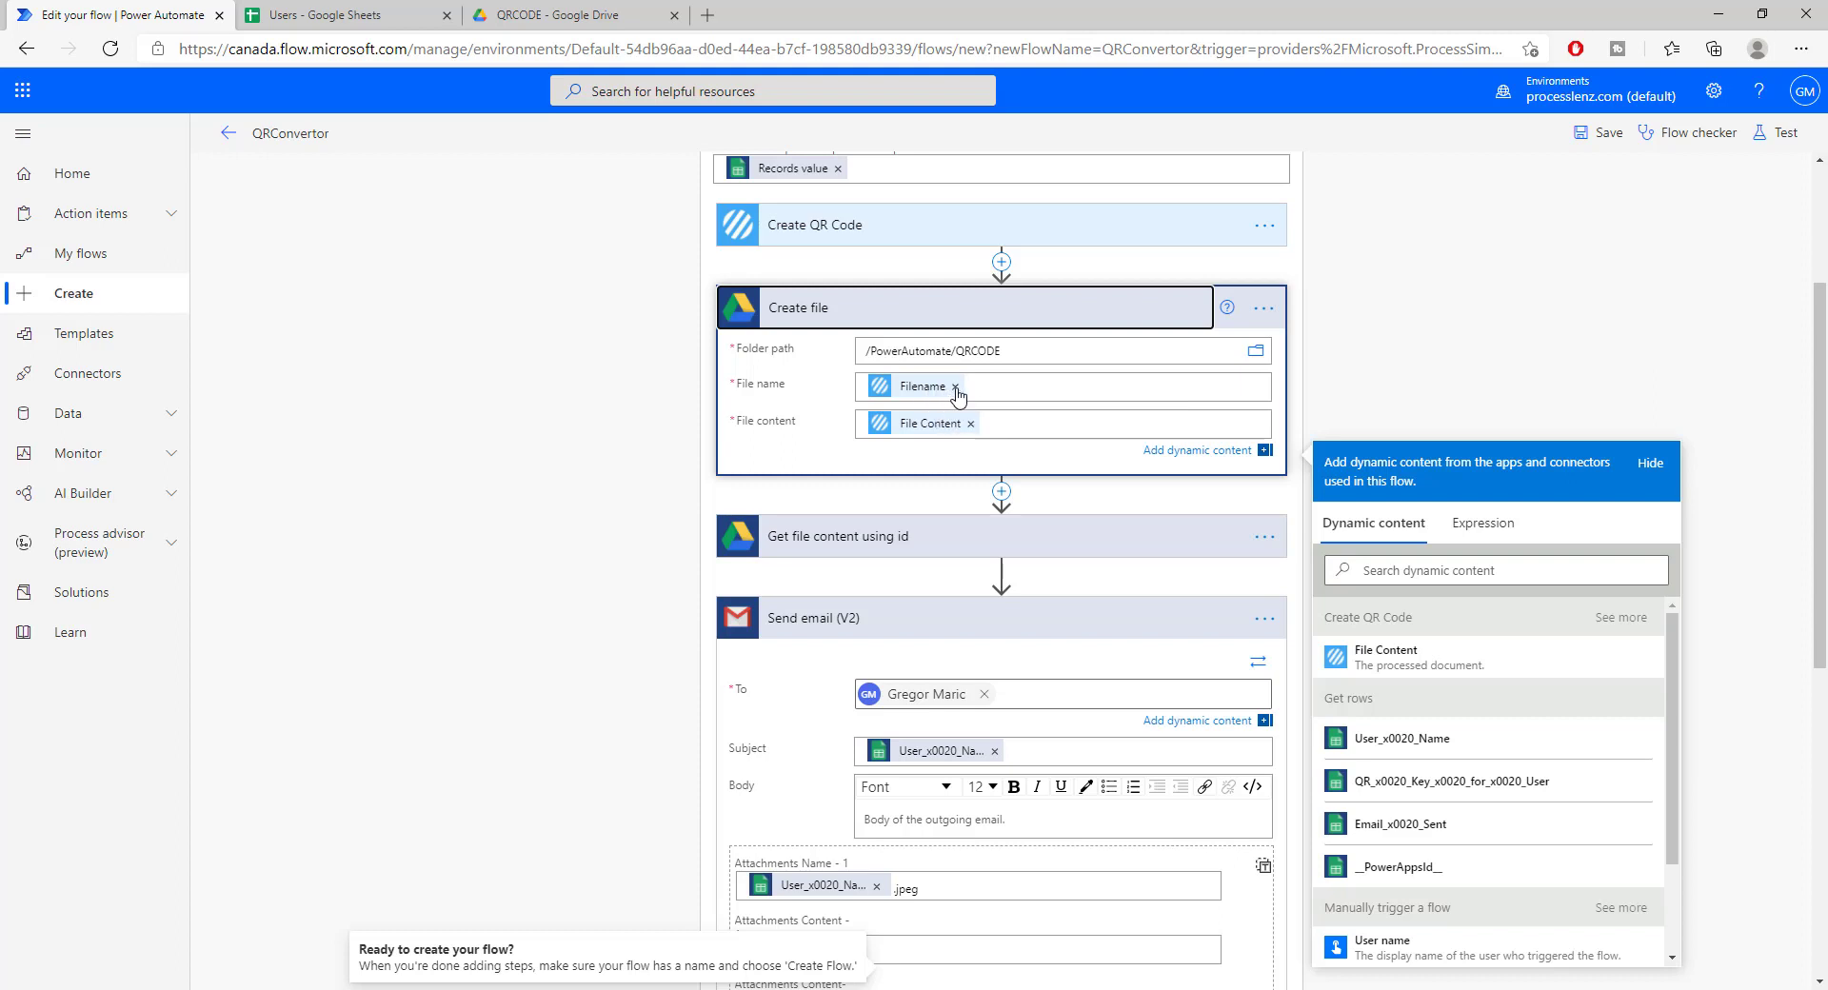
left_click(955, 386)
scroll(1483, 686, "down", 3)
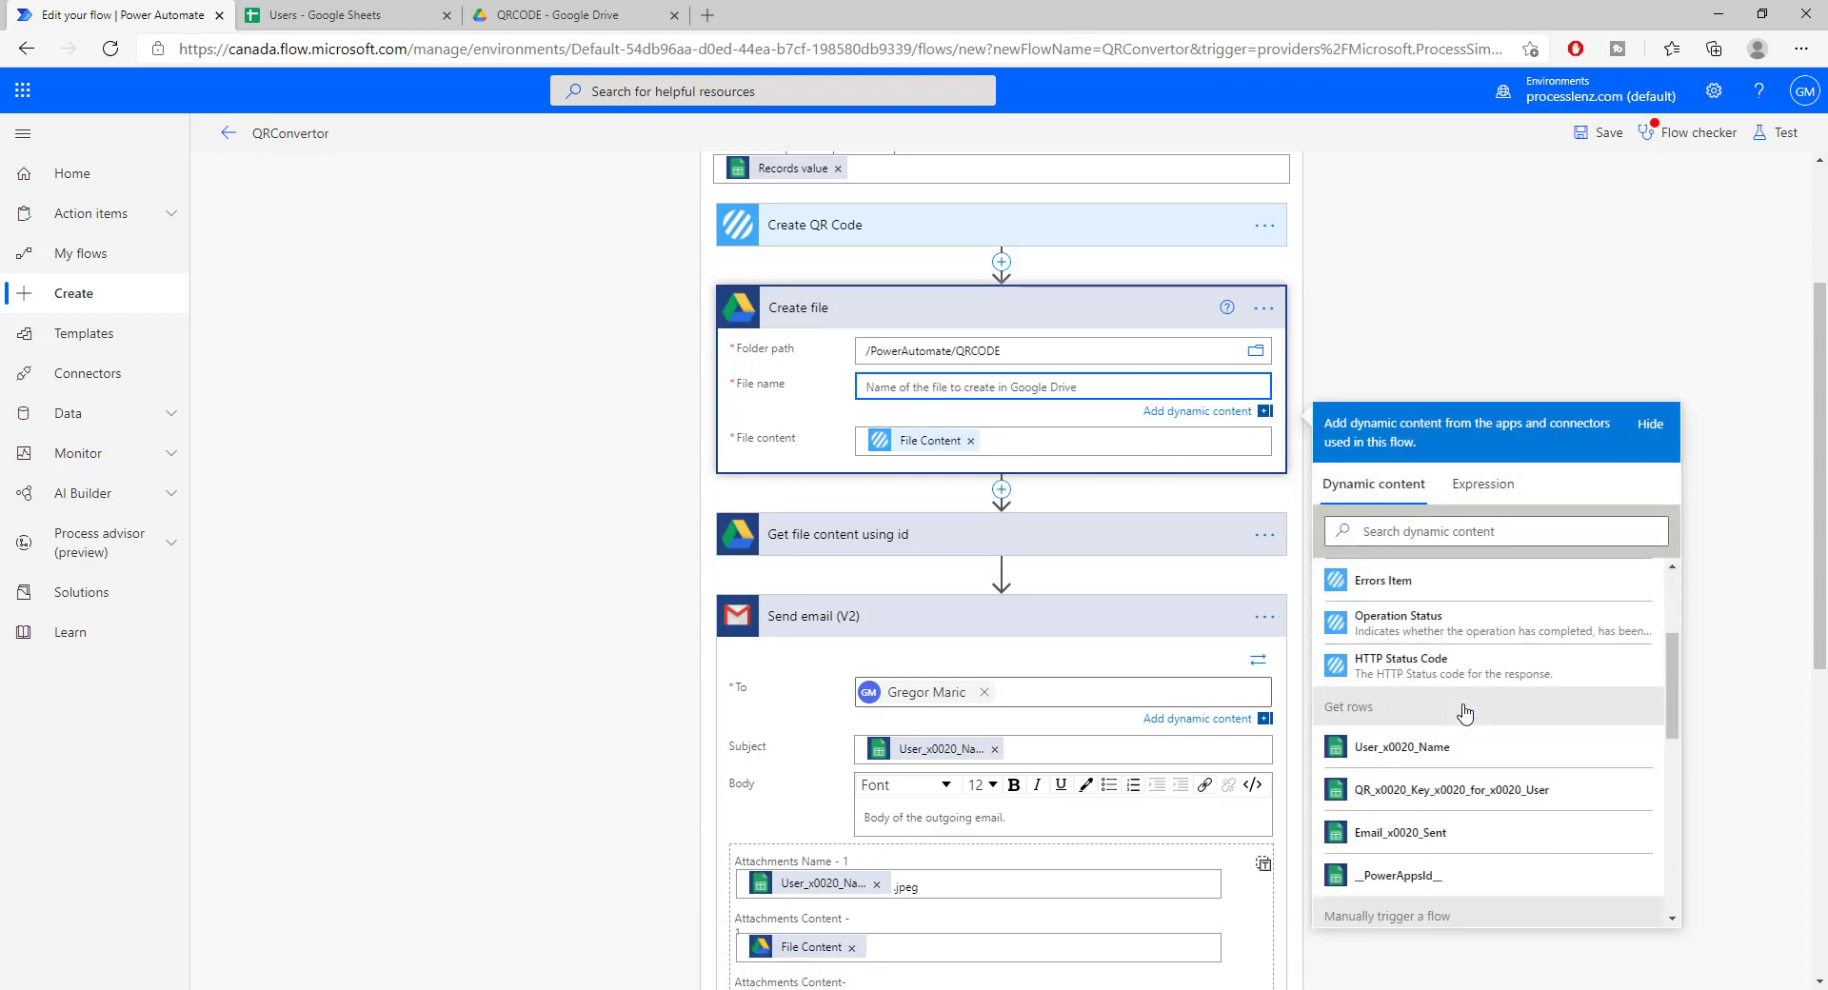
left_click(1484, 682)
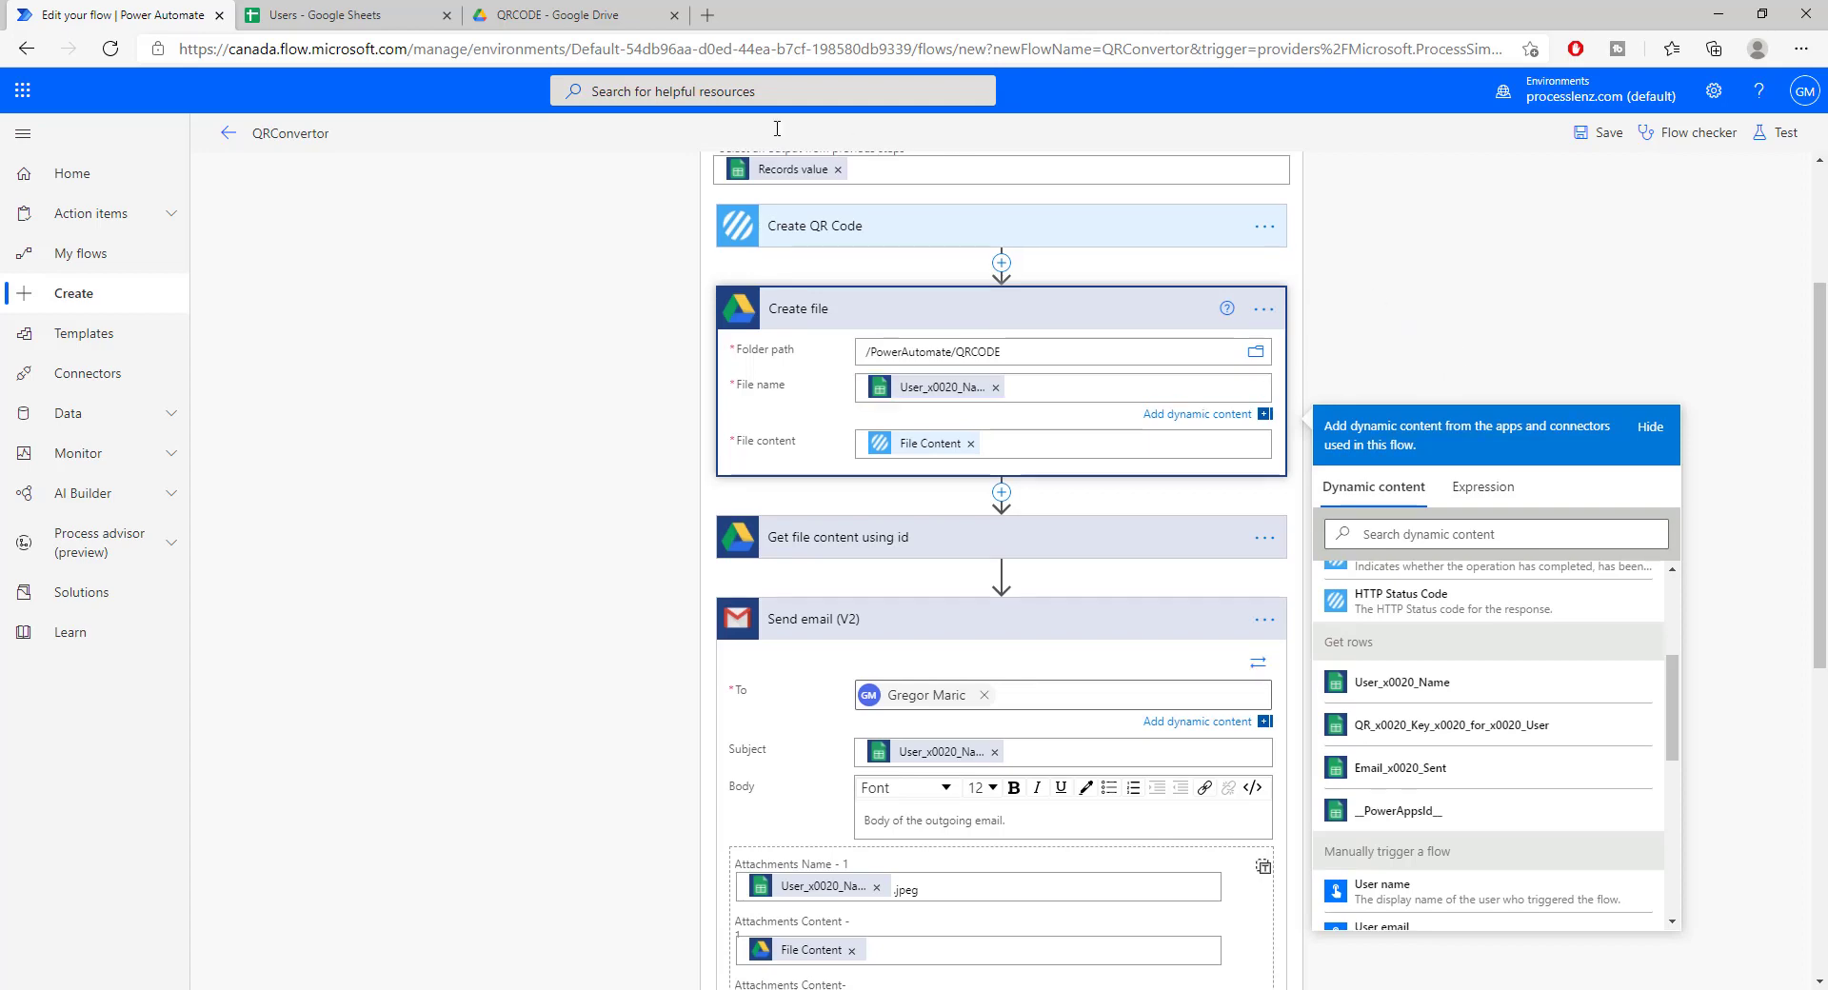
Step: Switch to the Users sheet and clear the Email Sent value in cell C2
left_click(325, 17)
left_click(360, 249)
key("Delete")
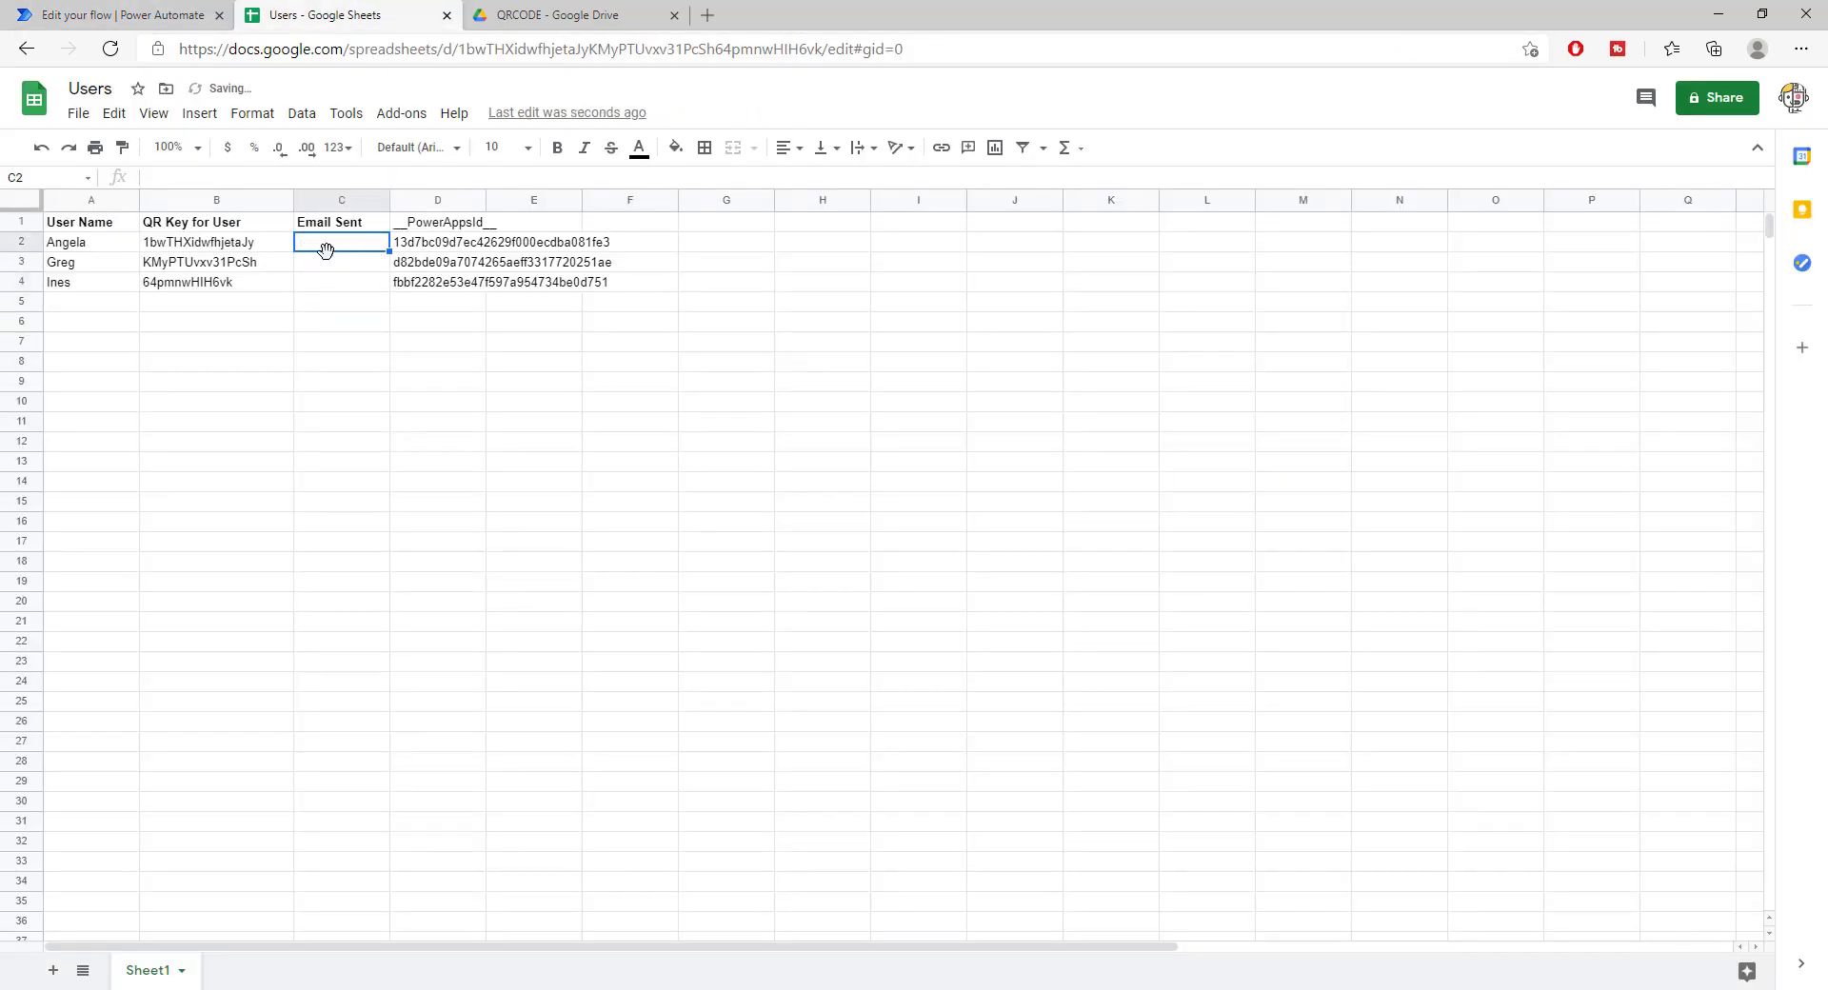
Step: Delete qrTemp.JPG from the QRCODE folder in Google Drive and return to the flow editor
left_click(558, 21)
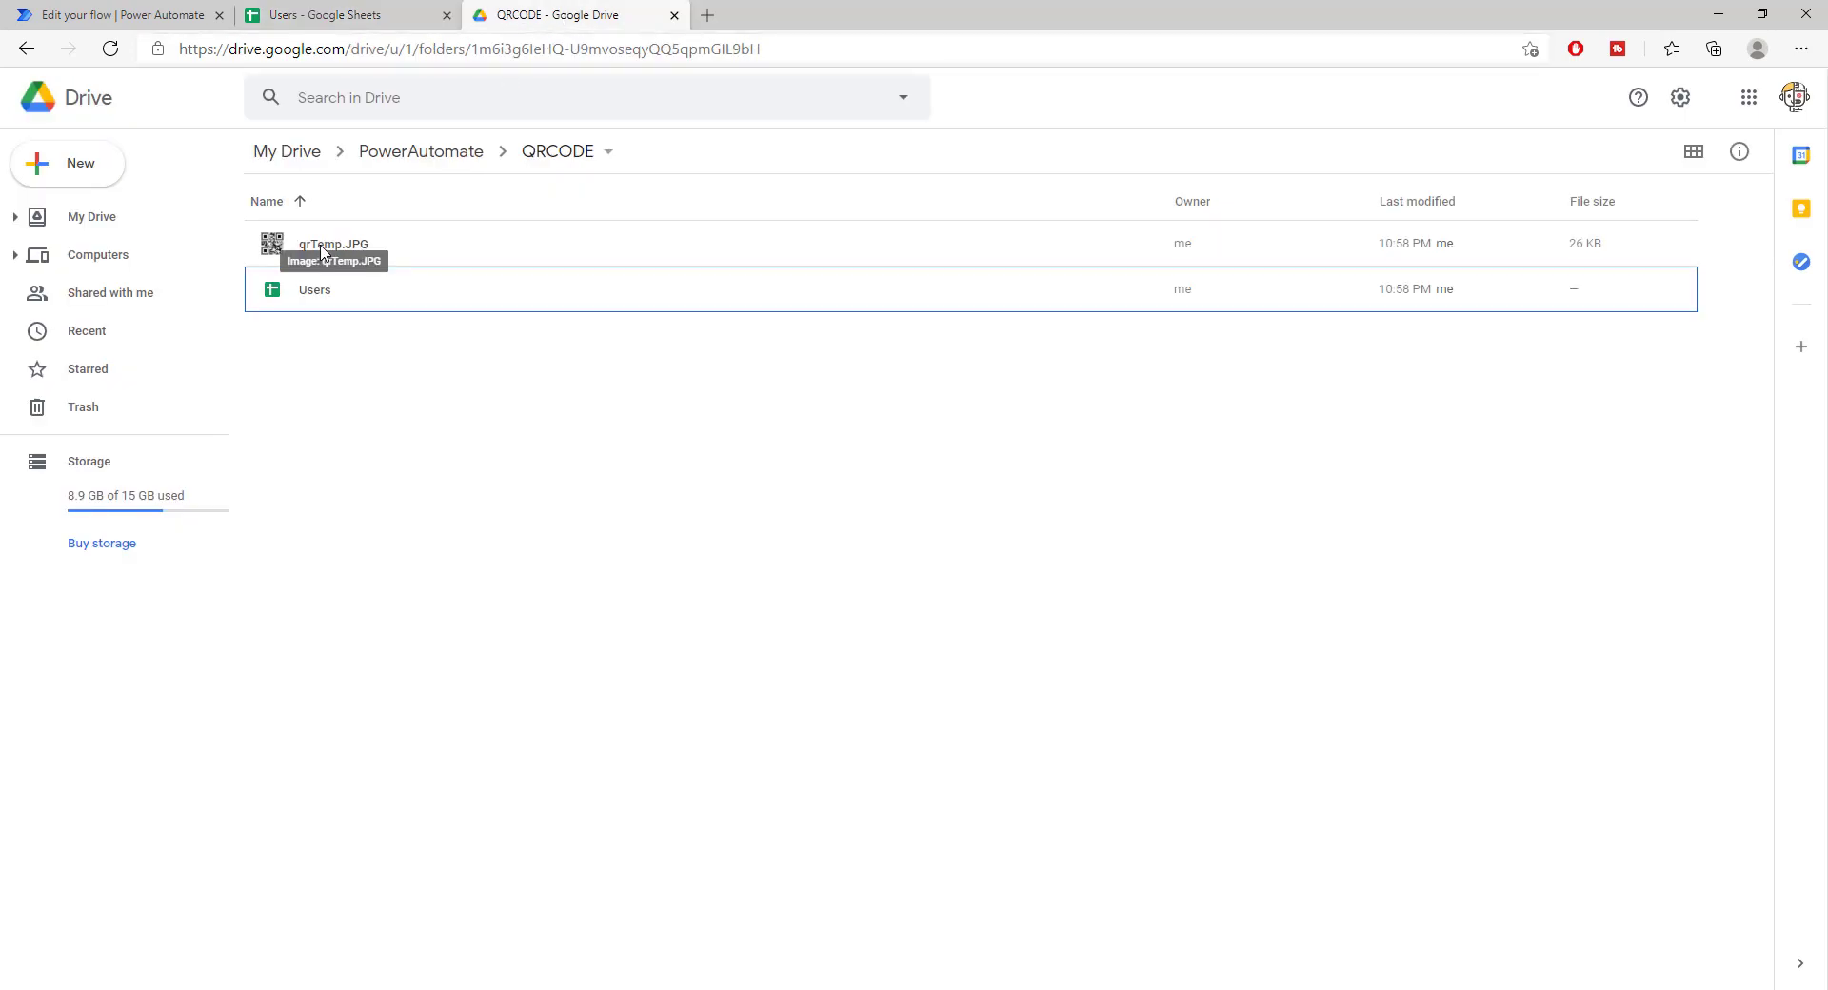
left_click(348, 17)
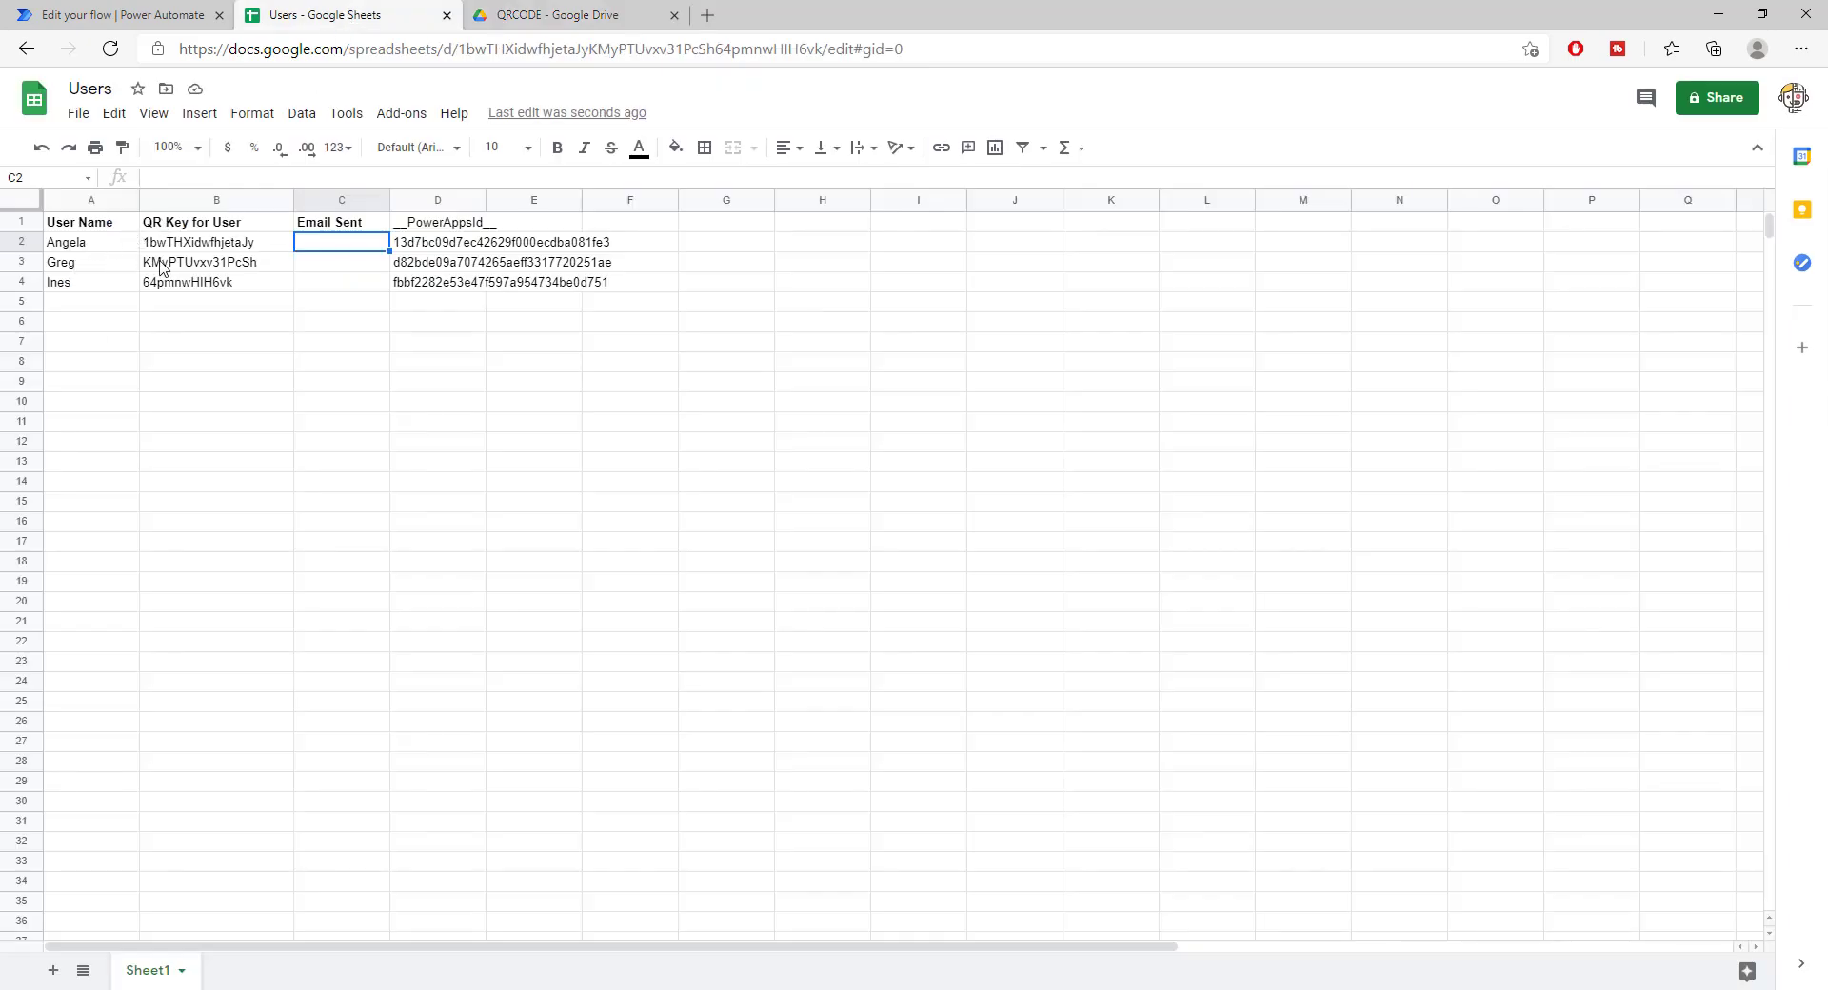
left_click(583, 21)
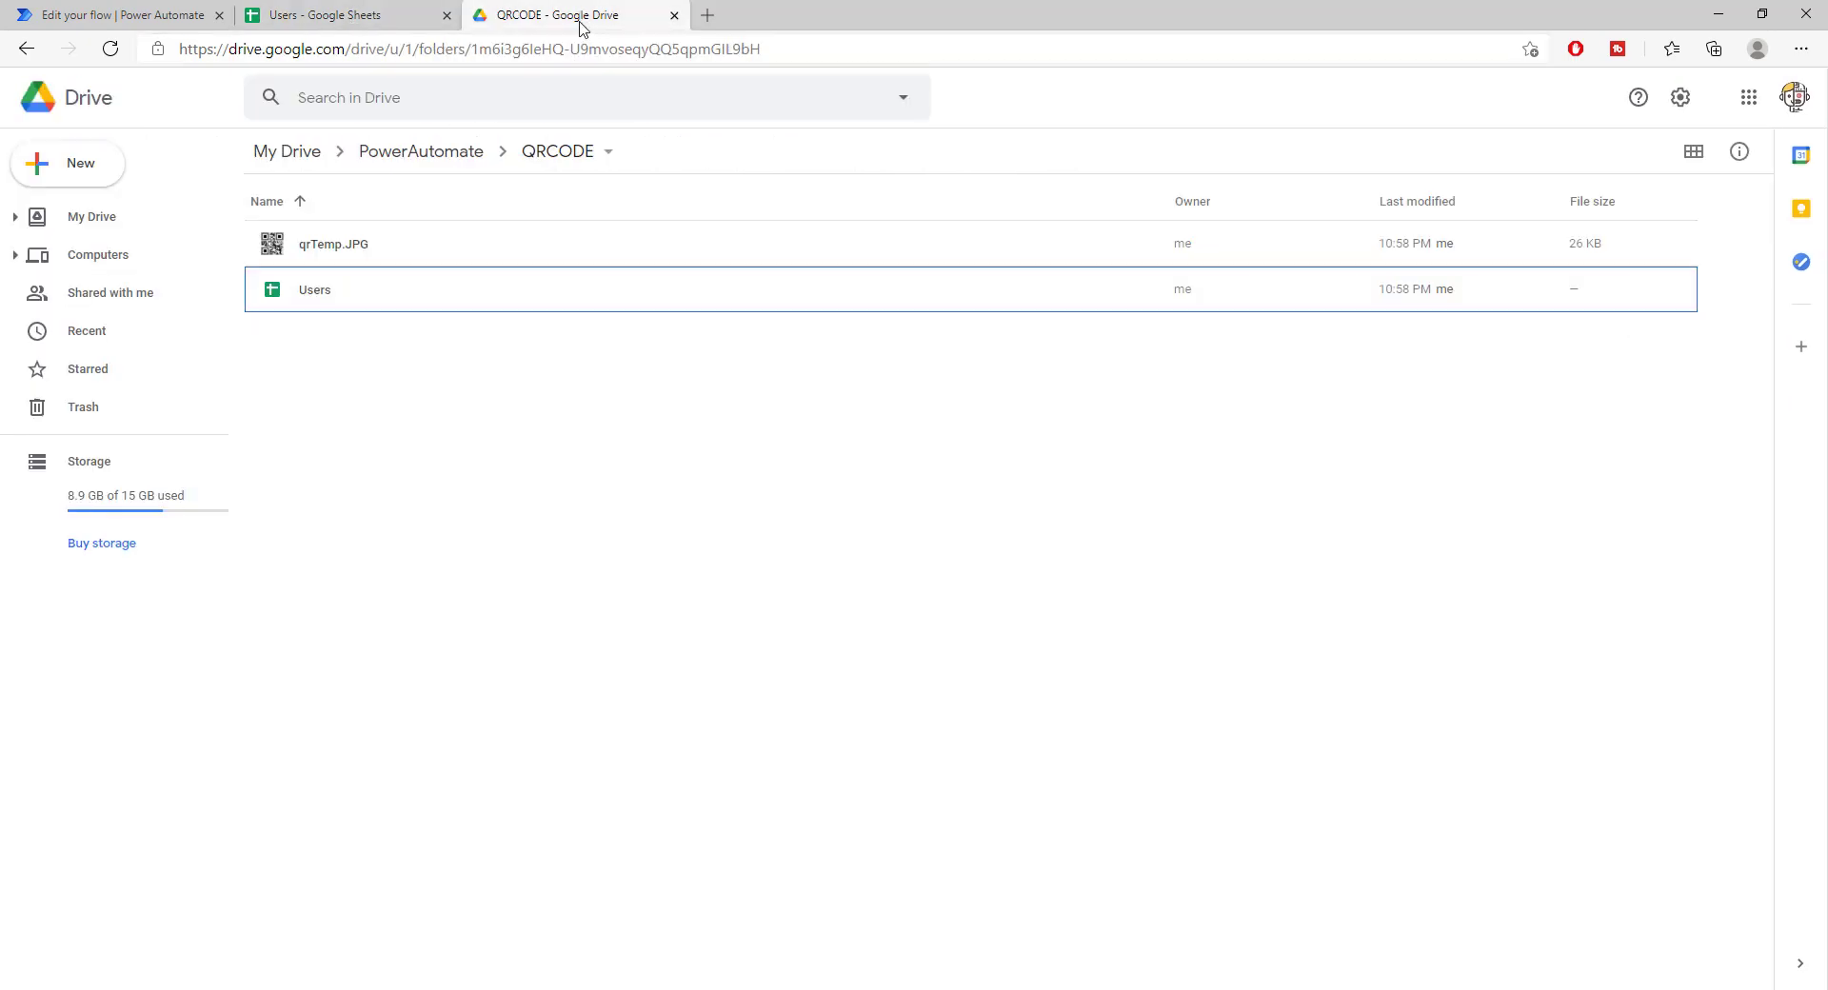
left_click(336, 251)
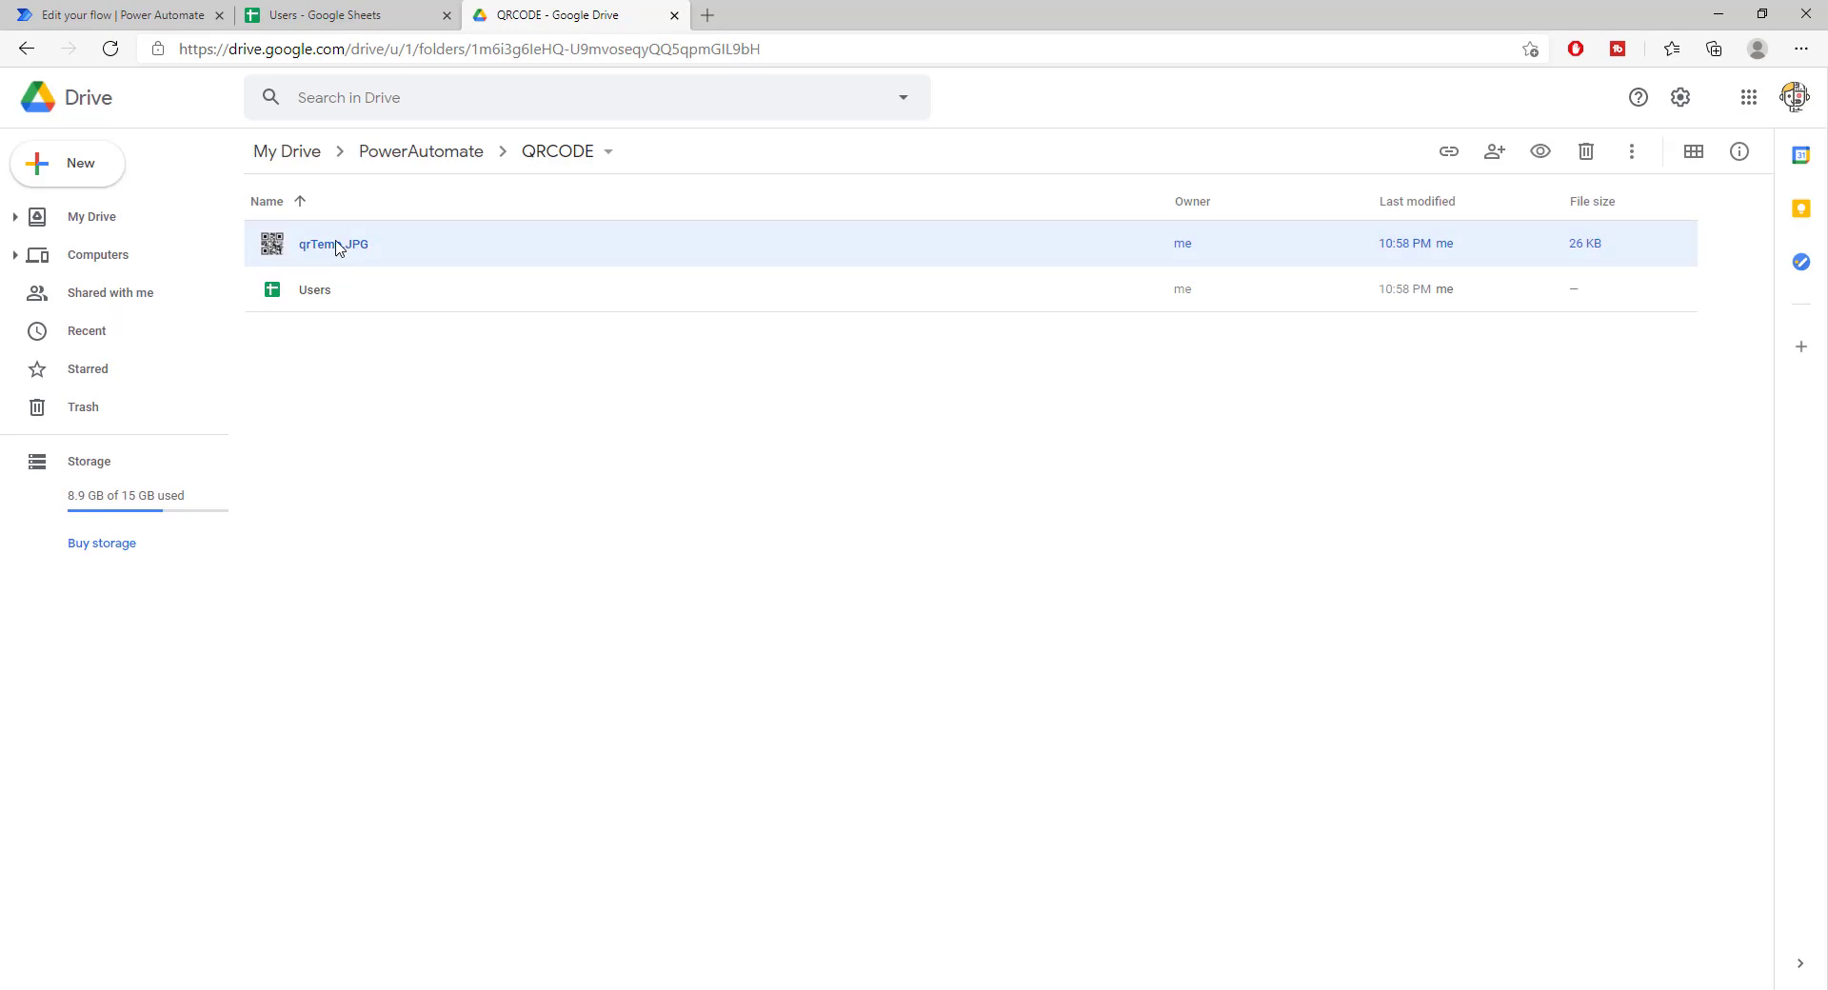
key("Delete")
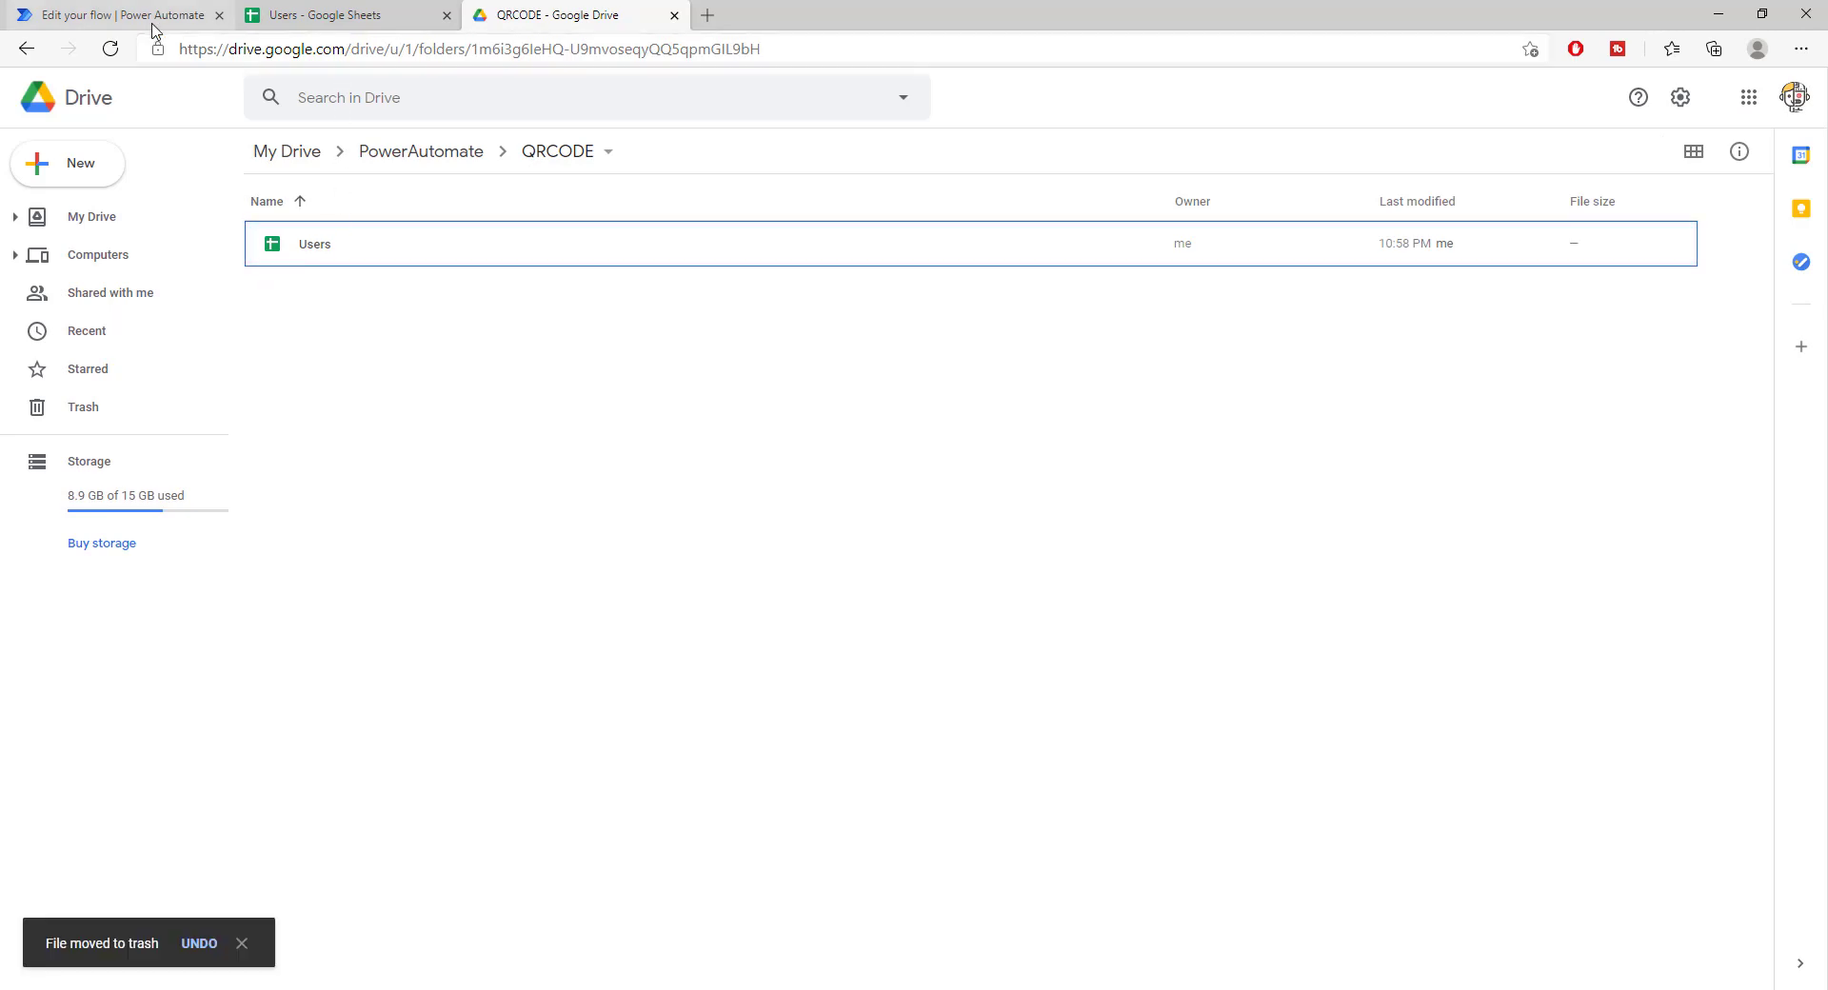
left_click(152, 21)
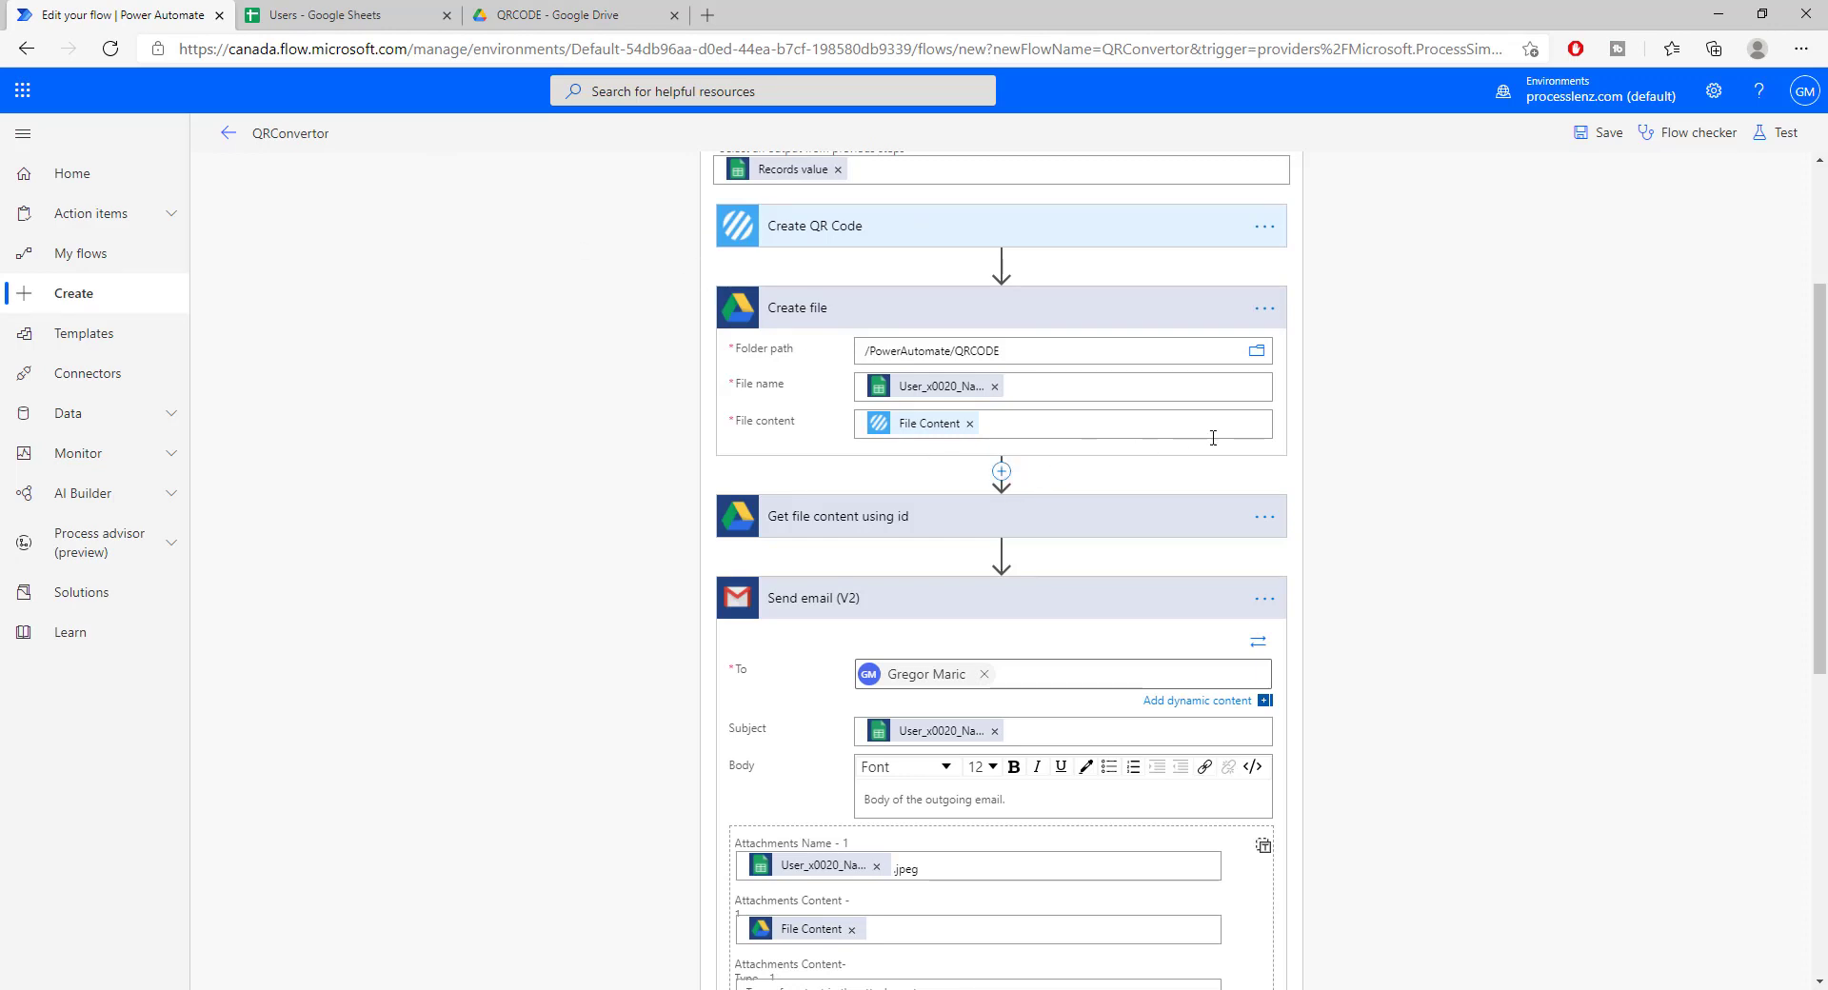
Step: Review the edited flow's actions and save the flow with the new Create file name
scroll(1326, 470, "down", 7)
scroll(1366, 578, "up", 10)
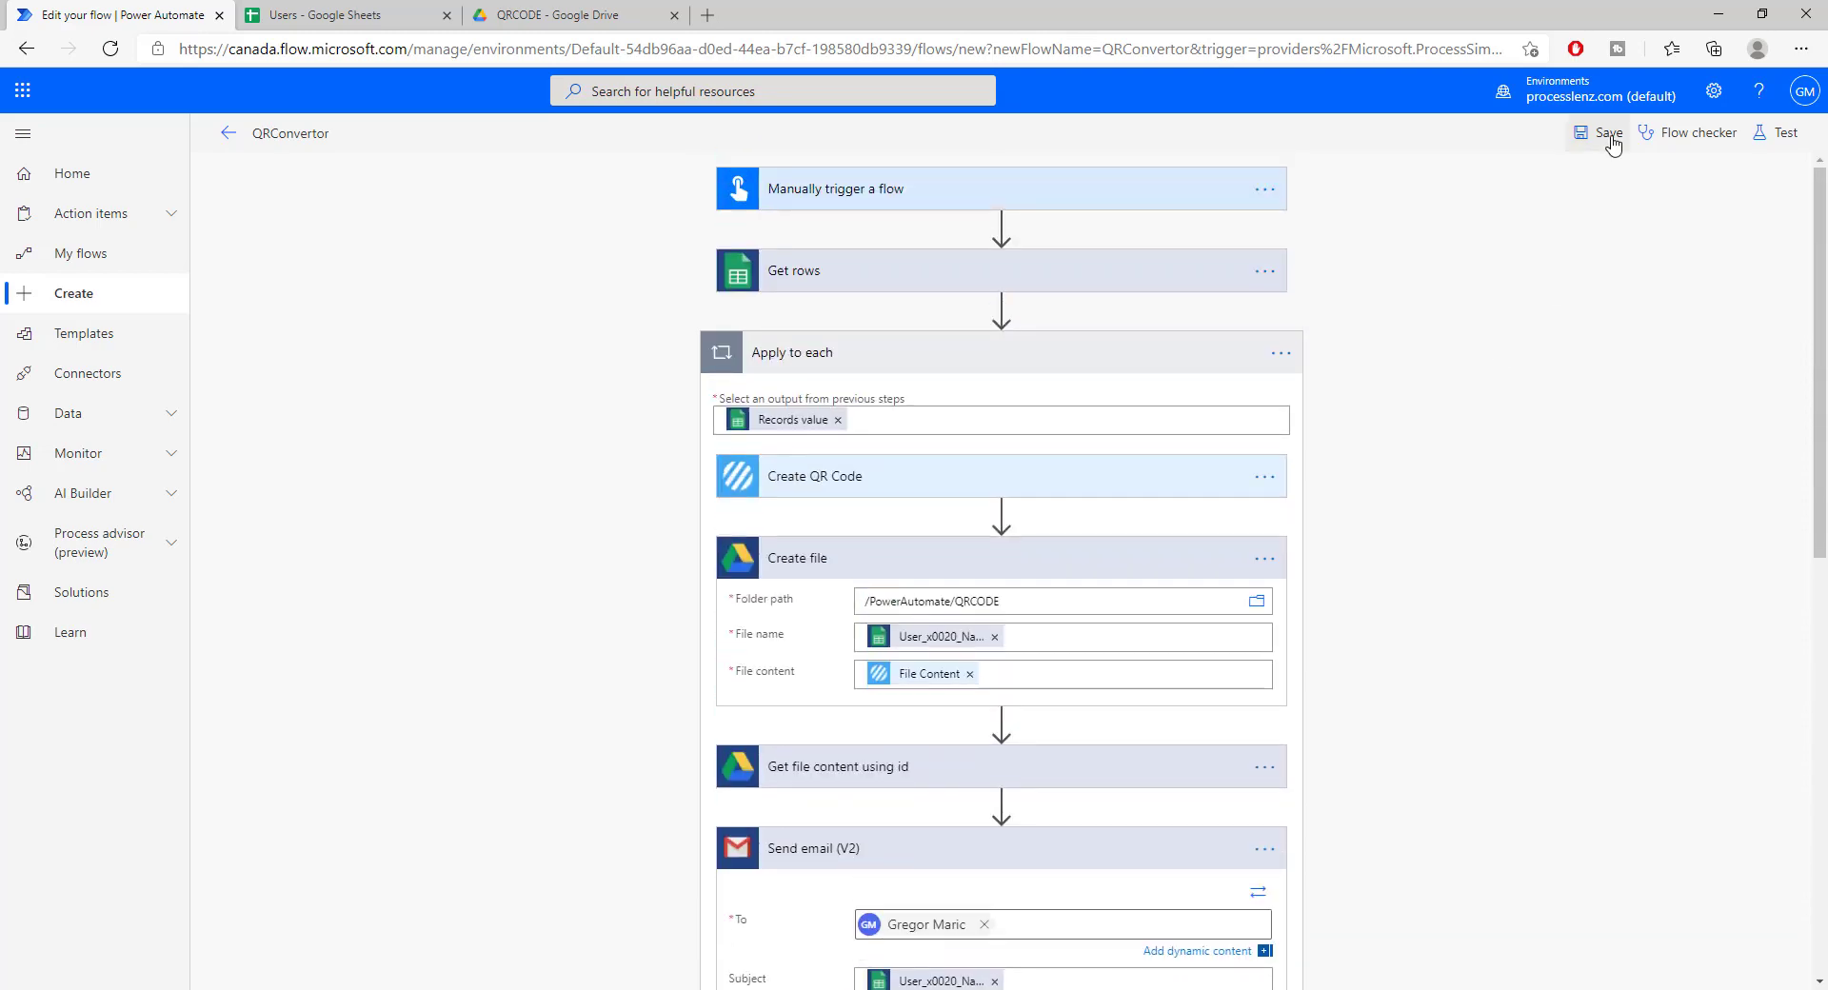
left_click(1610, 139)
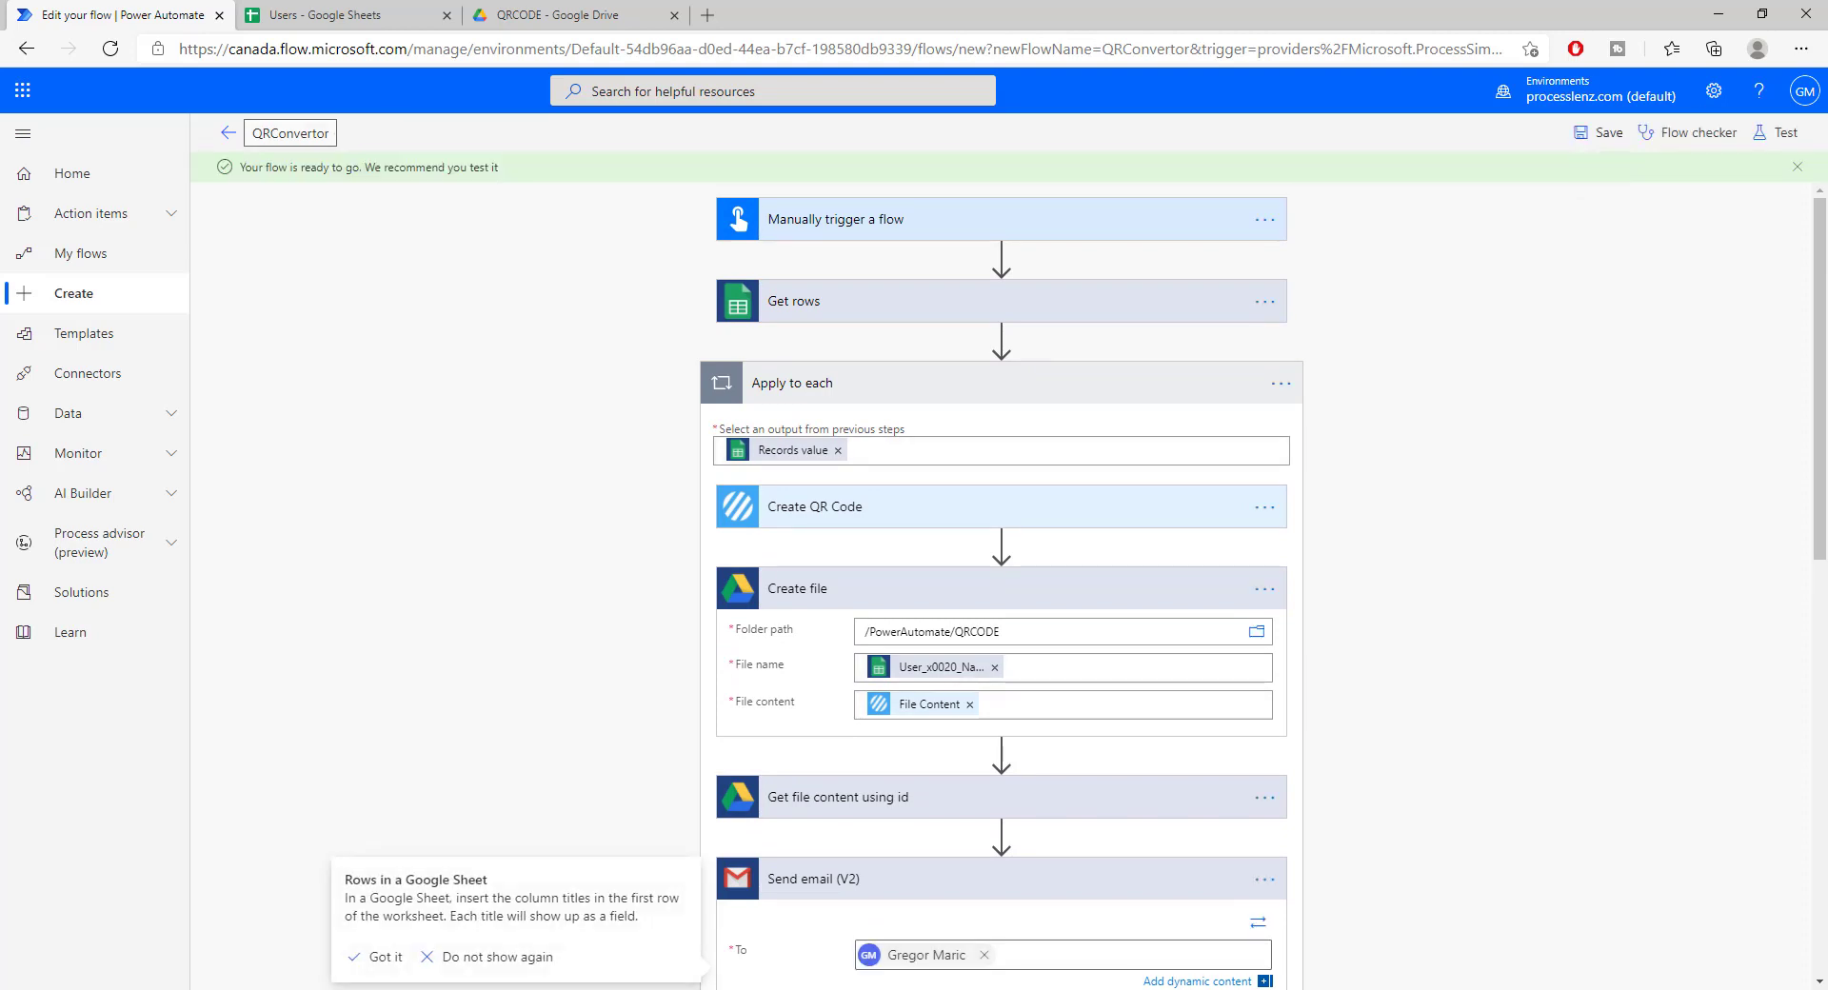
Step: Run the updated flow as a manual test and open its run page
left_click(1787, 130)
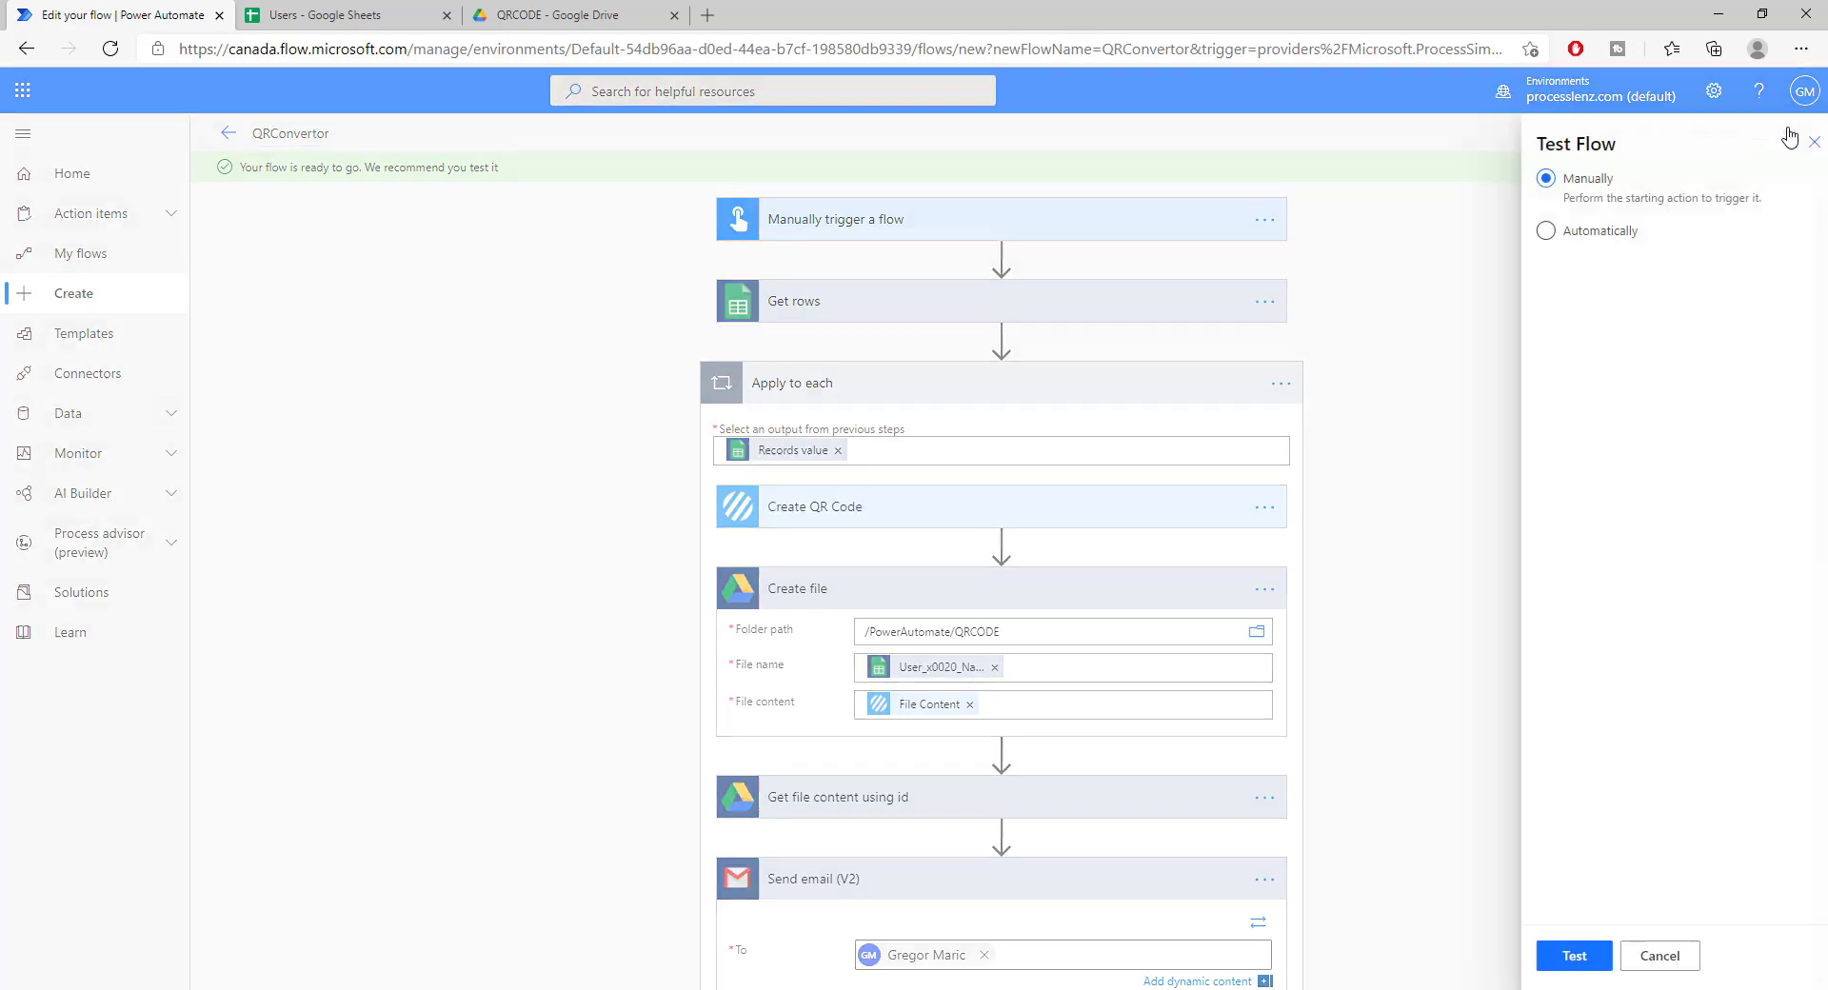
left_click(1560, 943)
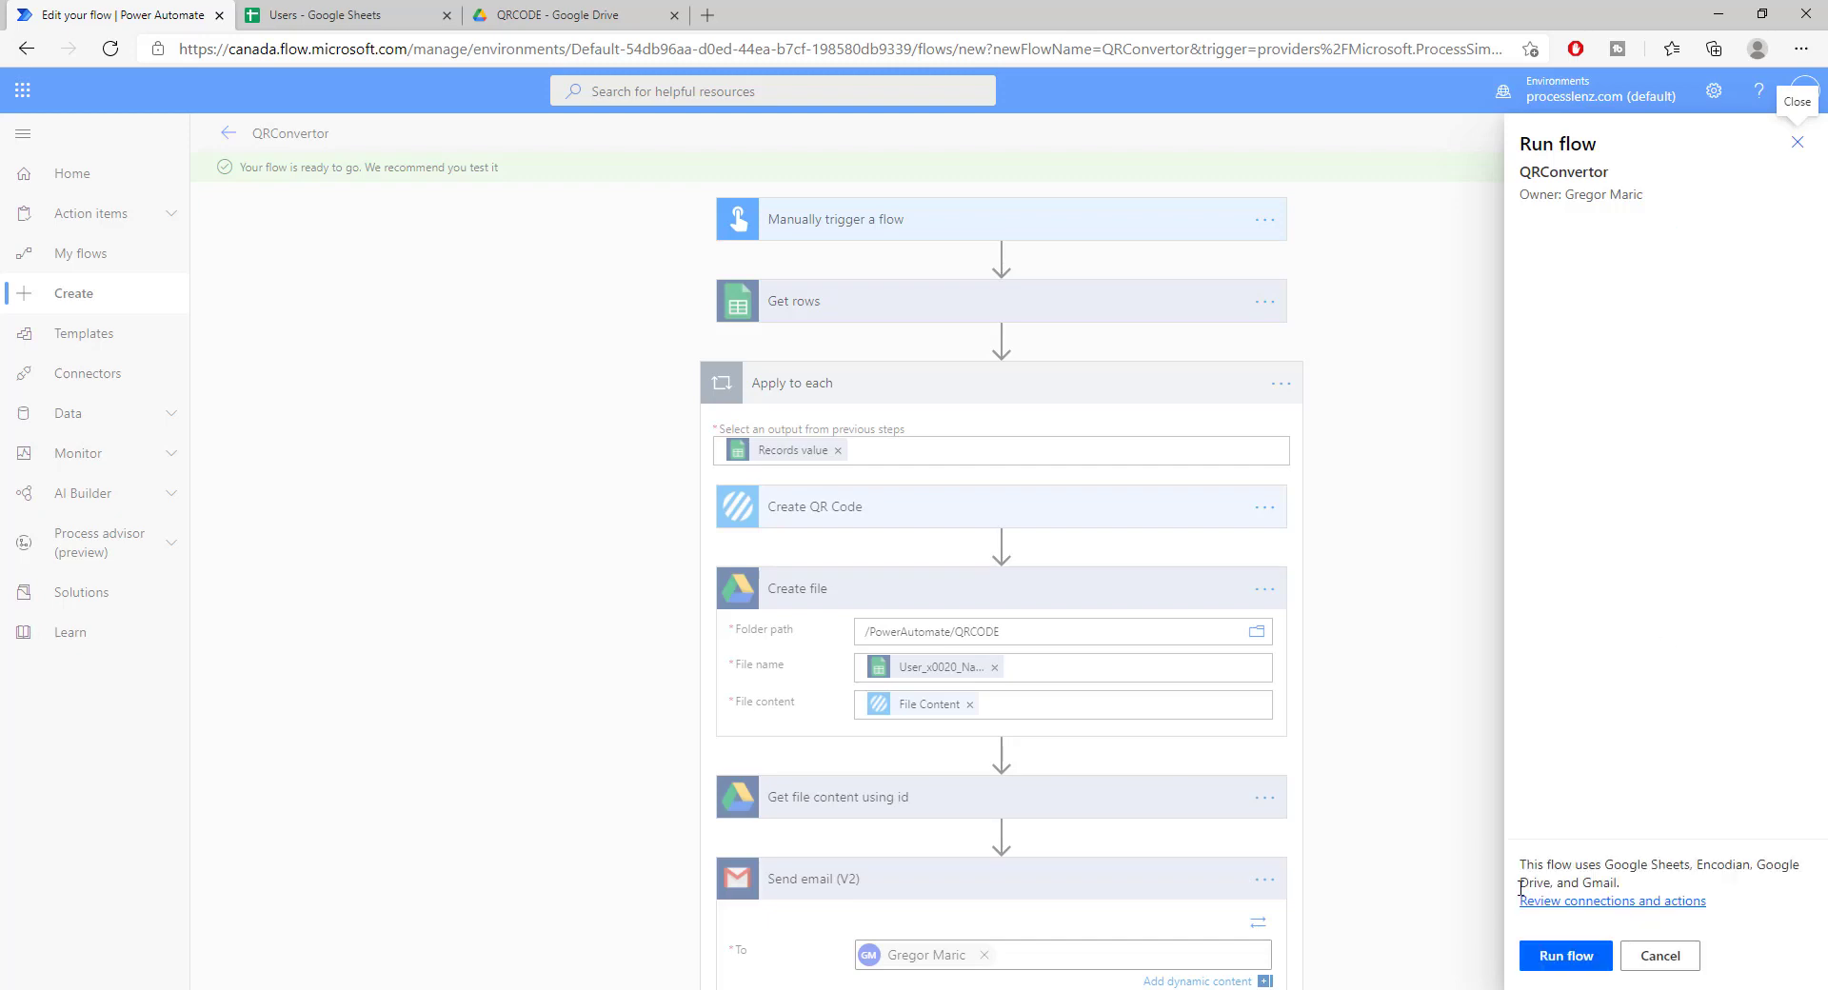
left_click(1564, 960)
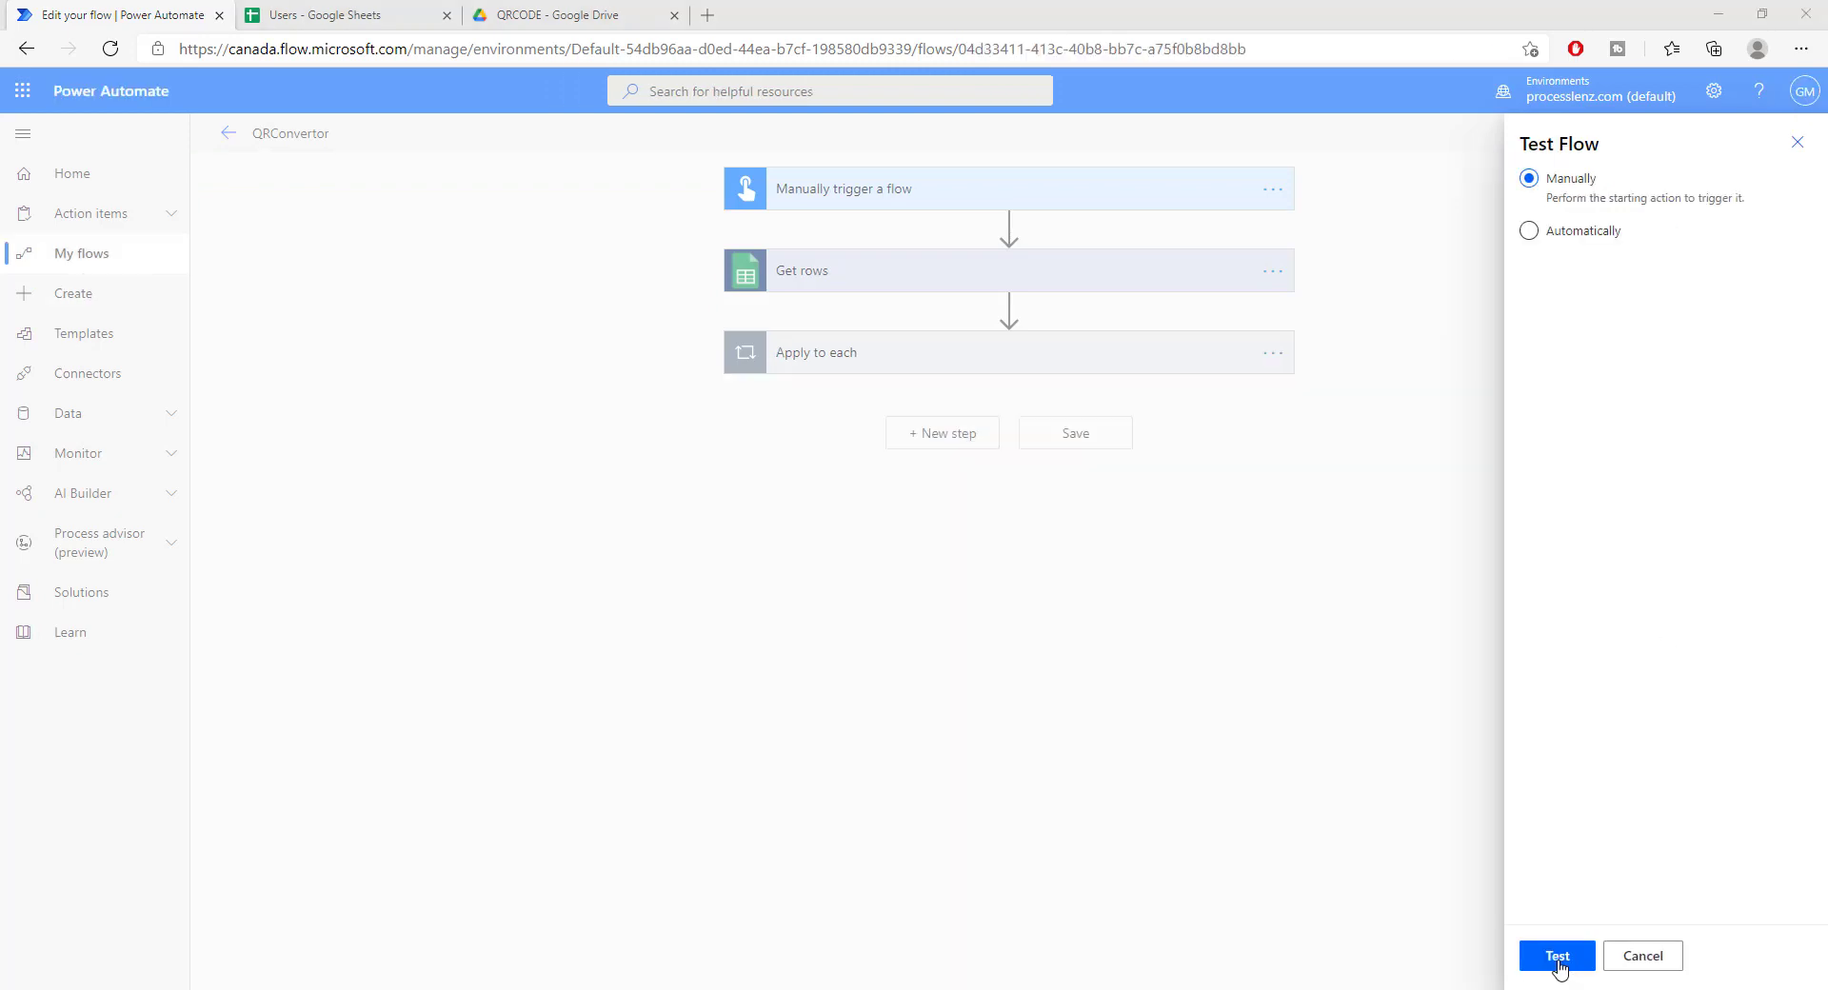
left_click(1558, 958)
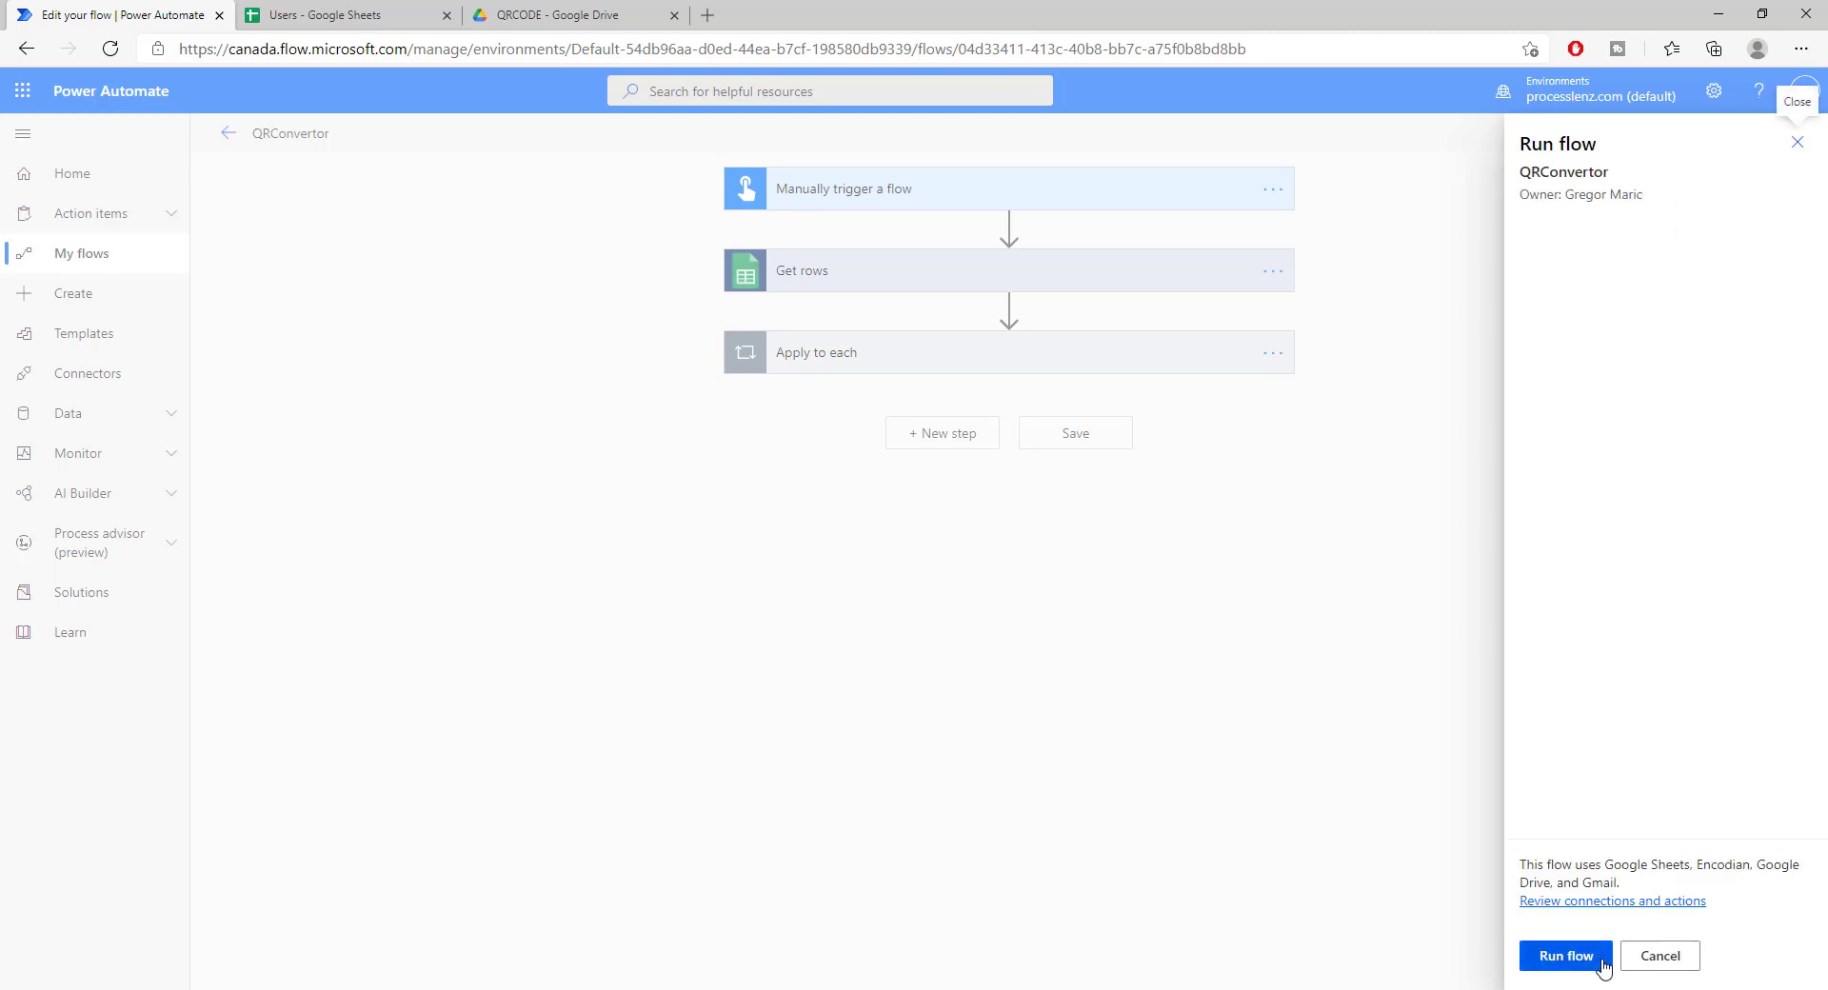
left_click(1599, 961)
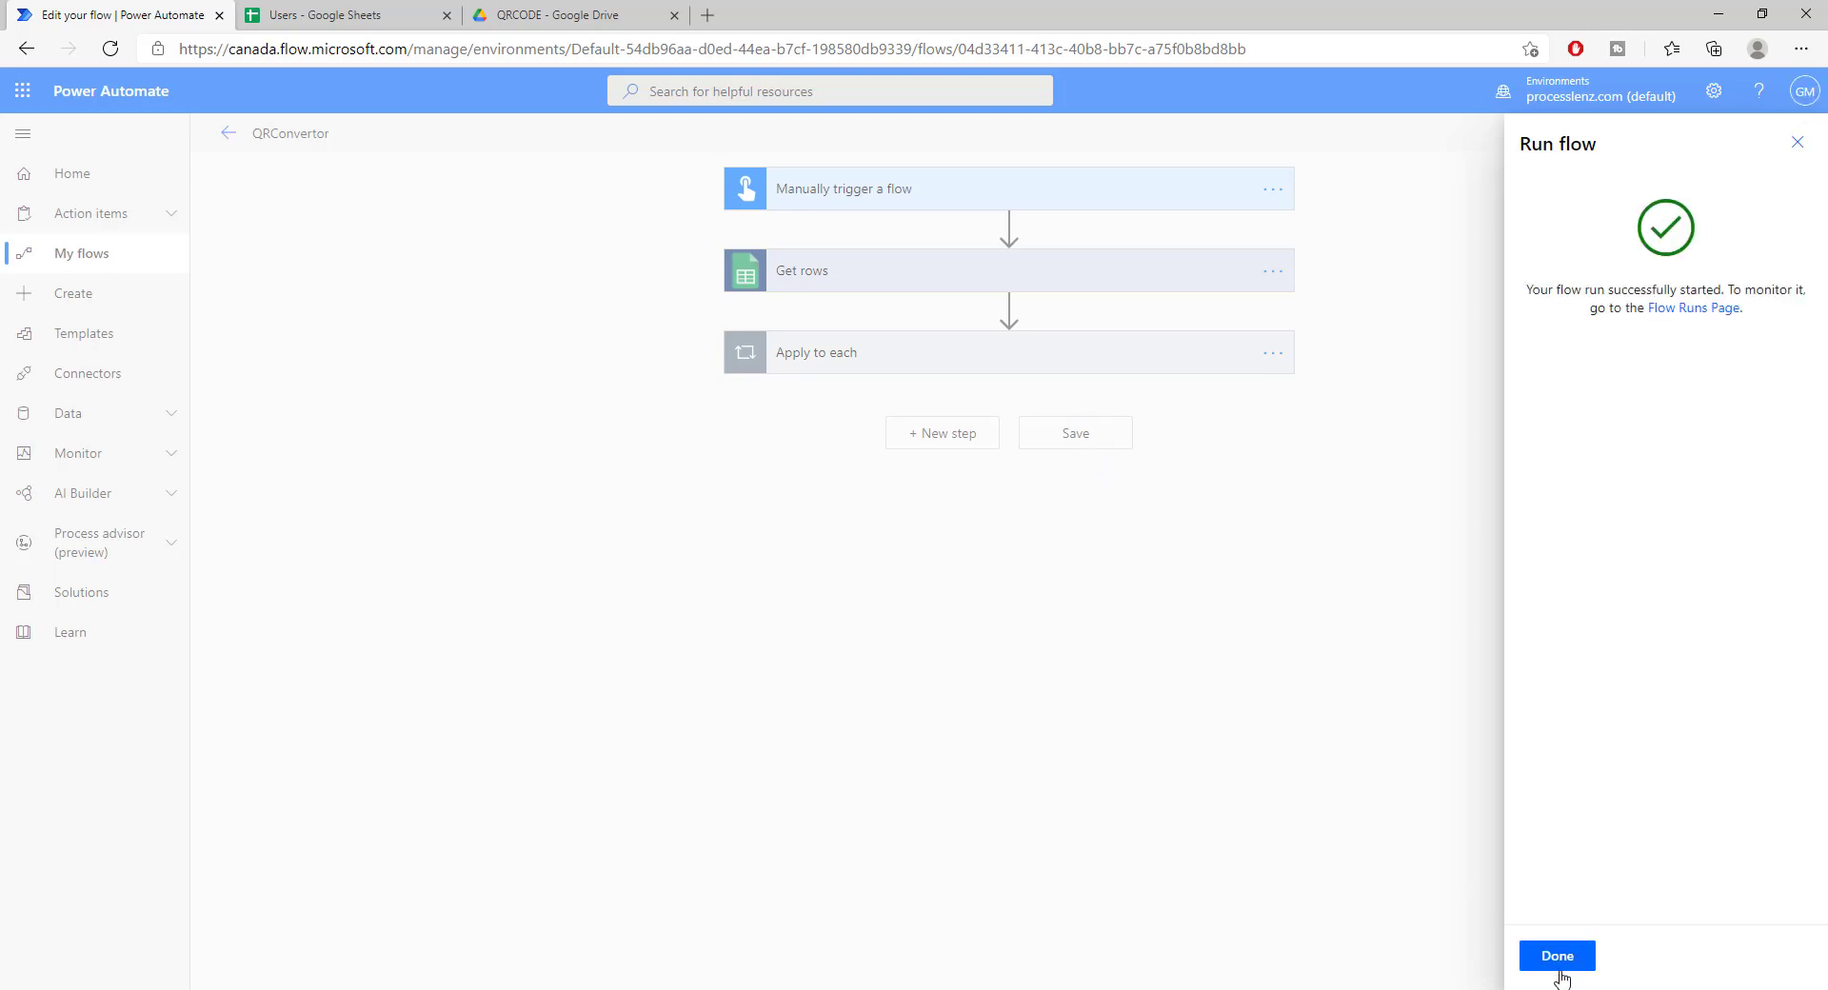
left_click(1559, 957)
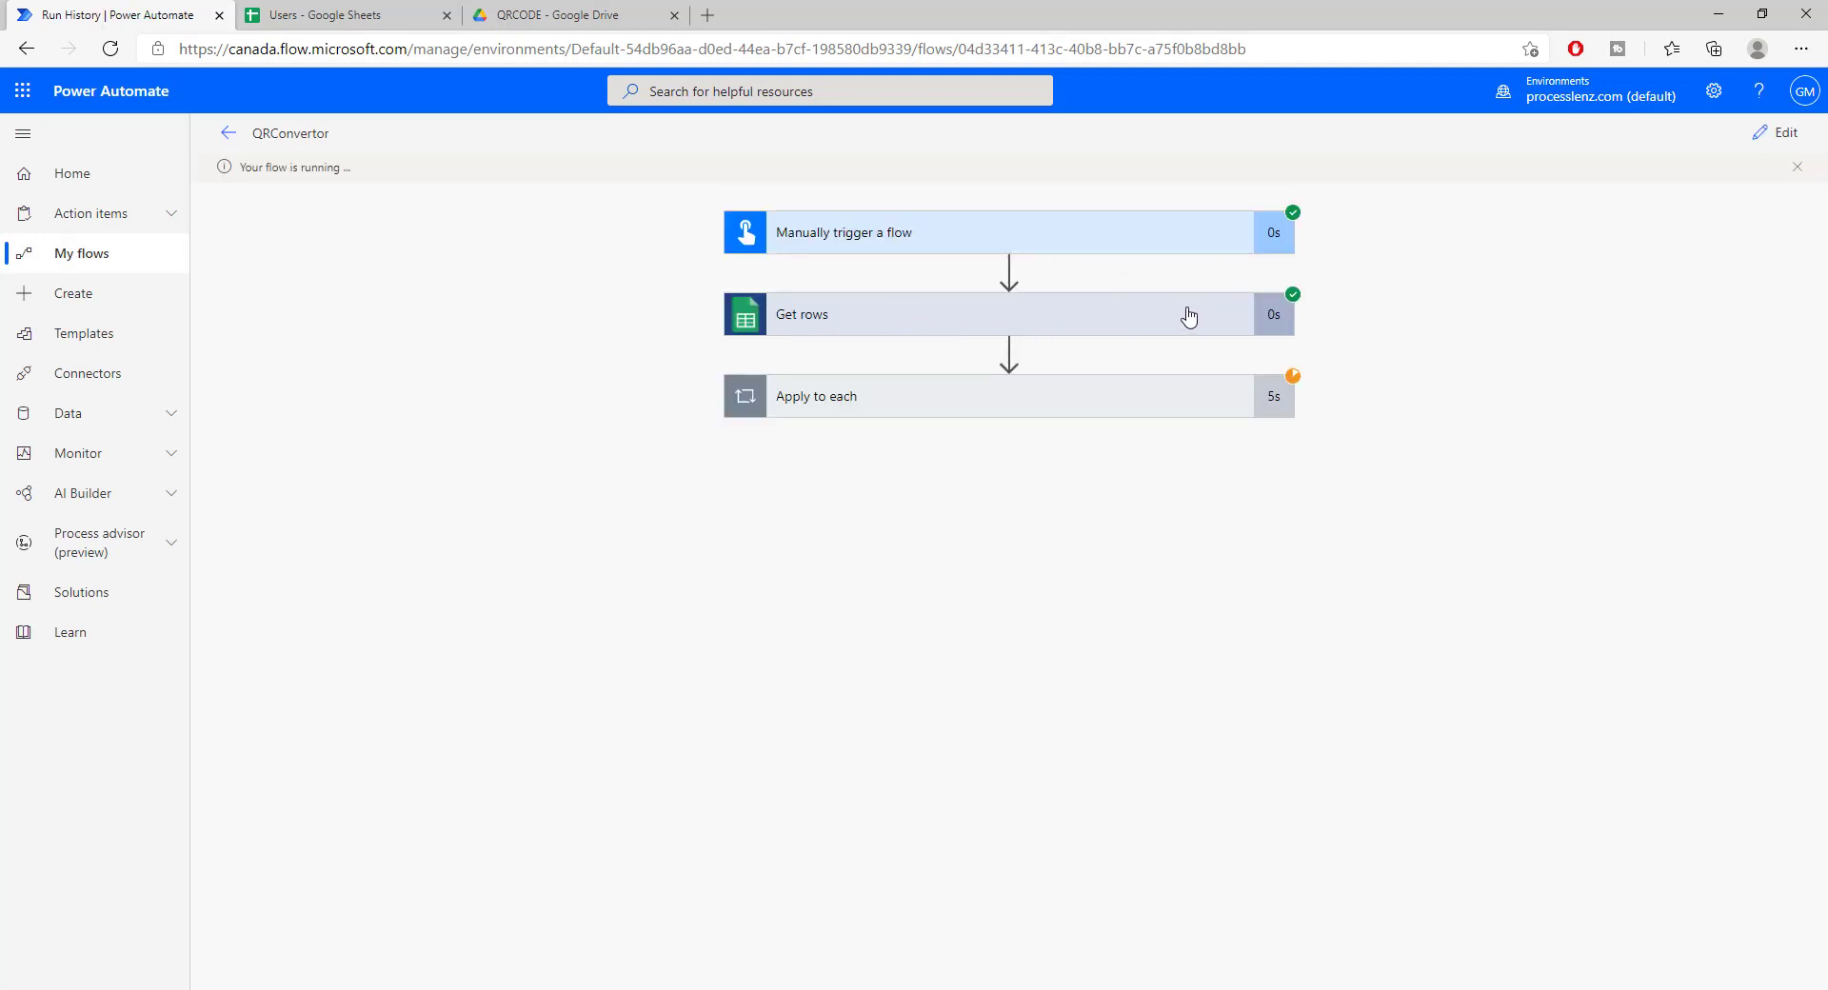
Step: Check the Email Sent column in the Users sheet and open the second QR image in the QRCODE Drive folder
left_click(381, 19)
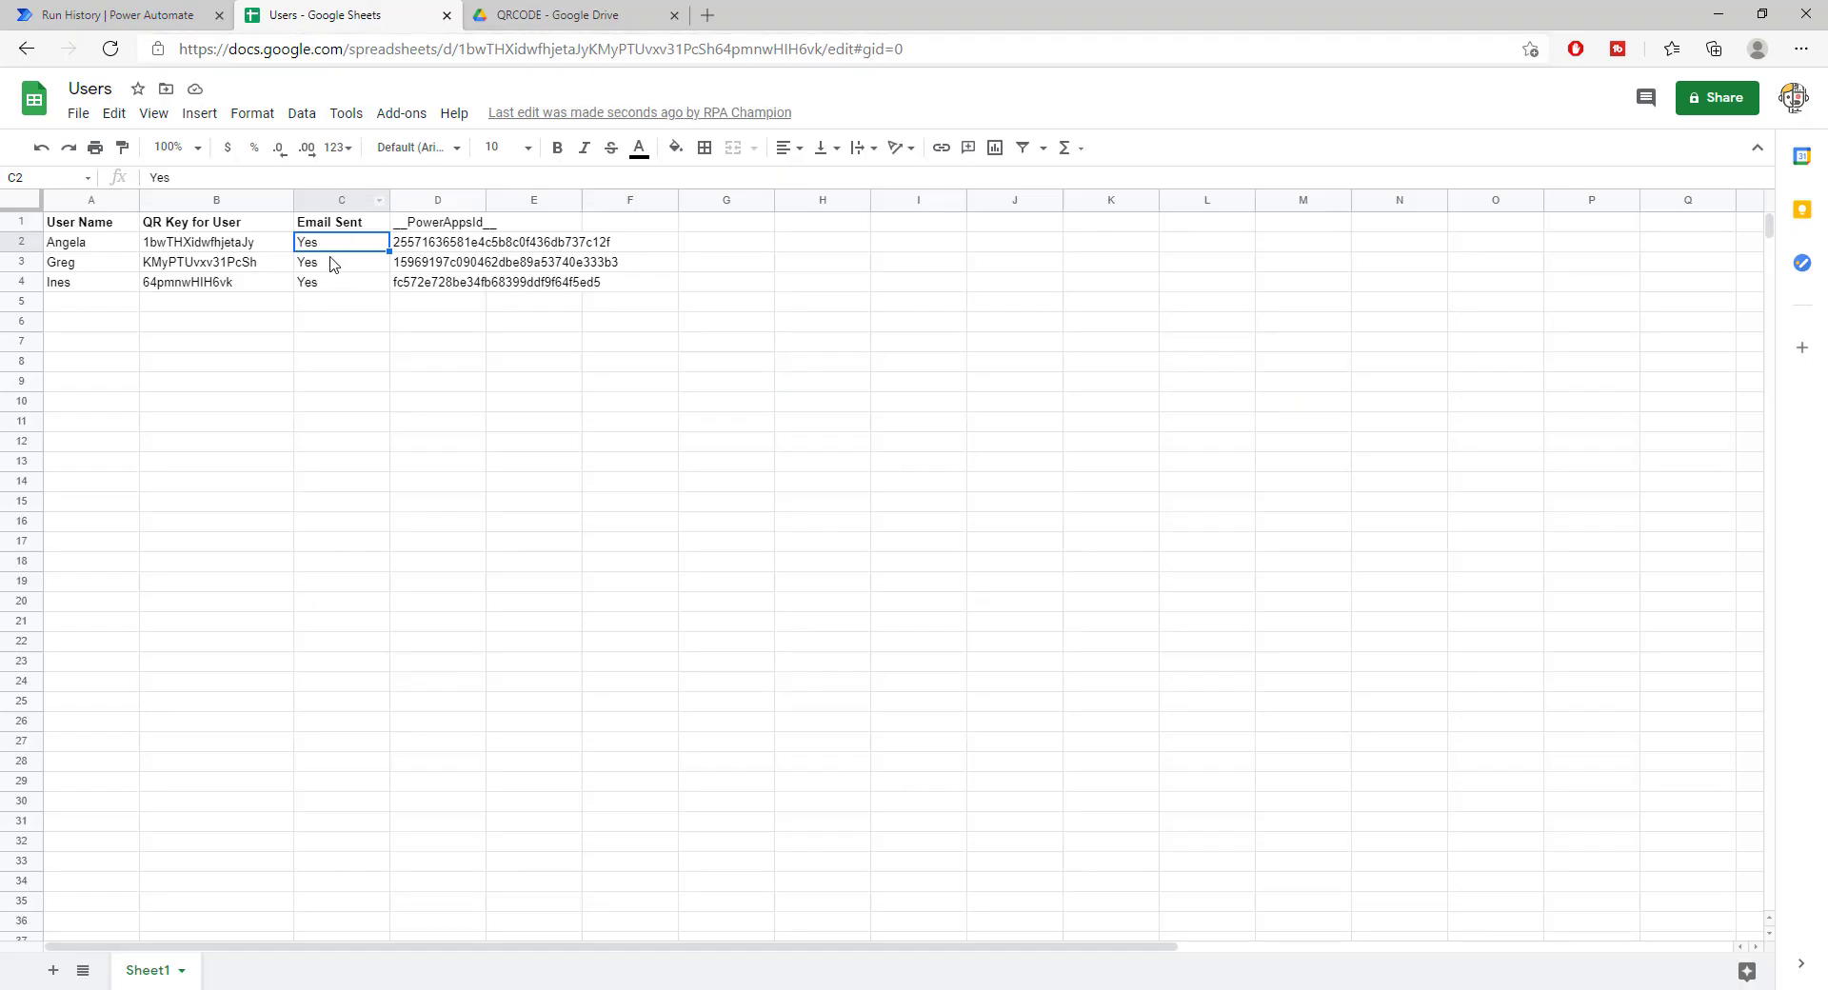
left_click(529, 17)
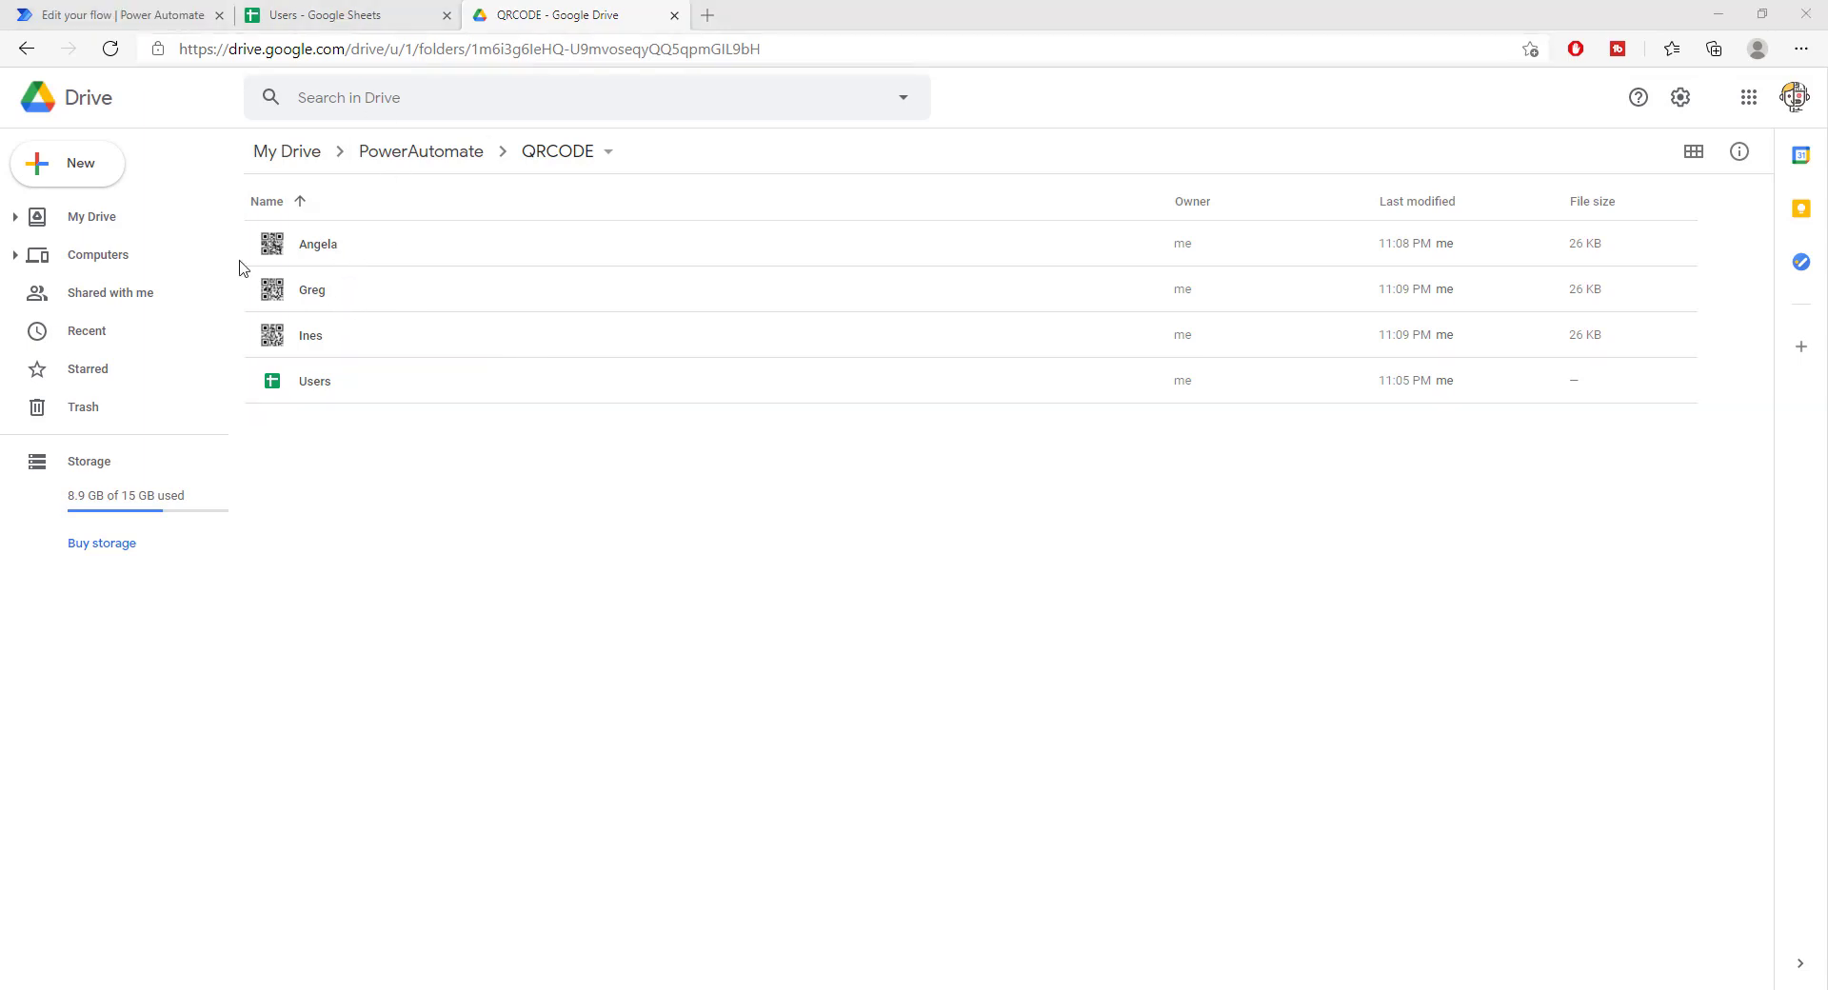
double_click(298, 290)
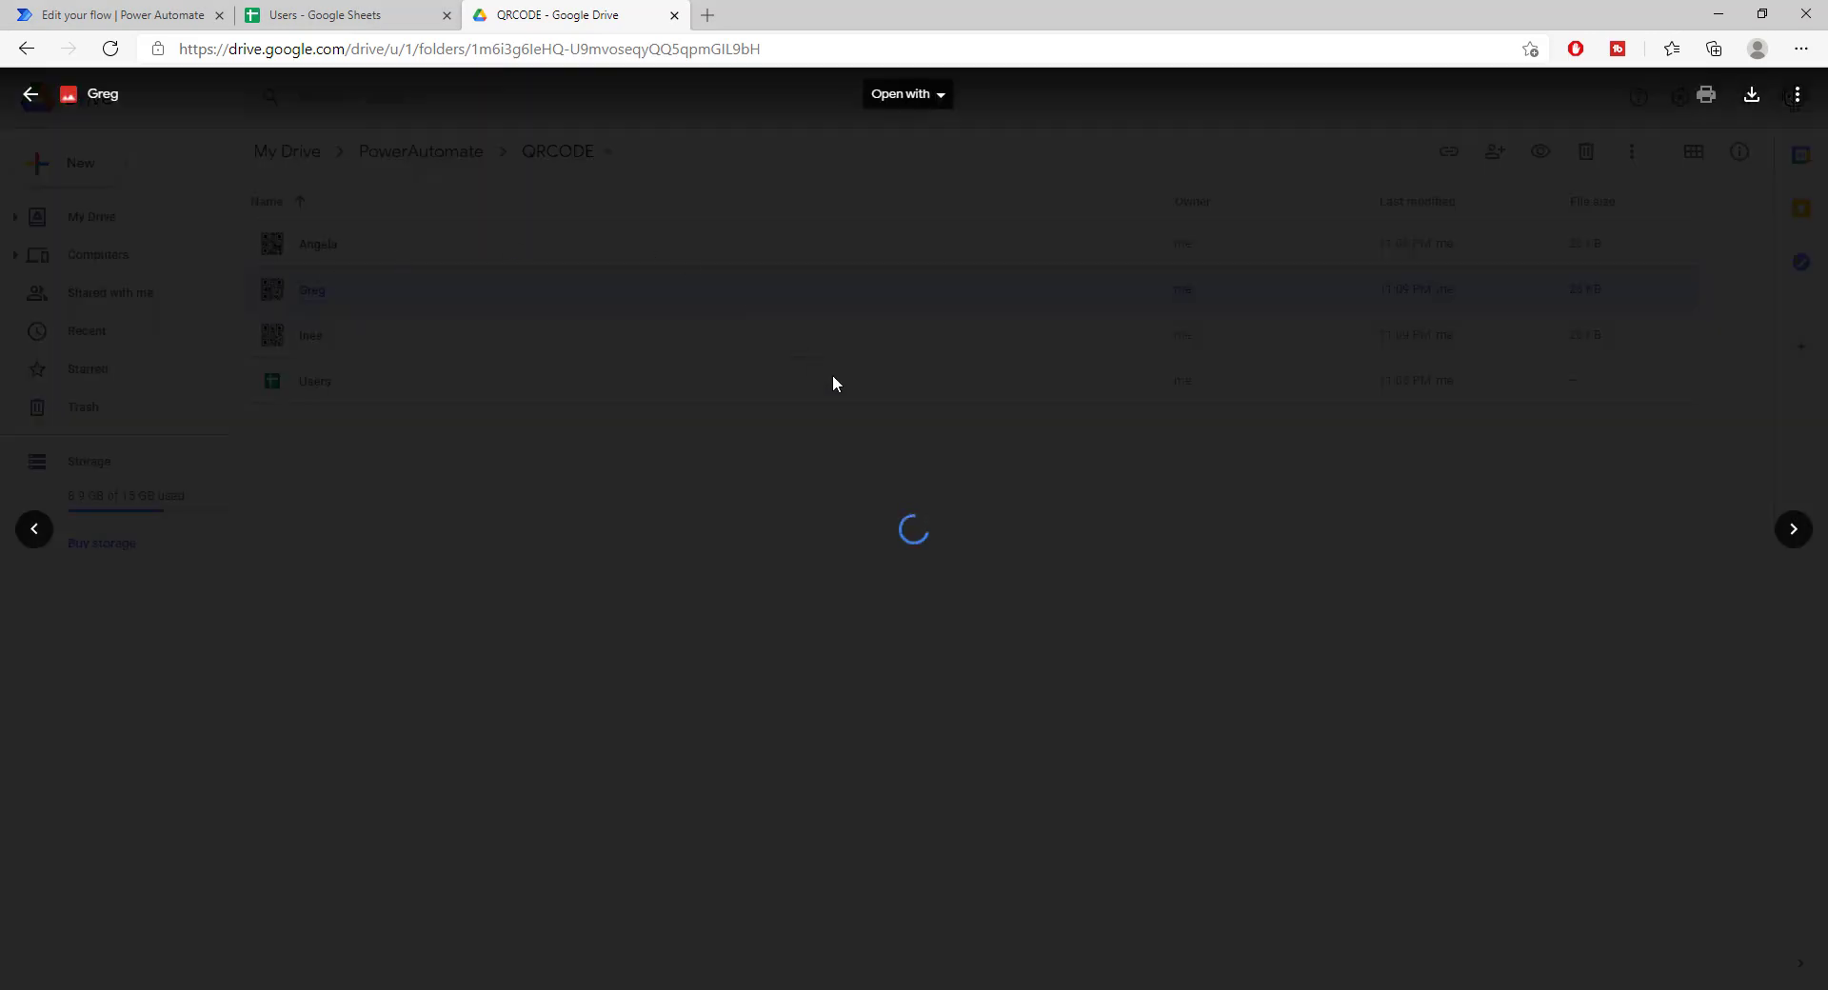